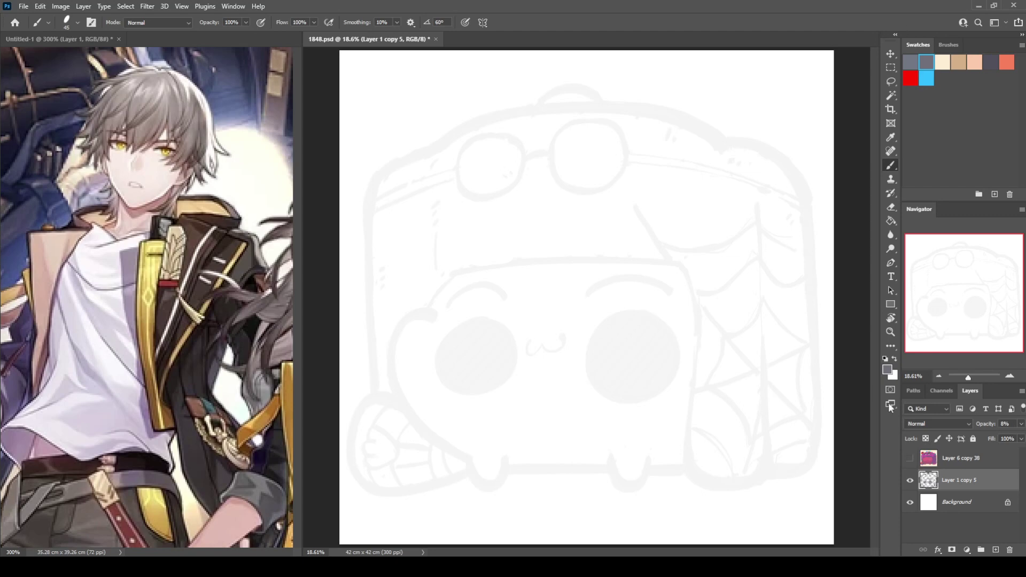
Check the faded sketch layer's visibility and add a new empty layer above it
click(910, 480)
click(910, 480)
click(999, 550)
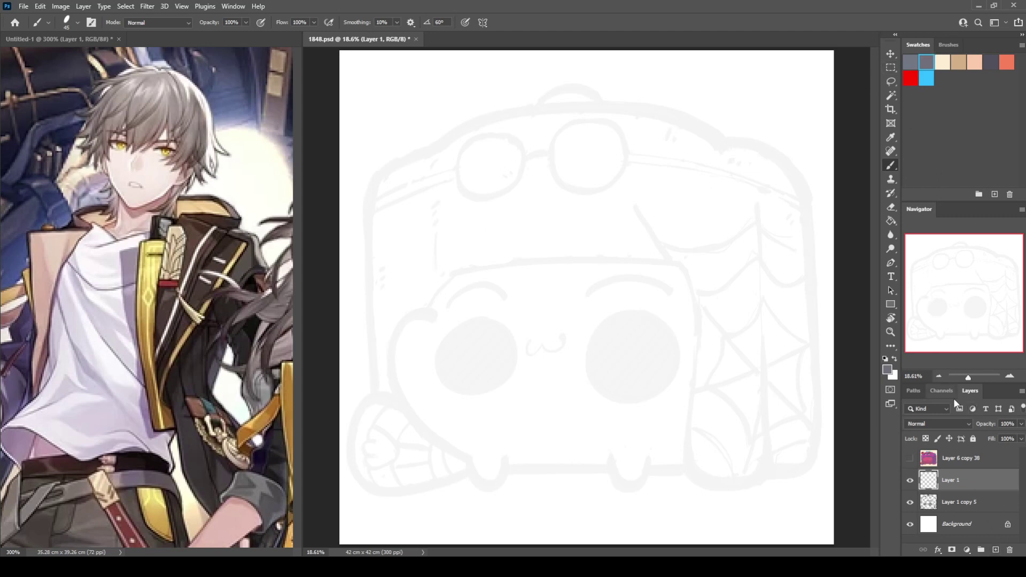
Set the eraser to the 400 px preset and the drawing brush to the 100 px preset
click(949, 45)
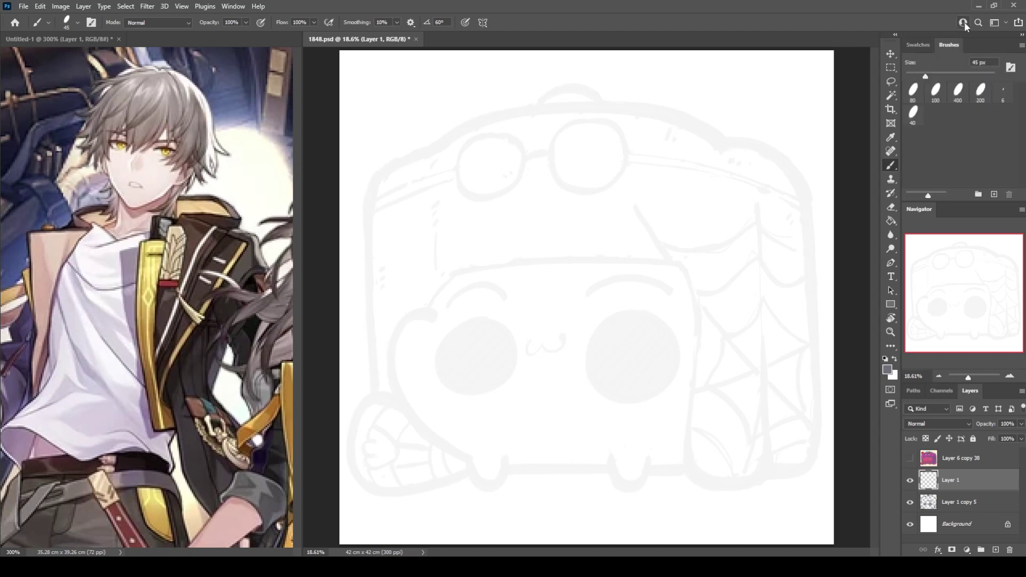
click(957, 95)
key(e)
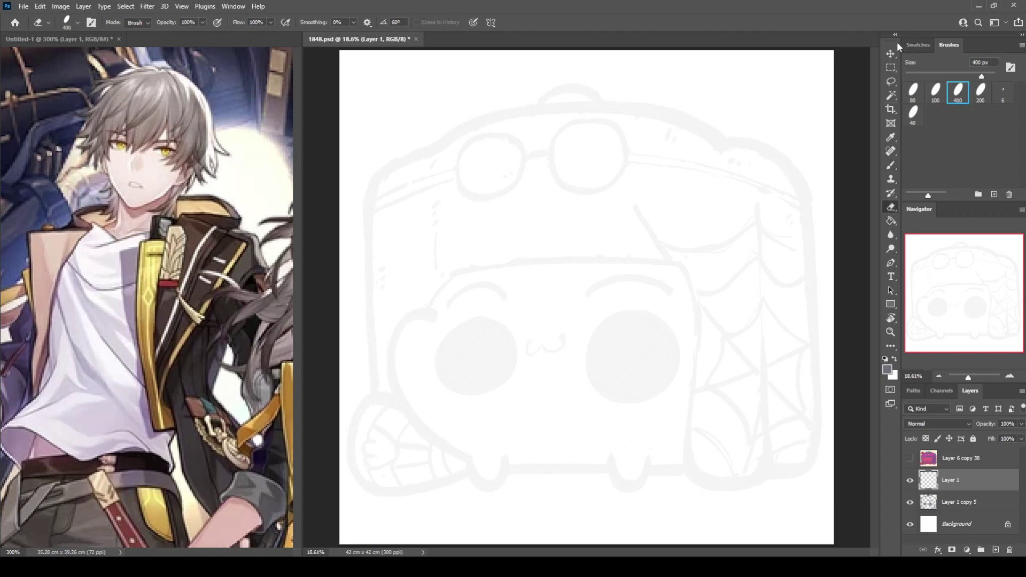
key(b)
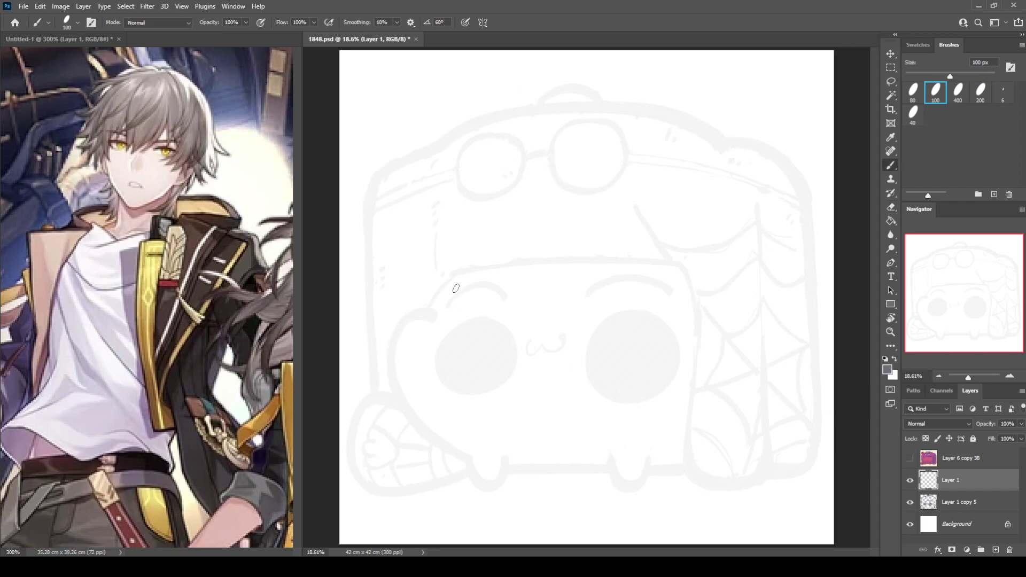
Try short brush and eraser strokes at the upper-left corner of the figure's outline
mouse_move(433, 303)
mouse_down()
mouse_move(451, 273)
mouse_move(456, 286)
mouse_up()
key(ctrl+z)
drag(372, 206, 369, 214)
key(e)
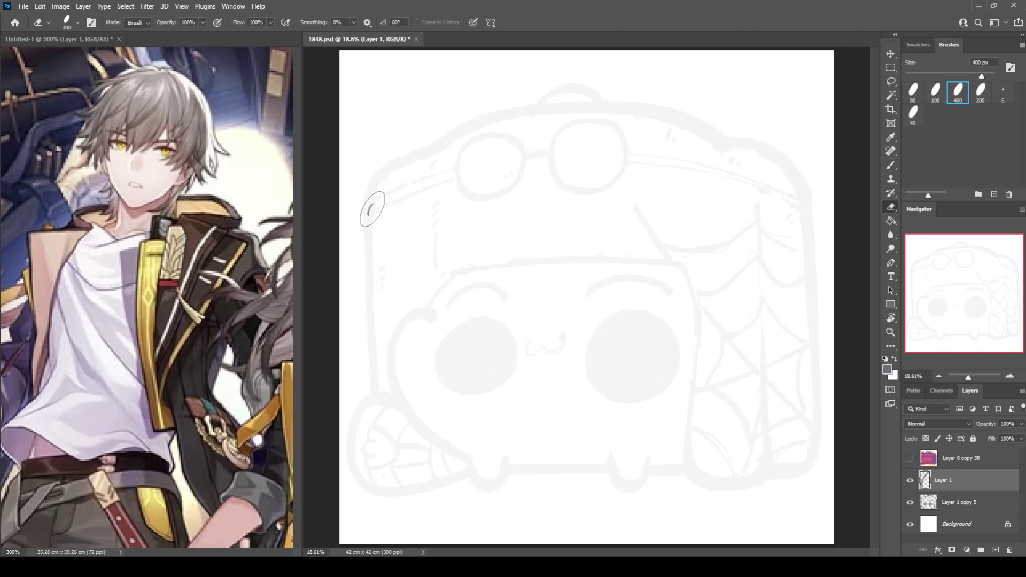
key(b)
click(375, 208)
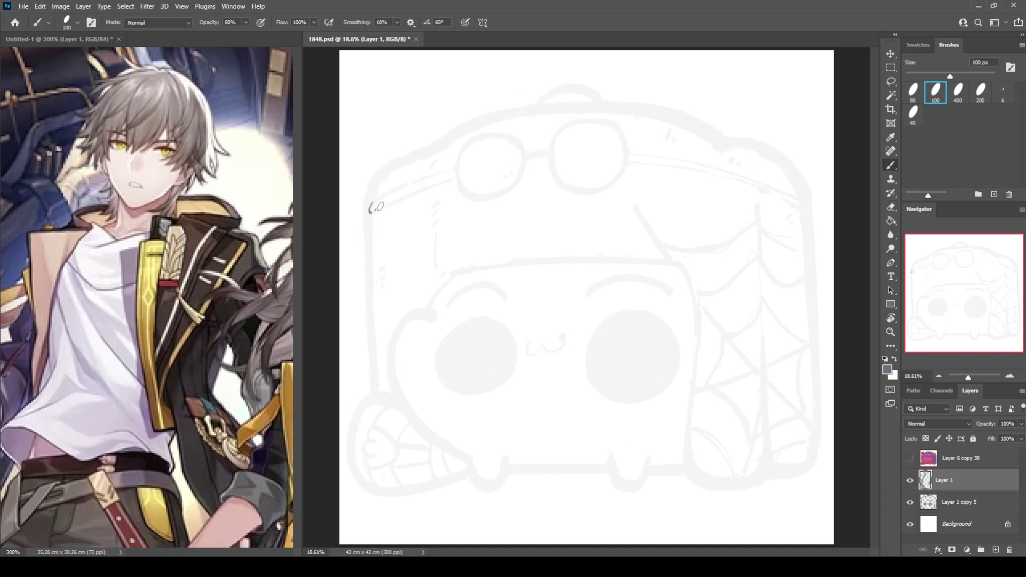
click(380, 206)
key(e)
click(380, 206)
key(b)
click(377, 210)
key(e)
drag(389, 200, 378, 206)
Try a curved line down the figure's left side and erase the test strokes at the upper-left corner
key(b)
drag(403, 293, 369, 372)
key(ctrl+z)
mouse_move(409, 302)
mouse_down()
mouse_move(363, 304)
mouse_move(388, 383)
mouse_up()
key(ctrl+z)
drag(402, 297, 393, 414)
key(ctrl+z)
key(e)
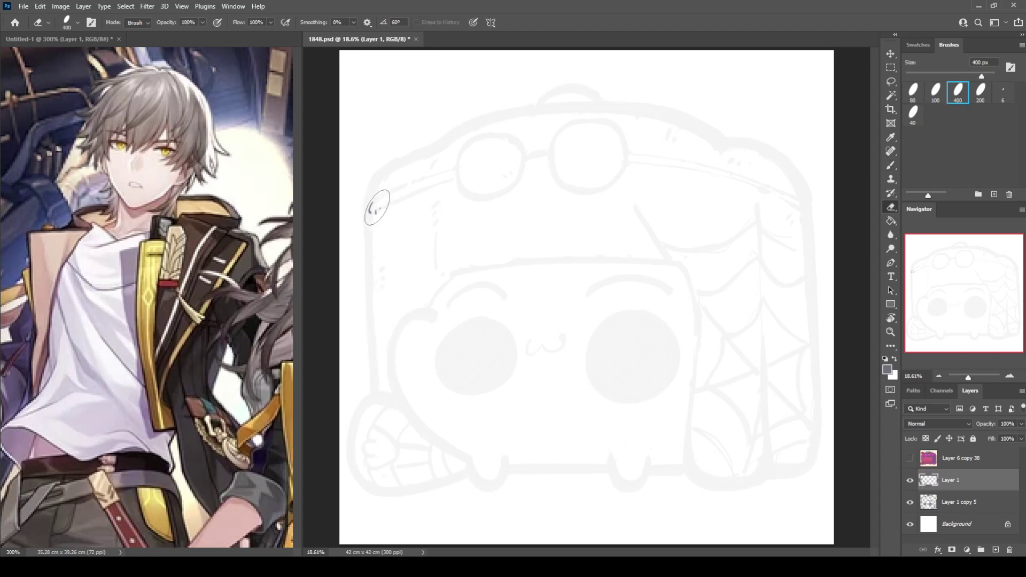
Try curved lines down the inner edge of the web-patterned section on the figure's right side
key(b)
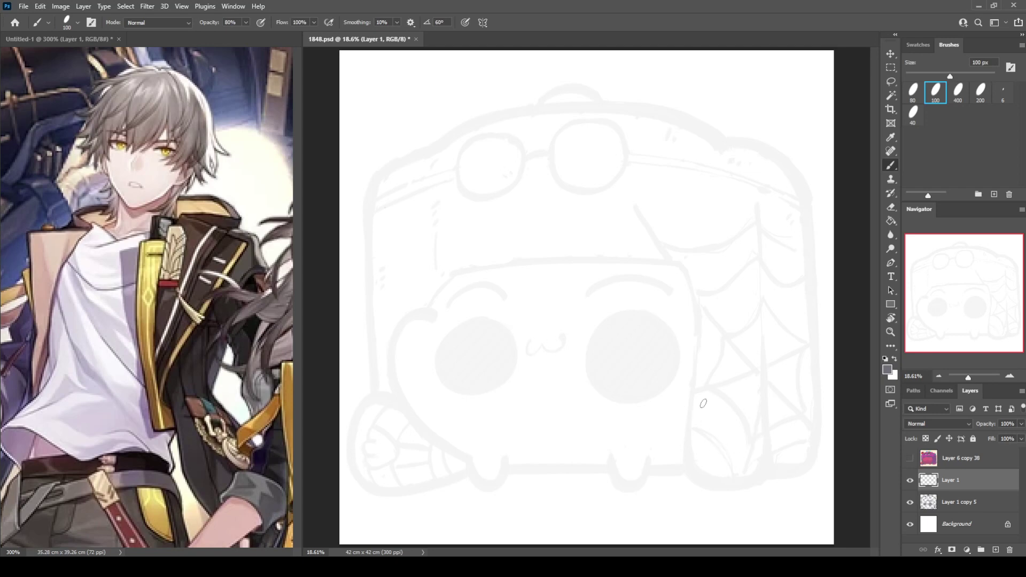
drag(708, 390, 695, 479)
key(ctrl+z)
drag(711, 392, 699, 471)
key(ctrl+z)
drag(708, 379, 694, 459)
key(ctrl+z)
mouse_move(708, 377)
mouse_down()
mouse_move(697, 474)
mouse_move(665, 400)
mouse_move(690, 465)
mouse_up()
key(ctrl+z)
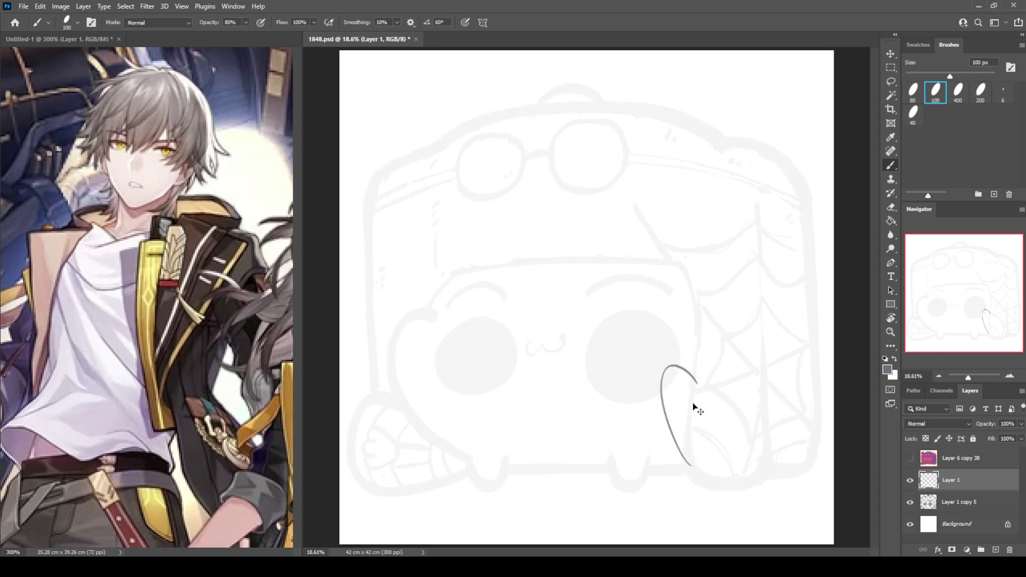
key(ctrl+z)
mouse_move(695, 383)
mouse_down()
mouse_move(757, 348)
mouse_move(693, 458)
mouse_up()
key(ctrl+z)
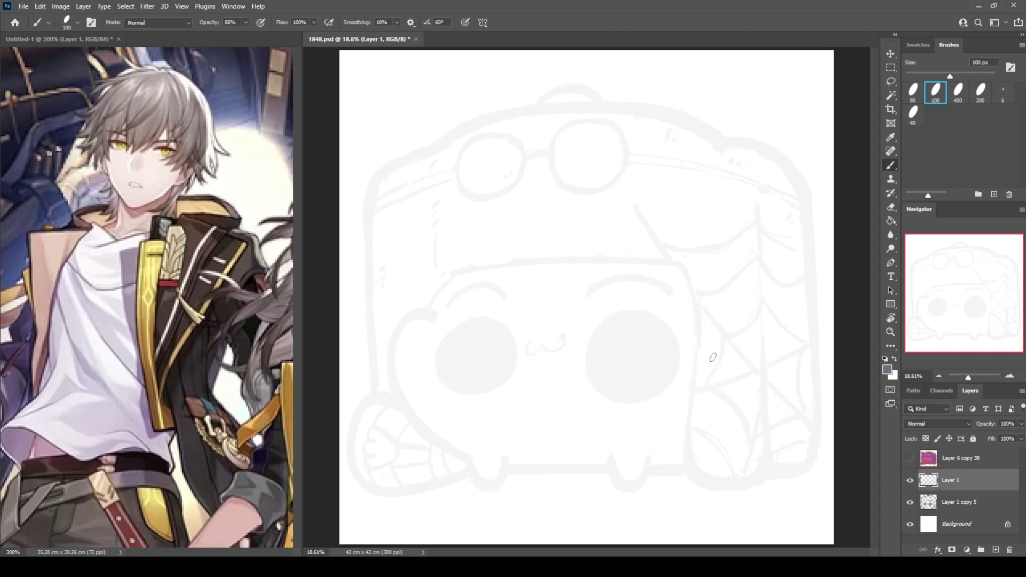
mouse_move(691, 367)
mouse_down()
mouse_move(739, 389)
mouse_move(666, 475)
mouse_up()
key(ctrl+z)
drag(692, 371, 689, 466)
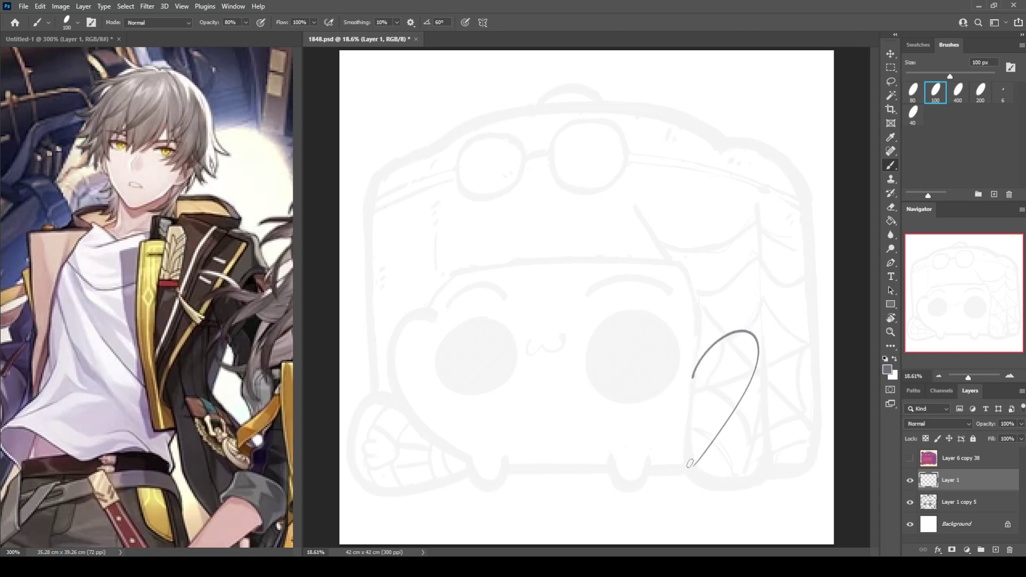
key(ctrl+z)
drag(692, 375, 692, 468)
key(ctrl+z)
mouse_move(691, 375)
mouse_down()
mouse_move(733, 436)
mouse_move(690, 390)
mouse_move(693, 484)
mouse_up()
key(e)
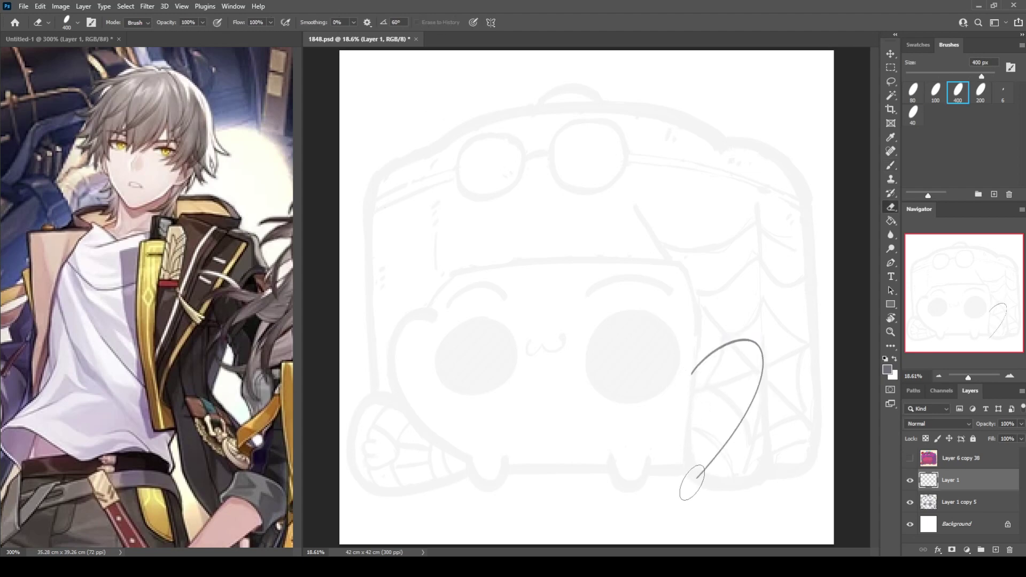
key(b)
Try a short curved line at the figure's left edge and erase the curve on the web-patterned section
mouse_move(377, 336)
mouse_down()
mouse_move(372, 404)
mouse_move(350, 326)
mouse_move(366, 384)
mouse_move(387, 386)
mouse_up()
key(ctrl+z)
key(ctrl+z)
key(ctrl+z)
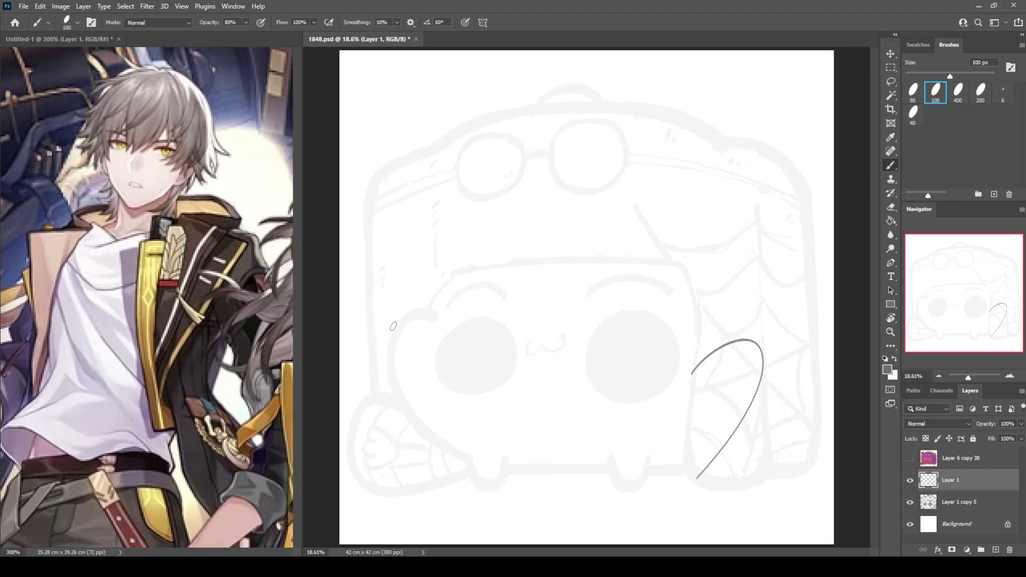
drag(394, 327, 369, 387)
key(ctrl+z)
drag(392, 327, 372, 394)
key(ctrl+z)
drag(394, 324, 372, 395)
key(ctrl+z)
mouse_move(392, 320)
mouse_down()
mouse_move(363, 379)
mouse_move(344, 332)
mouse_move(381, 387)
mouse_move(352, 350)
mouse_move(377, 382)
mouse_up()
key(ctrl+z)
key(ctrl+z)
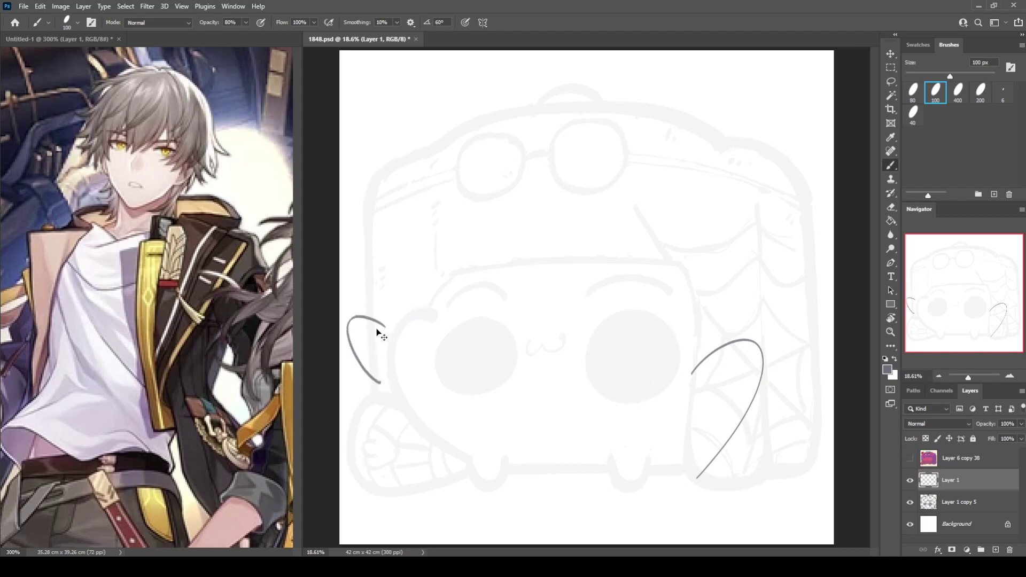
key(ctrl+z)
mouse_move(389, 327)
mouse_down()
mouse_move(361, 378)
mouse_move(376, 397)
mouse_up()
key(ctrl+z)
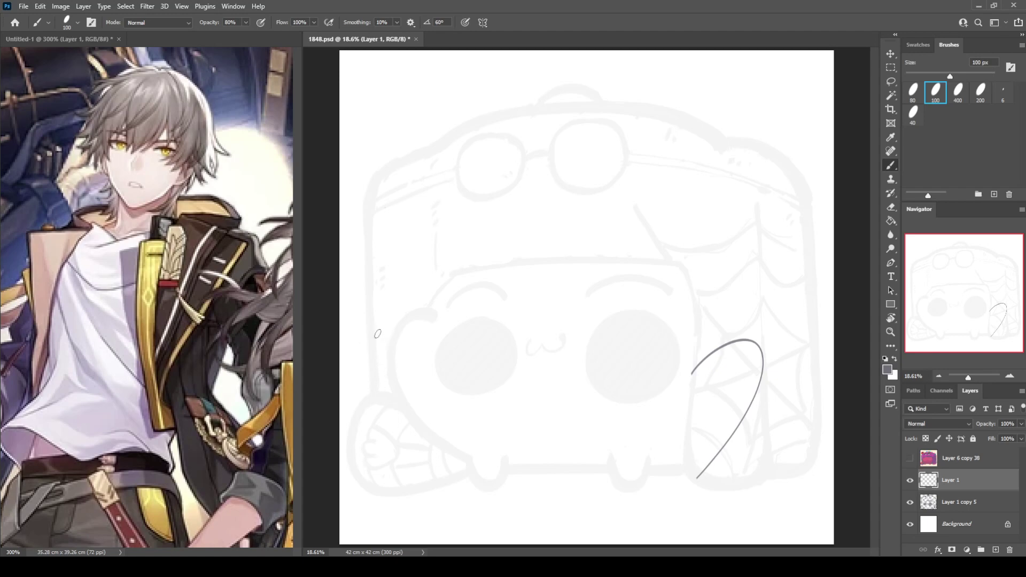
mouse_move(366, 315)
mouse_down()
mouse_move(350, 318)
mouse_move(371, 390)
mouse_up()
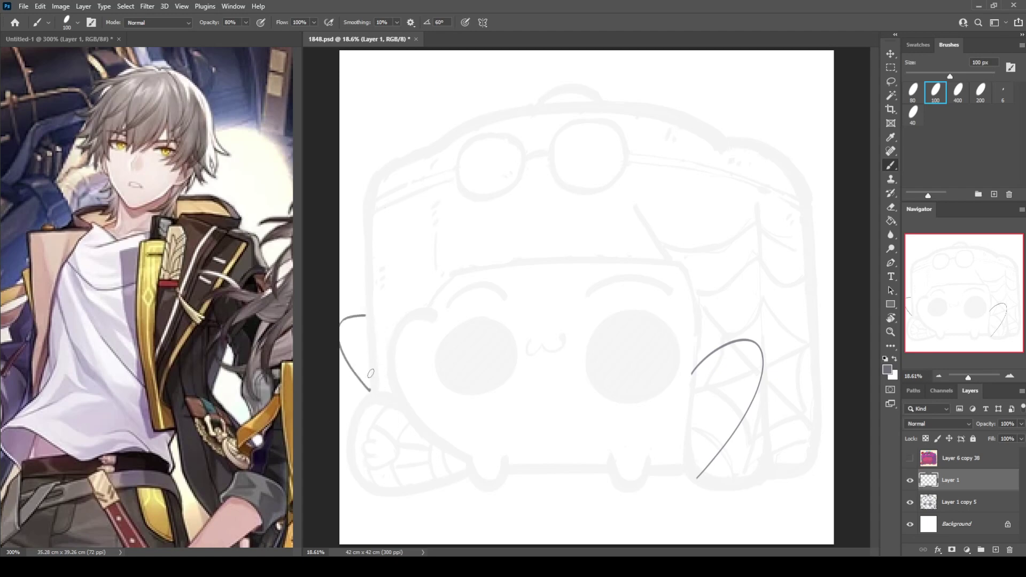
key(ctrl+z)
mouse_move(371, 317)
mouse_down()
mouse_move(342, 322)
mouse_move(362, 383)
mouse_up()
key(ctrl+z)
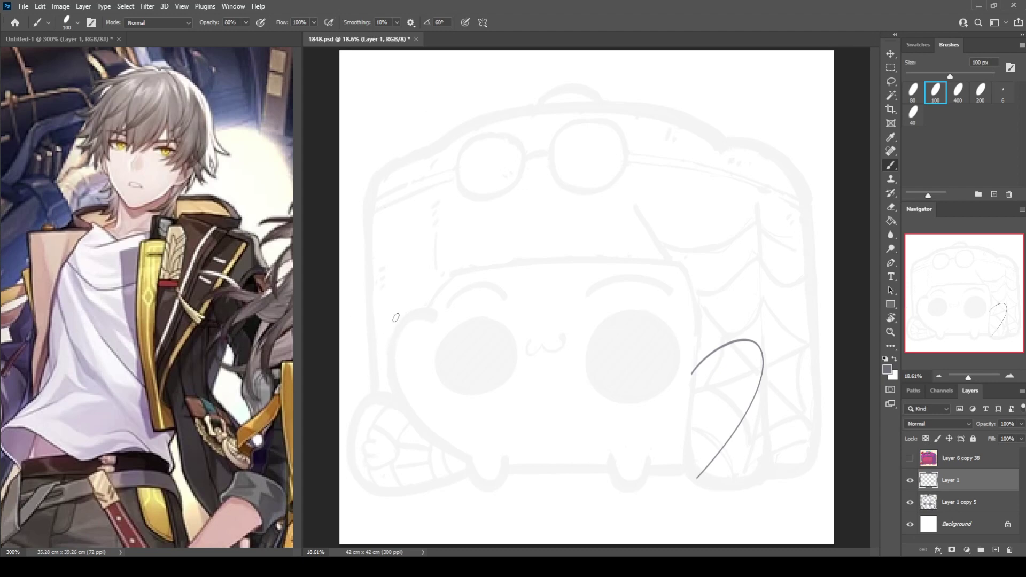
key(e)
mouse_move(697, 369)
mouse_down()
mouse_move(745, 341)
mouse_move(728, 381)
mouse_move(760, 366)
mouse_move(717, 470)
mouse_up()
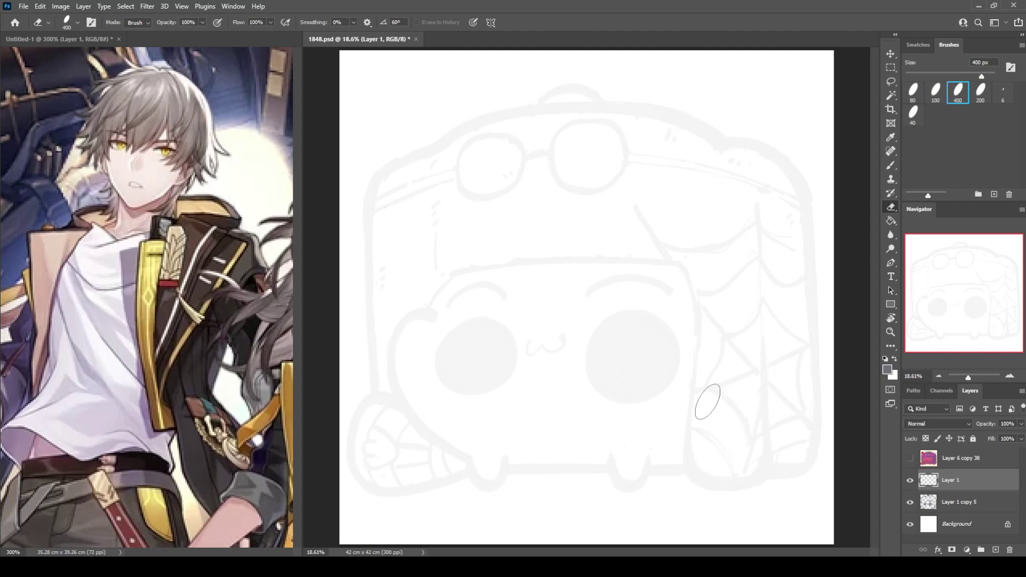
Shift the reference image to bring the character's belts and trousers into view and return to the sketch document
click(244, 440)
drag(244, 440, 270, 251)
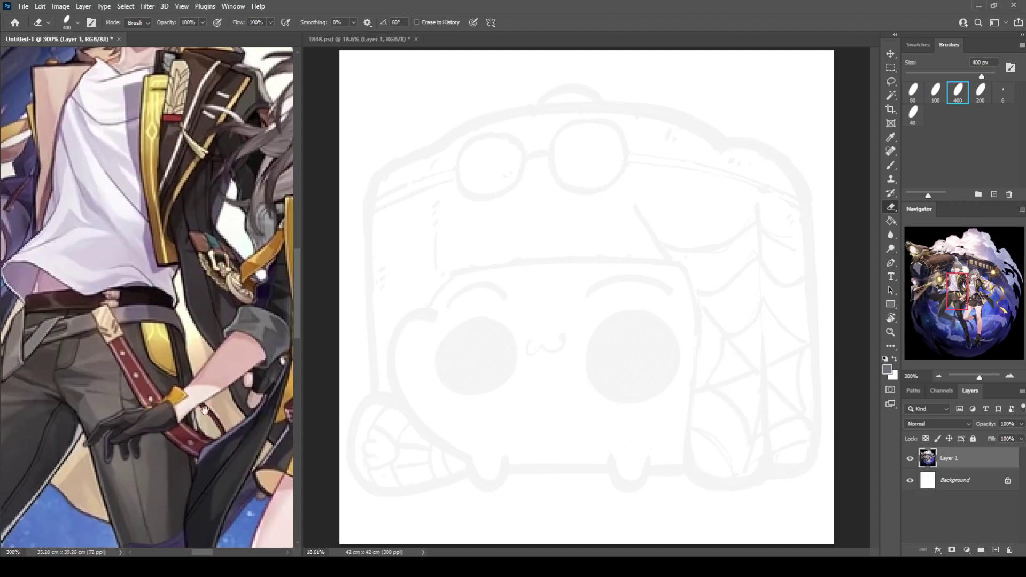
drag(230, 401, 239, 348)
scroll(238, 348, up, 5)
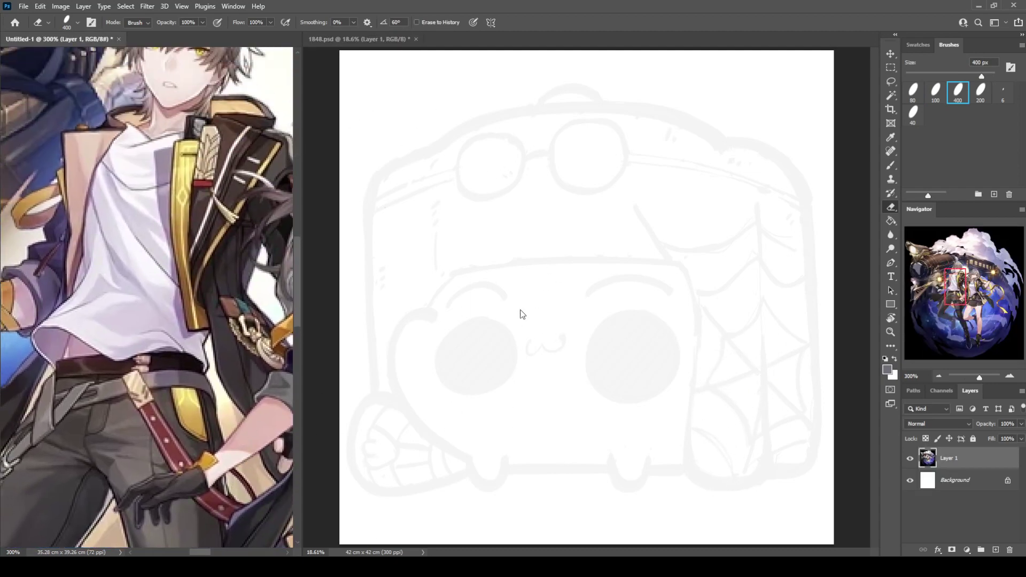
key(b)
click(673, 288)
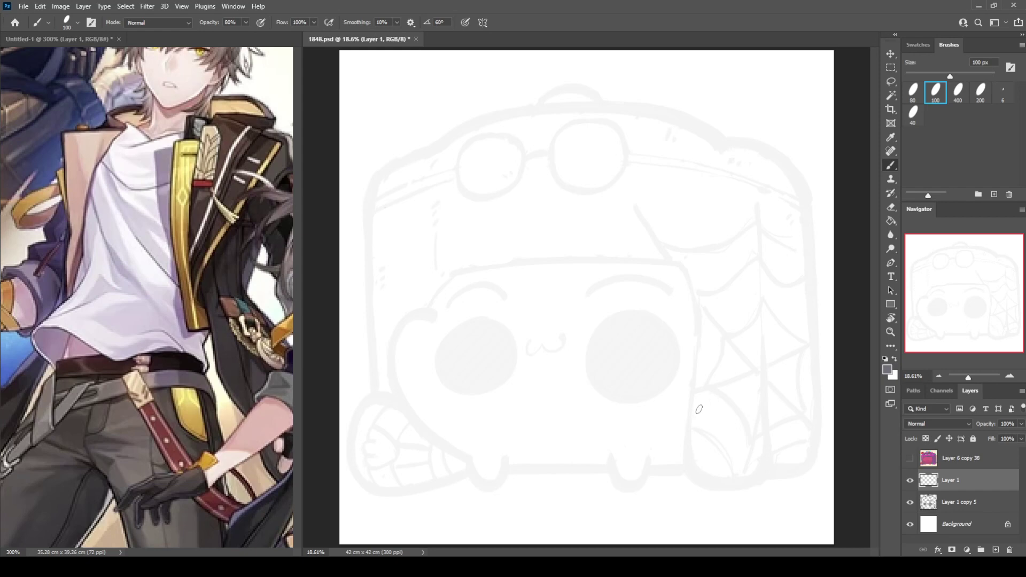
Try diagonal strap lines across the lower half of the web-patterned section on the figure's right side
drag(691, 405, 796, 350)
key(ctrl+z)
drag(692, 409, 796, 357)
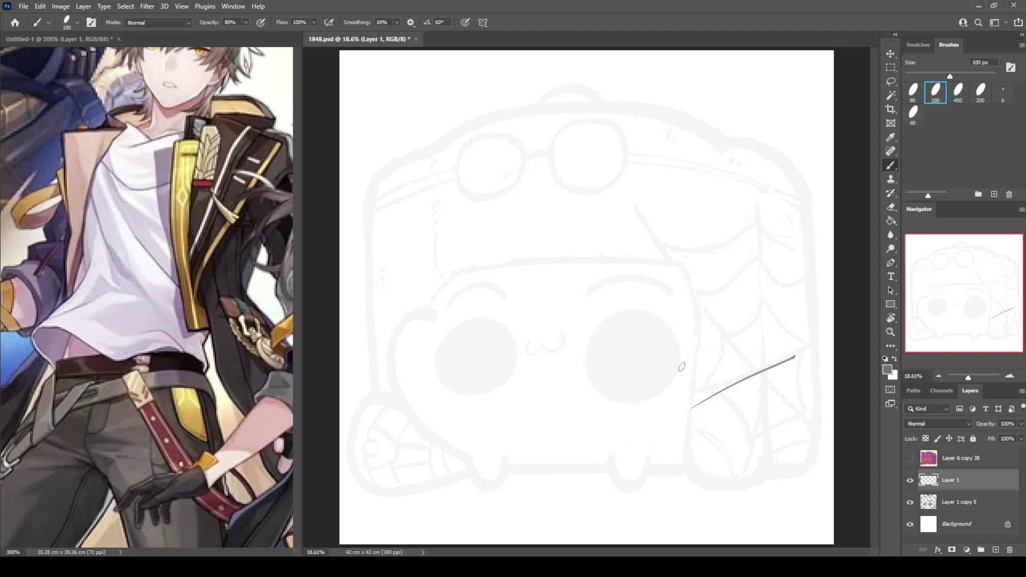
key(e)
drag(717, 393, 727, 384)
key(b)
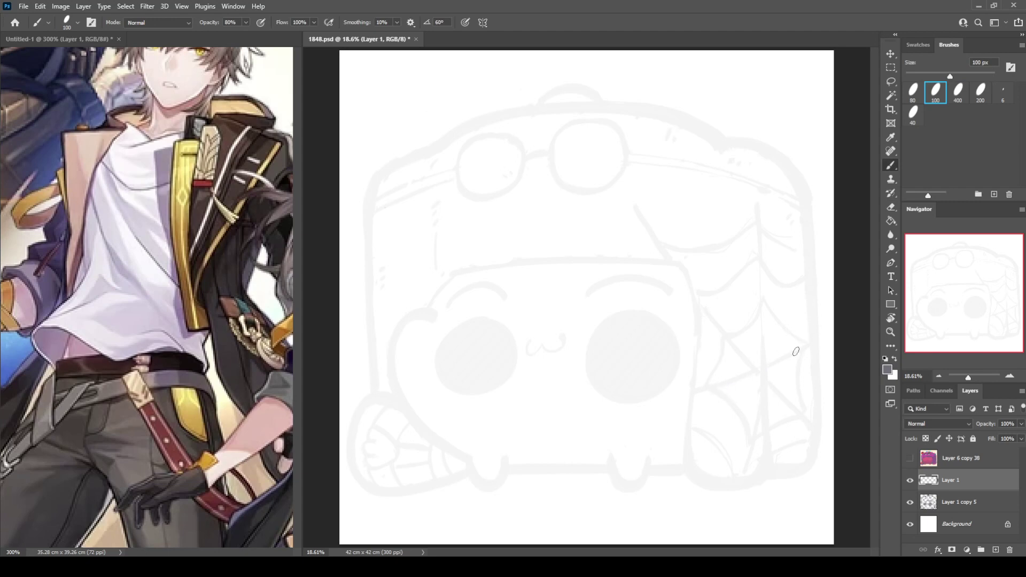
drag(693, 434, 803, 350)
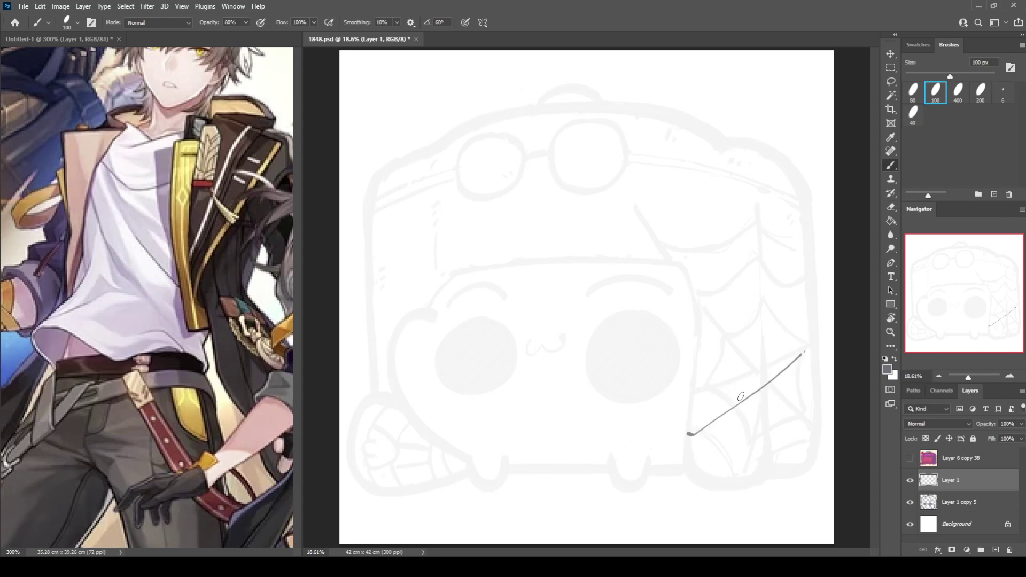
key(ctrl+z)
drag(697, 416, 803, 349)
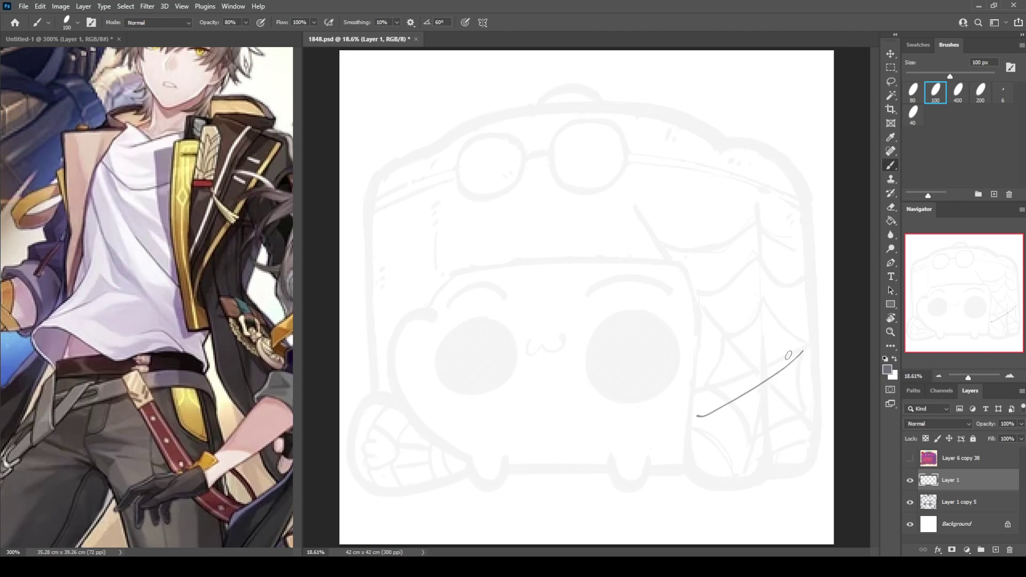
drag(694, 410, 801, 343)
key(ctrl+z)
key(e)
drag(711, 409, 798, 347)
key(b)
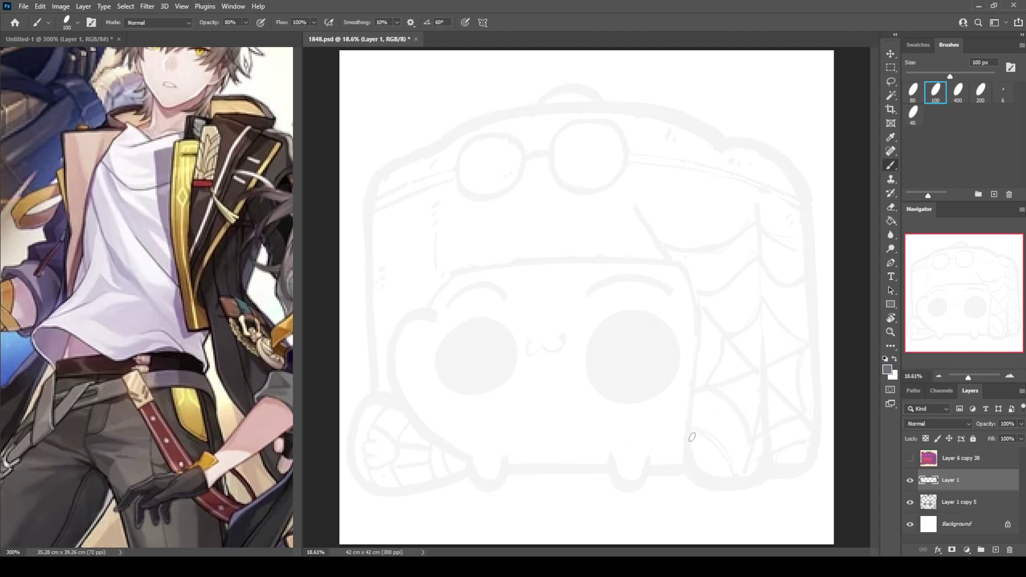
mouse_move(691, 437)
mouse_down()
mouse_move(766, 364)
mouse_move(825, 336)
mouse_up()
key(ctrl+z)
drag(691, 422, 804, 357)
key(ctrl+z)
mouse_move(764, 389)
mouse_down()
mouse_move(717, 412)
mouse_move(805, 367)
mouse_up()
key(ctrl+z)
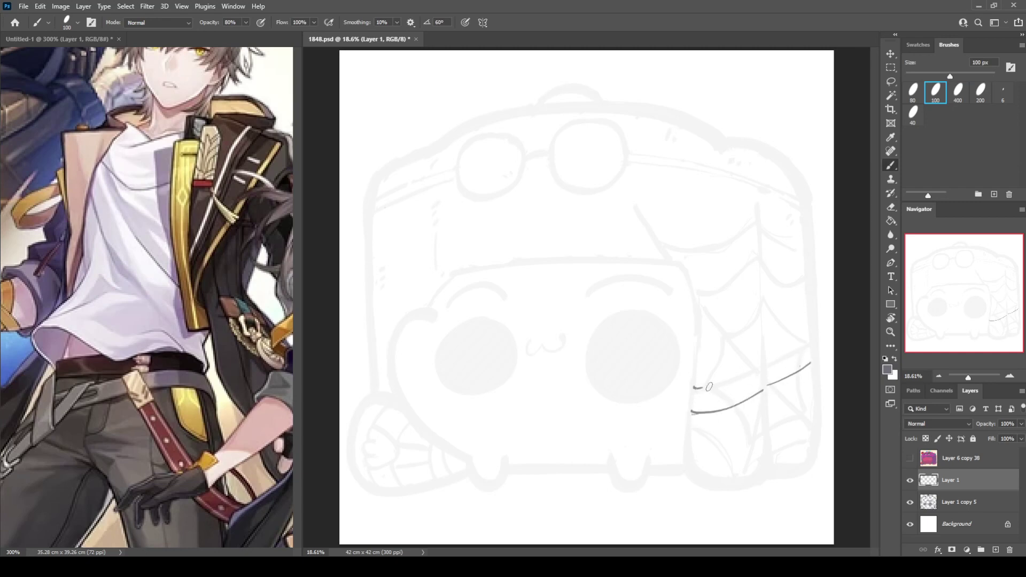
key(ctrl+z)
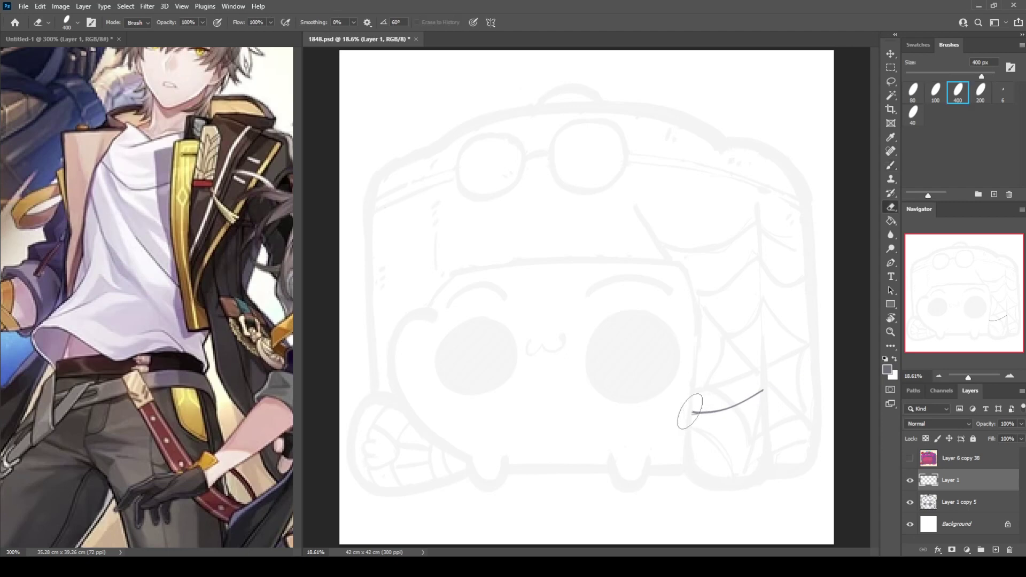
key(ctrl+z)
Draw two nearly parallel diagonal strap lines rising outward across the web-patterned section on the figure's right side
drag(694, 422, 817, 361)
drag(700, 395, 818, 332)
key(ctrl+z)
drag(733, 377, 812, 338)
key(ctrl+z)
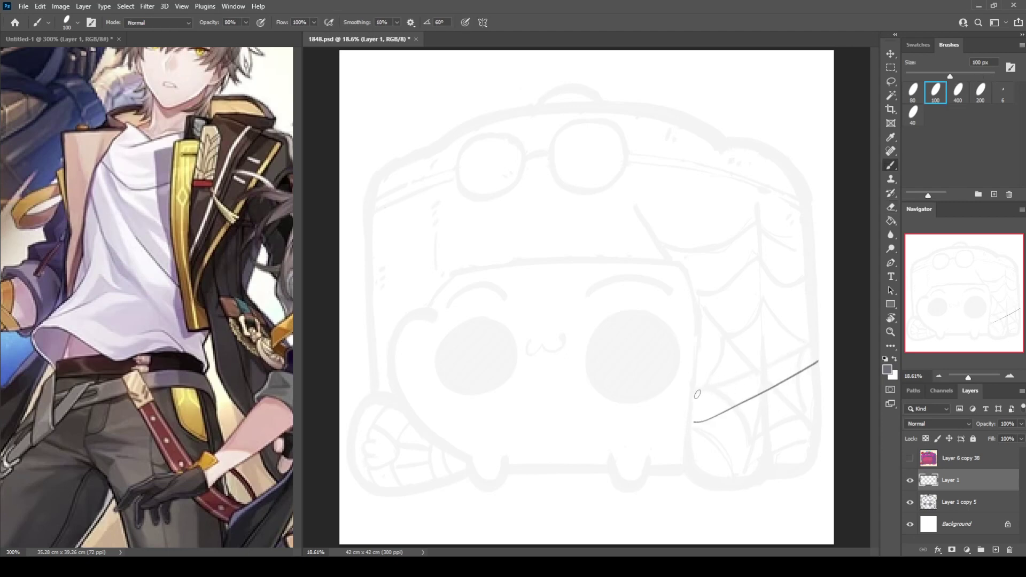
drag(695, 394, 815, 341)
Draw a steep line descending from the lower strap line and add two short strap lines at the figure's left edge
drag(737, 411, 747, 471)
key(e)
key(ctrl+z)
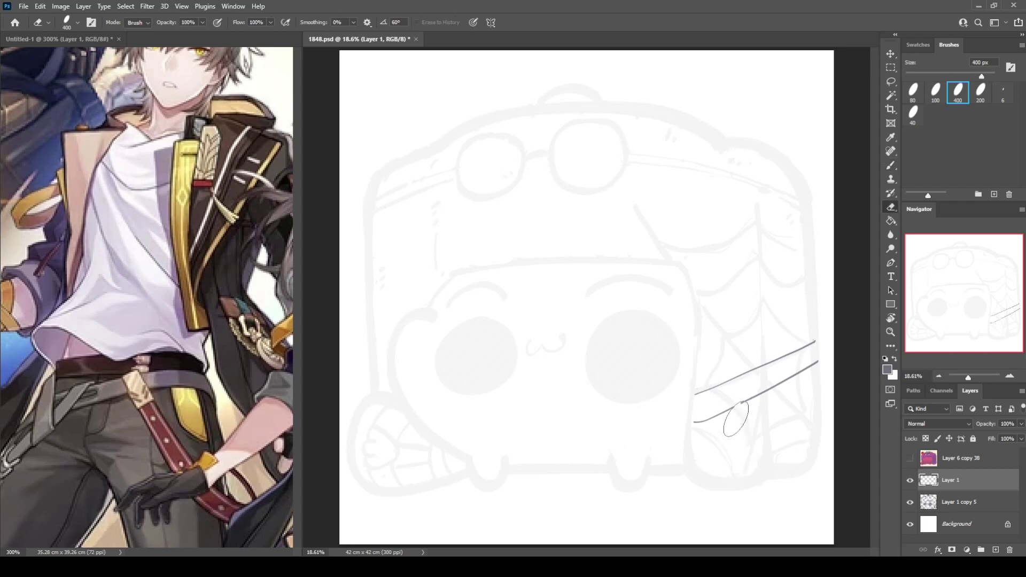
key(b)
drag(735, 408, 747, 476)
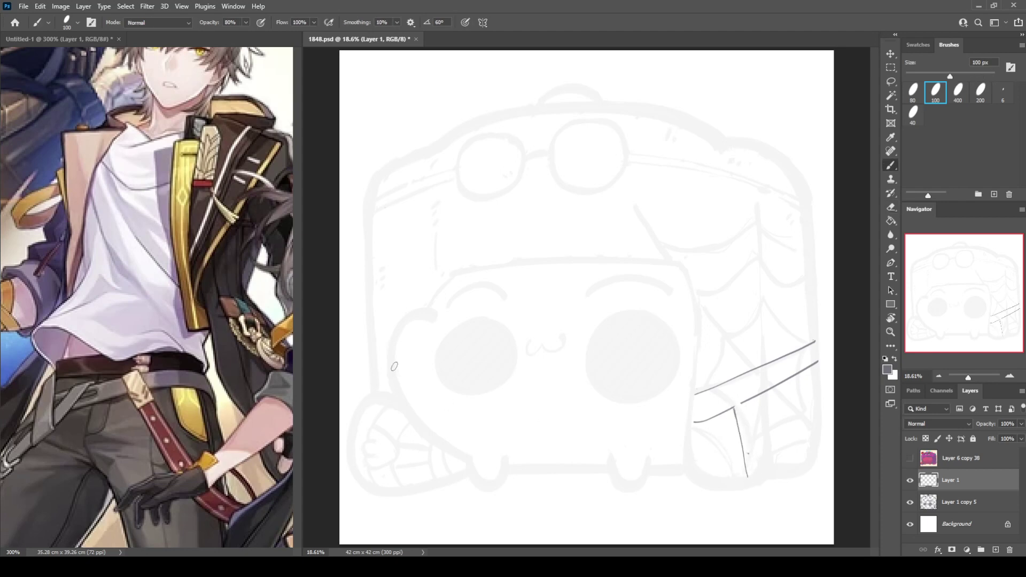
mouse_move(374, 339)
mouse_down()
mouse_move(393, 354)
mouse_move(391, 370)
mouse_up()
Try a slanted box outline over the upper part of the web-patterned section
mouse_move(703, 217)
mouse_down()
mouse_move(672, 229)
mouse_move(674, 244)
mouse_move(688, 233)
mouse_move(665, 256)
mouse_move(695, 333)
mouse_move(730, 330)
mouse_up()
key(e)
key(b)
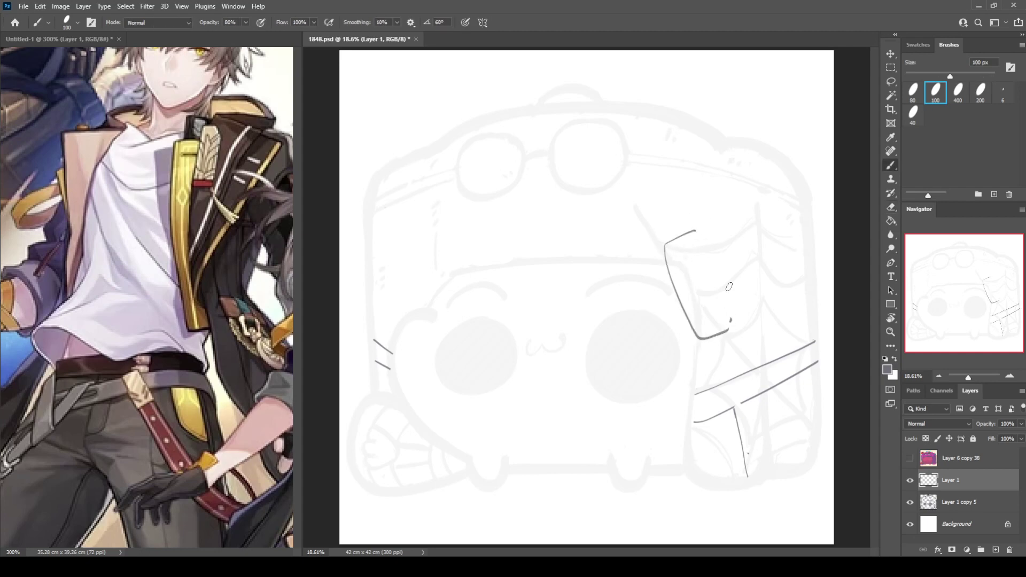
drag(707, 224, 744, 309)
key(ctrl+z)
key(ctrl+z)
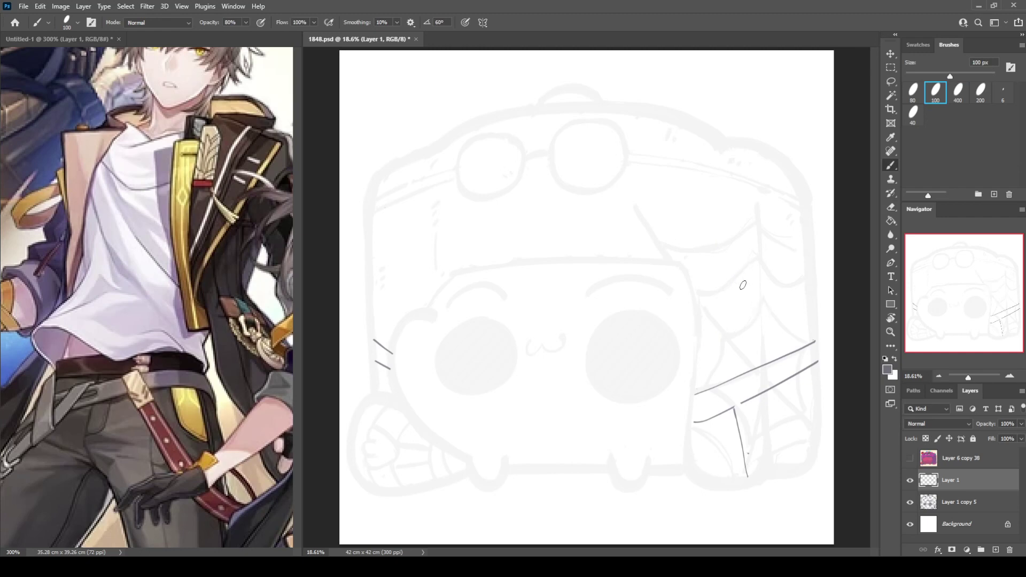
Draw a slightly tilted rectangular outline just above the strap on the figure's right side, cleaning up its edges with the eraser
mouse_move(724, 273)
mouse_down()
mouse_move(707, 331)
mouse_move(732, 363)
mouse_up()
mouse_move(731, 268)
mouse_down()
mouse_move(772, 277)
mouse_move(710, 340)
mouse_up()
key(e)
key(b)
key(e)
mouse_move(770, 277)
mouse_down()
mouse_move(778, 300)
mouse_move(768, 340)
mouse_move(737, 360)
mouse_move(768, 360)
mouse_up()
key(b)
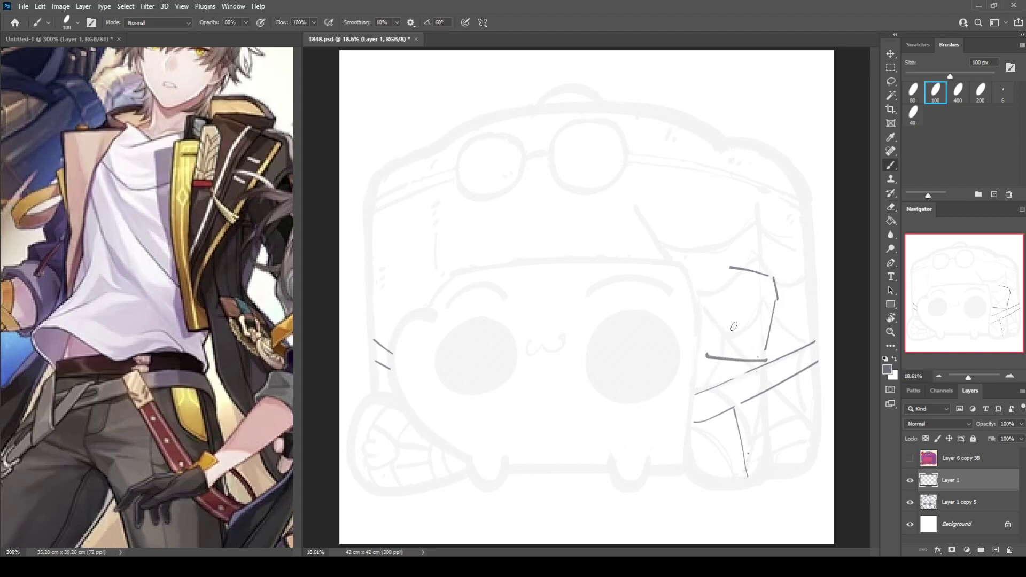
mouse_move(727, 271)
mouse_down()
mouse_move(711, 341)
mouse_move(762, 356)
mouse_move(730, 356)
mouse_move(765, 356)
mouse_up()
key(e)
key(b)
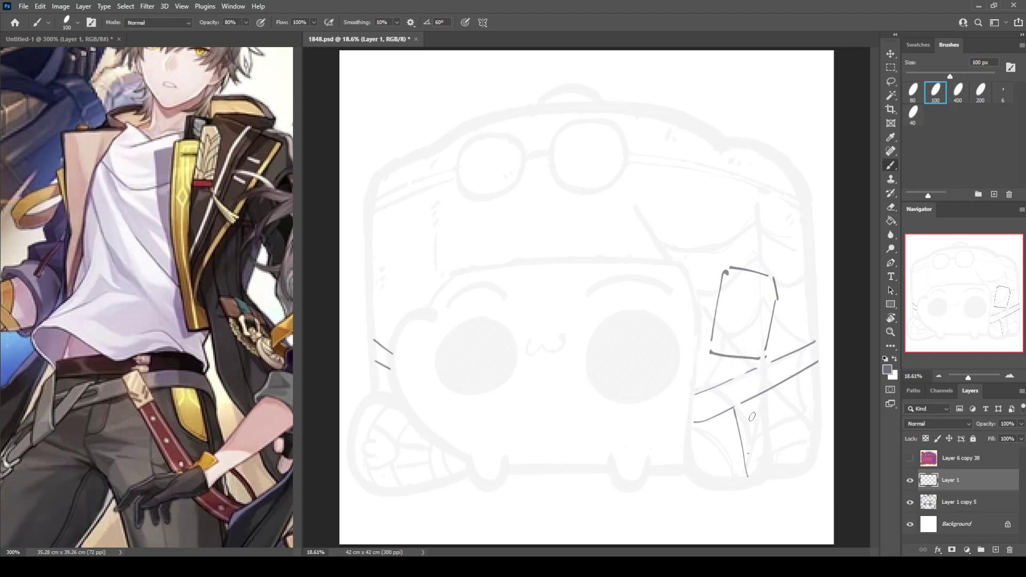
Erase the strap lines and the steep line below them on the figure's right side, then redraw a single diagonal strap line
key(e)
drag(705, 396, 798, 350)
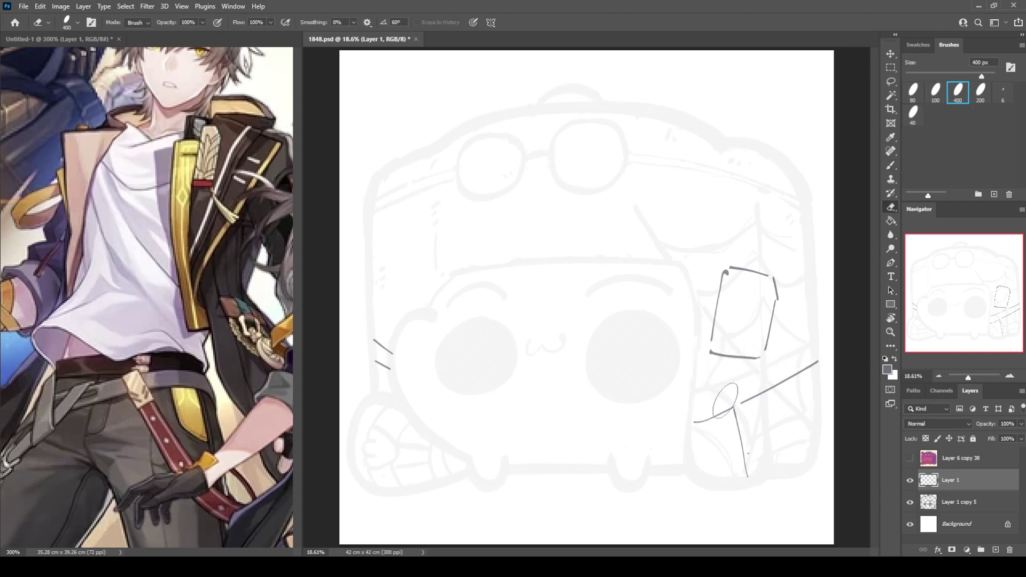
drag(726, 400, 806, 355)
key(b)
drag(693, 413, 801, 369)
key(e)
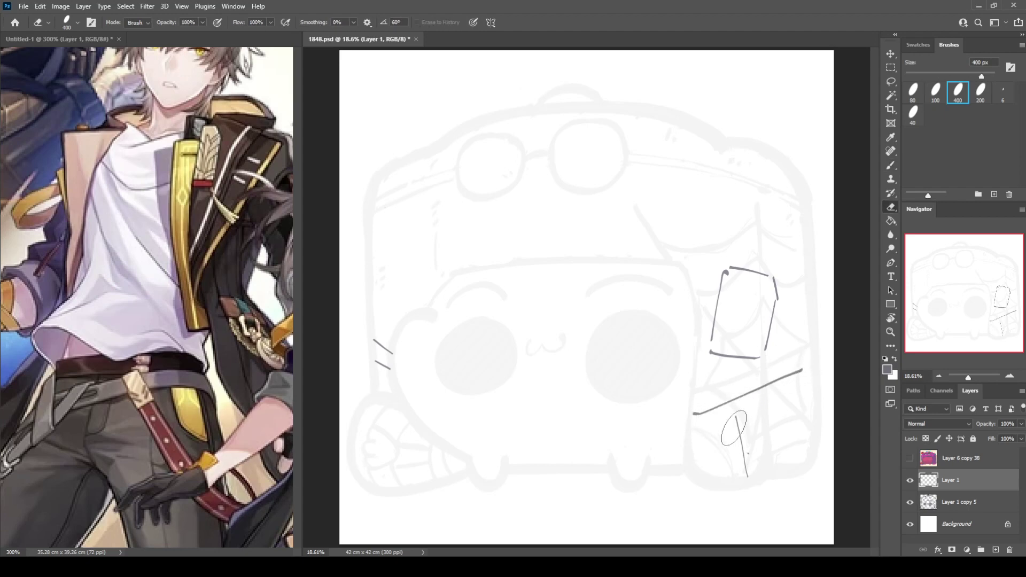
drag(733, 428, 743, 462)
key(b)
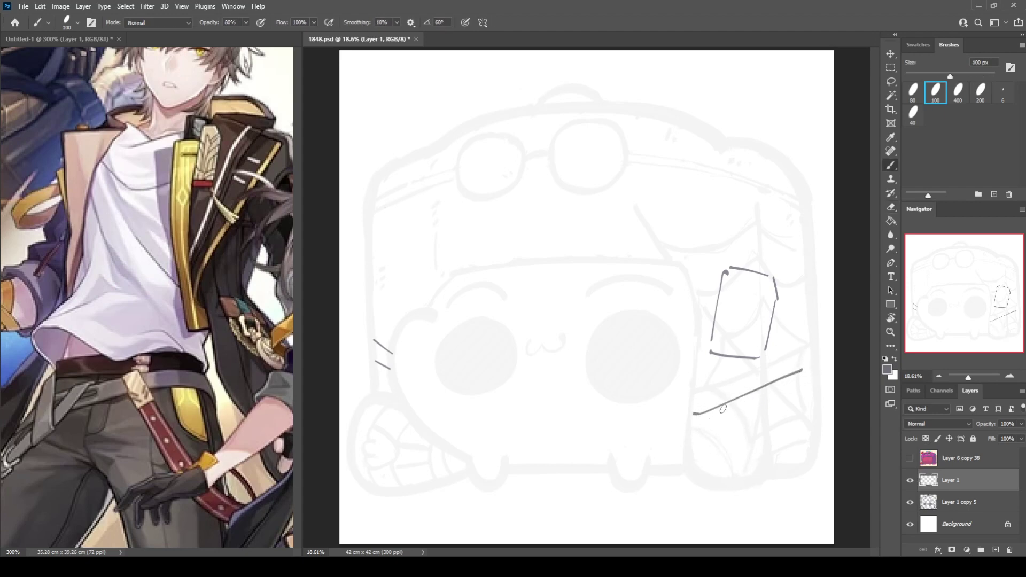
Draw a pouch's curved left edge and rounded flap over the lower web-patterned section, clearing most of the diagonal line with the eraser
key(e)
key(b)
mouse_move(692, 414)
mouse_down()
mouse_move(735, 395)
mouse_move(696, 471)
mouse_up()
drag(693, 387, 693, 480)
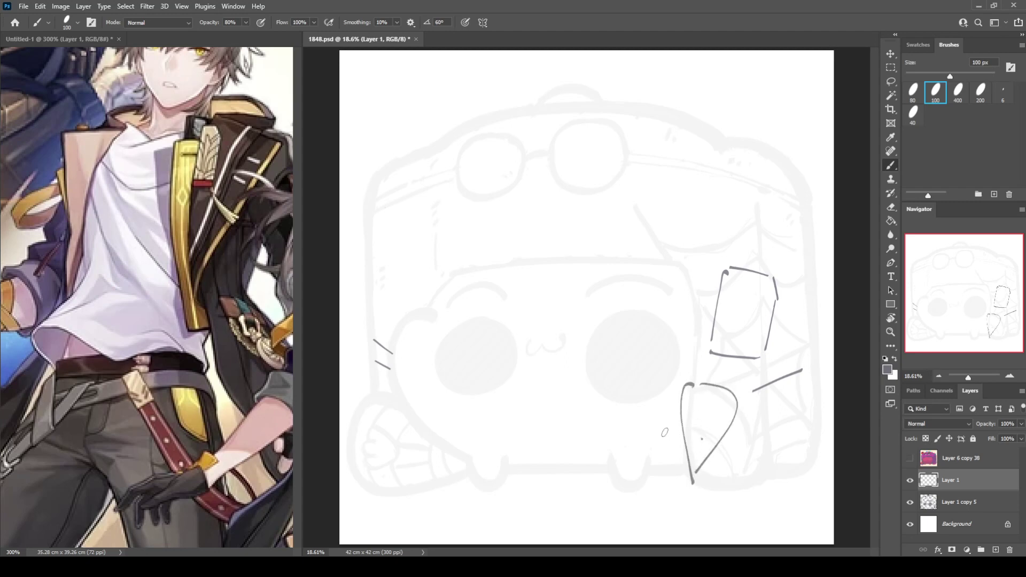
key(e)
mouse_move(690, 383)
mouse_down()
mouse_move(700, 484)
mouse_move(680, 444)
mouse_move(687, 477)
mouse_up()
key(b)
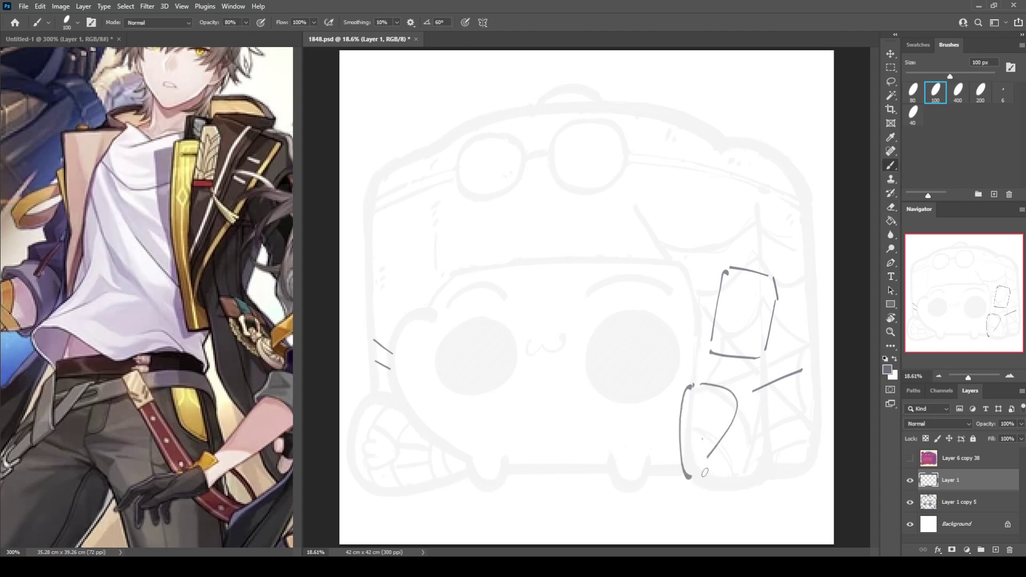
Replace the short lines at the figure's left edge with a curved outline, and draw two parallel strap lines rising from the pouch flap
key(e)
mouse_move(393, 352)
mouse_down()
mouse_move(360, 331)
mouse_move(372, 391)
mouse_up()
key(b)
key(e)
key(b)
mouse_move(796, 372)
mouse_down()
mouse_move(750, 393)
mouse_move(813, 345)
mouse_up()
Draw the outer edge below the strap down to a rounded lower corner, and add a vertical divider beside the pouch
drag(814, 332, 816, 448)
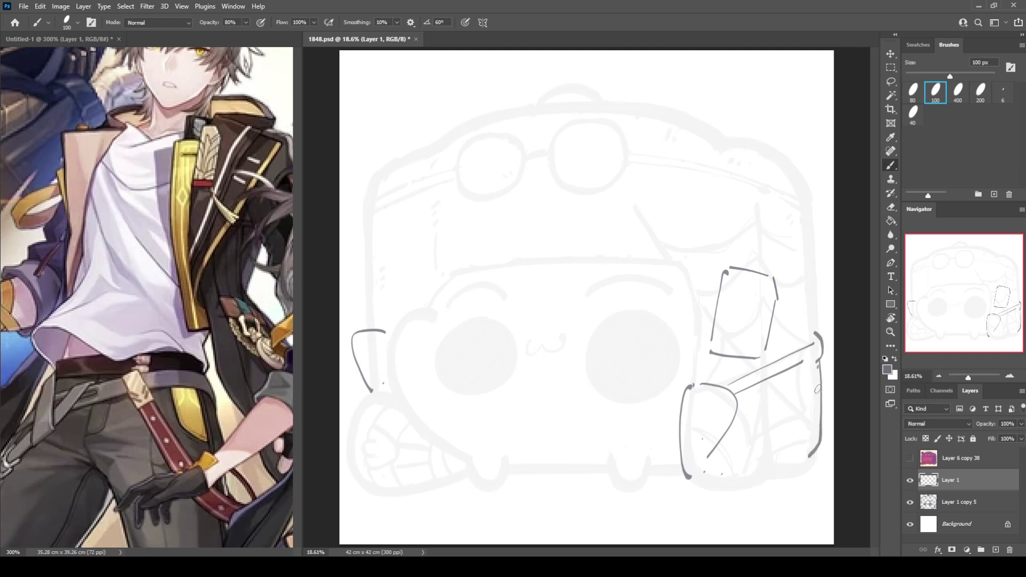
key(ctrl+z)
mouse_move(818, 362)
mouse_down()
mouse_move(821, 431)
mouse_move(792, 473)
mouse_up()
drag(767, 385, 768, 470)
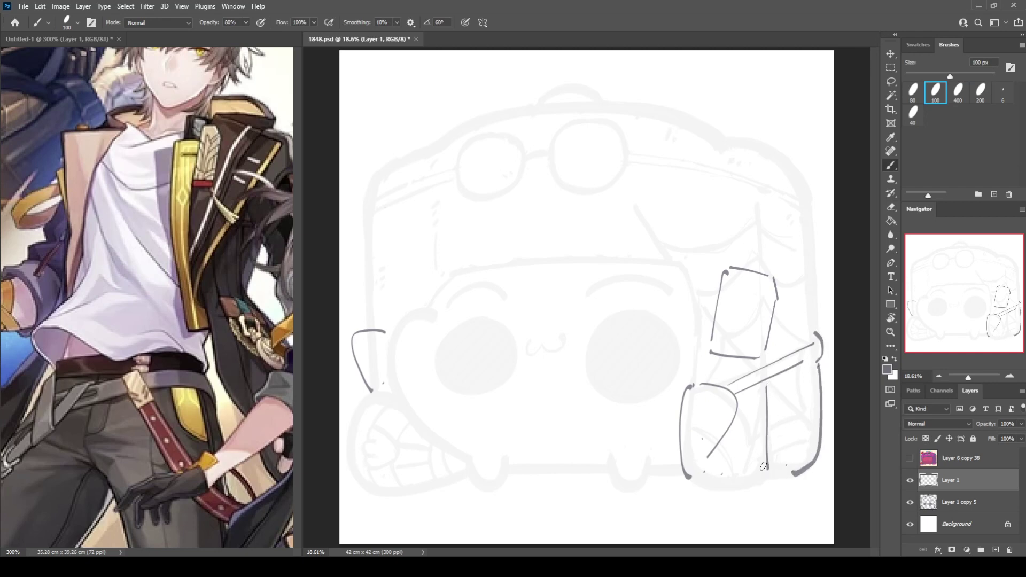
Draw the rounded bottom edge joining the pouch's left side, the vertical divider and the outer corner, retrying the curve until it fits
mouse_move(700, 476)
mouse_down()
mouse_move(740, 488)
mouse_move(777, 483)
mouse_up()
key(ctrl+z)
mouse_move(692, 480)
mouse_down()
mouse_move(715, 489)
mouse_move(776, 478)
mouse_move(727, 491)
mouse_move(772, 474)
mouse_up()
key(ctrl+z)
key(ctrl+z)
mouse_move(689, 478)
mouse_down()
mouse_move(738, 483)
mouse_move(759, 473)
mouse_move(697, 480)
mouse_move(724, 490)
mouse_move(800, 471)
mouse_up()
key(ctrl+z)
key(ctrl+z)
mouse_move(691, 477)
mouse_down()
mouse_move(722, 490)
mouse_move(795, 471)
mouse_up()
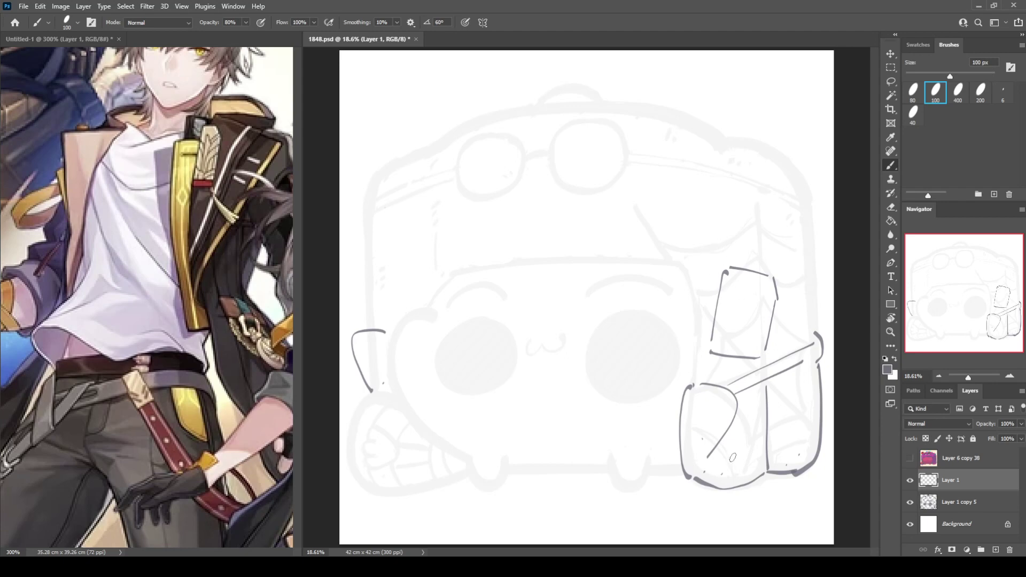
Erase the rough bottom edge of the pouch and redraw it as a cleaner, smoother curve
key(e)
mouse_move(695, 481)
mouse_down()
mouse_move(761, 475)
mouse_move(694, 485)
mouse_move(735, 486)
mouse_move(802, 468)
mouse_up()
key(b)
key(ctrl+z)
key(e)
key(b)
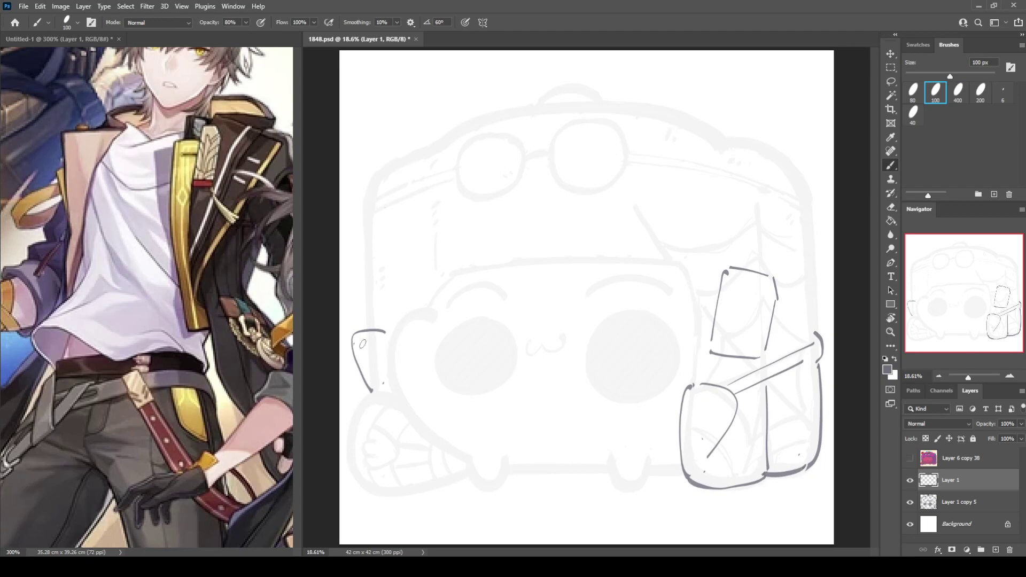
Draw the curved left edge of a hanging strap over the figure's lower-left web-patterned section, following the reference's belt
drag(353, 346, 384, 333)
key(ctrl+z)
key(e)
click(249, 432)
drag(249, 431, 309, 266)
click(421, 453)
key(b)
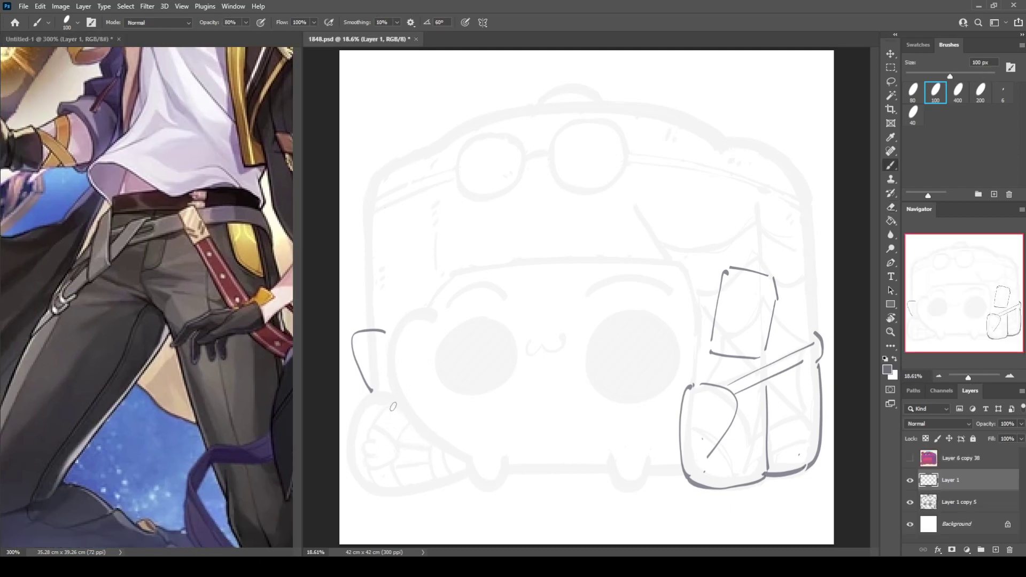
mouse_move(393, 407)
mouse_down()
mouse_move(373, 447)
mouse_move(394, 493)
mouse_up()
key(ctrl+z)
drag(356, 423, 379, 453)
mouse_move(381, 405)
mouse_down()
mouse_move(396, 430)
mouse_move(381, 456)
mouse_move(393, 490)
mouse_up()
key(ctrl+z)
Add the hanging strap's curved right edge, a narrow band across its upper part and a short closing stroke at its lower end
key(ctrl+z)
key(ctrl+z)
mouse_move(396, 404)
mouse_down()
mouse_move(380, 459)
mouse_move(394, 491)
mouse_up()
drag(412, 428, 414, 484)
key(ctrl+z)
drag(410, 427, 414, 489)
key(ctrl+z)
drag(413, 424, 407, 491)
key(e)
mouse_move(392, 435)
mouse_down()
mouse_move(409, 434)
mouse_move(400, 447)
mouse_up()
key(b)
key(ctrl+z)
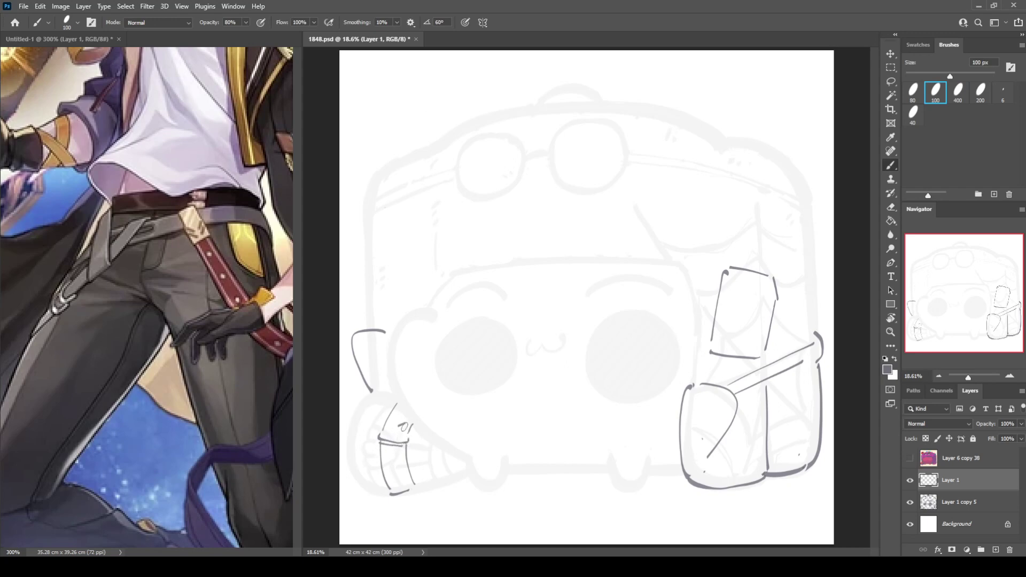
Clean up the marks above the hanging strap's band, then add an inner edge line and a slanted strap piece on its left
key(e)
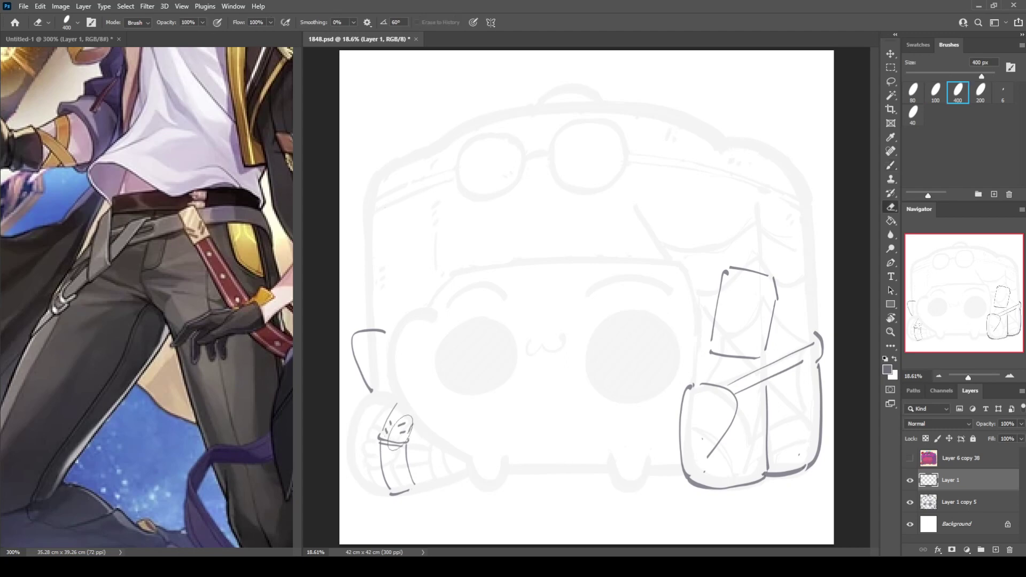
click(399, 434)
key(b)
key(e)
drag(407, 421, 387, 432)
key(b)
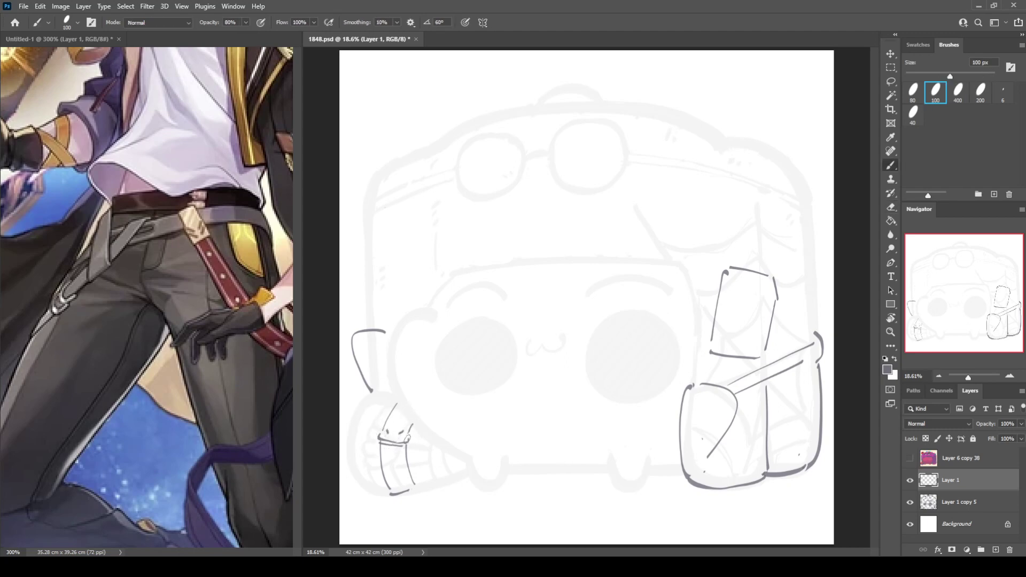
drag(404, 455, 412, 485)
mouse_move(354, 426)
mouse_down()
mouse_move(377, 447)
mouse_move(367, 410)
mouse_move(380, 430)
mouse_up()
Erase and redraw the two diagonal strap lines beside the pouch, and add two short marks near the lower-right corner
key(e)
drag(737, 385, 823, 345)
key(b)
mouse_move(729, 384)
mouse_down()
mouse_move(812, 348)
mouse_move(820, 368)
mouse_up()
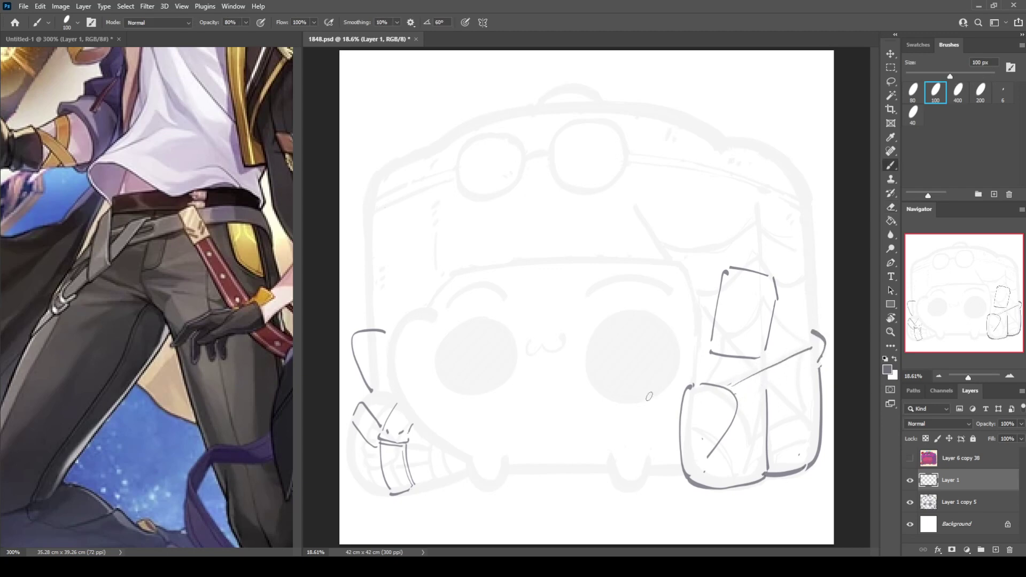
click(275, 331)
drag(276, 331, 188, 523)
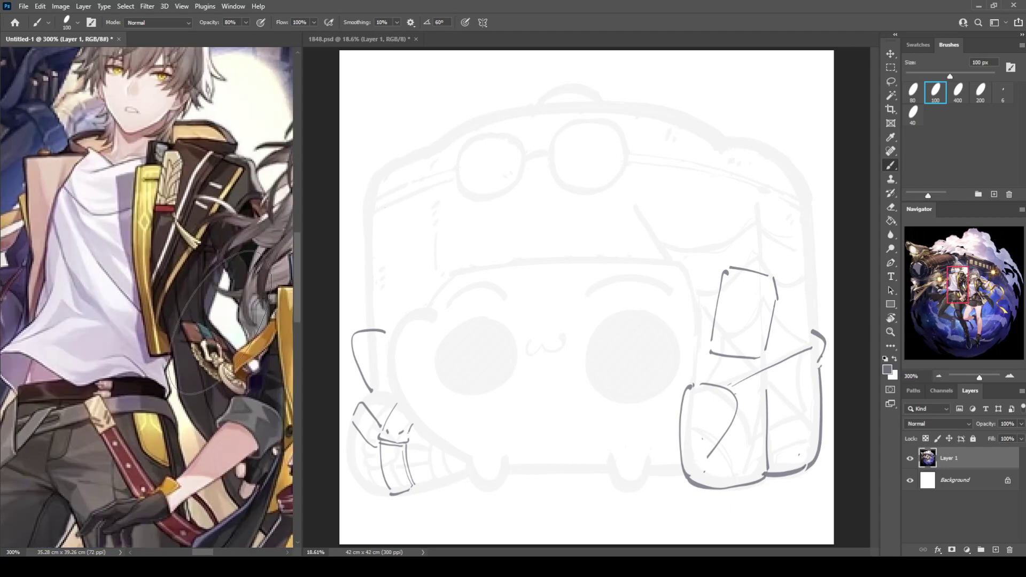
click(776, 377)
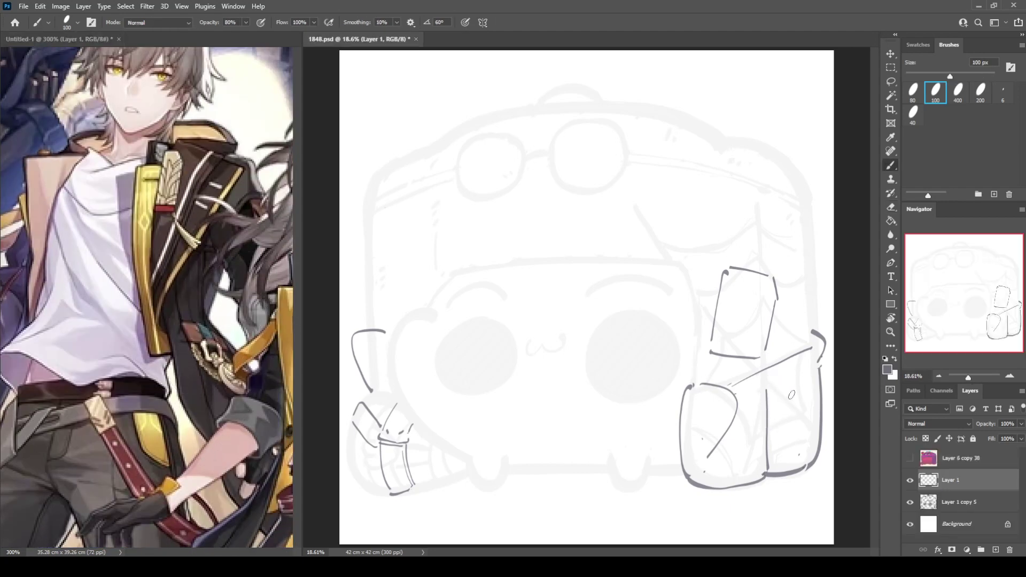
drag(739, 405, 817, 364)
drag(795, 456, 798, 450)
Draw a horizontal line across the lower part of the tilted rectangle and thicken its lower edges into a double border
click(242, 355)
drag(243, 347, 292, 106)
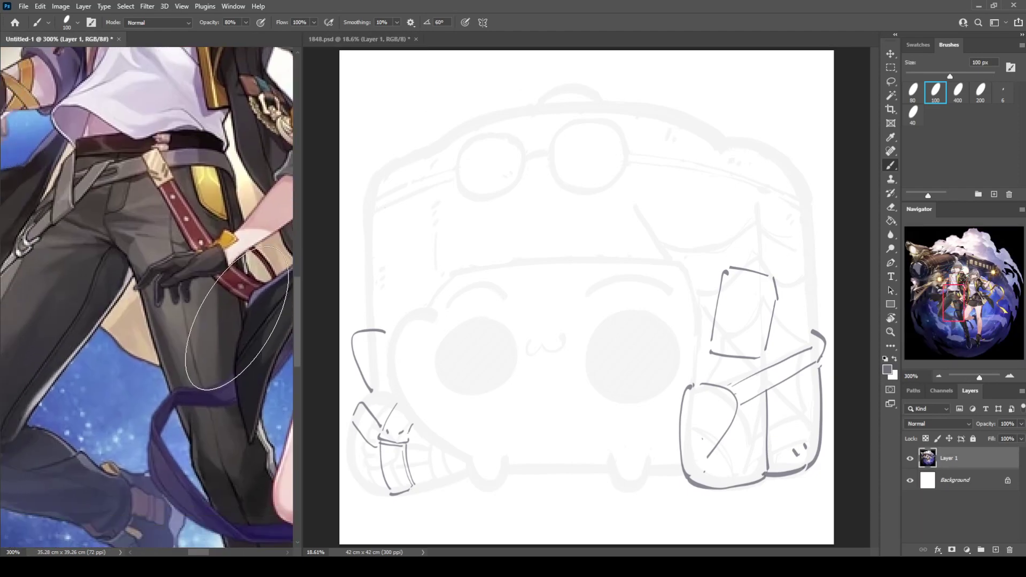
key(ctrl+minus)
scroll(236, 318, down, 3)
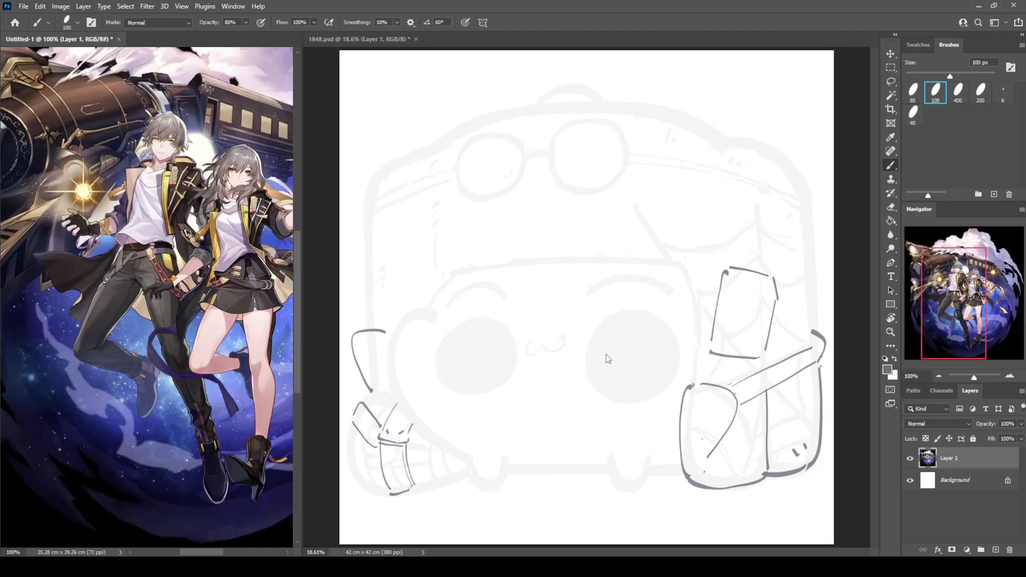
click(528, 373)
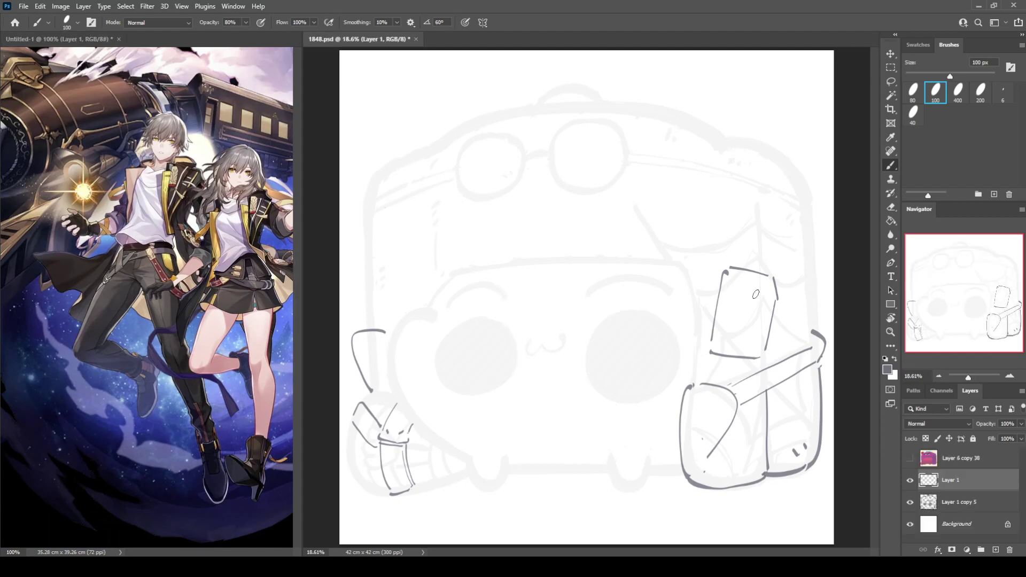
key(e)
key(b)
drag(775, 308, 768, 354)
mouse_move(716, 327)
mouse_down()
mouse_move(766, 330)
mouse_move(761, 355)
mouse_move(723, 348)
mouse_move(754, 357)
mouse_up()
key(ctrl+z)
key(ctrl+z)
key(ctrl+z)
key(e)
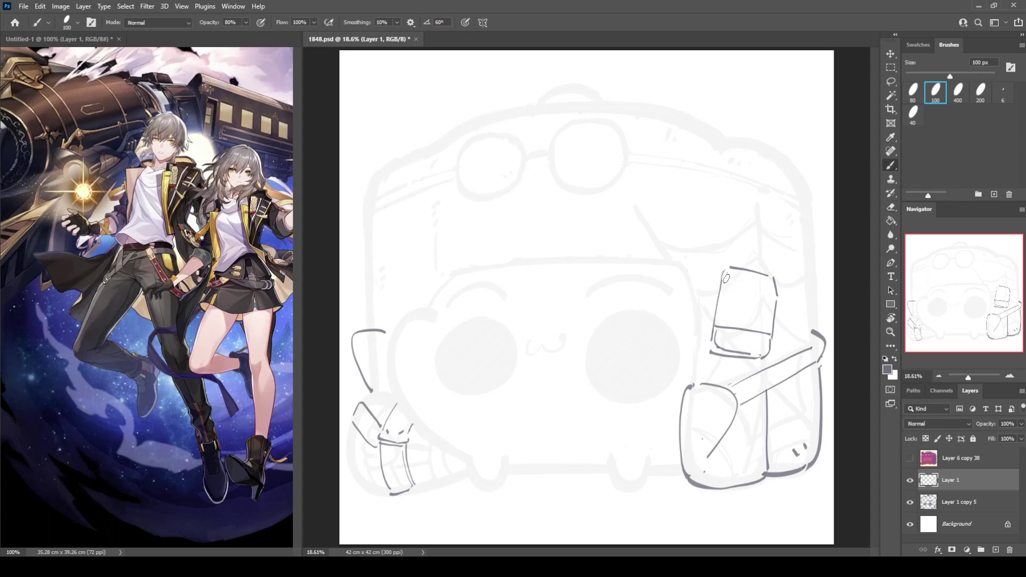
Draw a leaf-like motif of curved strokes inside the upper part of the tilted rectangle
drag(719, 333, 717, 335)
key(b)
key(ctrl+z)
drag(723, 283, 734, 292)
key(ctrl+z)
drag(721, 297, 730, 325)
key(ctrl+z)
mouse_move(736, 289)
mouse_down()
mouse_move(744, 314)
mouse_move(761, 305)
mouse_move(755, 327)
mouse_move(768, 321)
mouse_up()
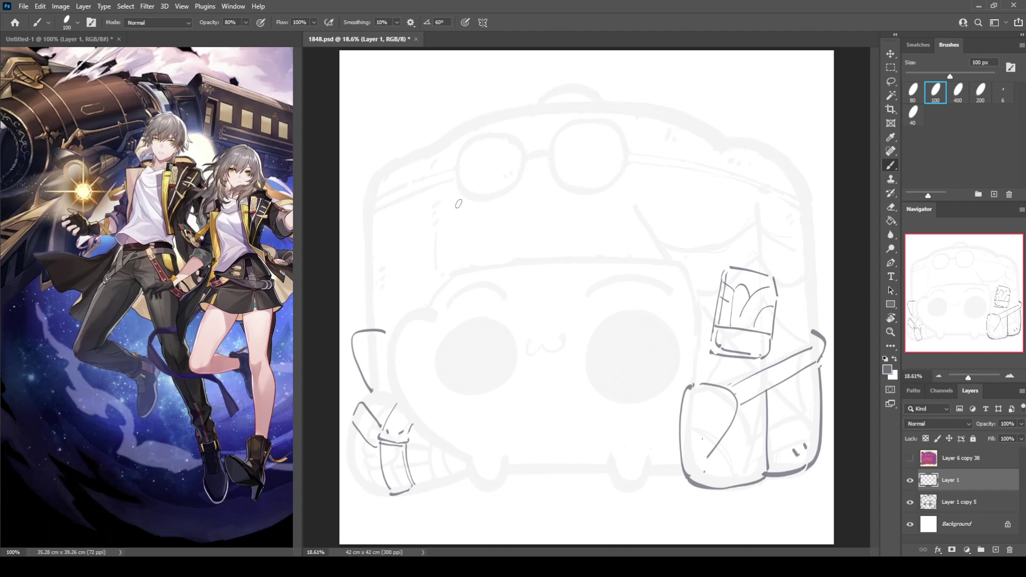
Erase the lower part of the pouch flap's edge and redraw it as a straighter diagonal line reaching the pouch's lower part
key(e)
drag(727, 427, 709, 458)
key(b)
drag(736, 420, 703, 478)
Draw a long curved line from the upper-left head outline down to the fringe, retrying the stroke until its arc fits
mouse_move(435, 137)
mouse_down()
mouse_move(394, 150)
mouse_move(397, 264)
mouse_move(421, 297)
mouse_up()
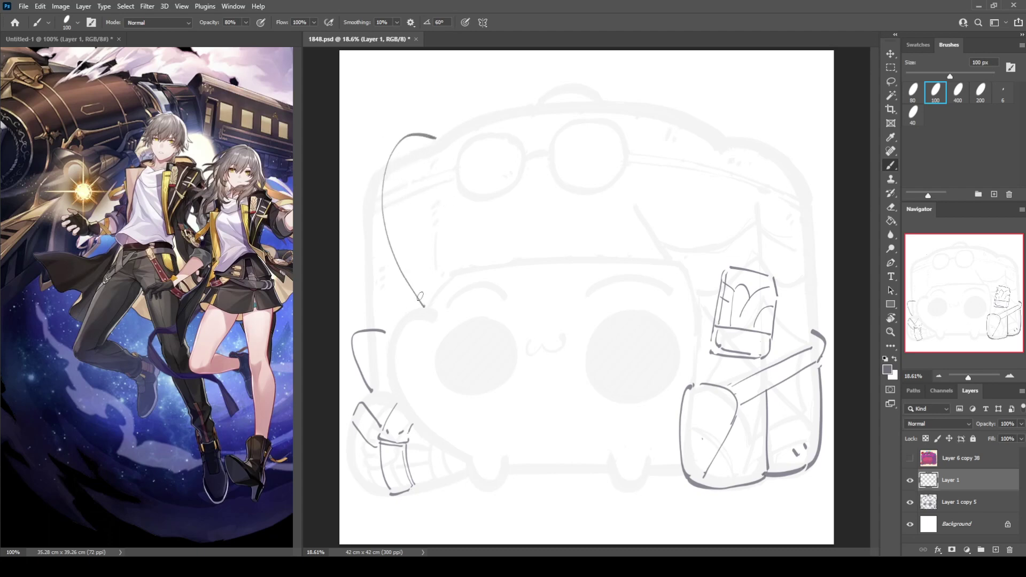
key(ctrl+z)
mouse_move(434, 143)
mouse_down()
mouse_move(400, 160)
mouse_move(422, 146)
mouse_move(428, 305)
mouse_up()
key(ctrl+z)
key(e)
key(b)
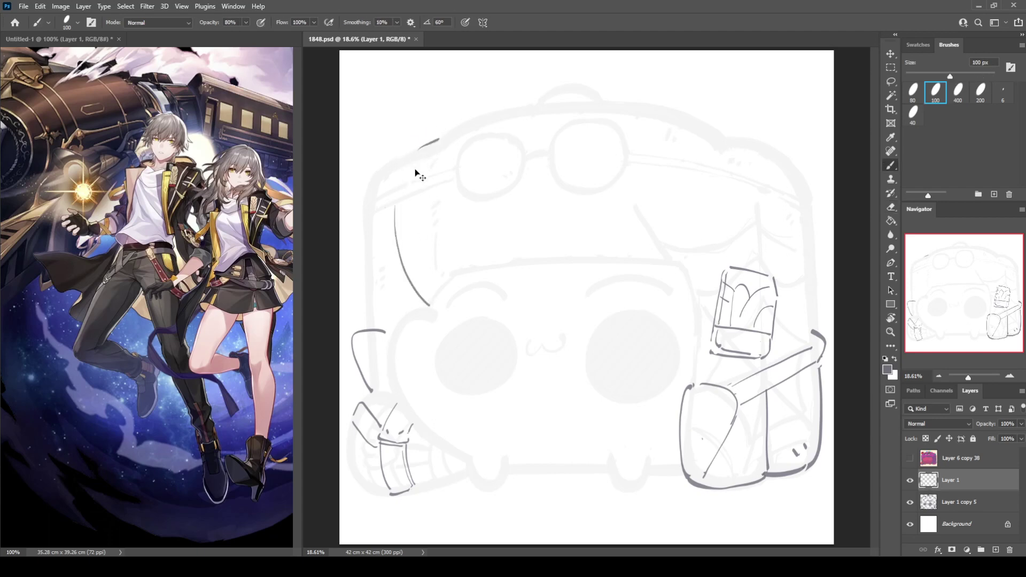
key(ctrl+z)
mouse_move(406, 152)
mouse_down()
mouse_move(395, 209)
mouse_move(433, 304)
mouse_up()
key(ctrl+z)
mouse_move(412, 148)
mouse_down()
mouse_move(399, 195)
mouse_move(418, 304)
mouse_up()
key(e)
key(b)
Draw the second curved edge of the vertical head band with a thin parallel inner line, and tidy its lower end
mouse_move(425, 150)
mouse_down()
mouse_move(452, 128)
mouse_move(441, 175)
mouse_move(458, 281)
mouse_up()
key(e)
key(b)
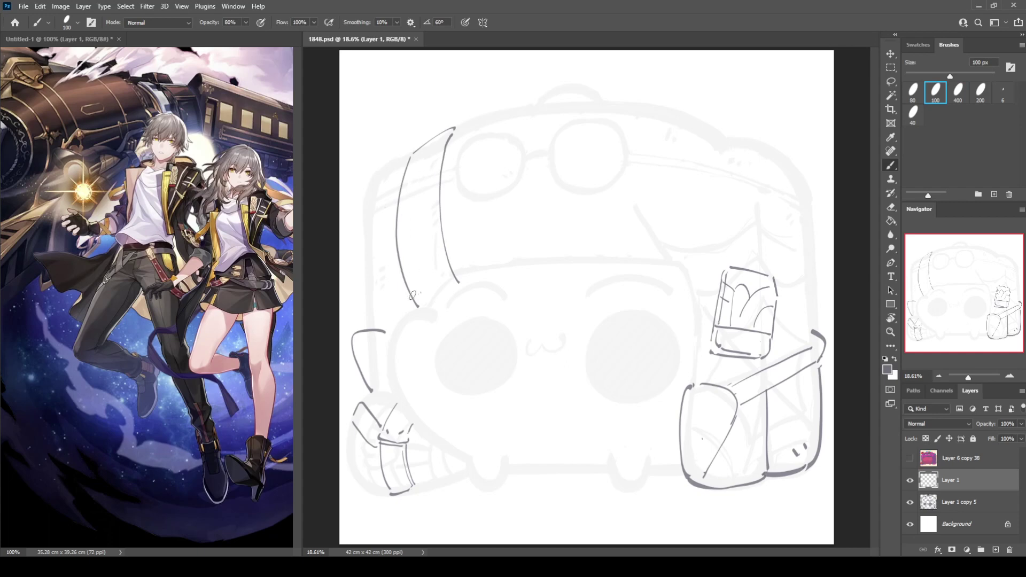
mouse_move(447, 135)
mouse_down()
mouse_move(434, 227)
mouse_move(454, 281)
mouse_up()
key(e)
key(b)
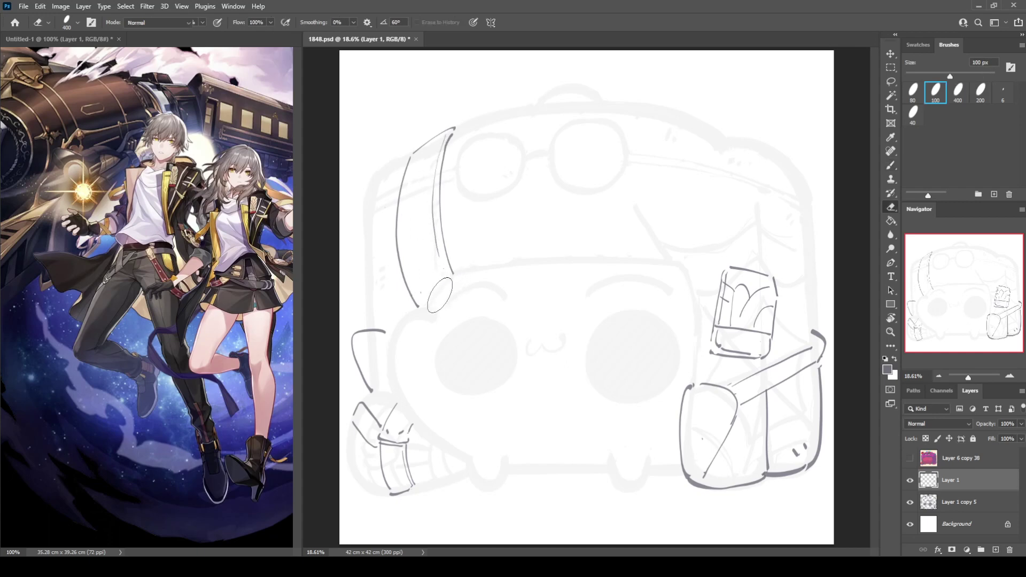
click(430, 300)
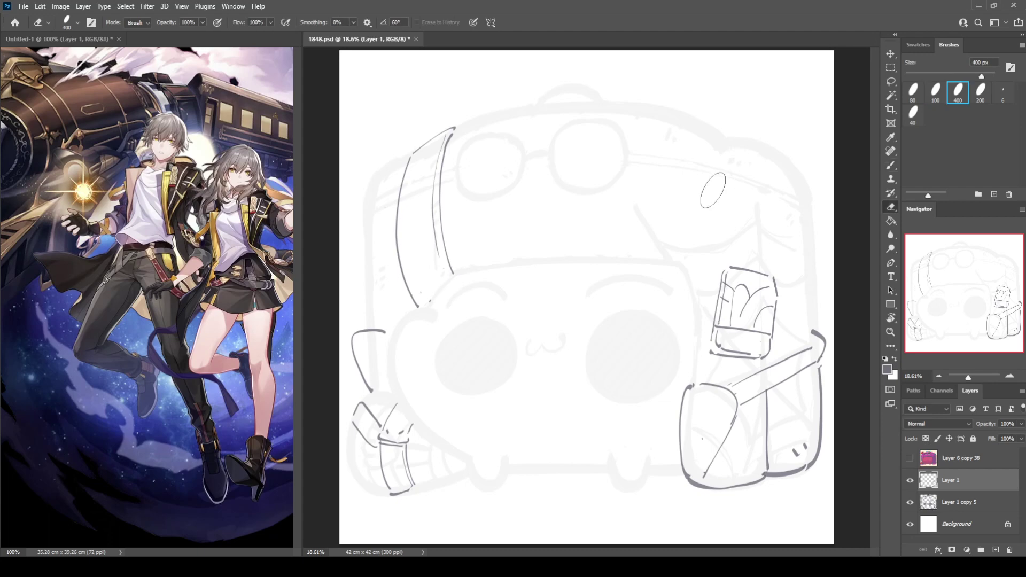
Try two small slanted rounded bars on the head above the tilted rectangle
mouse_move(719, 191)
mouse_down()
mouse_move(733, 200)
mouse_move(727, 190)
mouse_up()
mouse_move(710, 228)
mouse_down()
mouse_move(721, 233)
mouse_move(733, 210)
mouse_move(739, 219)
mouse_up()
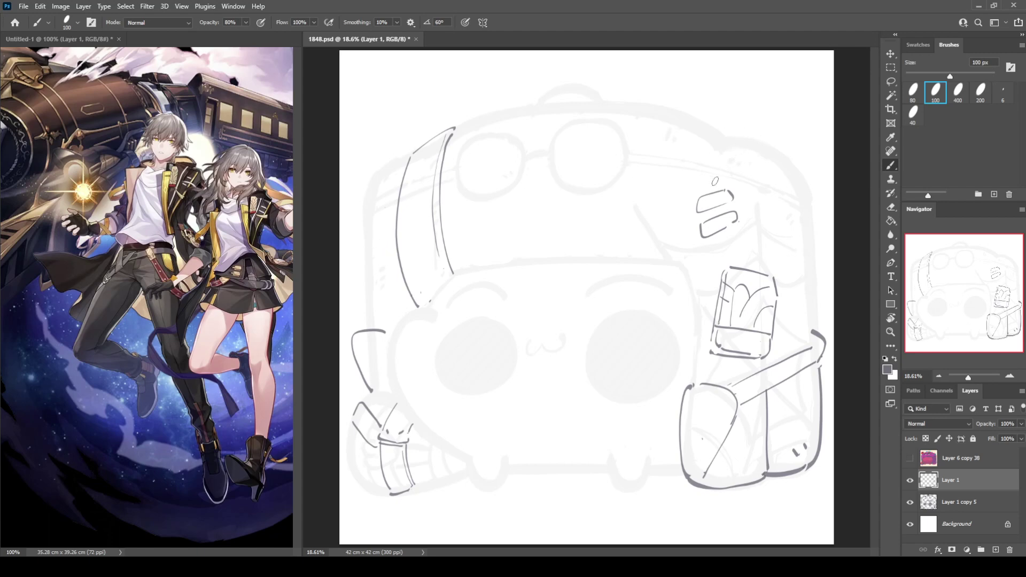
key(e)
drag(716, 181, 708, 203)
key(b)
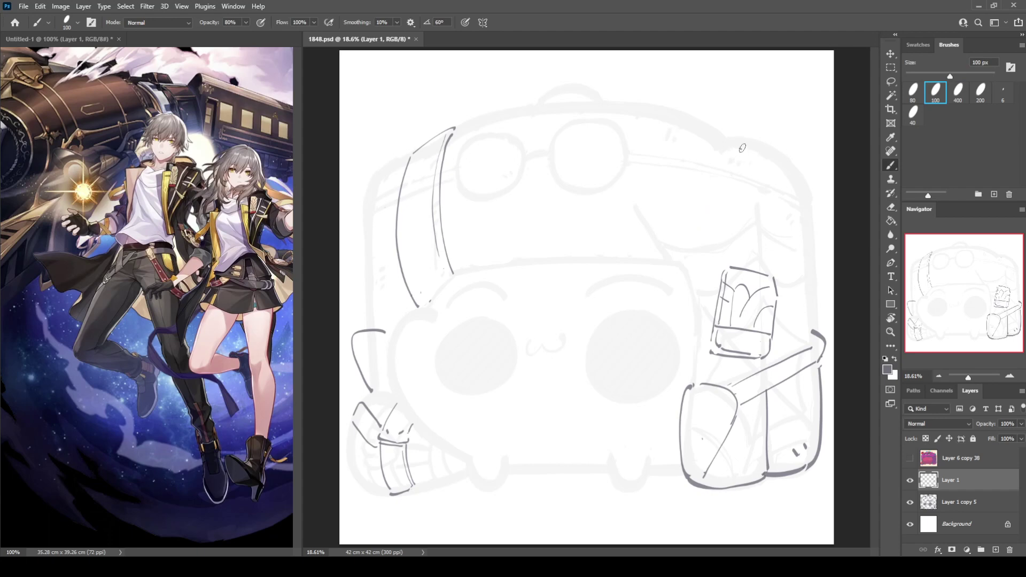
Draw a thin double vertical cord from the upper-right head outline to the tilted rectangle, and continue it briefly below
mouse_move(742, 148)
mouse_down()
mouse_move(745, 252)
mouse_move(736, 231)
mouse_move(736, 261)
mouse_up()
key(ctrl+z)
drag(739, 148, 740, 206)
key(ctrl+z)
drag(735, 149, 742, 259)
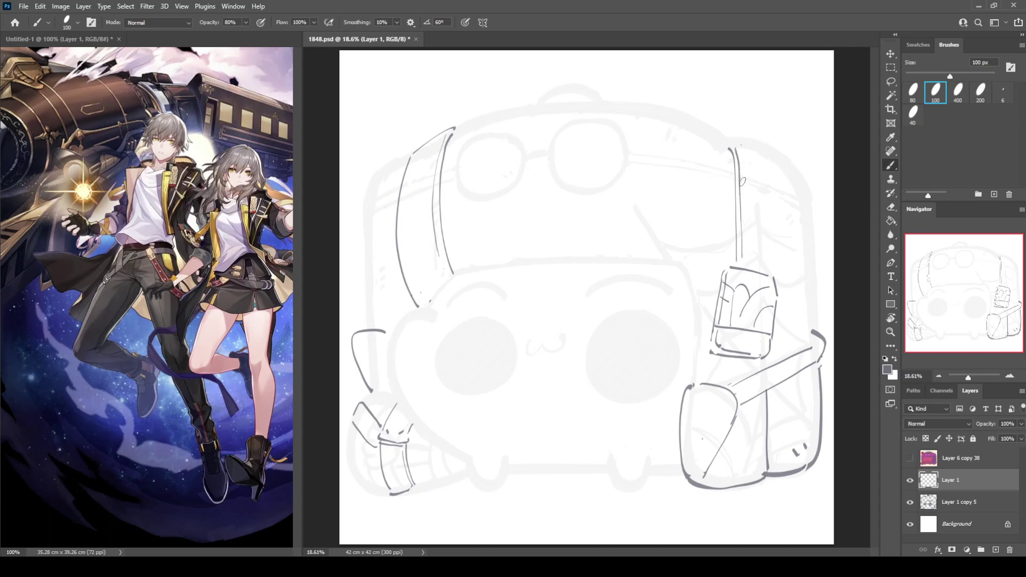
drag(732, 355, 736, 381)
Draw two parallel lines rising from the head's left edge across the vertical band, following the faded headband
drag(377, 203, 438, 176)
key(ctrl+z)
key(ctrl+z)
drag(377, 213, 444, 175)
Extend the double headband line in a shallow arc across the head and past the vertical cord to the right edge
mouse_move(375, 210)
mouse_down()
mouse_move(506, 155)
mouse_move(612, 149)
mouse_move(685, 167)
mouse_up()
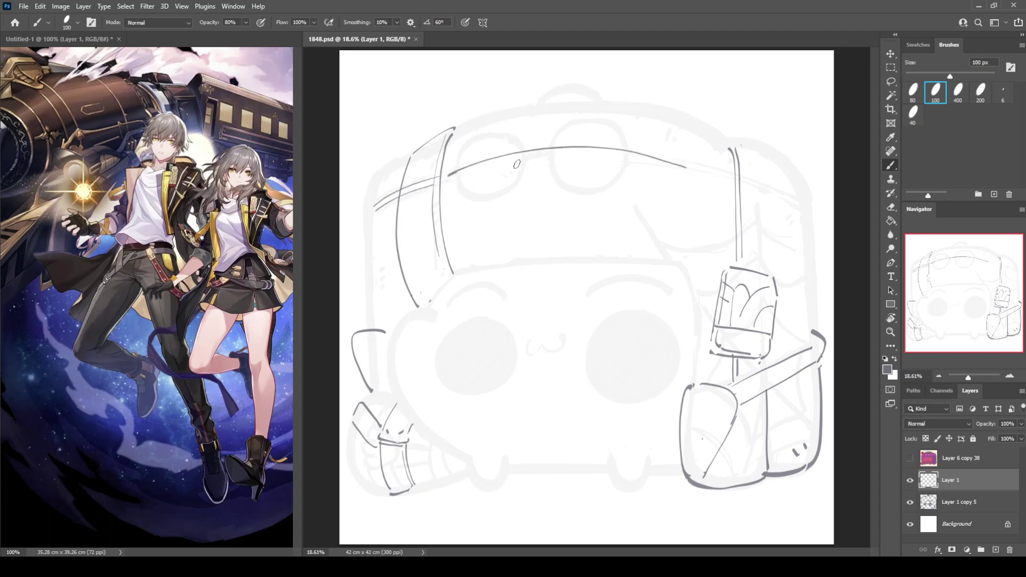
key(ctrl+z)
mouse_move(447, 177)
mouse_down()
mouse_move(533, 149)
mouse_move(644, 145)
mouse_up()
key(ctrl+z)
mouse_move(442, 176)
mouse_down()
mouse_move(591, 144)
mouse_move(694, 159)
mouse_move(517, 160)
mouse_move(605, 157)
mouse_move(680, 171)
mouse_up()
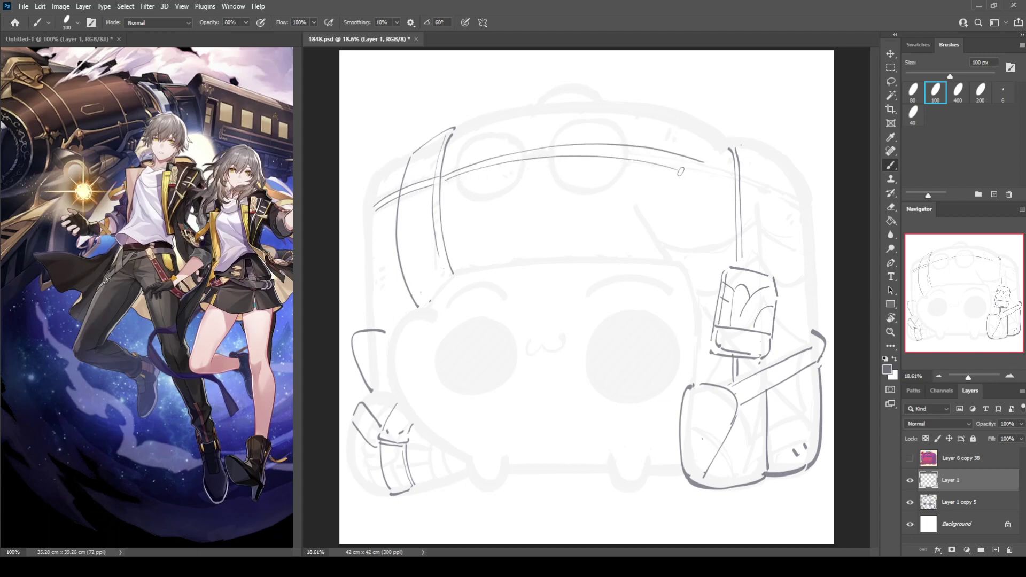
key(ctrl+z)
mouse_move(451, 177)
mouse_down()
mouse_move(513, 159)
mouse_move(692, 167)
mouse_move(794, 193)
mouse_up()
drag(715, 172, 797, 206)
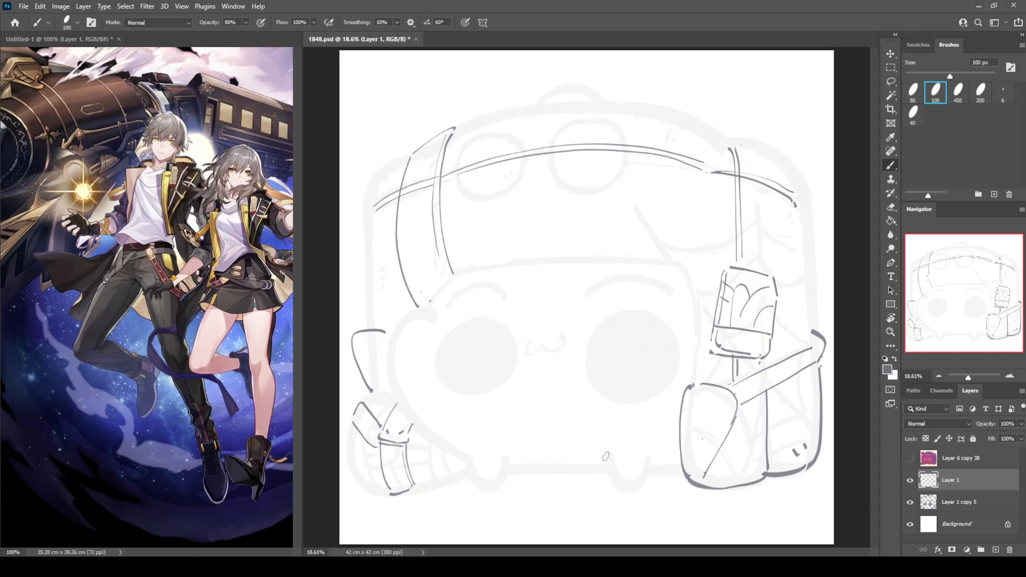
Draw a small slightly tilted rectangular band across the top of the figure's right leg
mouse_move(601, 460)
mouse_down()
mouse_move(651, 434)
mouse_move(658, 454)
mouse_move(602, 453)
mouse_move(655, 441)
mouse_move(622, 463)
mouse_move(658, 440)
mouse_move(609, 452)
mouse_move(653, 458)
mouse_up()
key(e)
key(b)
Erase the double diagonal strap above the pouch and redraw it as one line rising to a small loop at the right edge
key(e)
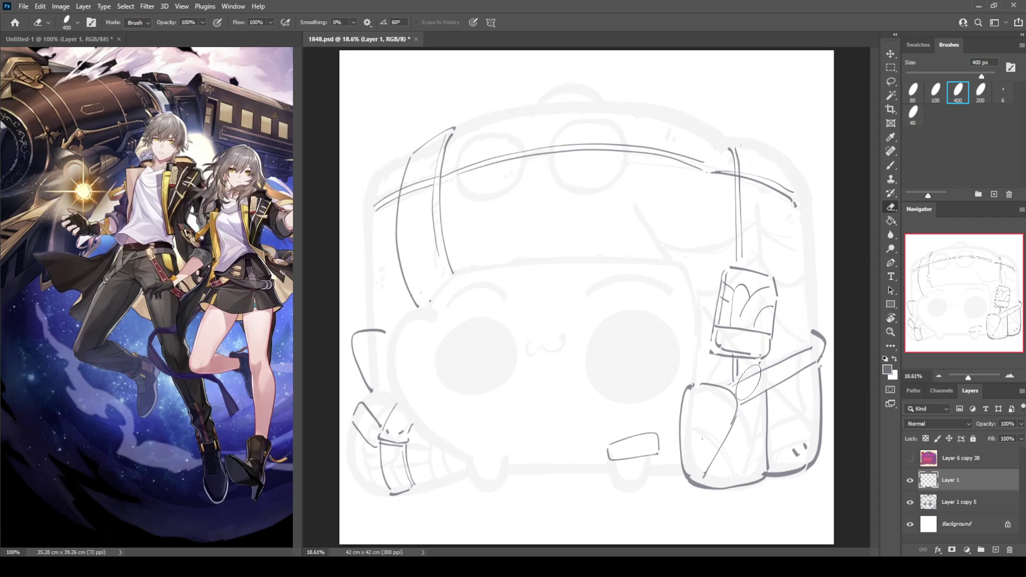
mouse_move(744, 383)
mouse_down()
mouse_move(805, 335)
mouse_move(782, 379)
mouse_up()
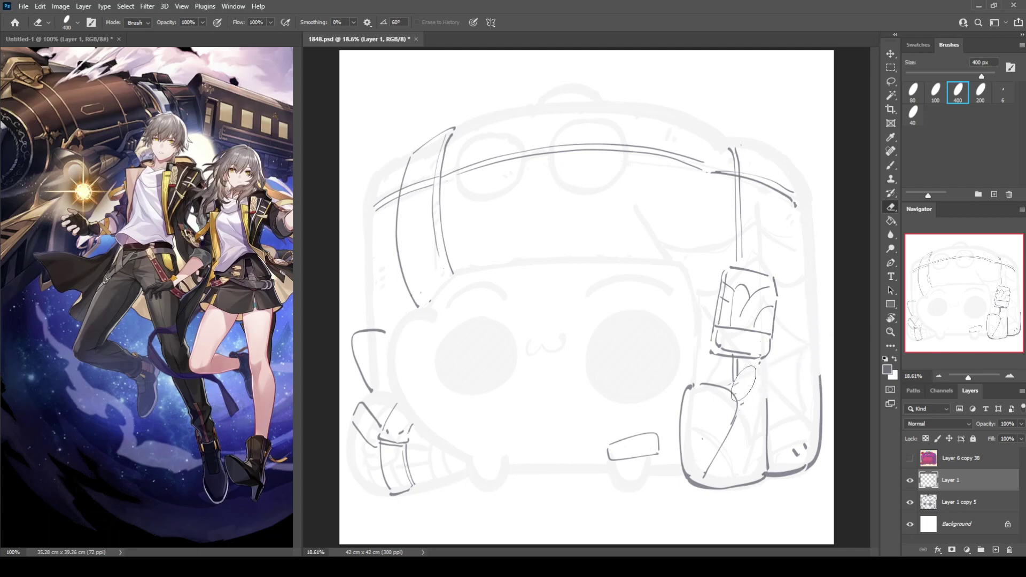
key(b)
mouse_move(734, 385)
mouse_down()
mouse_move(831, 355)
mouse_move(823, 375)
mouse_up()
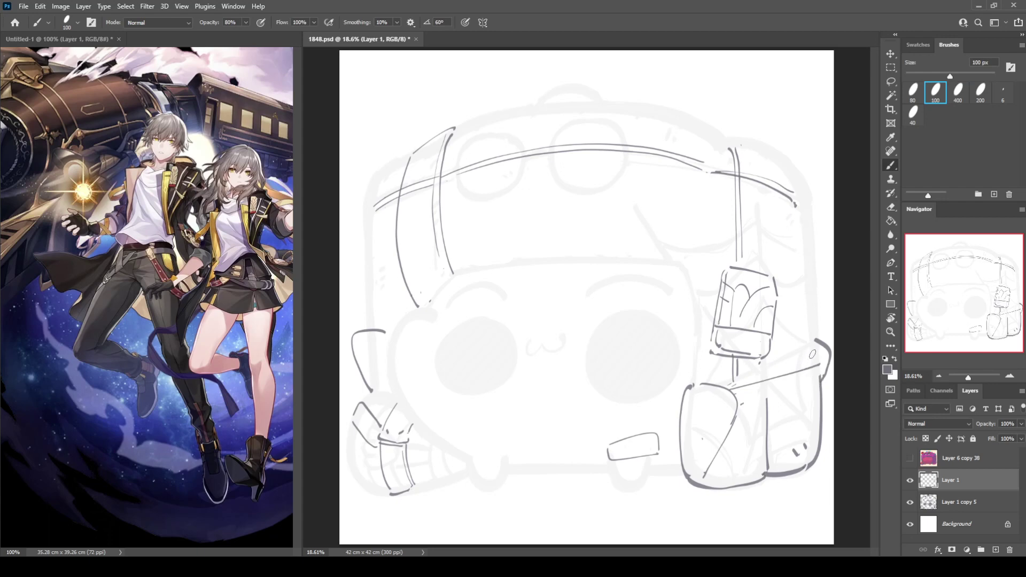
Draw a short vertical line above the pouch's right end and redraw the pouch's left edge slightly further in
drag(812, 325, 814, 365)
key(ctrl+z)
drag(812, 318, 815, 364)
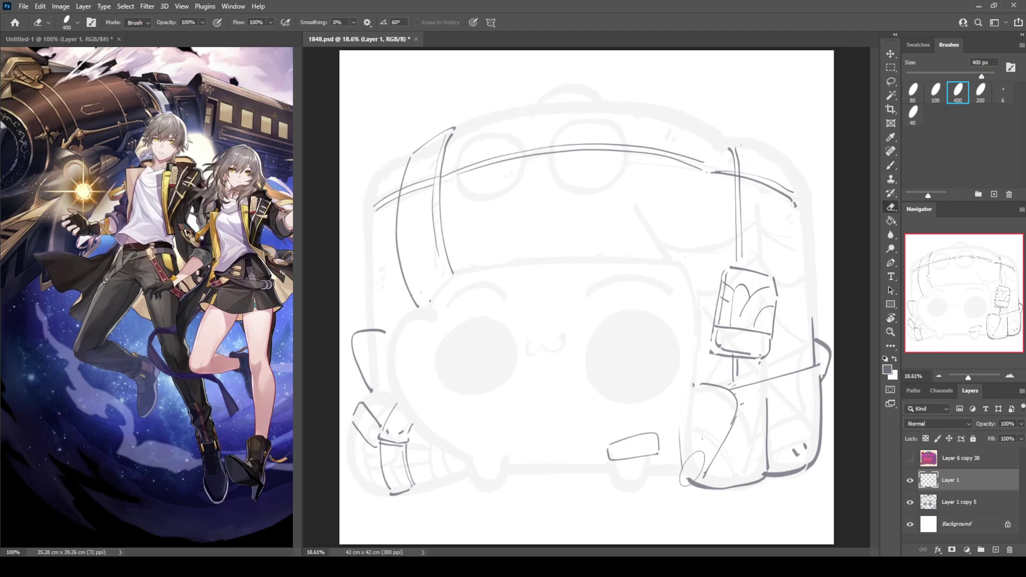
drag(694, 383, 687, 469)
key(ctrl+z)
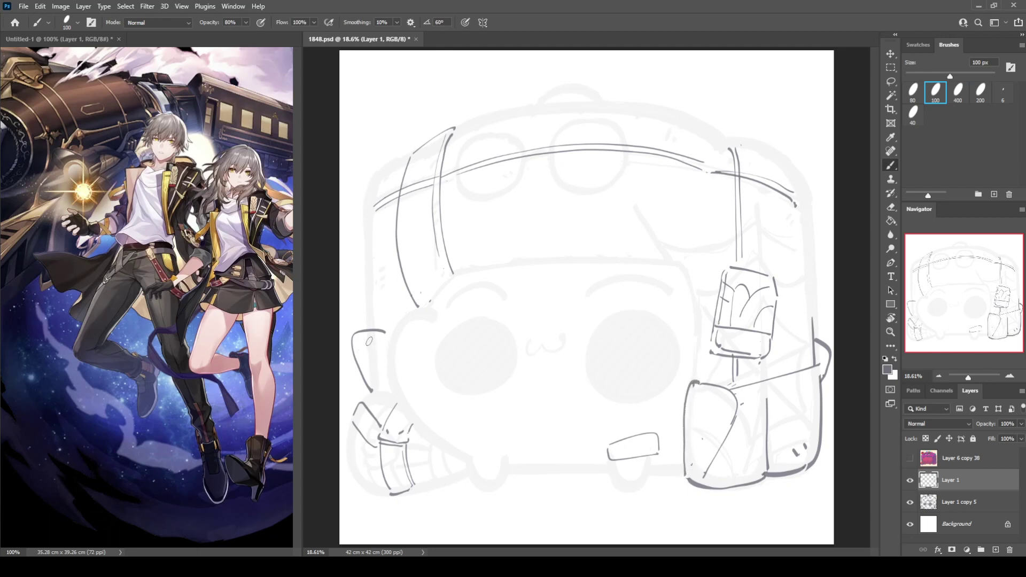
drag(362, 342, 376, 389)
drag(361, 338, 382, 337)
mouse_move(694, 389)
mouse_down()
mouse_move(729, 405)
mouse_move(705, 474)
mouse_up()
key(ctrl+z)
key(ctrl+z)
key(ctrl+z)
key(ctrl+z)
Retrace the left curve of the vertical head band and compare the drawing with Layer 1 hidden and shown
mouse_move(402, 213)
mouse_down()
mouse_move(405, 267)
mouse_move(420, 300)
mouse_up()
click(909, 482)
click(908, 482)
Duplicate the faded sketch layer Layer 1 copy 5 and hide the original
click(950, 506)
key(ctrl+j)
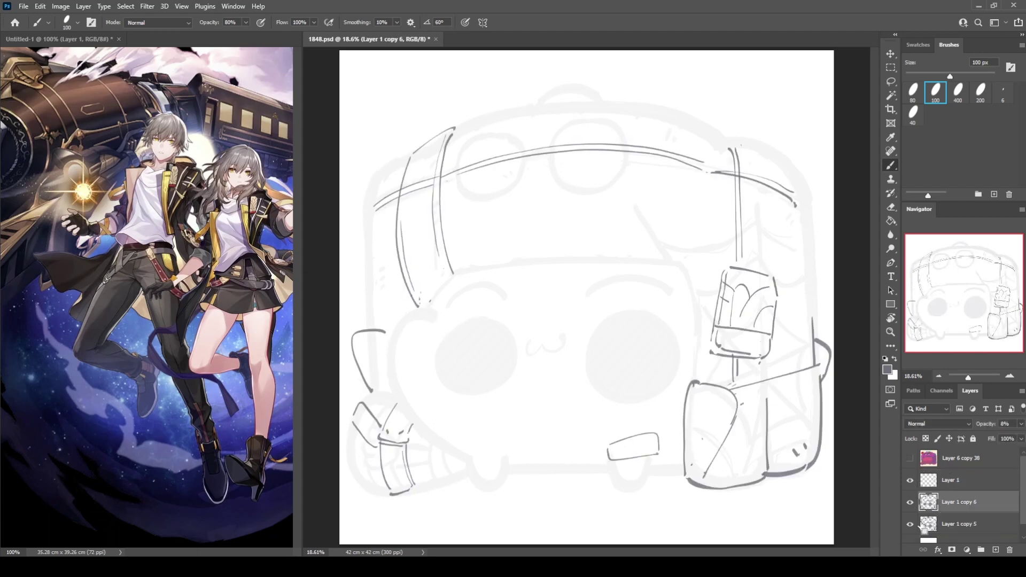
click(910, 524)
Erase the faded goggle circles and web lines from the duplicated sketch and raise that layer's opacity to full
key(e)
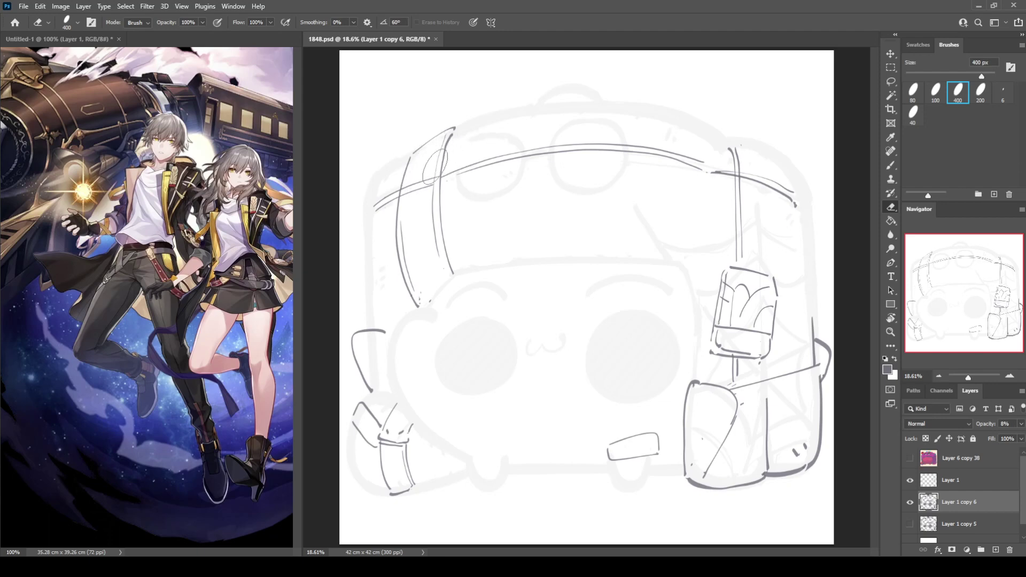
mouse_move(435, 167)
mouse_down()
mouse_move(500, 179)
mouse_move(541, 162)
mouse_move(473, 142)
mouse_move(571, 135)
mouse_move(622, 152)
mouse_up()
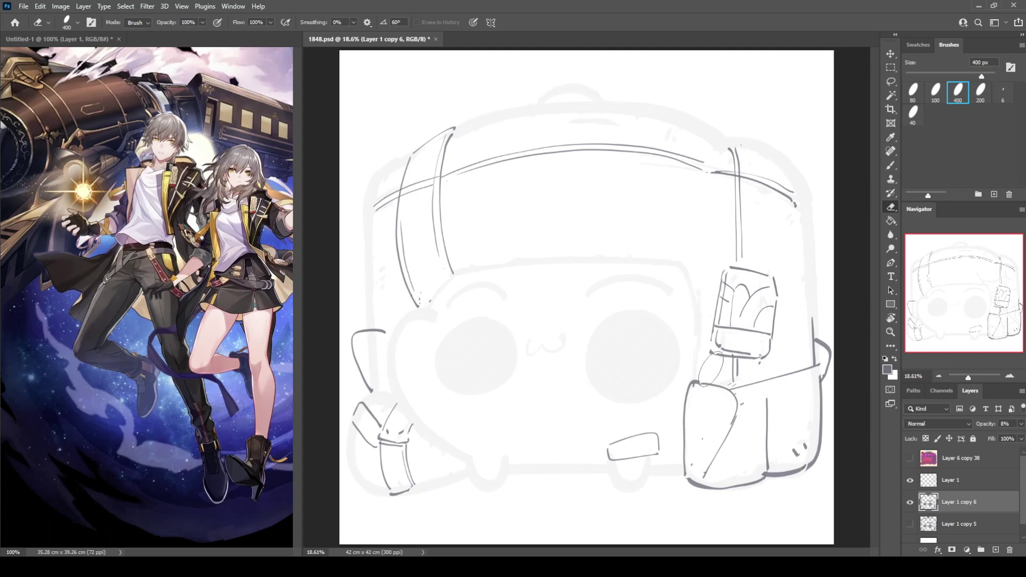
click(1020, 424)
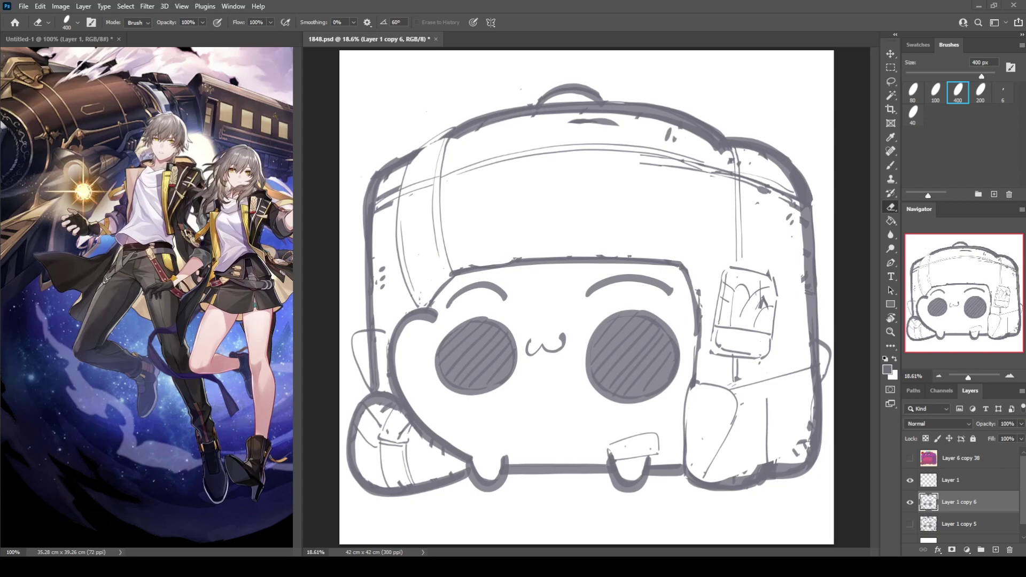
Sketch three tall rounded arches between the headband and the face's upper edge, leaving a wider gap before the right one
key(b)
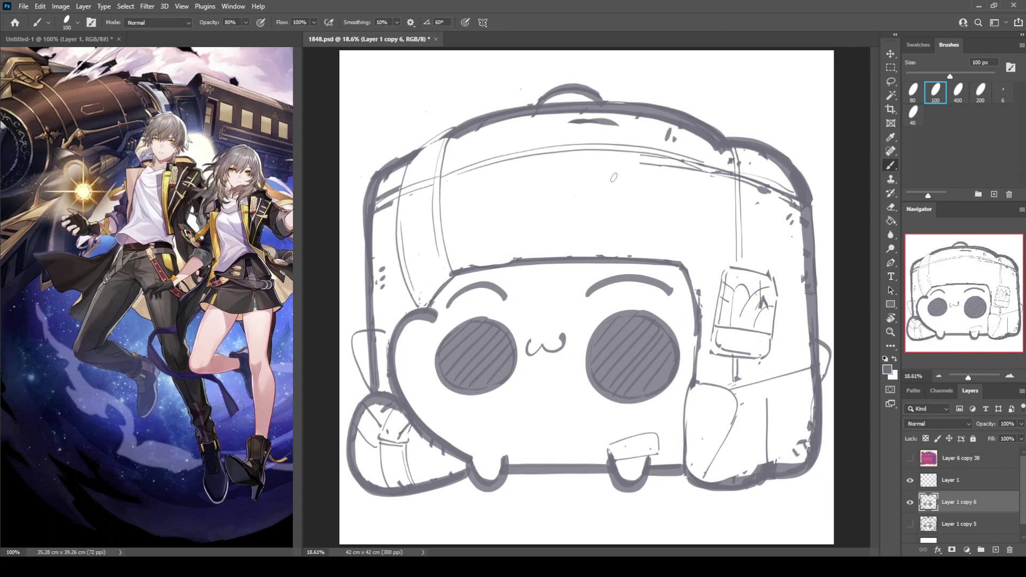
mouse_move(613, 177)
mouse_down()
mouse_move(602, 256)
mouse_move(593, 209)
mouse_move(593, 254)
mouse_move(635, 160)
mouse_move(665, 251)
mouse_up()
key(ctrl+z)
key(ctrl+z)
key(ctrl+z)
mouse_move(601, 253)
mouse_down()
mouse_move(597, 218)
mouse_move(623, 159)
mouse_move(663, 215)
mouse_move(665, 253)
mouse_up()
mouse_move(540, 173)
mouse_down()
mouse_move(514, 170)
mouse_move(513, 265)
mouse_move(559, 257)
mouse_up()
drag(438, 196, 449, 270)
drag(437, 216, 487, 257)
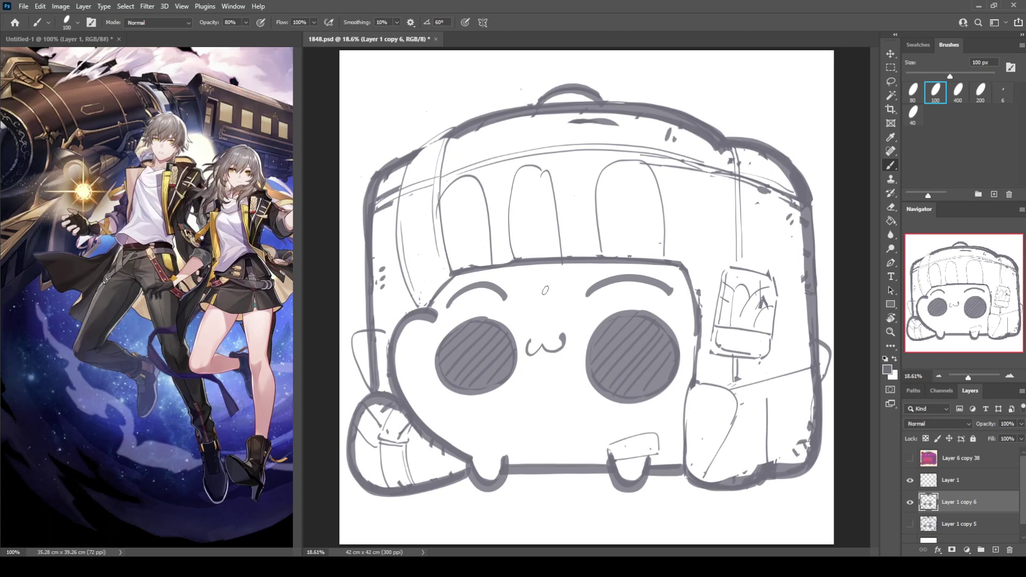
Merge Layer 1 with the outfit lines down into Layer 1 copy 6
key(e)
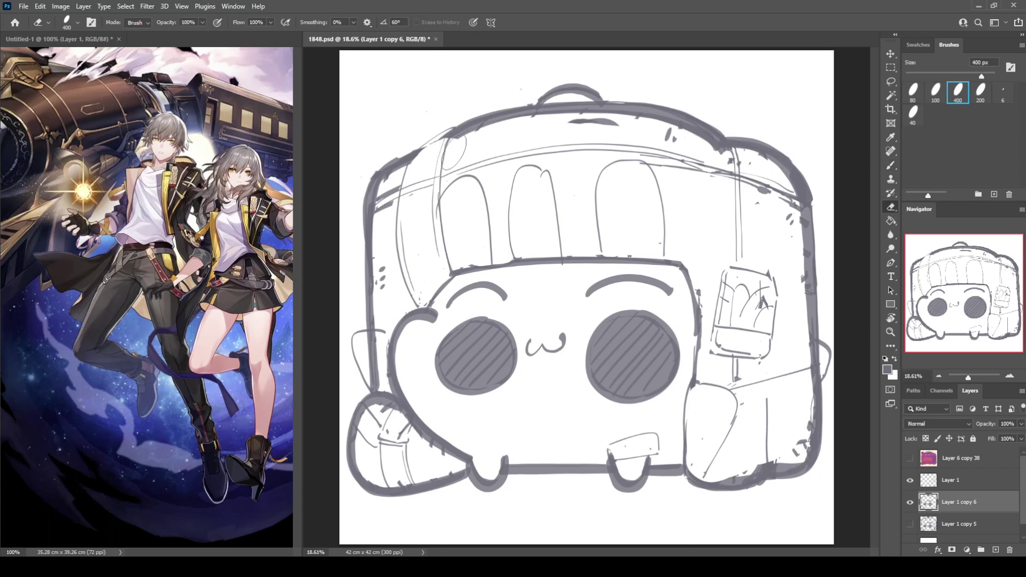
click(936, 487)
key(ctrl+e)
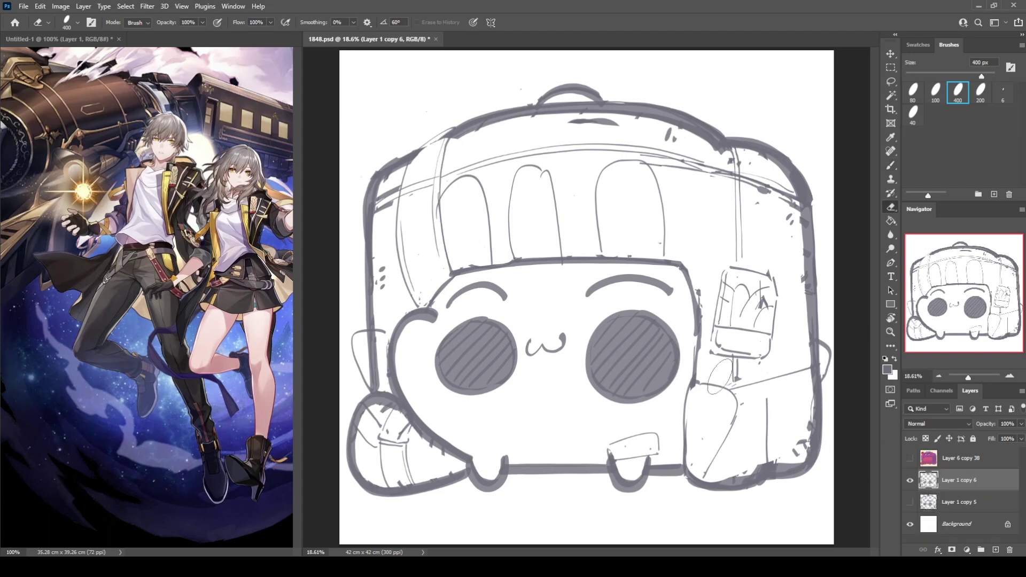
Erase the curved vertical band left of the arches and redraw it as a narrower two-line band nearer the head's left edge
mouse_move(436, 167)
mouse_down()
mouse_move(446, 280)
mouse_move(421, 204)
mouse_move(393, 213)
mouse_move(410, 266)
mouse_up()
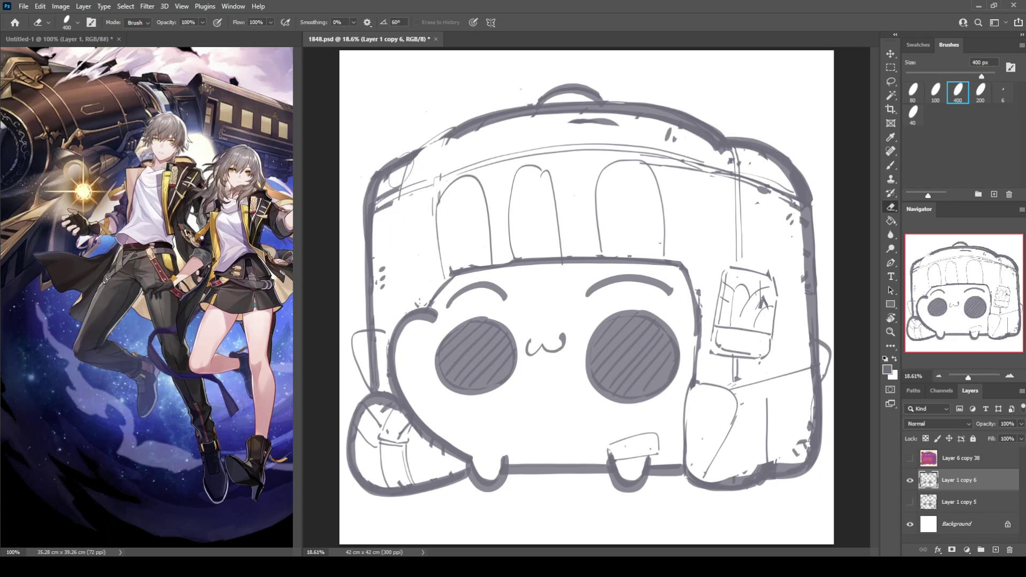
key(b)
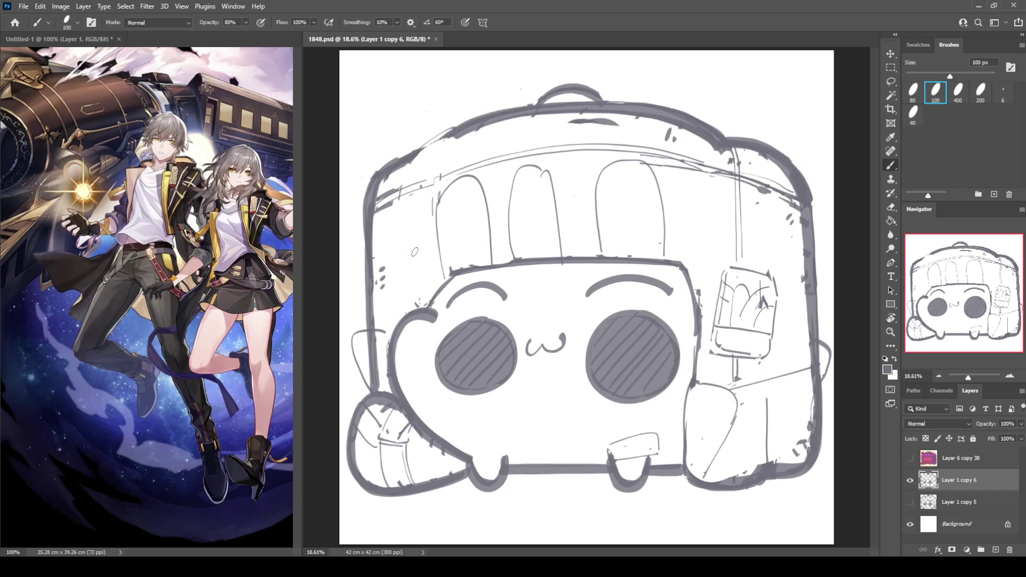
mouse_move(407, 161)
mouse_down()
mouse_move(405, 264)
mouse_move(384, 209)
mouse_move(398, 318)
mouse_up()
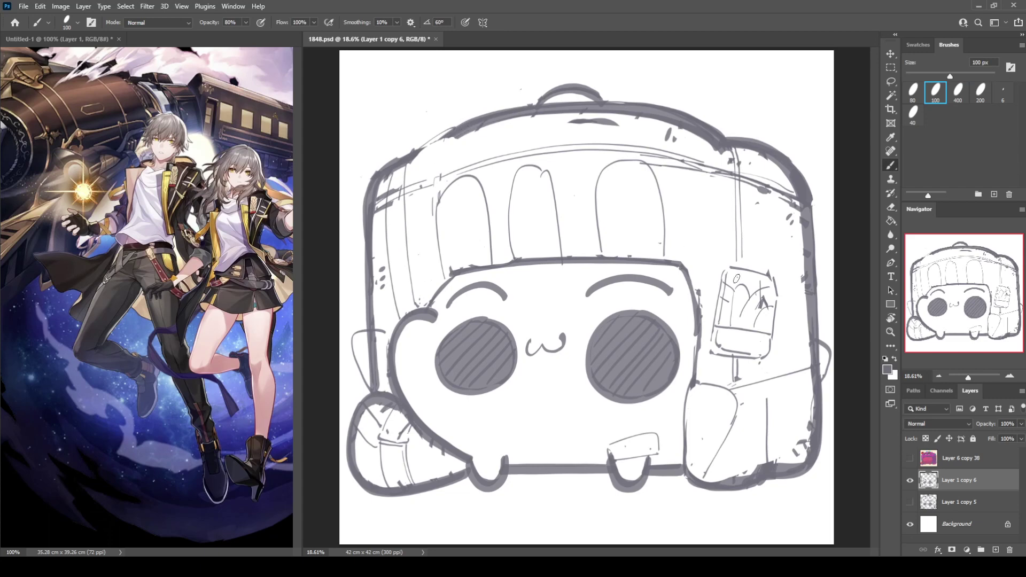
Duplicate Layer 1 copy 6, hide the original, and check the new copy by toggling its visibility
key(ctrl+j)
click(910, 501)
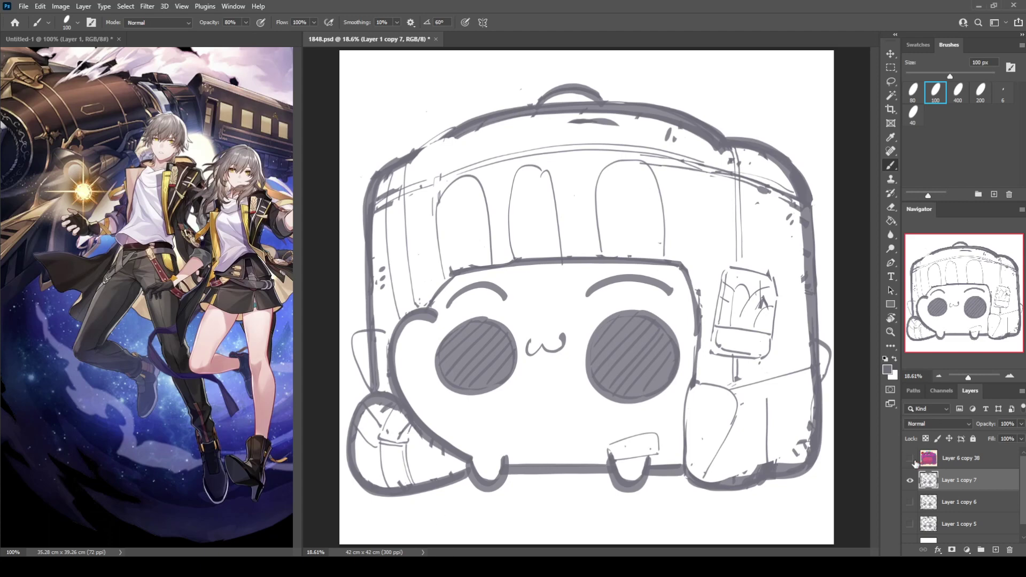
click(911, 480)
click(910, 480)
Duplicate Layer 1 copy 7, hide it, and show the faded Layer 1 copy 5 beneath as a guide
key(ctrl+j)
click(909, 502)
scroll(1004, 497, down, 2)
click(909, 510)
scroll(1017, 504, up, 2)
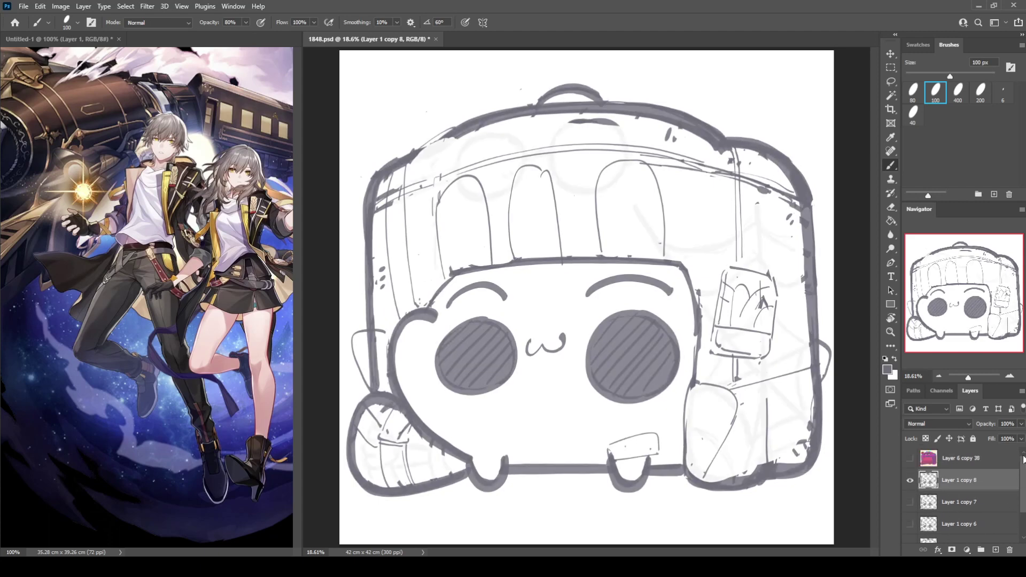
Thicken the head's upper-left outline with the 400 px brush and erase the small marks beneath the top outline
click(961, 91)
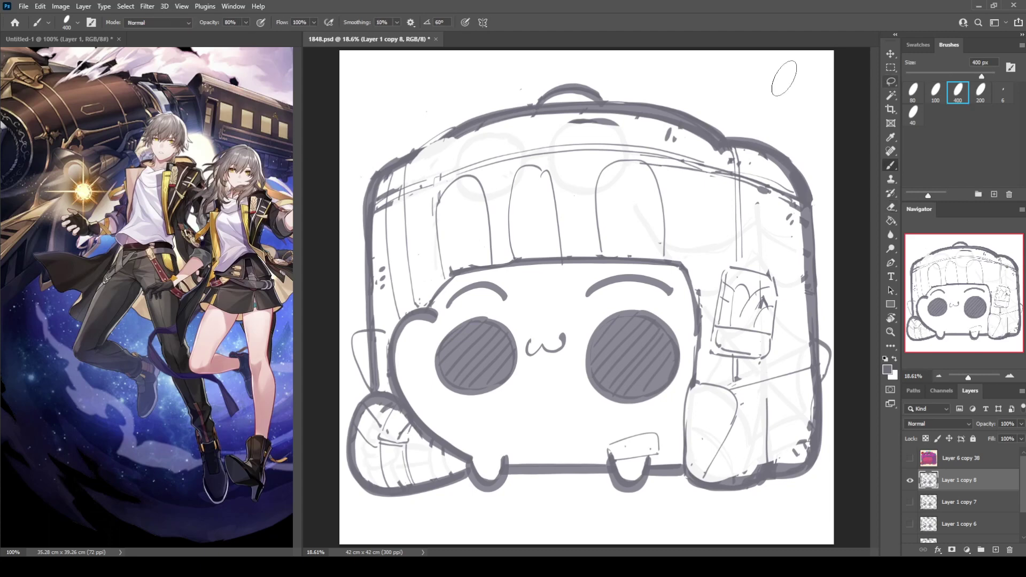
mouse_move(382, 168)
mouse_down()
mouse_move(452, 131)
mouse_move(522, 114)
mouse_move(411, 152)
mouse_up()
key(e)
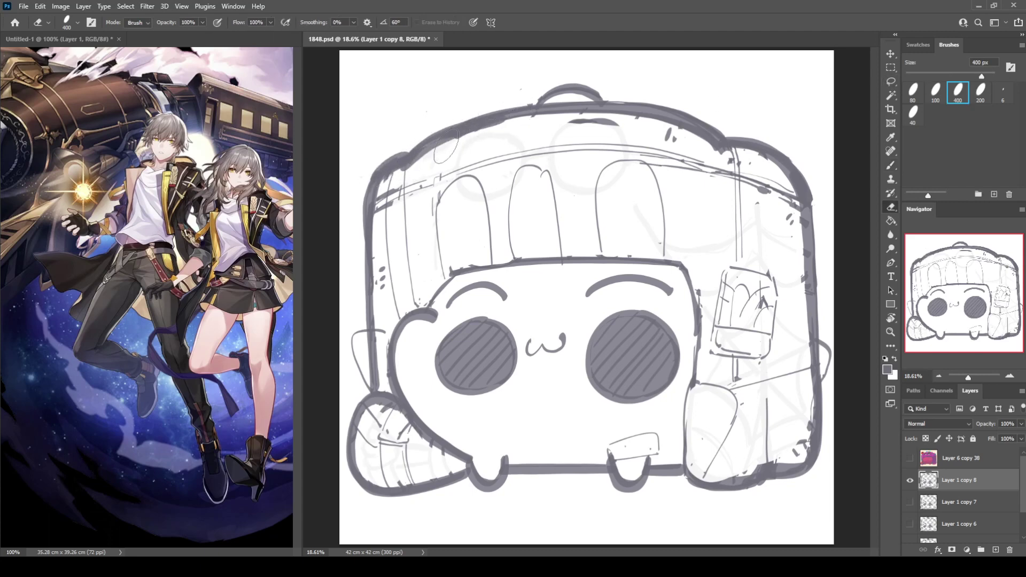
drag(577, 126, 669, 140)
Ink the left arch's outline with a thick stroke down to the face's upper edge, redoing its left side as needed
key(b)
mouse_move(471, 177)
mouse_down()
mouse_move(446, 199)
mouse_move(444, 274)
mouse_up()
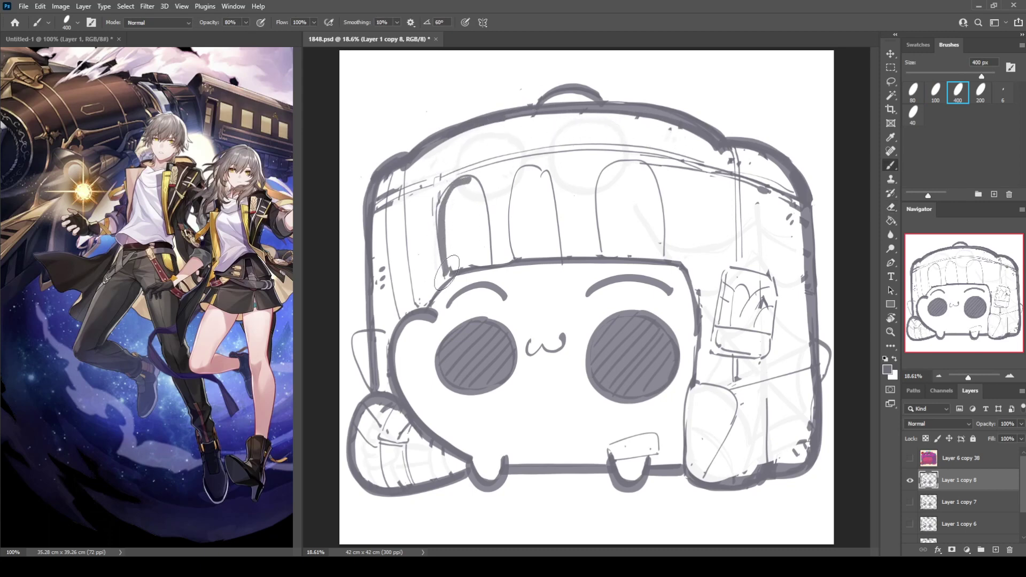
key(ctrl+z)
mouse_move(472, 175)
mouse_down()
mouse_move(441, 216)
mouse_move(448, 275)
mouse_up()
key(ctrl+z)
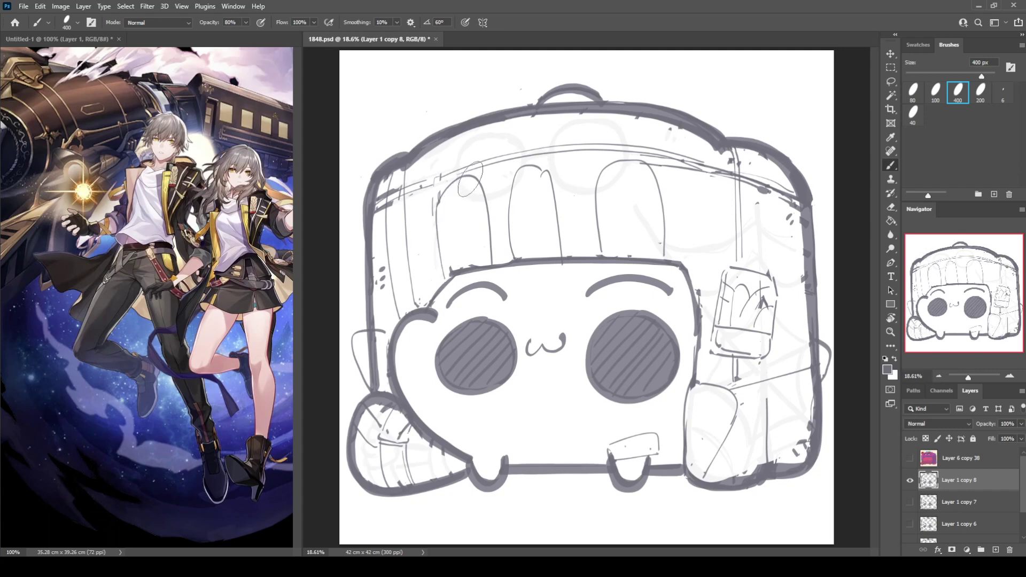
mouse_move(471, 176)
mouse_down()
mouse_move(453, 186)
mouse_move(446, 277)
mouse_move(476, 184)
mouse_move(468, 178)
mouse_move(489, 216)
mouse_move(494, 264)
mouse_up()
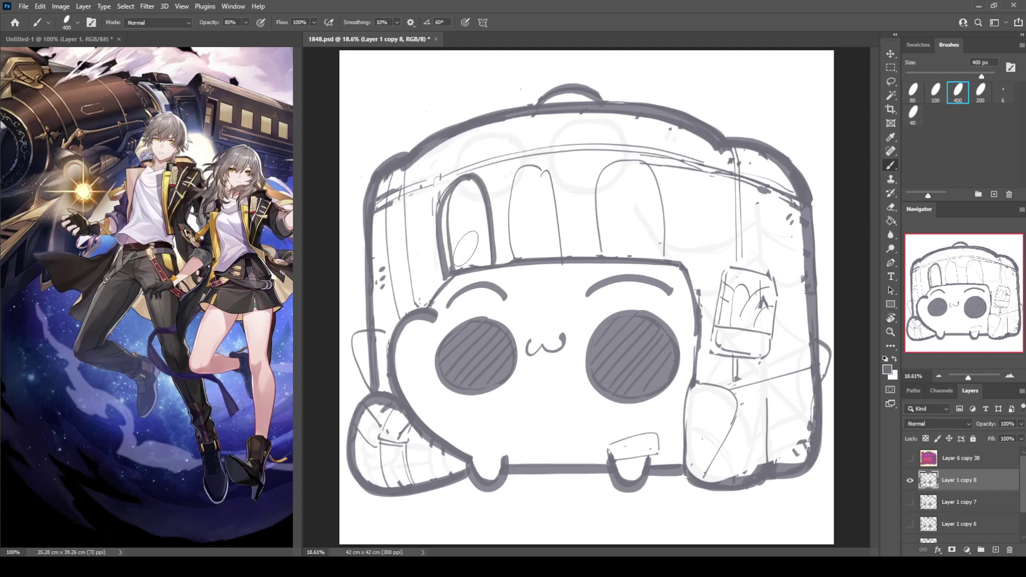
Draw a parallel inner line along the left side of the left arch, erasing the first version and redrawing it
key(e)
key(b)
key(e)
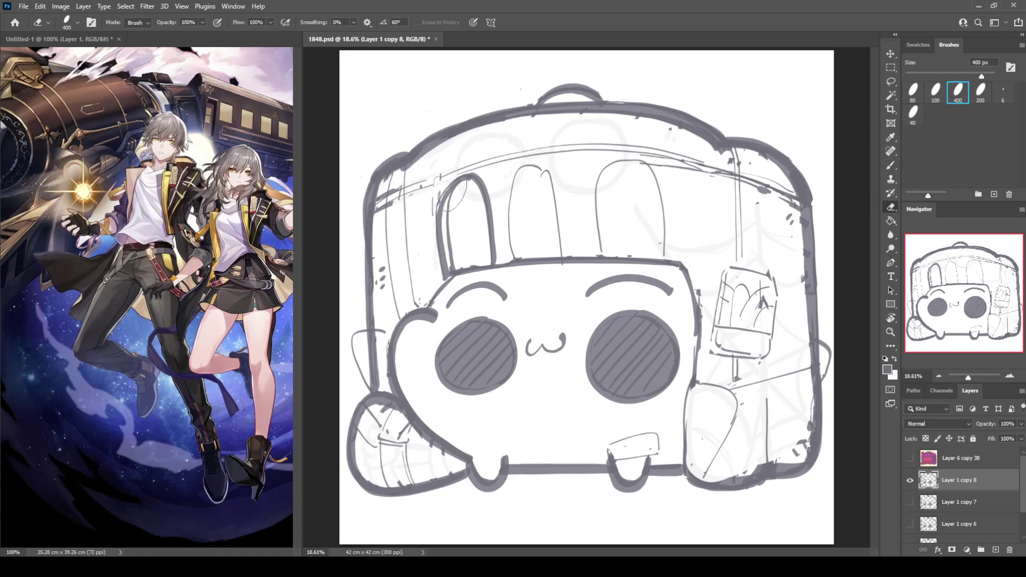
drag(458, 199, 454, 253)
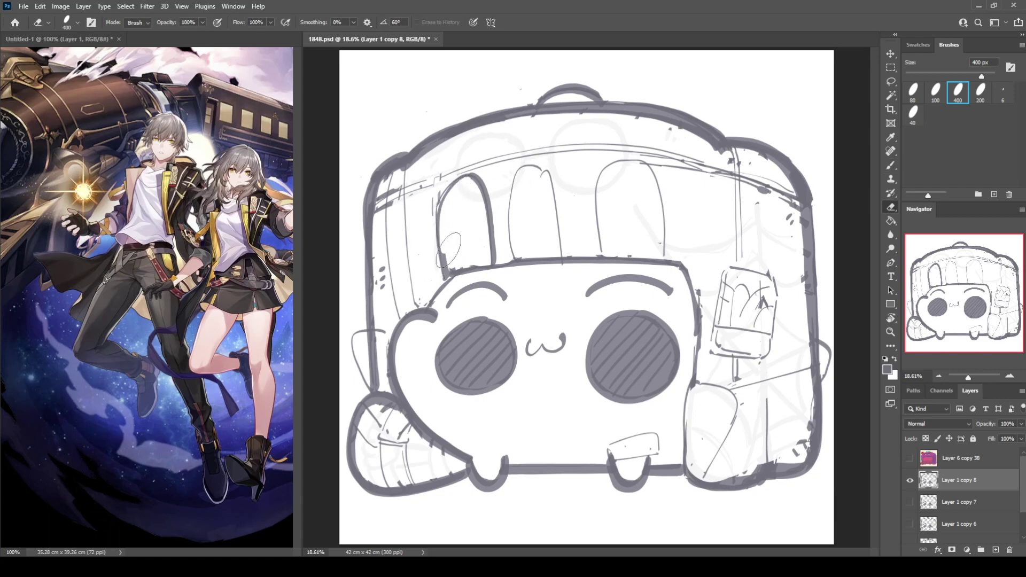
key(b)
drag(449, 213, 448, 263)
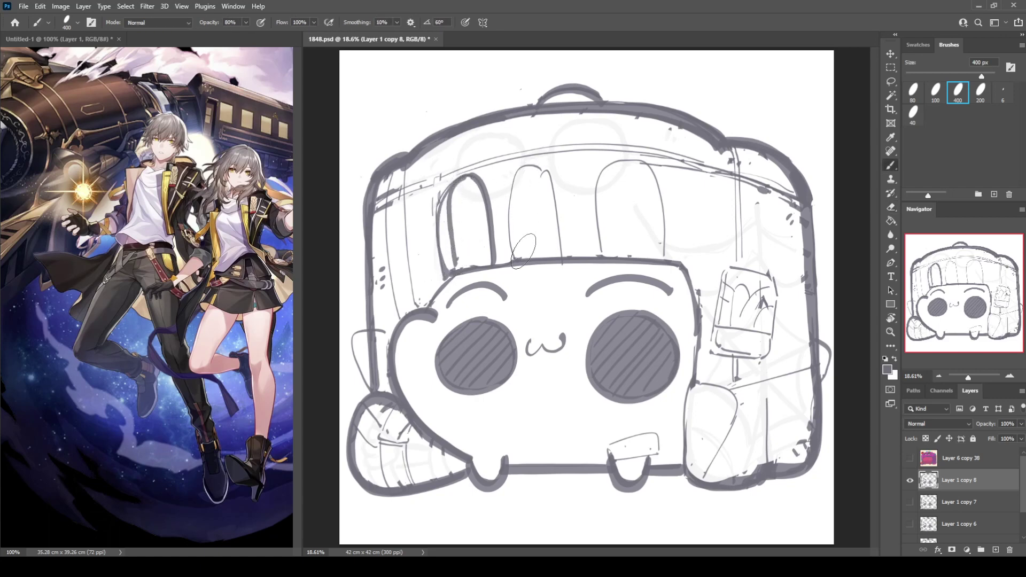
Ink the middle and right arches with thick outlines and add an inner line along each one's left side
mouse_move(514, 262)
mouse_down()
mouse_move(507, 202)
mouse_move(518, 174)
mouse_move(547, 181)
mouse_move(561, 251)
mouse_up()
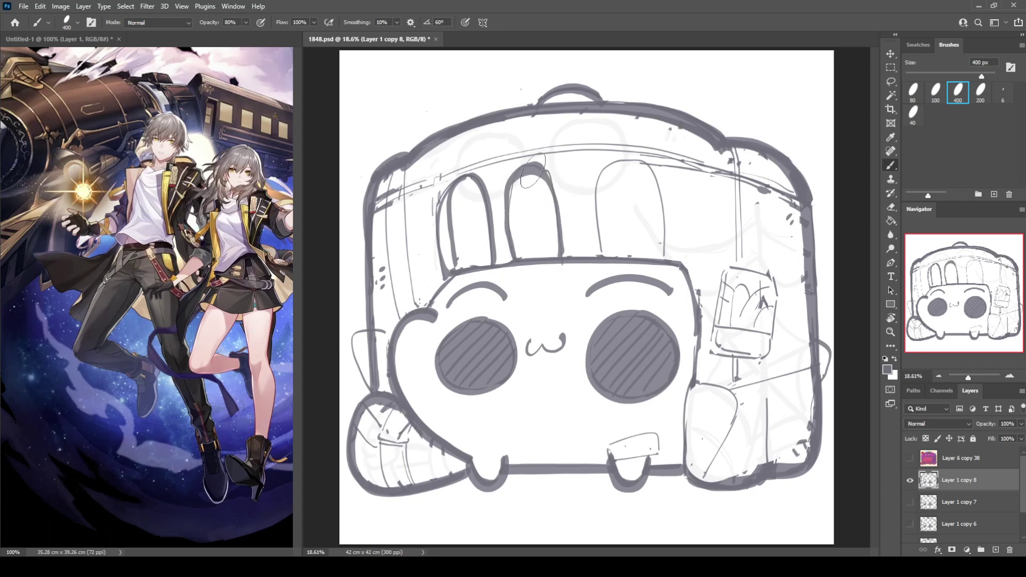
drag(528, 170, 526, 247)
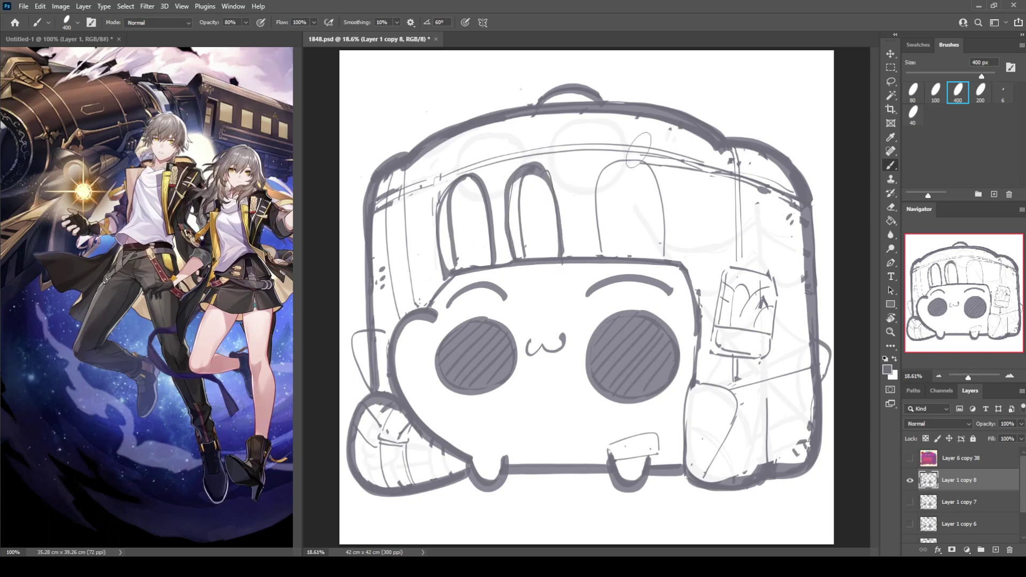
drag(598, 252, 594, 221)
mouse_move(638, 163)
mouse_down()
mouse_move(666, 224)
mouse_move(668, 257)
mouse_up()
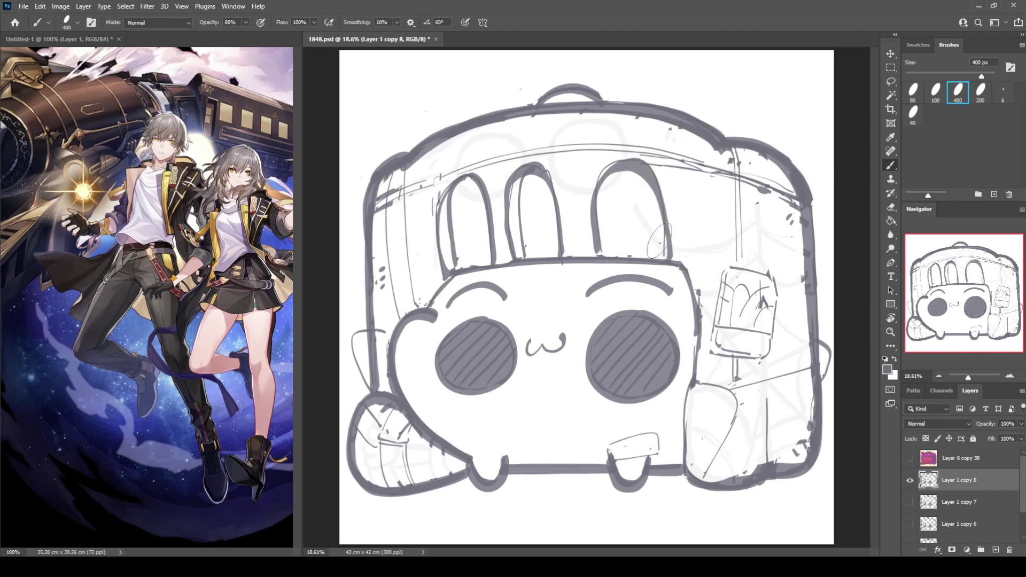
mouse_move(629, 154)
mouse_down()
mouse_move(611, 187)
mouse_move(610, 263)
mouse_up()
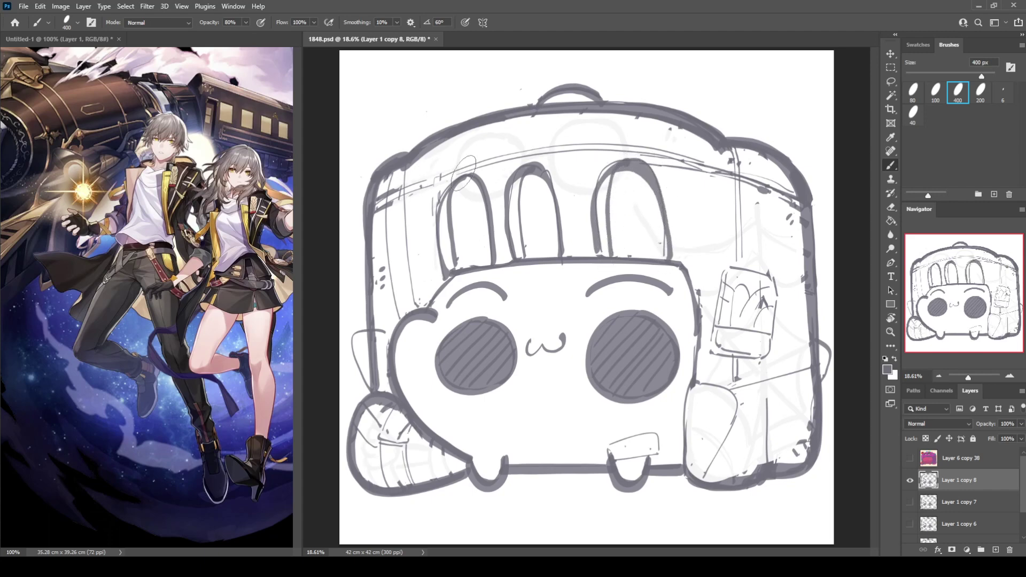
Erase the headband lines crossing the left vertical band and ink both sides of the band with thick strokes
key(e)
mouse_move(398, 184)
mouse_down()
mouse_move(395, 195)
mouse_move(412, 182)
mouse_move(408, 198)
mouse_up()
key(b)
drag(407, 163, 419, 307)
mouse_move(390, 182)
mouse_down()
mouse_move(382, 200)
mouse_move(401, 312)
mouse_up()
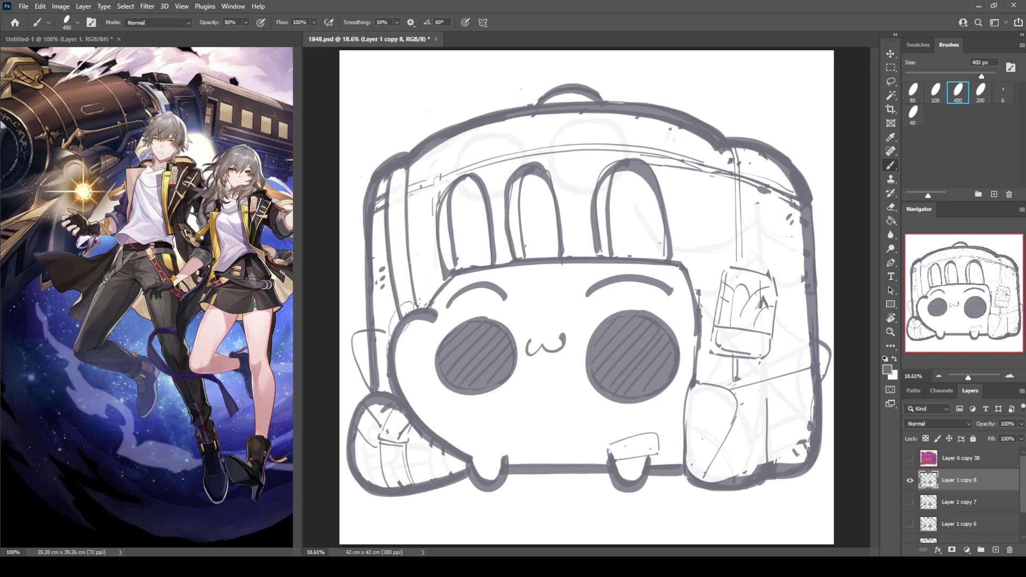
Add short hatch marks inside the left rims of the three arches
key(e)
key(b)
key(e)
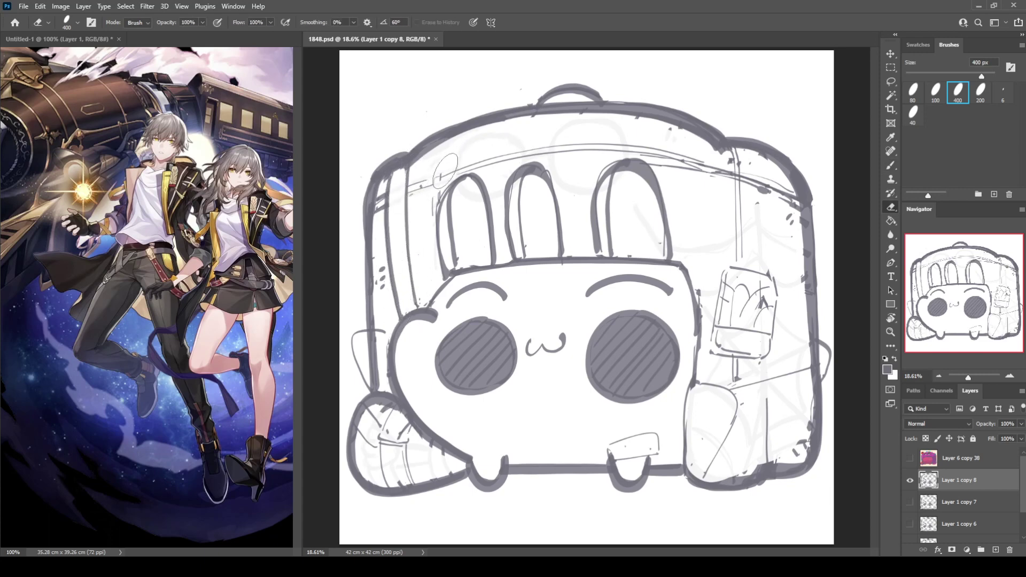
key(b)
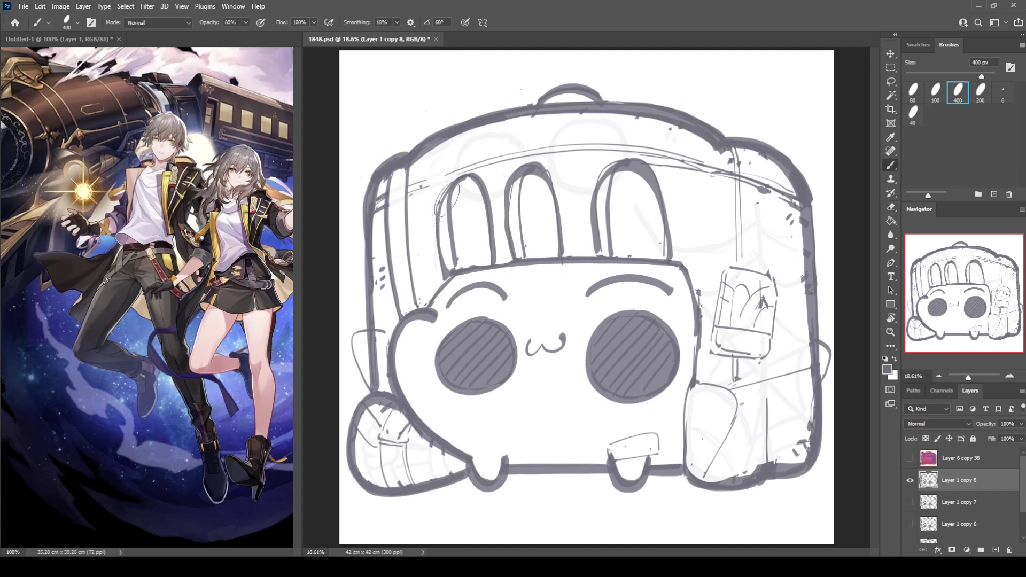
drag(519, 181, 521, 207)
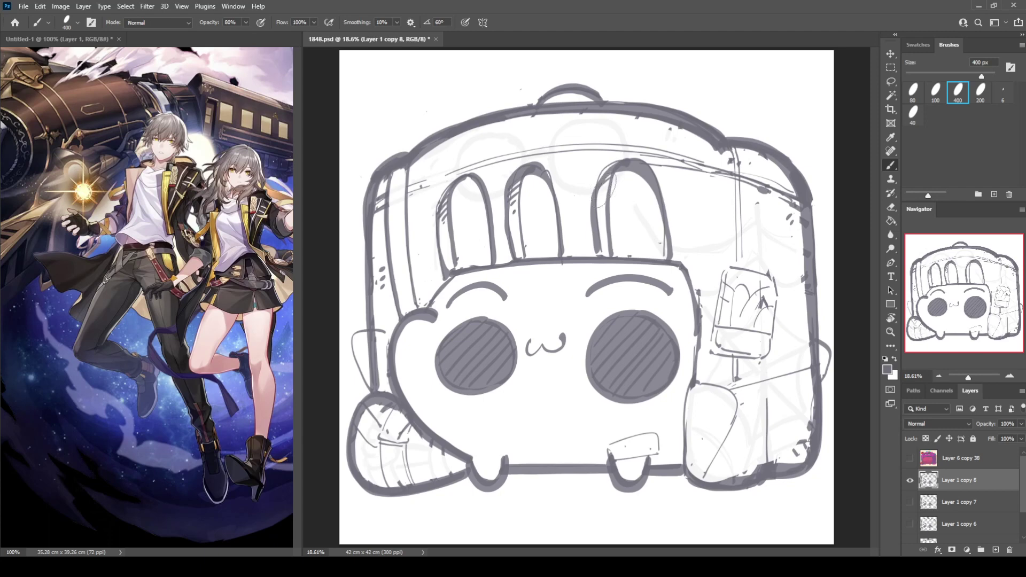
drag(603, 187, 598, 202)
Ink the pocket patch beside the face with a thick angular outline and a horizontal divider, cleaning up its left edge
mouse_move(722, 264)
mouse_down()
mouse_move(774, 274)
mouse_move(774, 320)
mouse_up()
key(ctrl+z)
key(ctrl+z)
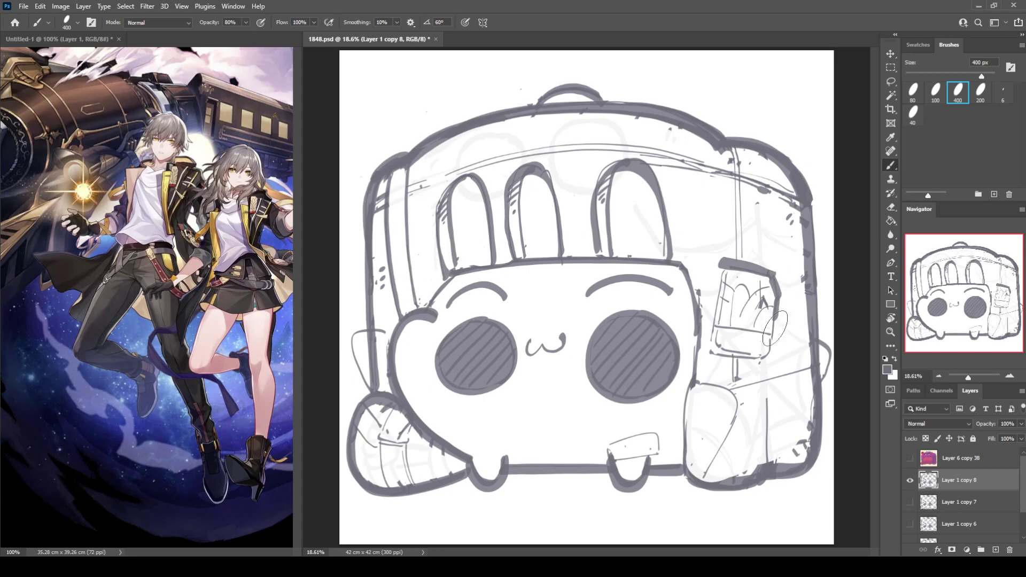
drag(722, 262, 712, 350)
key(e)
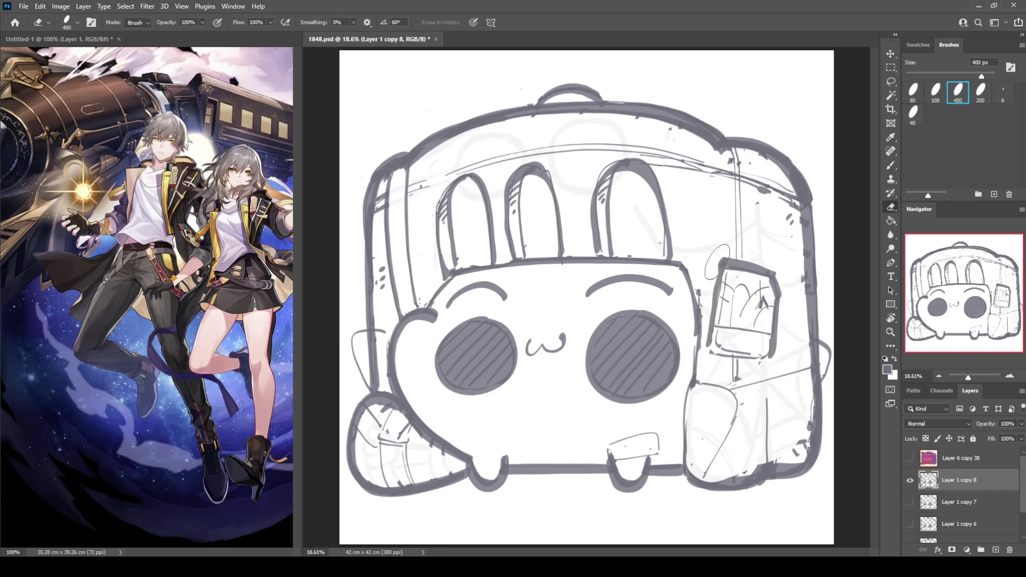
drag(716, 261, 708, 357)
key(b)
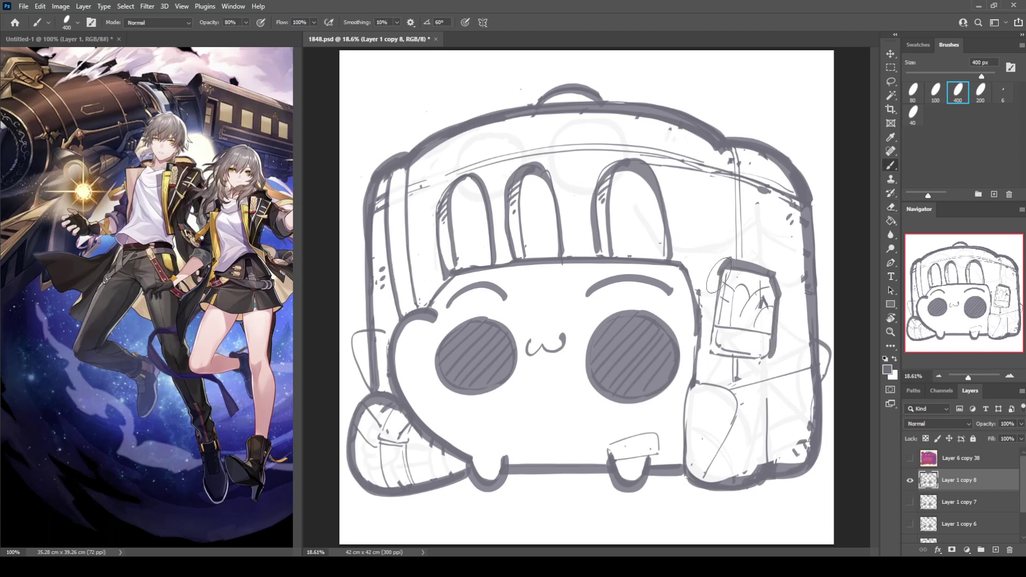
mouse_move(719, 275)
mouse_down()
mouse_move(709, 345)
mouse_move(719, 350)
mouse_move(710, 354)
mouse_move(772, 355)
mouse_up()
key(ctrl+z)
key(ctrl+z)
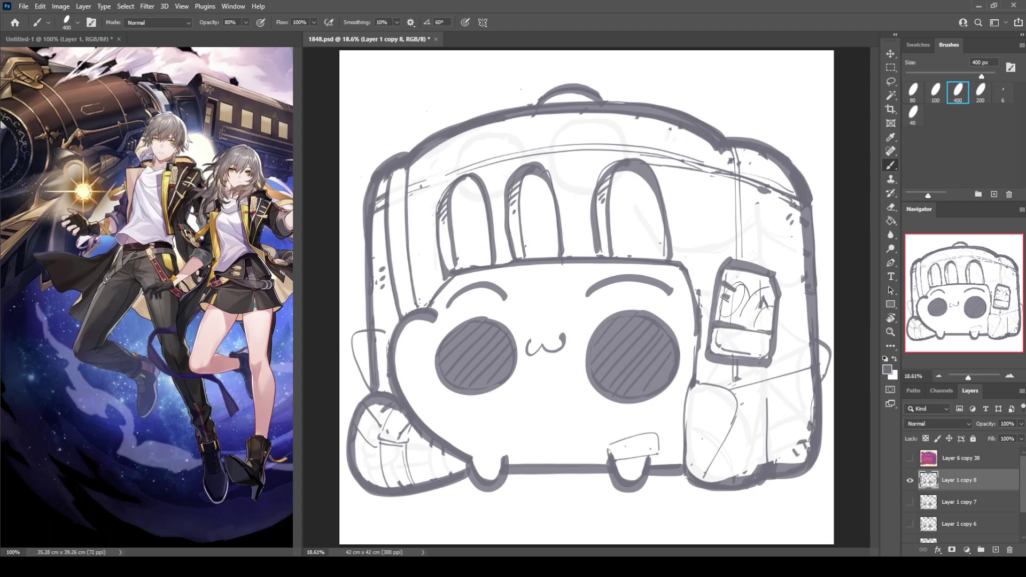
Replace the rough sketch inside the patch with a vertical strap, two curved strokes and a small smiley face
key(e)
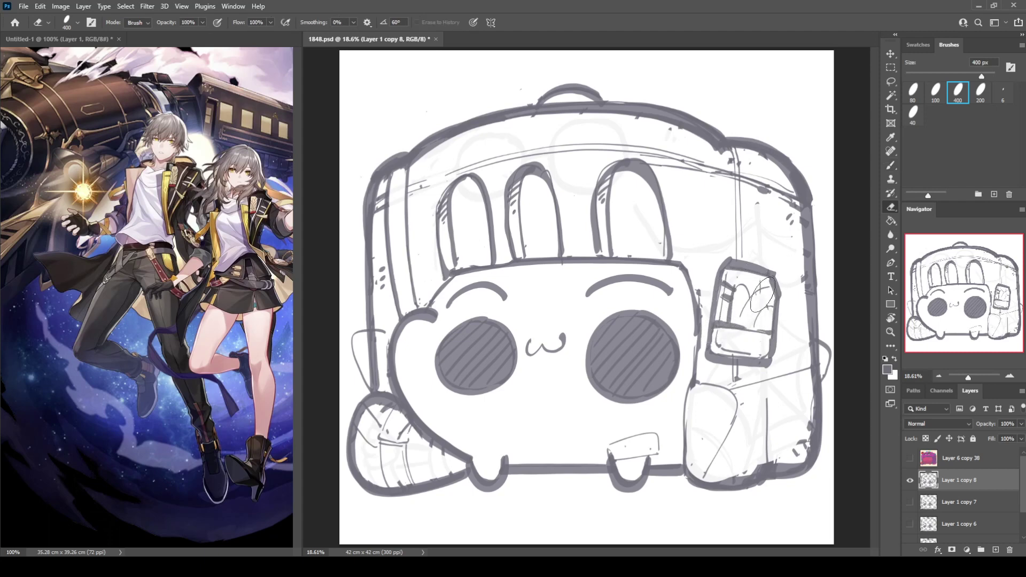
key(b)
drag(733, 290, 748, 289)
mouse_move(753, 294)
mouse_down()
mouse_move(741, 314)
mouse_move(768, 288)
mouse_up()
key(e)
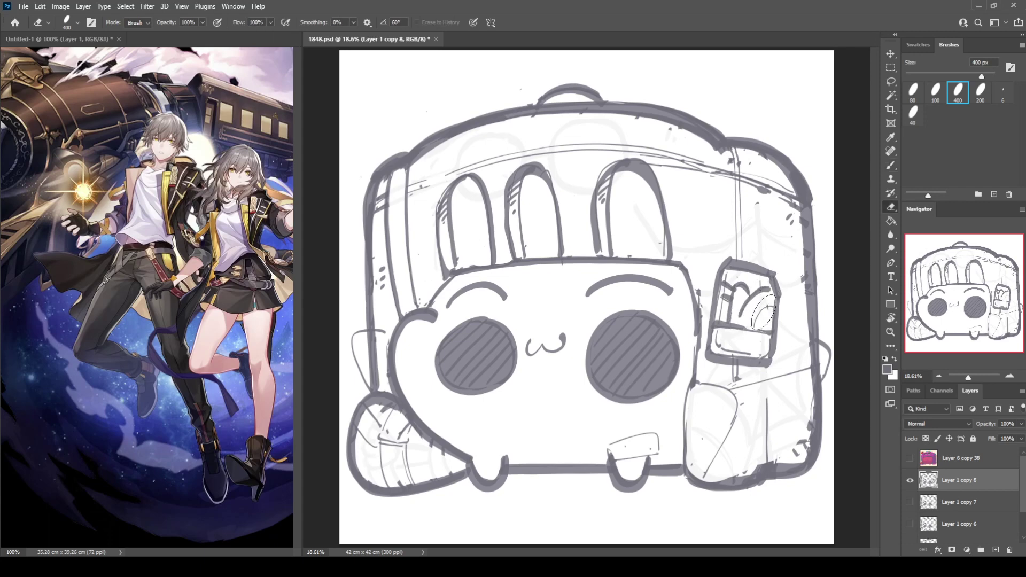
key(b)
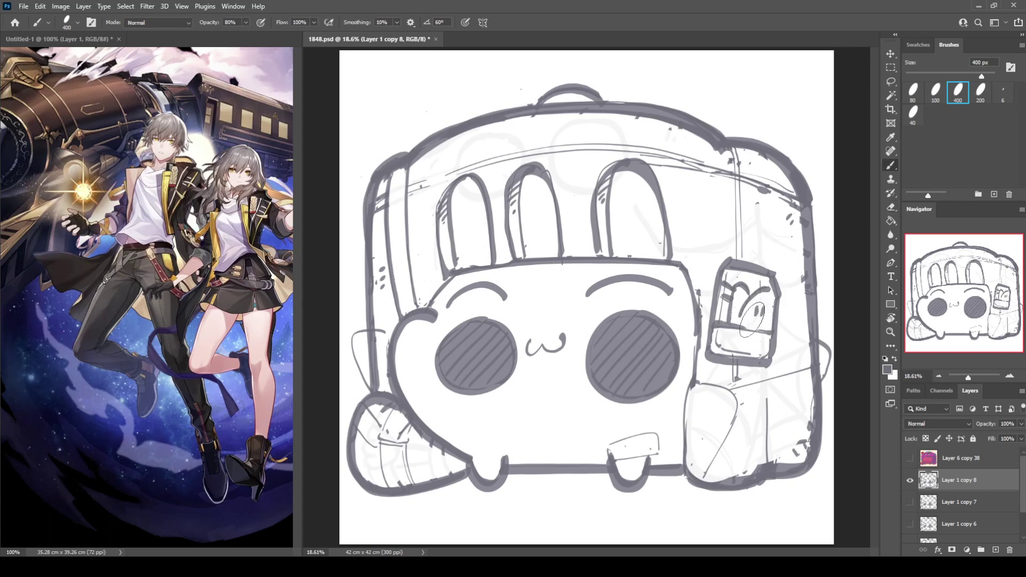
drag(750, 316, 765, 319)
Clean up and redraw the body's right edge beside the small side flap, and ink the diagonal line leading to that flap
key(e)
mouse_move(806, 358)
mouse_down()
mouse_move(810, 330)
mouse_move(816, 365)
mouse_move(740, 388)
mouse_move(815, 373)
mouse_move(822, 362)
mouse_move(806, 330)
mouse_move(806, 356)
mouse_up()
key(b)
key(e)
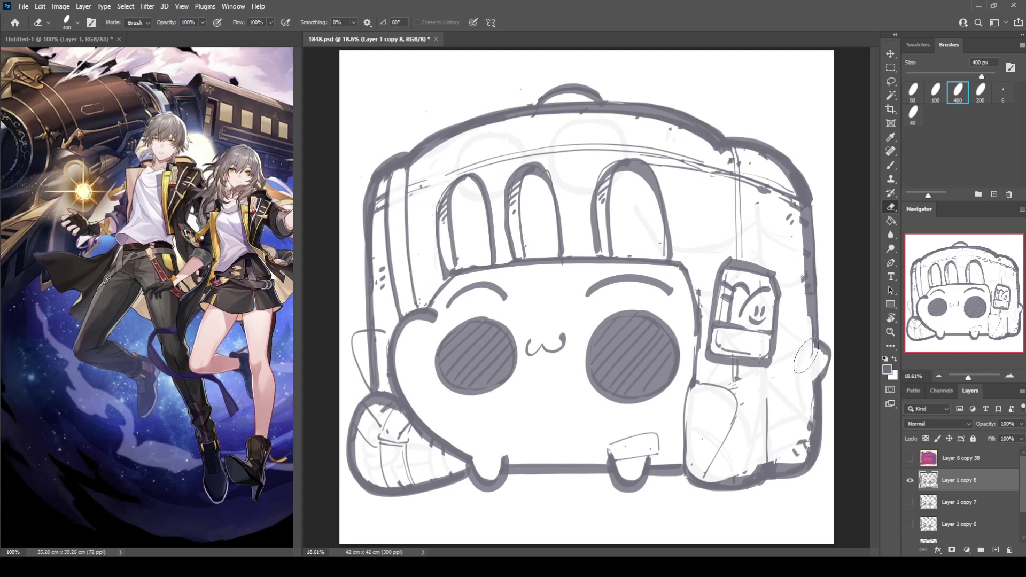
drag(796, 229, 804, 289)
key(b)
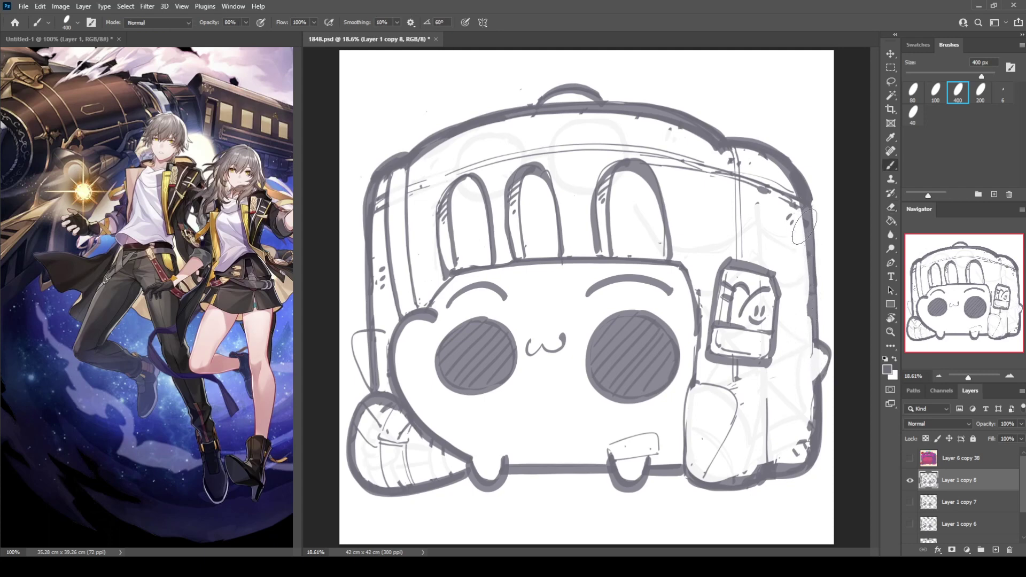
drag(804, 225, 810, 353)
mouse_move(745, 388)
mouse_down()
mouse_move(815, 368)
mouse_move(807, 345)
mouse_up()
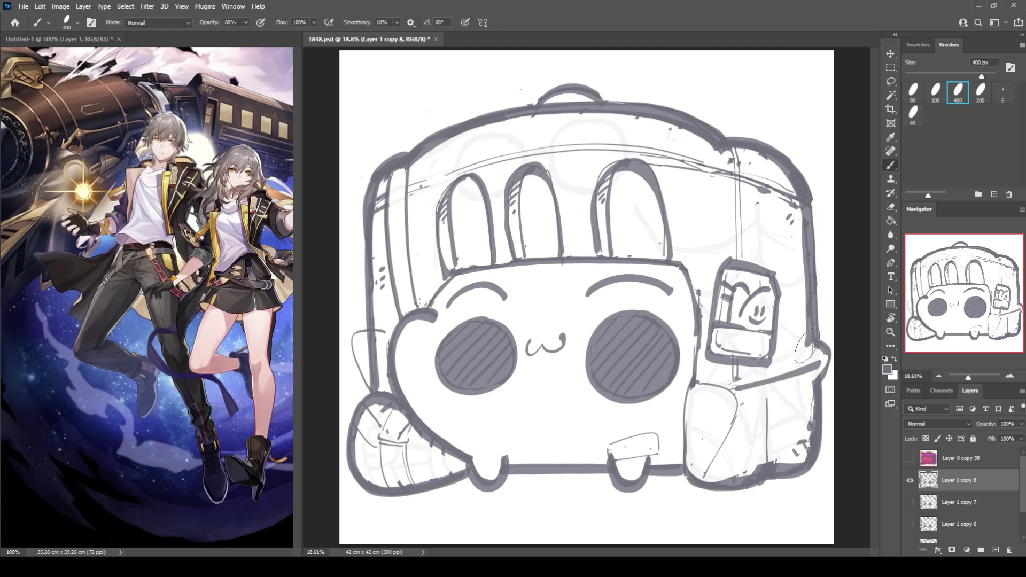
Ink a short vertical seam in the body's lower-right section, tidy the bottom corner outline and add small hatch marks there
key(e)
key(b)
mouse_move(775, 411)
mouse_down()
mouse_move(773, 464)
mouse_move(714, 478)
mouse_move(756, 467)
mouse_up()
key(e)
key(b)
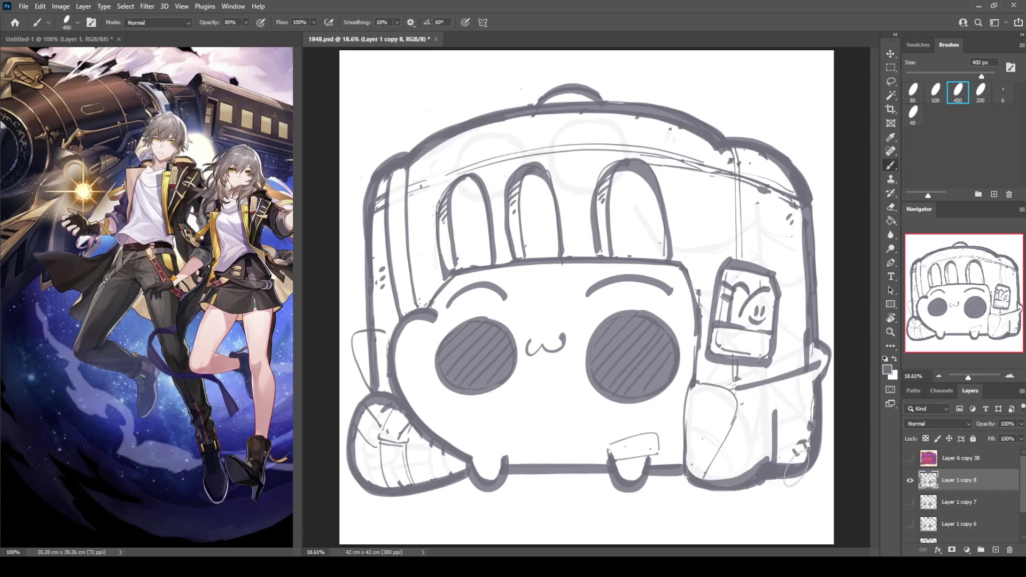
key(e)
key(b)
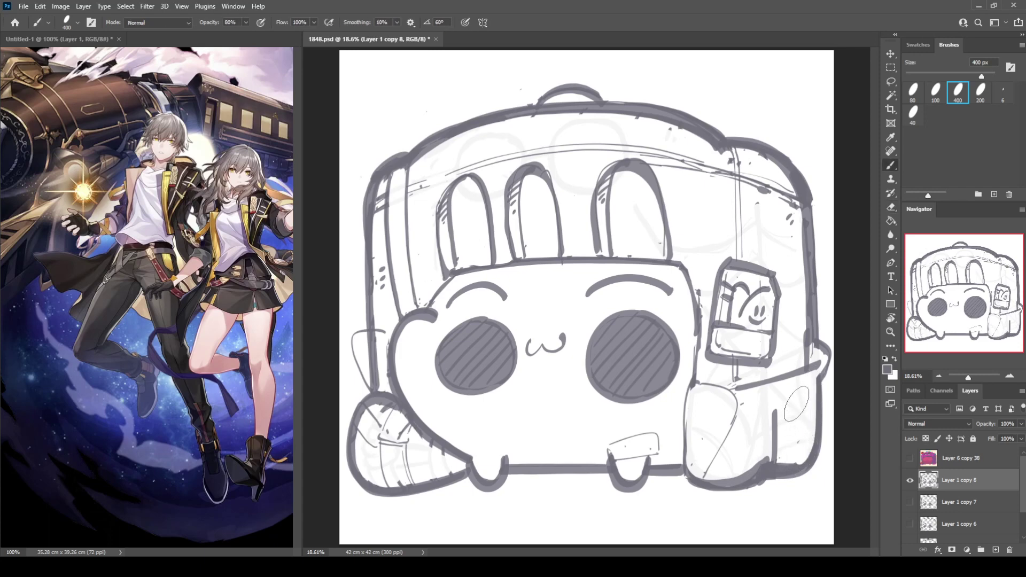
key(e)
mouse_move(746, 462)
mouse_down()
mouse_move(787, 465)
mouse_move(765, 464)
mouse_move(746, 480)
mouse_move(785, 473)
mouse_move(793, 460)
mouse_move(749, 463)
mouse_move(786, 462)
mouse_move(803, 444)
mouse_up()
key(b)
key(e)
key(b)
click(797, 448)
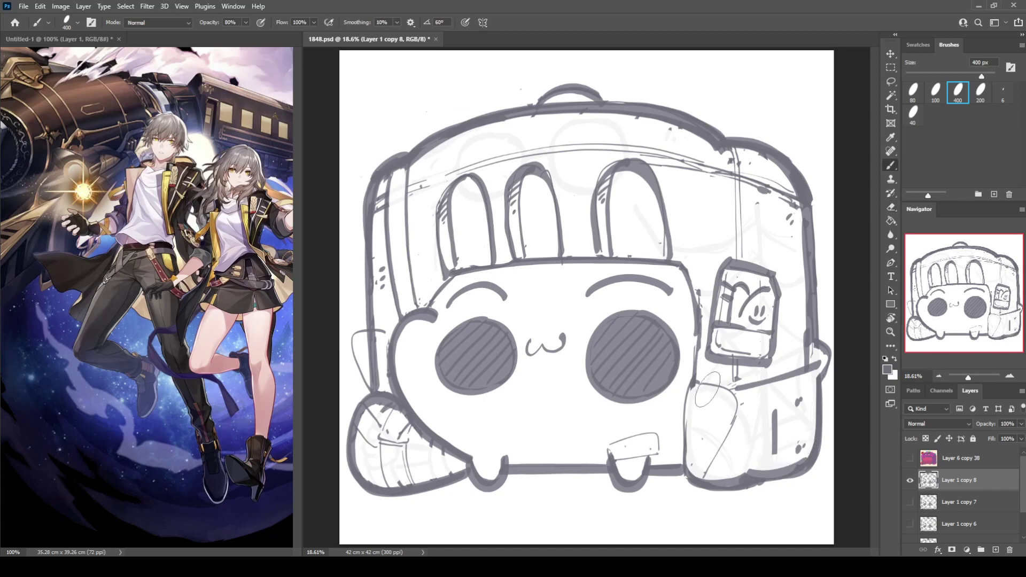
Ink the curved panel at the face's lower right with thick strokes, erasing and redrawing its left edge
mouse_move(732, 390)
mouse_down()
mouse_move(738, 417)
mouse_move(706, 475)
mouse_up()
key(e)
drag(688, 391, 685, 447)
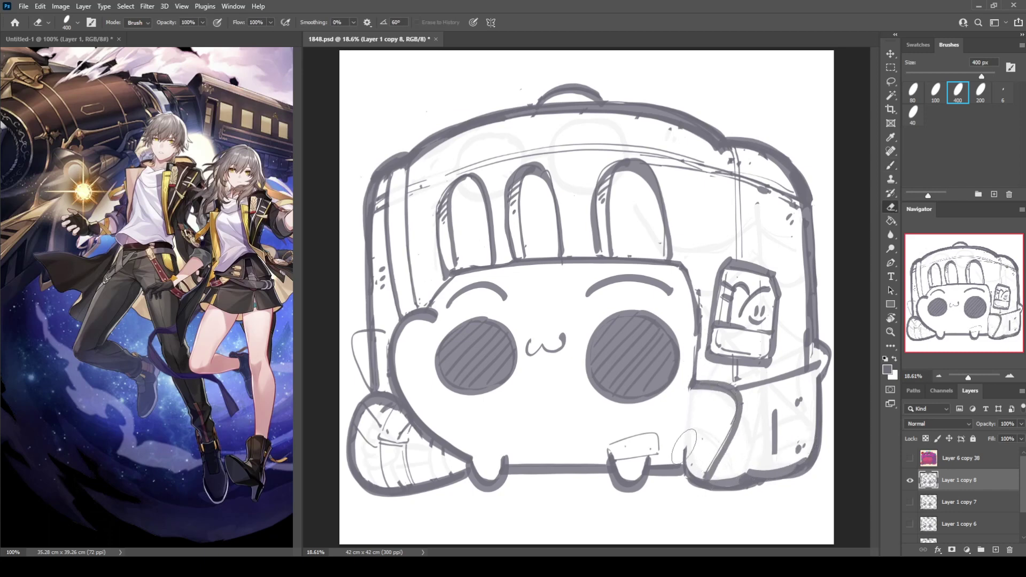
key(b)
drag(688, 384, 680, 478)
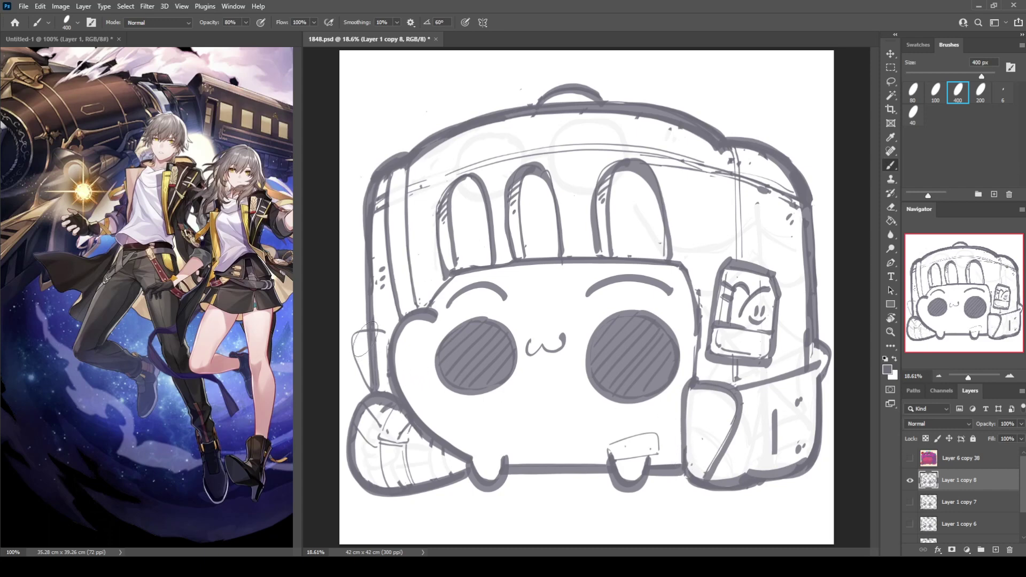
Erase the body edge crossing the small flap on the left side and ink the flap's outline with thick strokes
key(e)
mouse_move(367, 342)
mouse_down()
mouse_move(374, 382)
mouse_move(371, 374)
mouse_up()
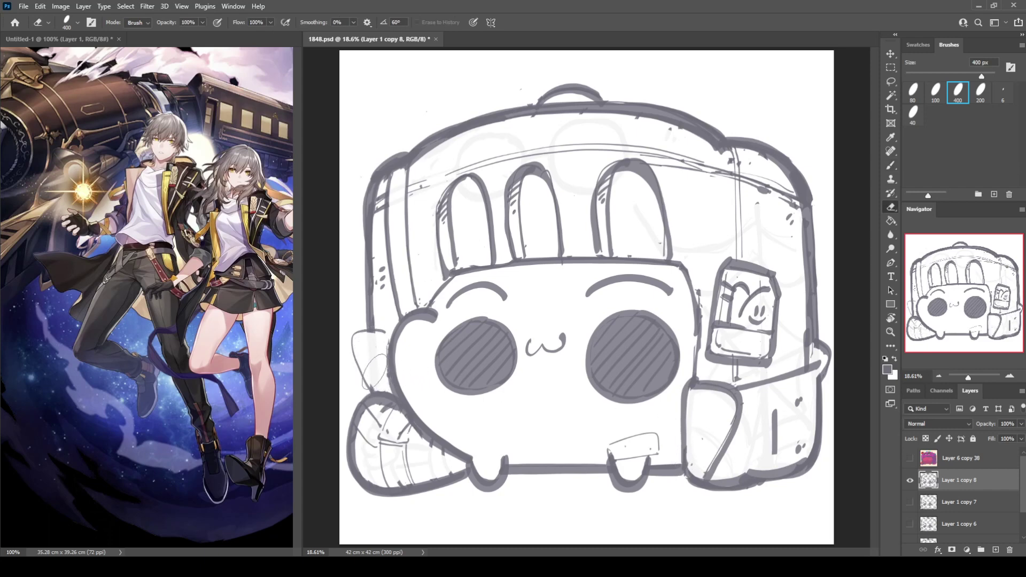
key(b)
mouse_move(392, 331)
mouse_down()
mouse_move(357, 339)
mouse_move(380, 394)
mouse_up()
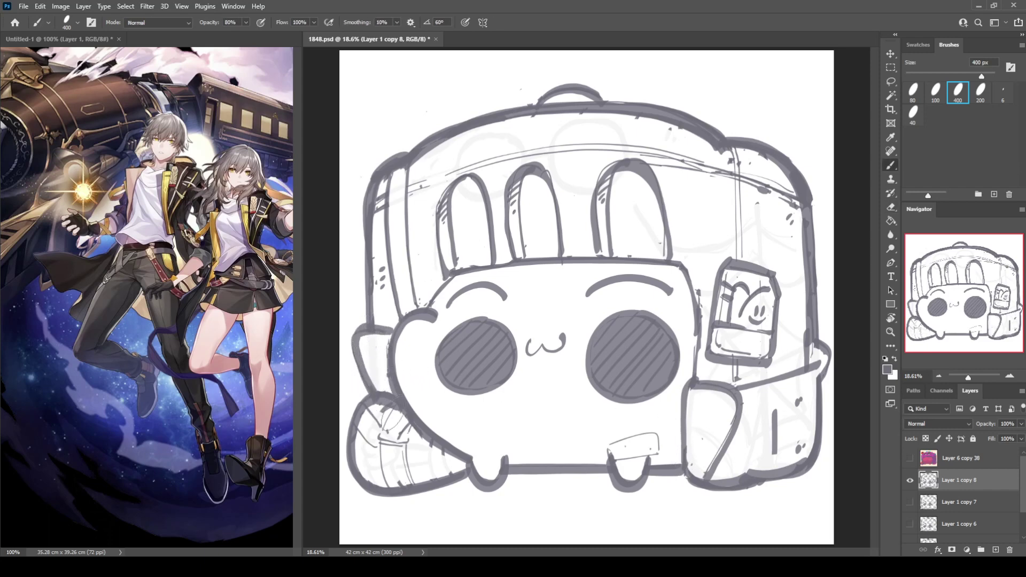
Erase the rough lines inside the lower-left rounded shape and redraw its curved bands and rounded emblem with a tiny face
key(e)
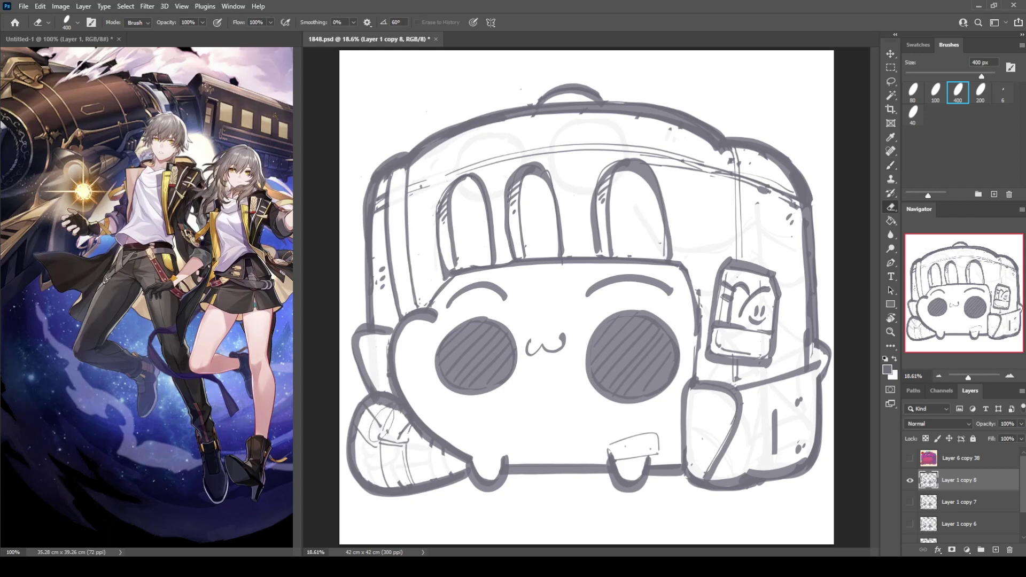
key(b)
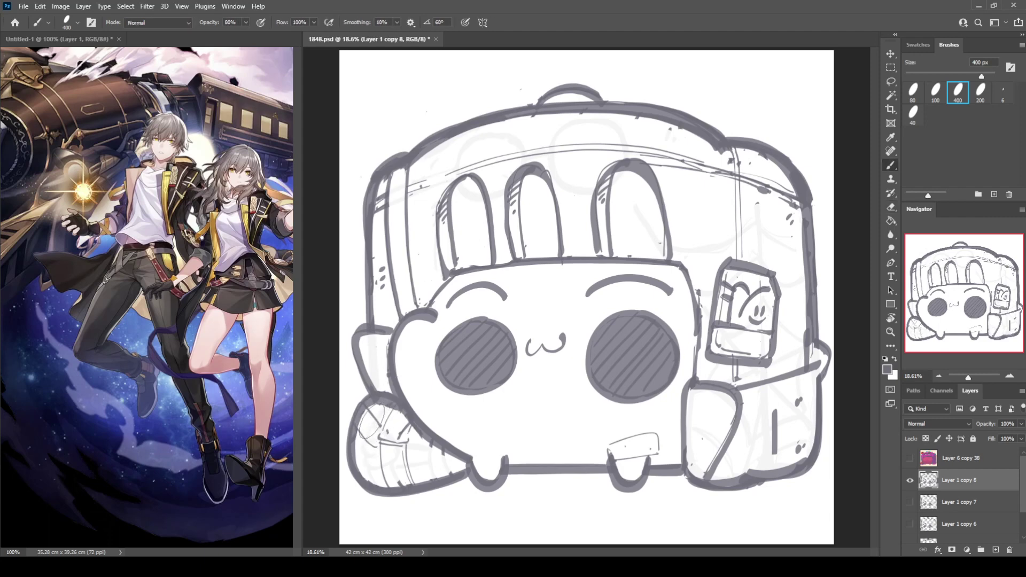
key(e)
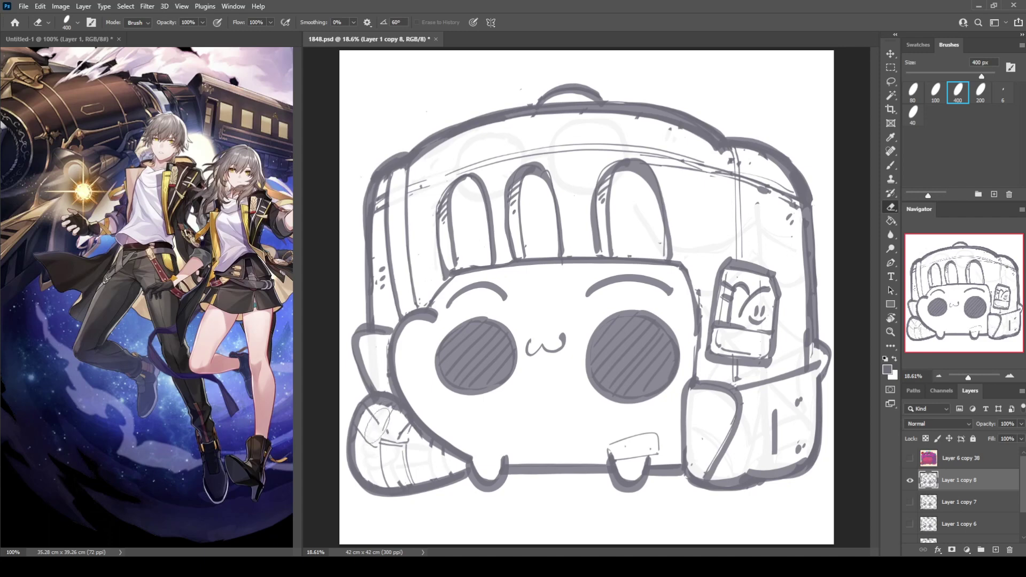
mouse_move(378, 427)
mouse_down()
mouse_move(375, 453)
mouse_move(365, 427)
mouse_move(387, 411)
mouse_move(380, 443)
mouse_move(405, 449)
mouse_move(410, 423)
mouse_move(393, 432)
mouse_move(394, 419)
mouse_move(387, 429)
mouse_move(399, 437)
mouse_move(406, 425)
mouse_move(411, 482)
mouse_move(390, 487)
mouse_up()
key(b)
key(e)
key(b)
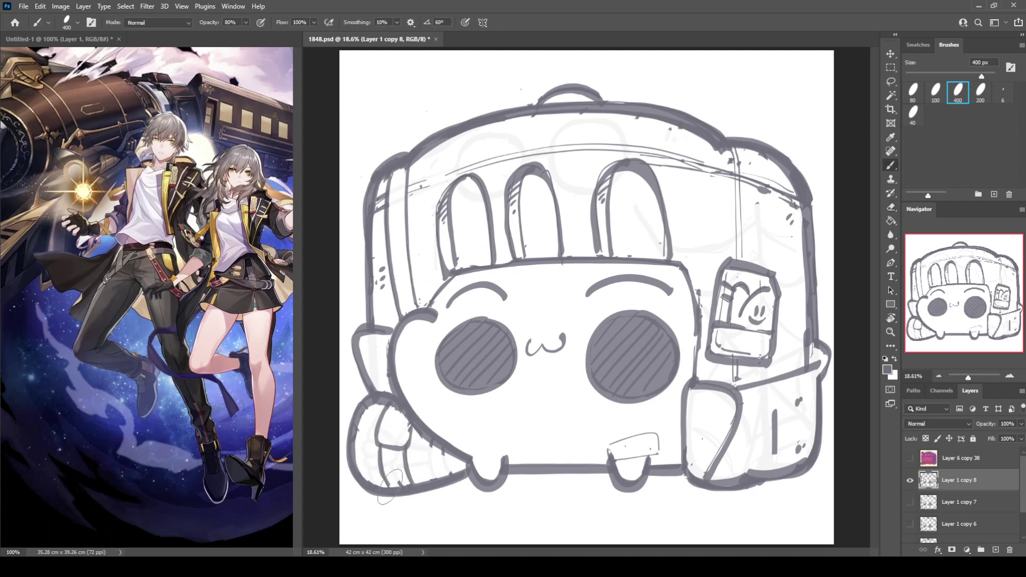
key(e)
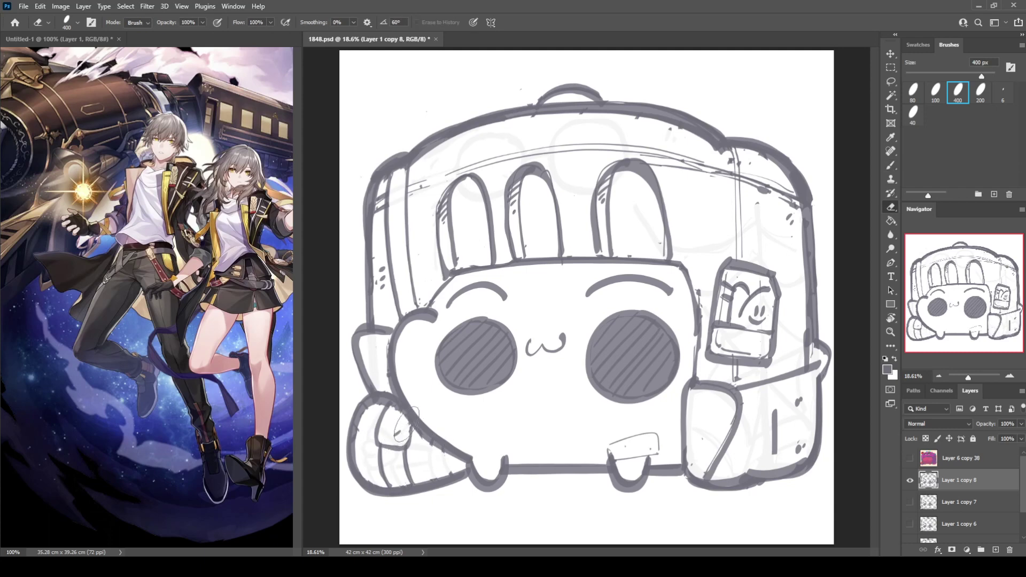
key(b)
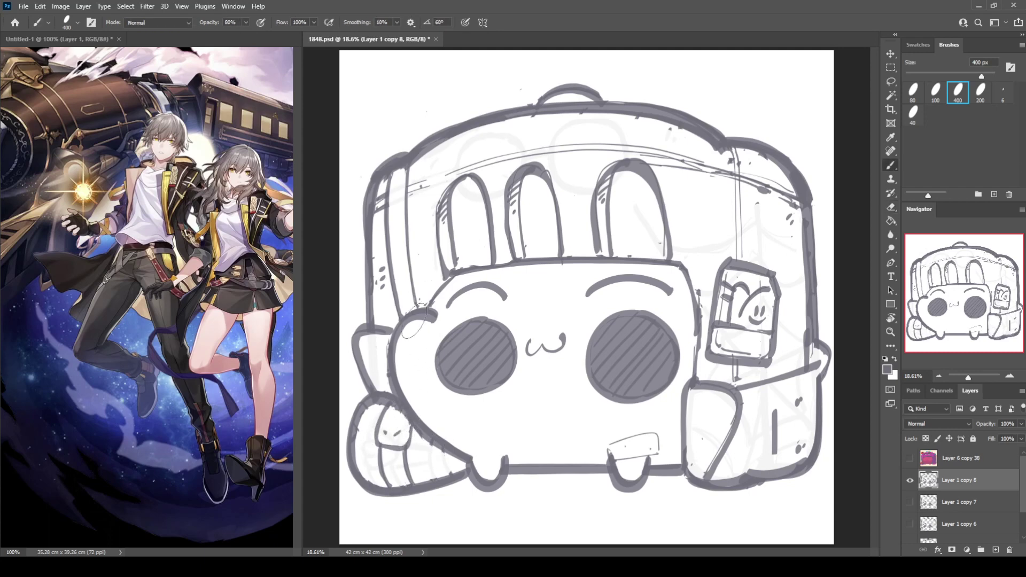
Ink the slanted rectangular band across the top of the right foot with thick strokes
drag(601, 444, 657, 432)
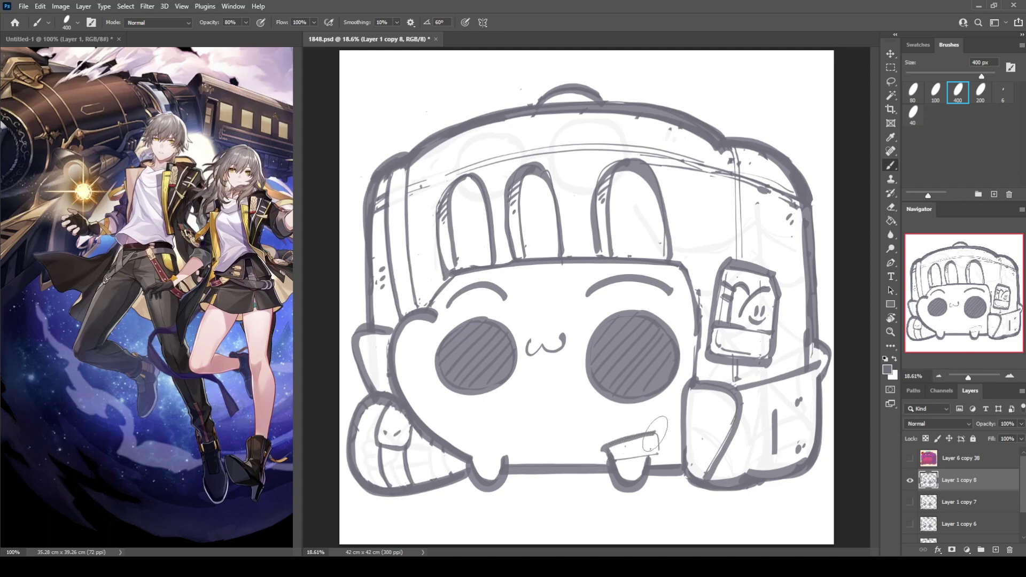
mouse_move(616, 462)
mouse_down()
mouse_move(662, 448)
mouse_move(659, 437)
mouse_move(661, 445)
mouse_move(602, 443)
mouse_move(602, 456)
mouse_move(626, 451)
mouse_move(614, 444)
mouse_move(604, 461)
mouse_move(652, 452)
mouse_up()
key(e)
key(b)
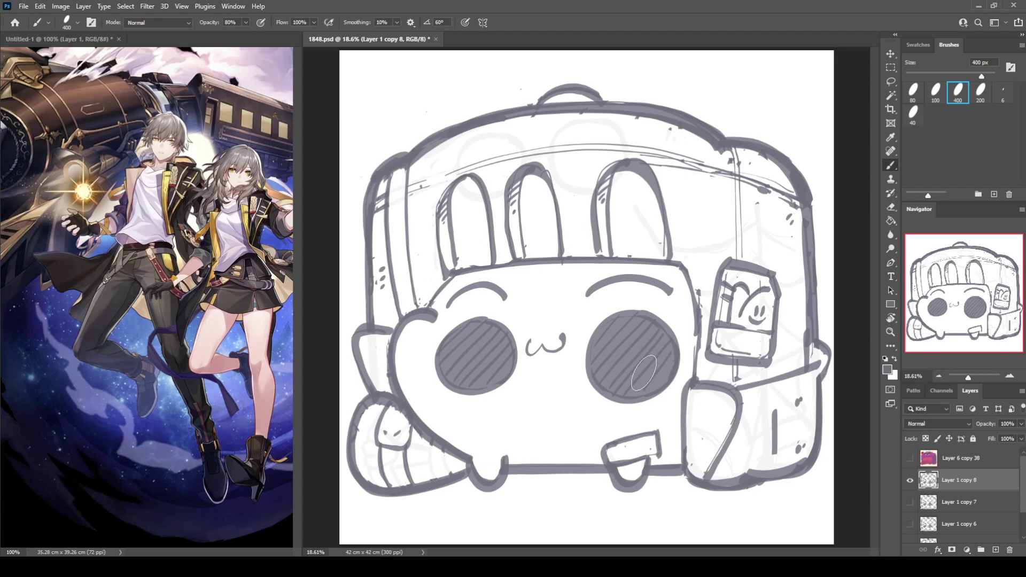
Add groups of short hatch marks at the hat's upper left, right of the arches and on the body's right side
drag(761, 217, 772, 234)
drag(776, 232, 779, 240)
drag(433, 152, 437, 158)
drag(442, 153, 444, 158)
drag(448, 155, 450, 159)
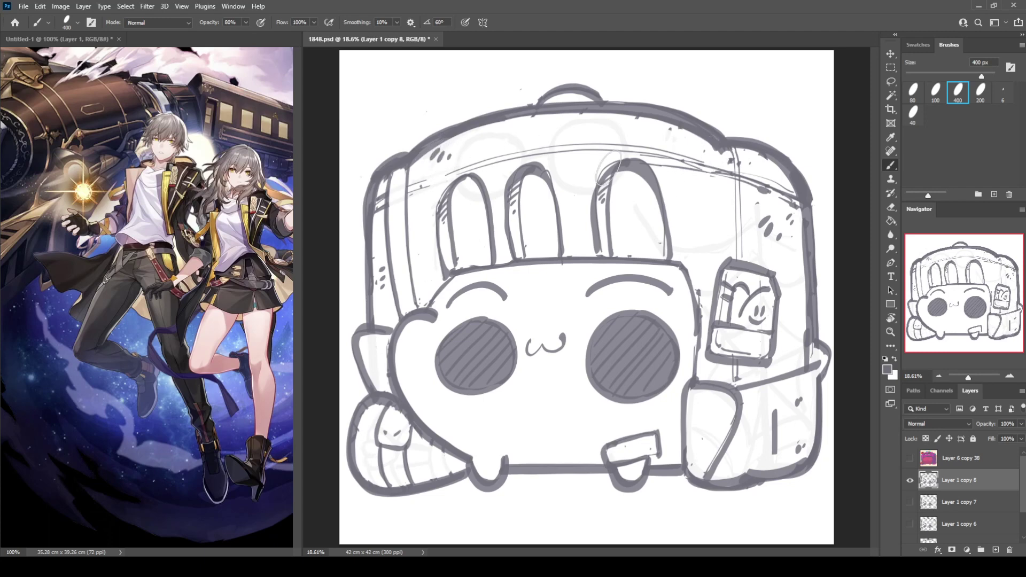
key(e)
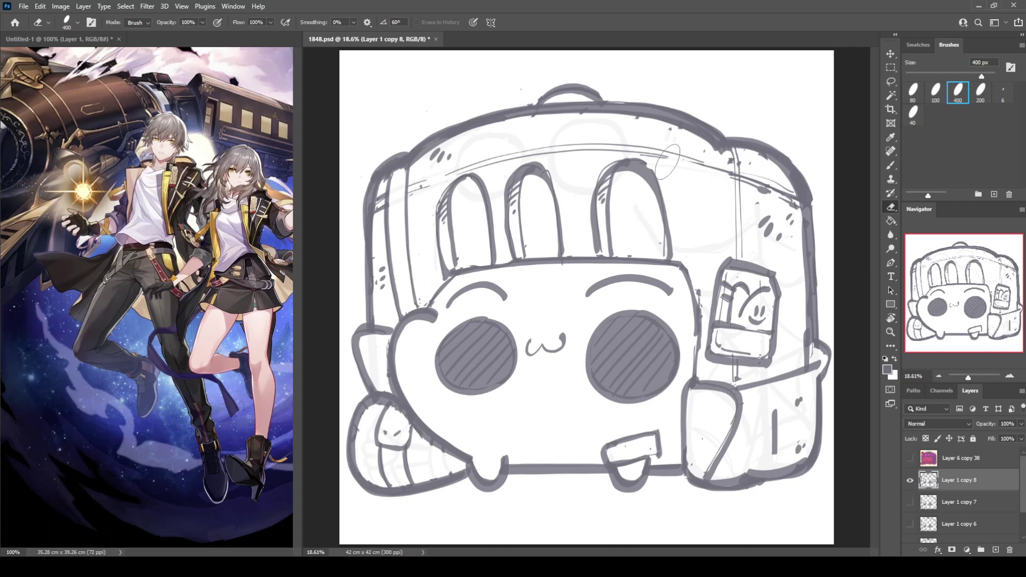
key(b)
mouse_move(684, 183)
mouse_down()
mouse_move(700, 202)
mouse_move(717, 191)
mouse_up()
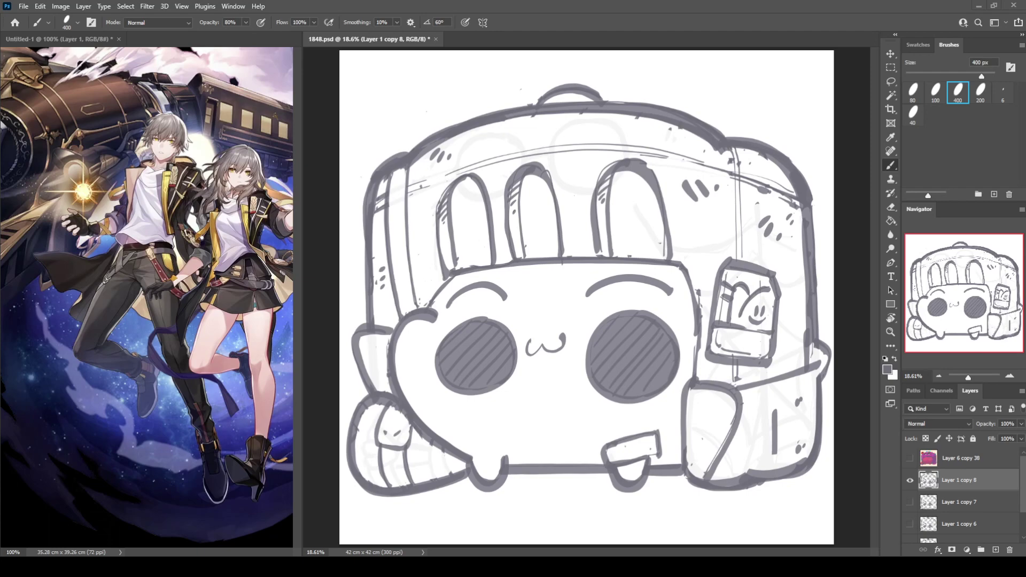
Duplicate the line-art layer, place the copy above Layer 6 copy 38, and show that colour layer instead of Layer 1 copy 8
key(ctrl+j)
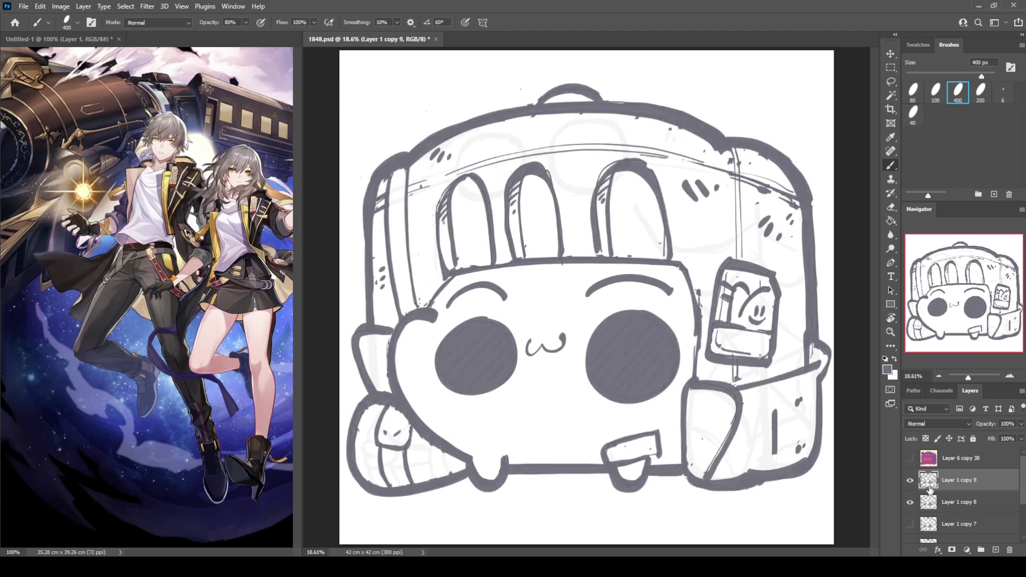
drag(928, 488, 932, 452)
click(910, 501)
click(910, 480)
click(919, 487)
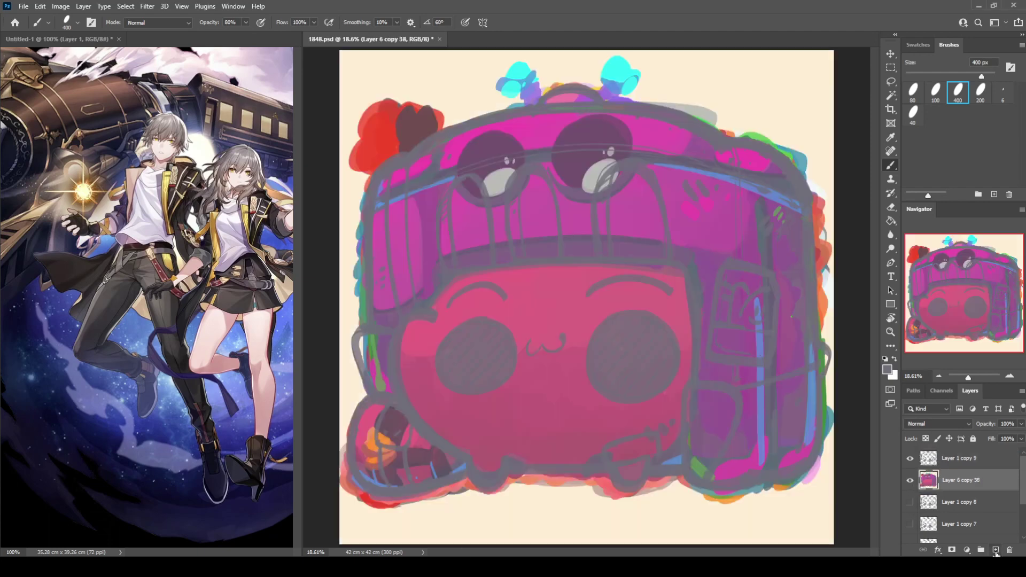
Recolour the copied line art dark grey-violet by filling a new layer clipped to it and merging the two
click(967, 467)
click(995, 550)
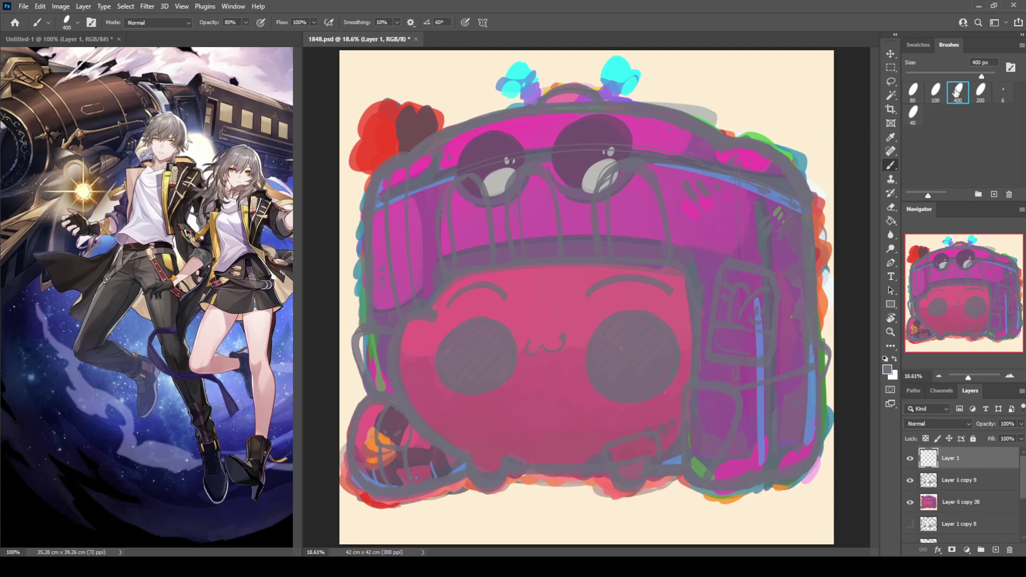
click(918, 44)
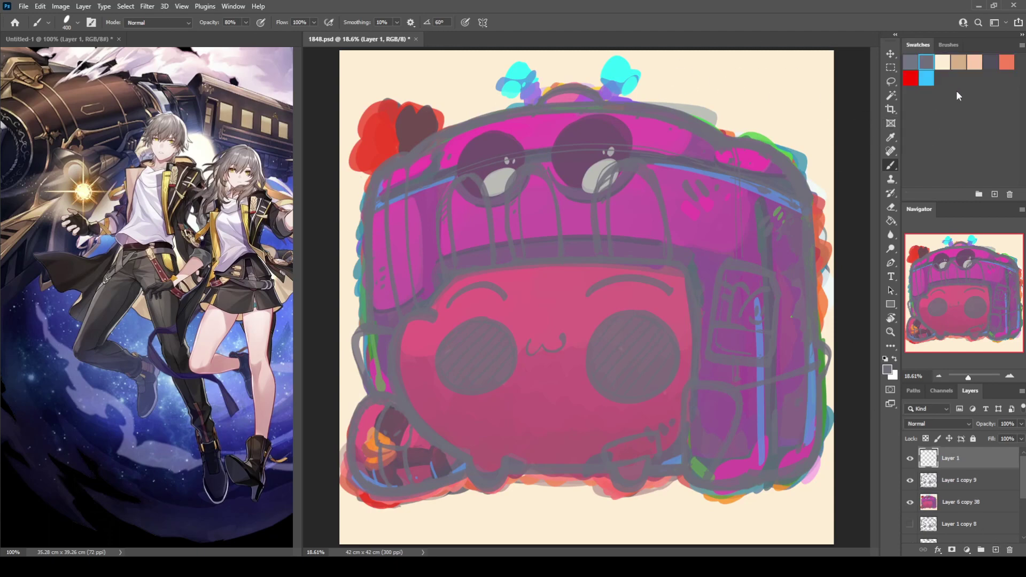
click(986, 58)
key(g)
click(743, 219)
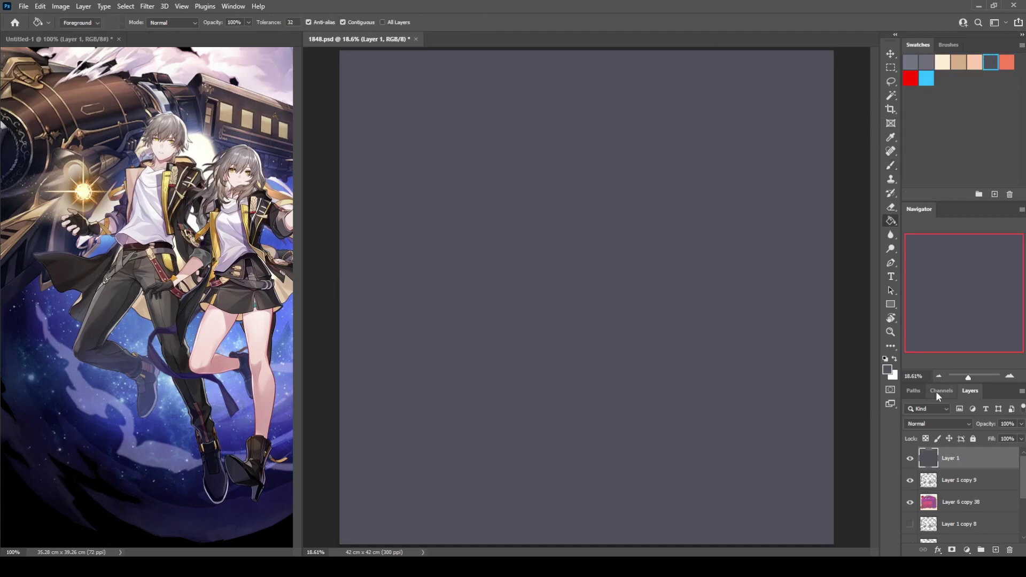
alt+click(945, 467)
key(ctrl+e)
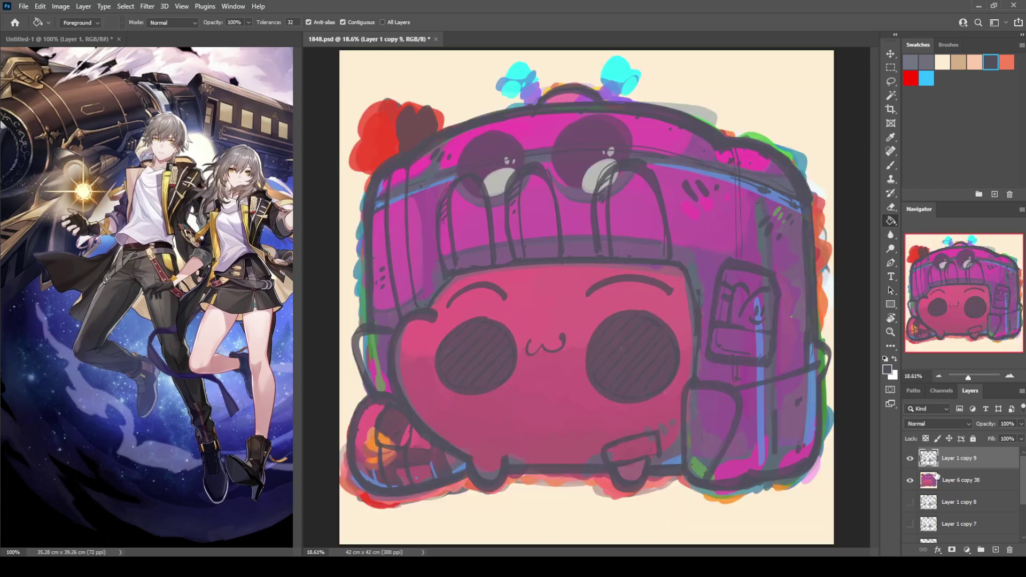
Duplicate the colour layer Layer 6 copy 38 and activate the Brush tool on the copy
click(930, 485)
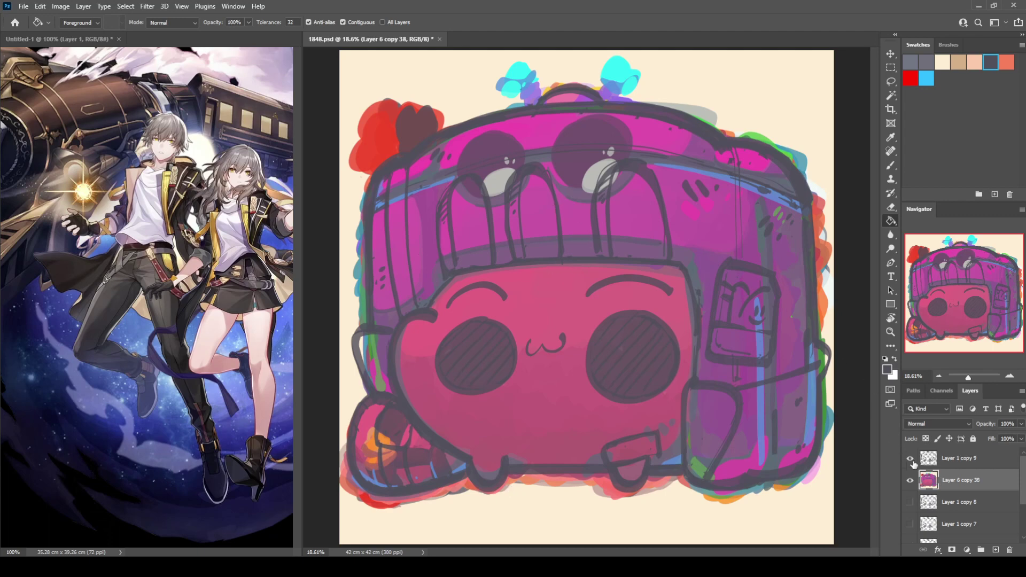
key(ctrl+j)
key(b)
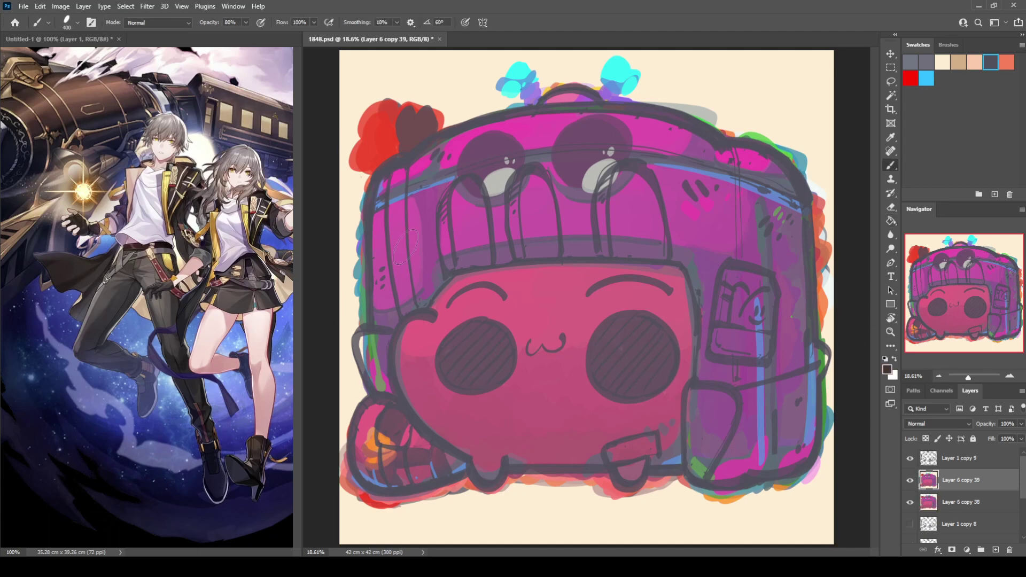
mouse_move(409, 230)
mouse_down()
mouse_move(376, 221)
mouse_move(392, 245)
mouse_move(414, 188)
mouse_move(443, 176)
mouse_up()
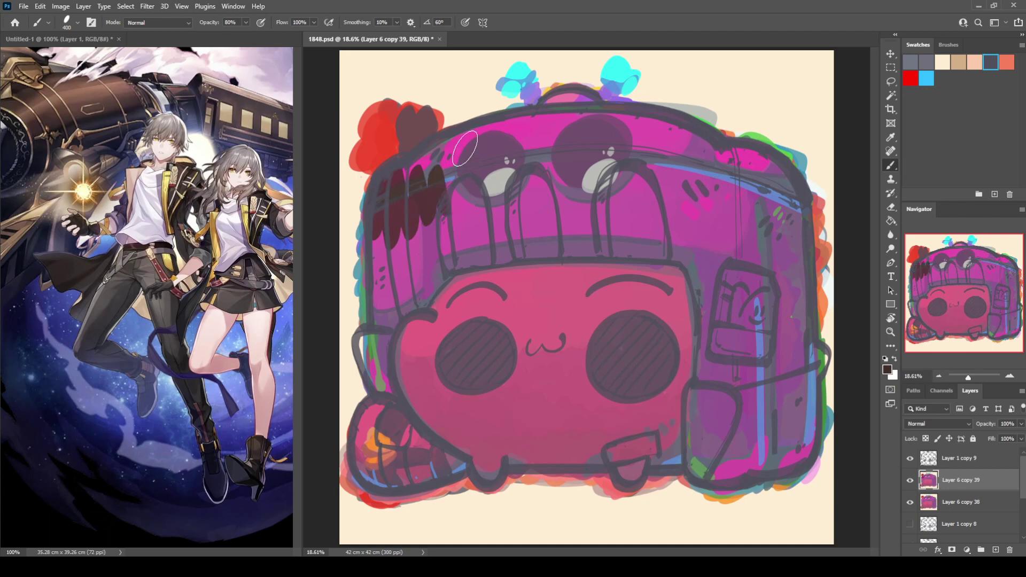
alt+click(457, 132)
key(ctrl+z)
Paint the hair area above the face grey-violet on Layer 6 copy 39, covering both round dark shapes and most of the magenta
mouse_move(384, 263)
mouse_down()
mouse_move(398, 299)
mouse_move(522, 231)
mouse_move(591, 230)
mouse_move(726, 275)
mouse_move(810, 385)
mouse_move(735, 411)
mouse_move(801, 407)
mouse_up()
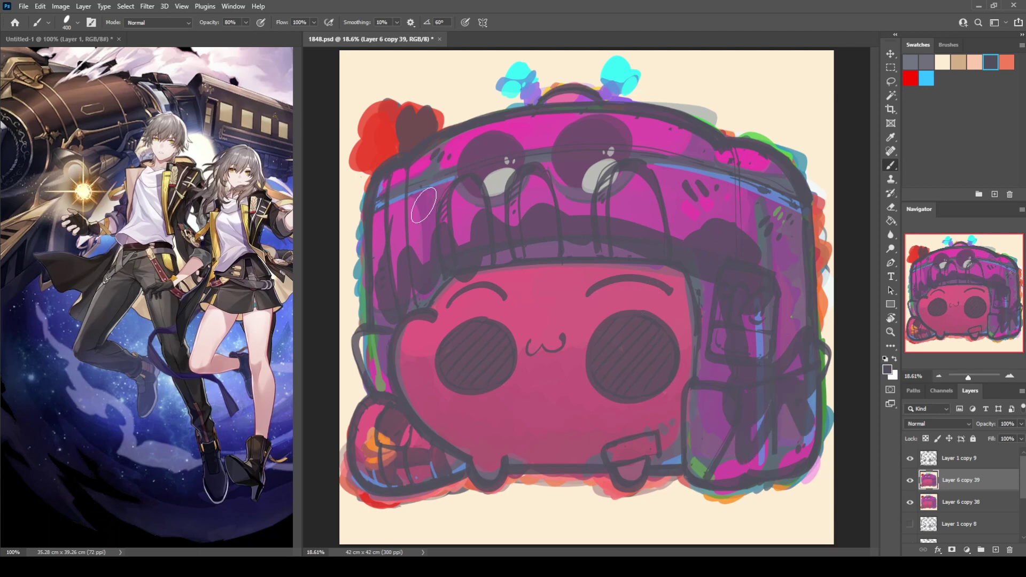
mouse_move(444, 165)
mouse_down()
mouse_move(422, 241)
mouse_move(388, 182)
mouse_up()
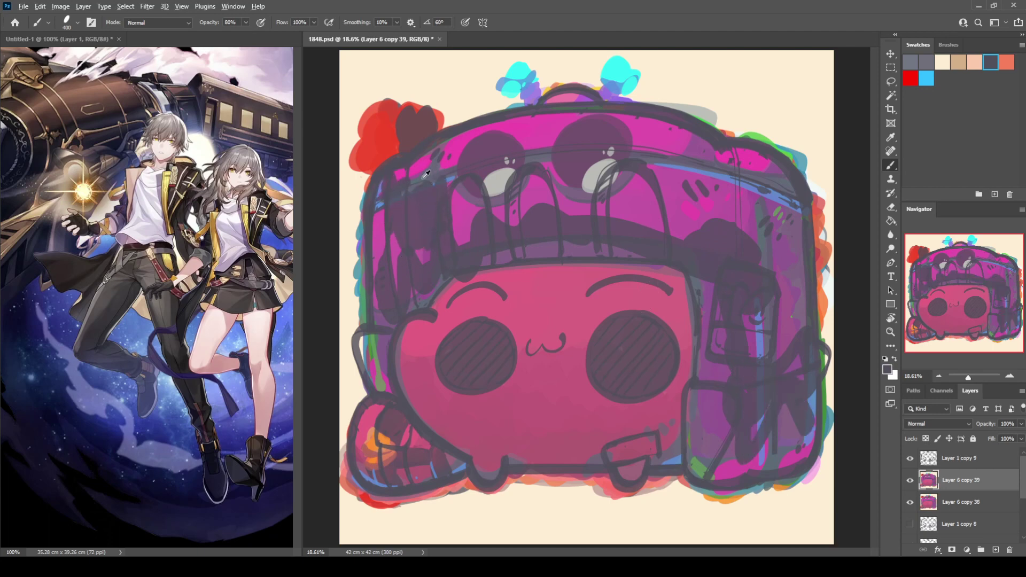
mouse_move(426, 174)
mouse_down()
mouse_move(399, 170)
mouse_move(443, 167)
mouse_move(507, 123)
mouse_move(624, 142)
mouse_move(654, 129)
mouse_move(583, 122)
mouse_move(642, 146)
mouse_move(746, 166)
mouse_move(721, 169)
mouse_move(774, 189)
mouse_move(761, 247)
mouse_move(815, 279)
mouse_move(738, 274)
mouse_move(645, 239)
mouse_move(650, 189)
mouse_move(604, 179)
mouse_move(414, 215)
mouse_move(439, 205)
mouse_move(450, 226)
mouse_move(419, 292)
mouse_up()
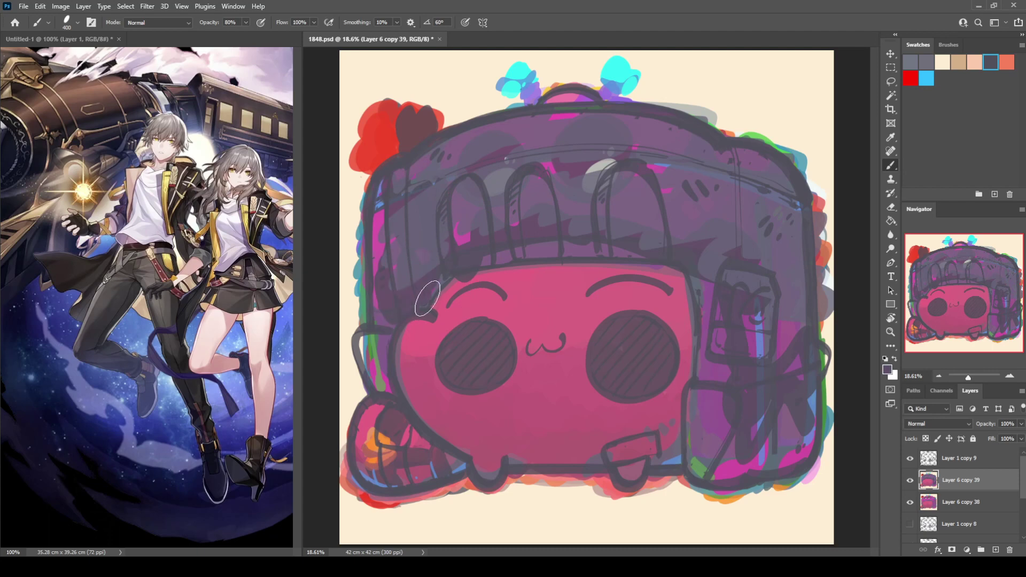
Sample nearby violet-grey tones and paint the lower left strands of hair beside the face
alt+click(429, 294)
alt+click(438, 283)
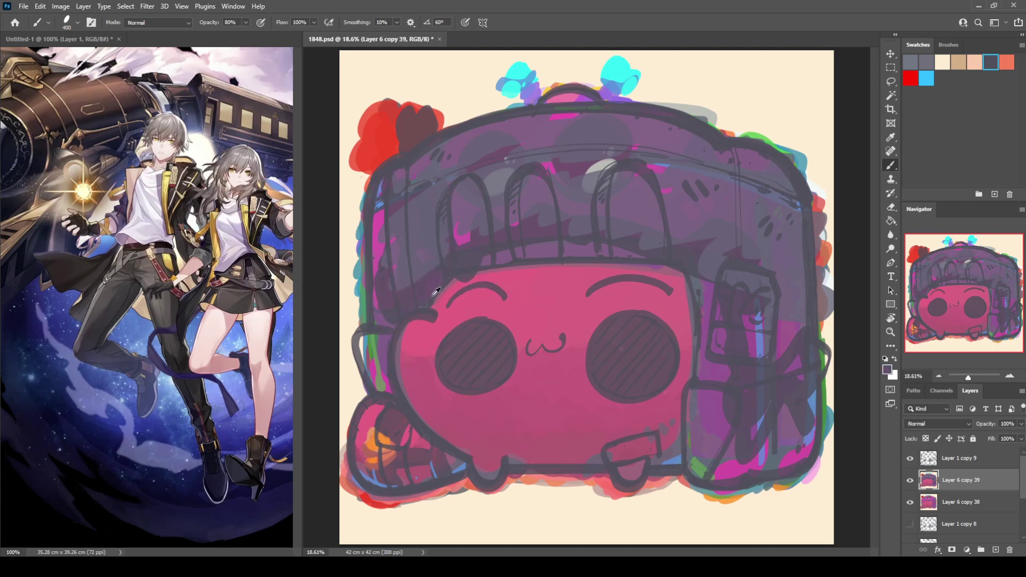
alt+click(389, 312)
alt+click(387, 311)
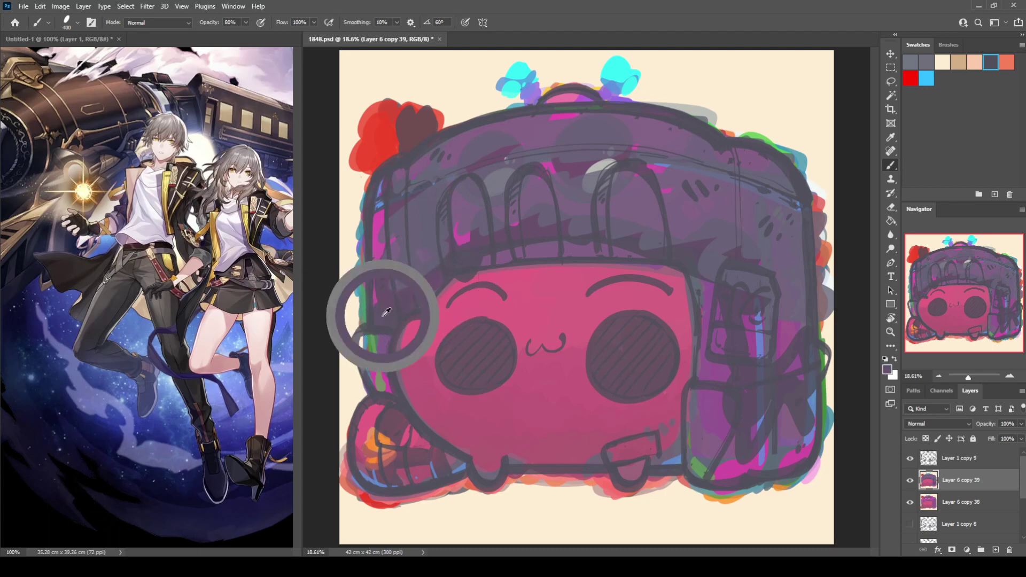
alt+click(355, 305)
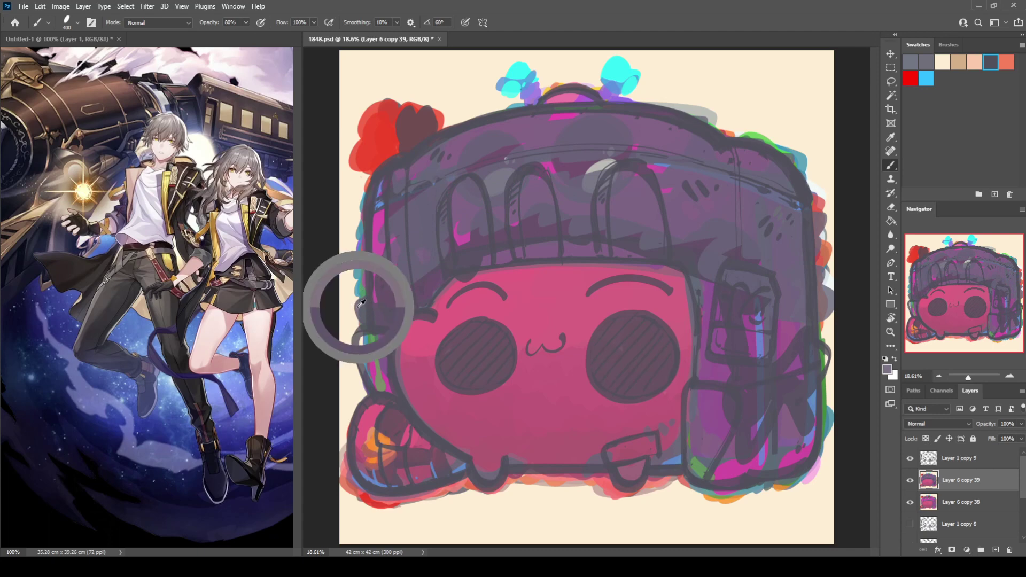
alt+click(393, 315)
alt+click(385, 276)
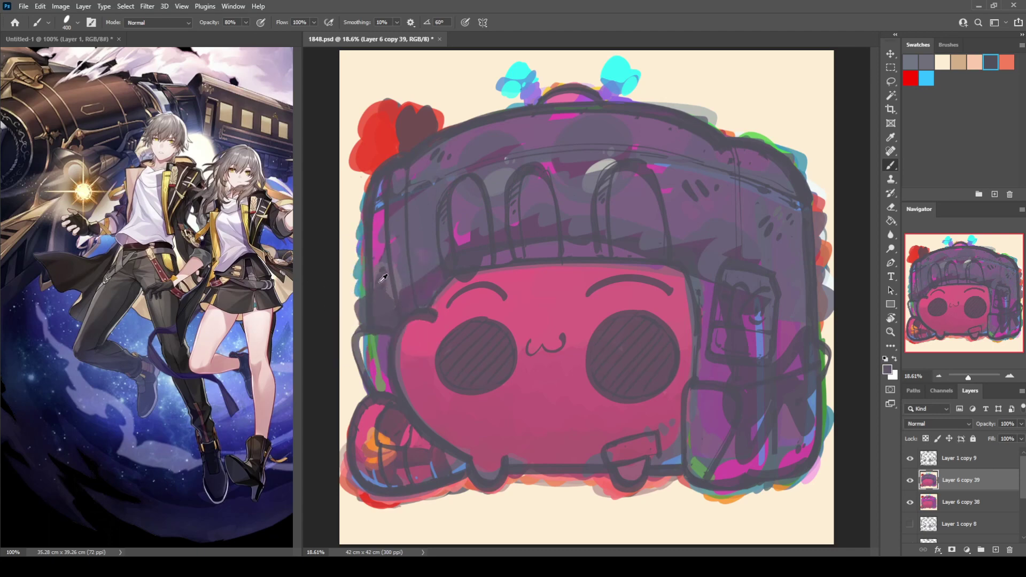
Cover the remaining bright patches around the fringe arches and on the left arm with sampled dark grey-violet
mouse_move(393, 297)
mouse_down()
mouse_move(377, 209)
mouse_move(398, 245)
mouse_move(434, 261)
mouse_move(463, 218)
mouse_move(558, 222)
mouse_move(616, 205)
mouse_move(492, 196)
mouse_move(594, 171)
mouse_move(685, 205)
mouse_move(701, 243)
mouse_move(775, 251)
mouse_move(772, 217)
mouse_up()
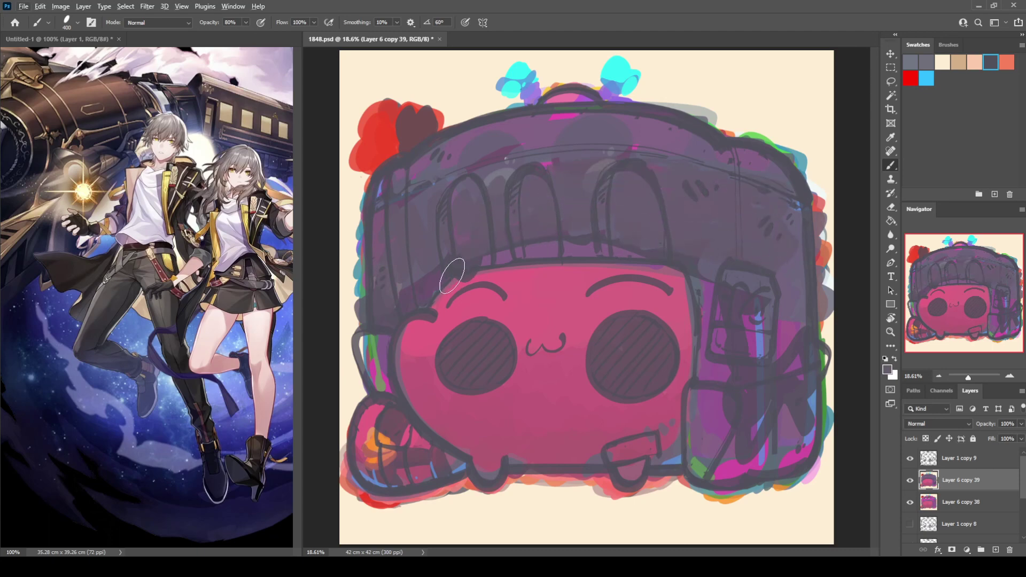
mouse_move(452, 276)
mouse_down()
mouse_move(561, 250)
mouse_move(614, 250)
mouse_move(713, 294)
mouse_move(743, 315)
mouse_up()
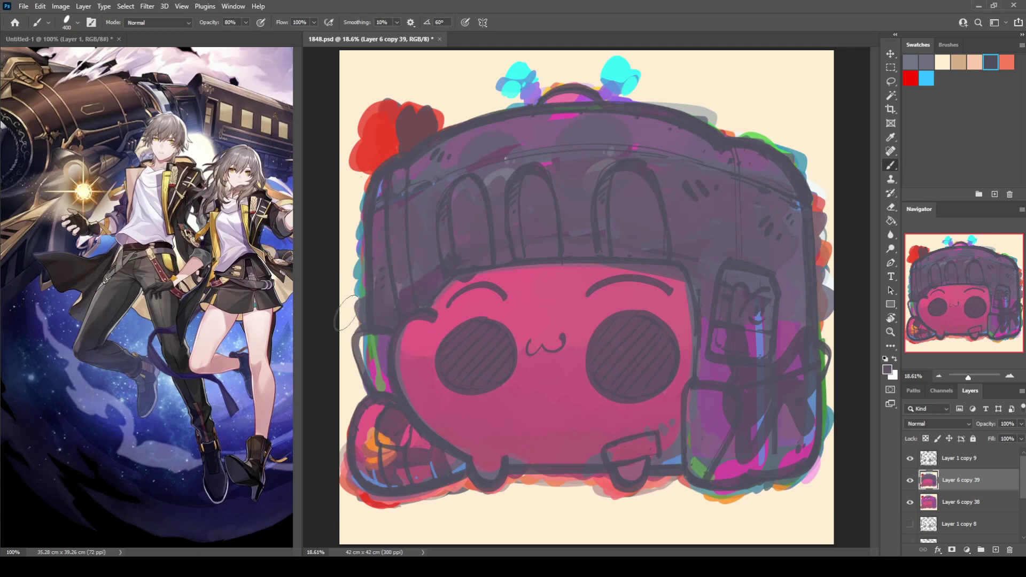
mouse_move(346, 313)
mouse_down()
mouse_move(353, 299)
mouse_move(355, 309)
mouse_up()
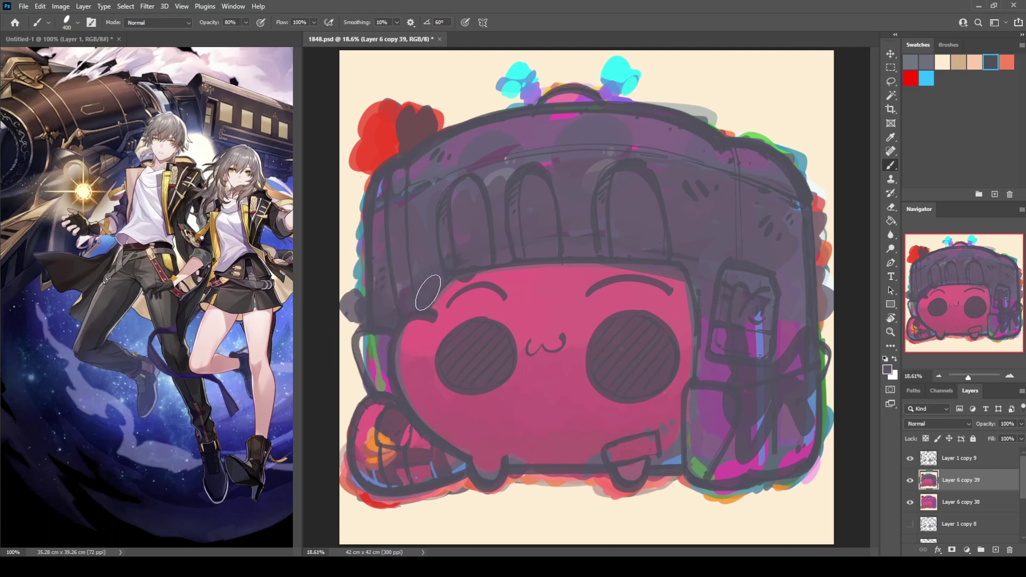
mouse_move(373, 385)
mouse_down()
mouse_move(374, 329)
mouse_move(376, 353)
mouse_up()
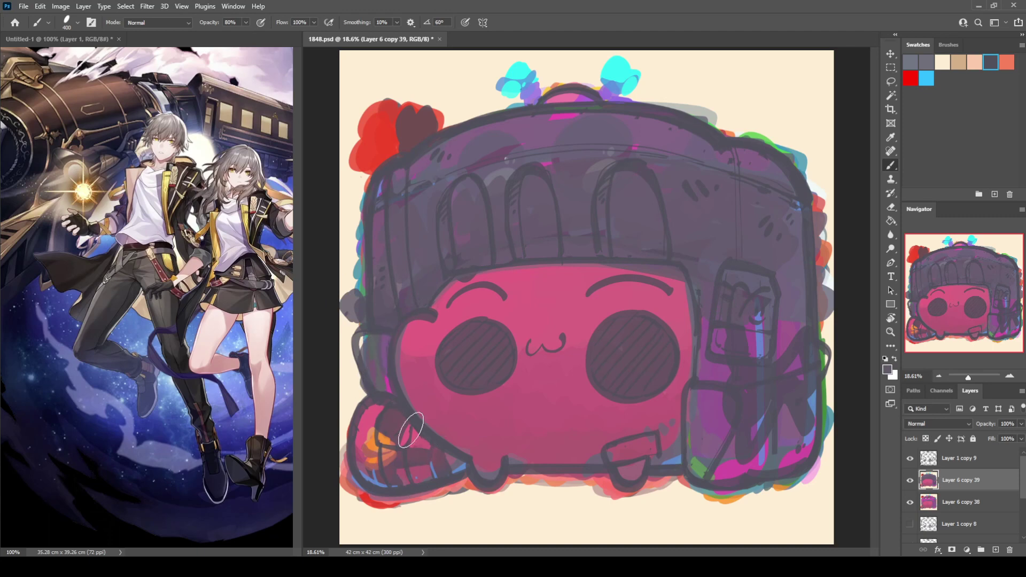
drag(718, 472, 712, 464)
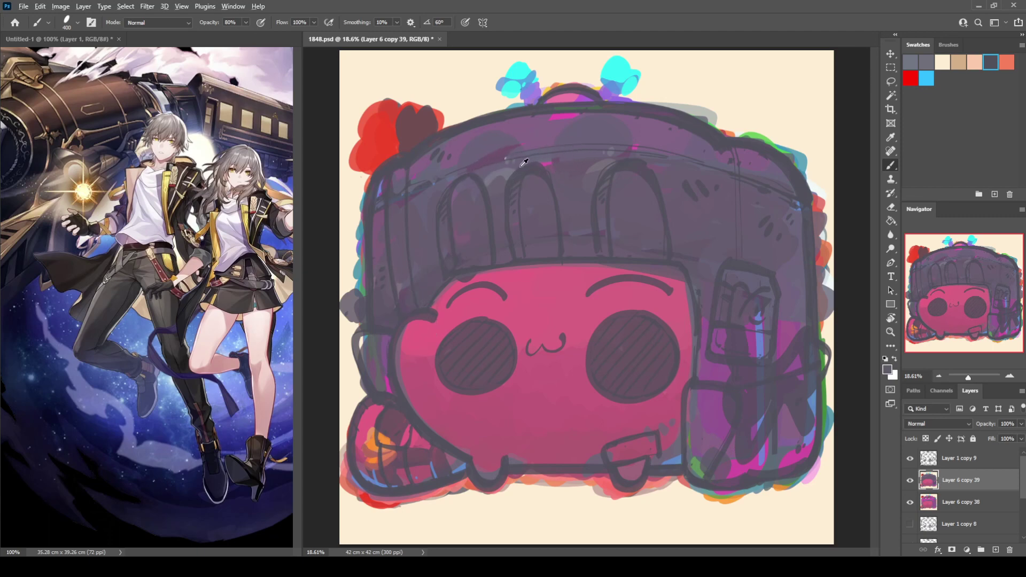
Block in the face and eyes with dark red-brown, then cover the upper half of the face with grey-violet
alt+click(539, 175)
mouse_move(451, 300)
mouse_down()
mouse_move(488, 286)
mouse_move(474, 305)
mouse_move(466, 297)
mouse_move(426, 319)
mouse_move(412, 349)
mouse_move(418, 374)
mouse_move(449, 322)
mouse_move(409, 361)
mouse_move(430, 414)
mouse_move(449, 418)
mouse_move(436, 363)
mouse_move(497, 468)
mouse_move(492, 445)
mouse_move(522, 442)
mouse_move(497, 342)
mouse_move(523, 343)
mouse_move(529, 289)
mouse_move(599, 276)
mouse_move(539, 318)
mouse_move(531, 393)
mouse_move(545, 405)
mouse_move(543, 323)
mouse_move(605, 316)
mouse_move(580, 329)
mouse_move(587, 442)
mouse_move(557, 463)
mouse_move(519, 457)
mouse_move(607, 457)
mouse_move(596, 421)
mouse_move(665, 459)
mouse_move(564, 394)
mouse_move(598, 345)
mouse_move(668, 410)
mouse_move(588, 306)
mouse_move(642, 300)
mouse_move(580, 307)
mouse_up()
alt+click(522, 456)
alt+click(588, 223)
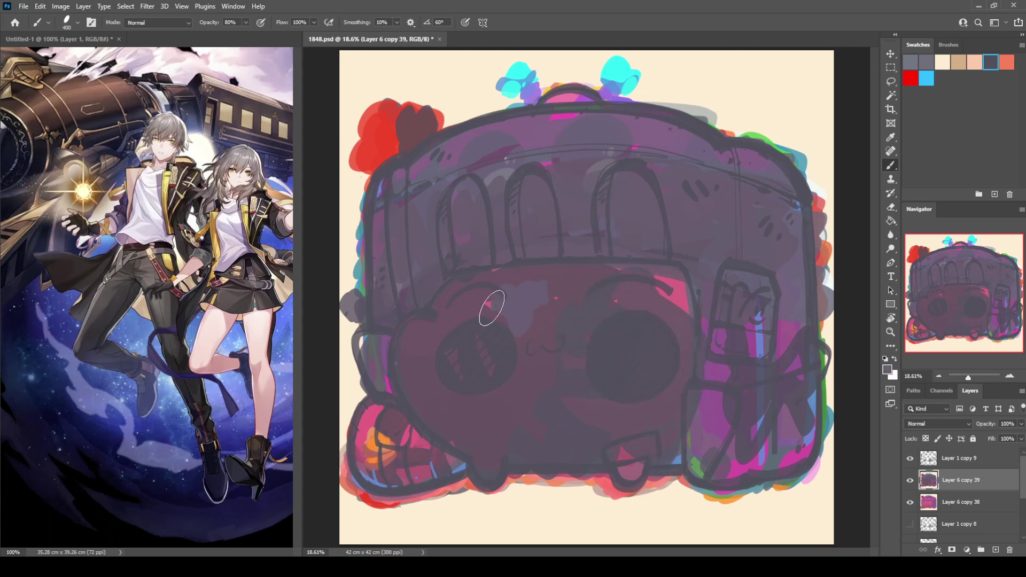
drag(485, 298, 488, 313)
mouse_move(426, 323)
mouse_down()
mouse_move(491, 373)
mouse_move(564, 366)
mouse_move(501, 292)
mouse_move(624, 283)
mouse_move(549, 330)
mouse_move(579, 375)
mouse_move(627, 321)
mouse_up()
mouse_move(665, 287)
mouse_down()
mouse_move(672, 366)
mouse_move(659, 408)
mouse_up()
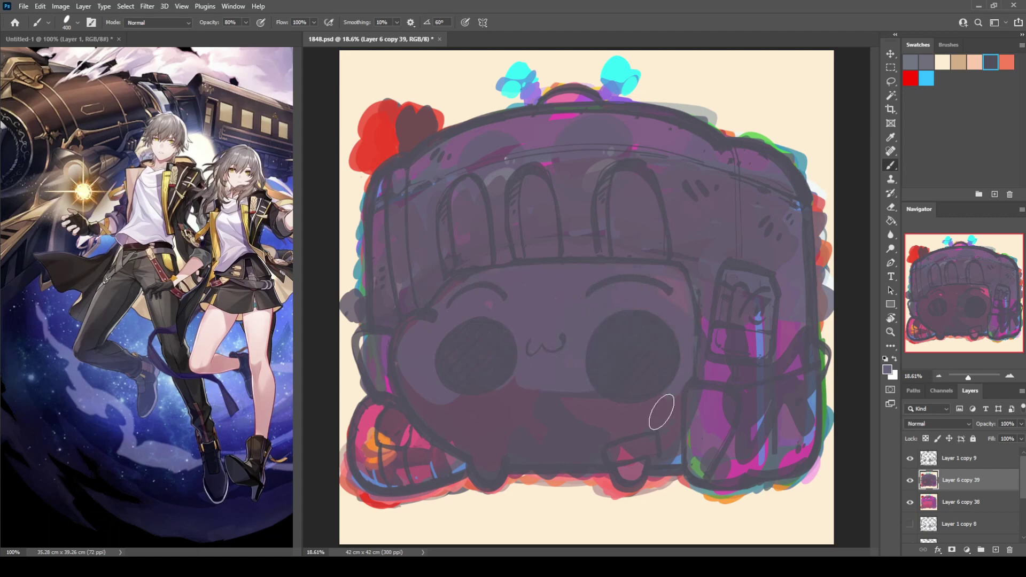
Paint grey-violet over the hat's upper band and across the lower face down to the feet
alt+click(586, 126)
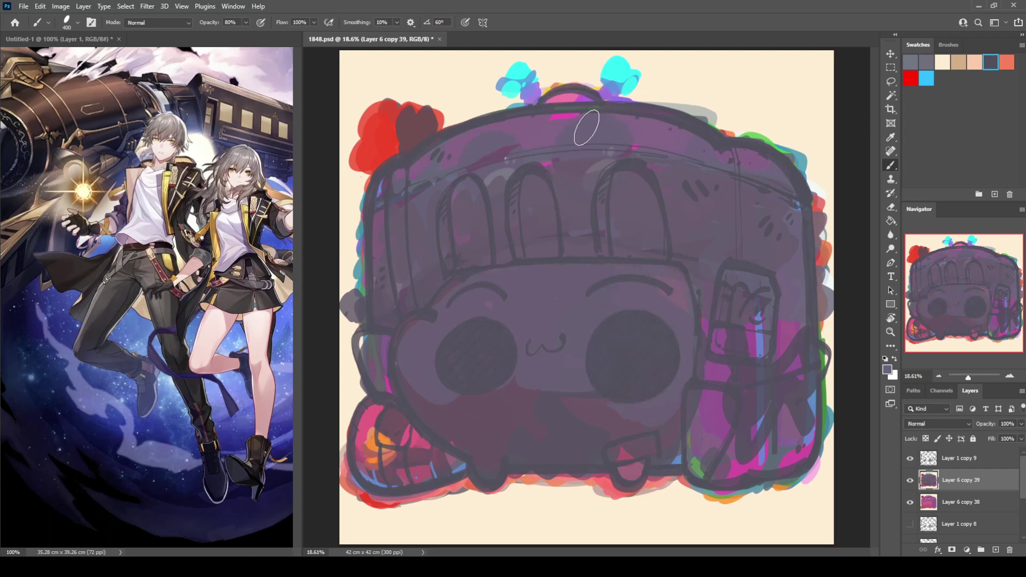
drag(586, 126, 555, 117)
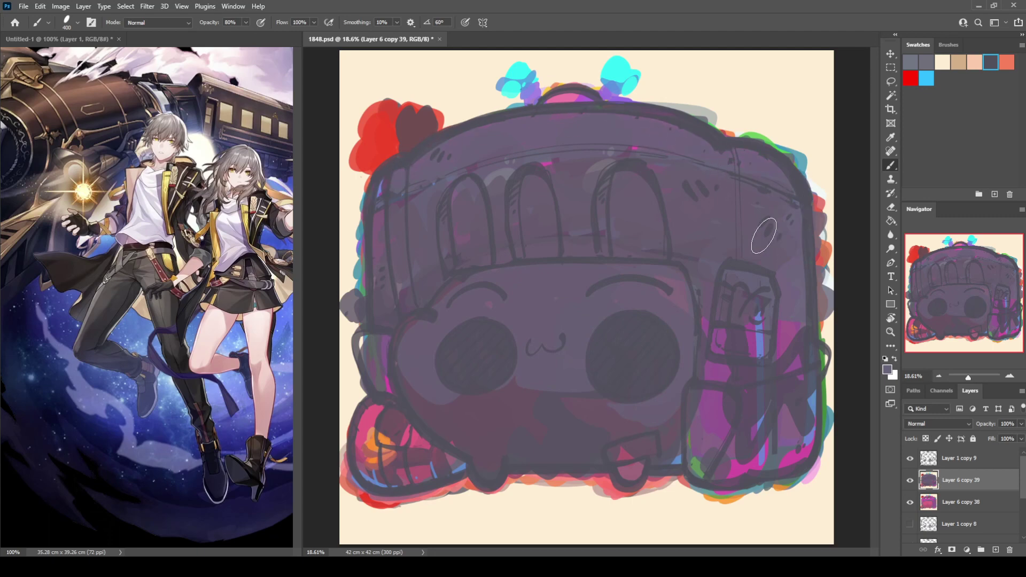
alt+click(593, 414)
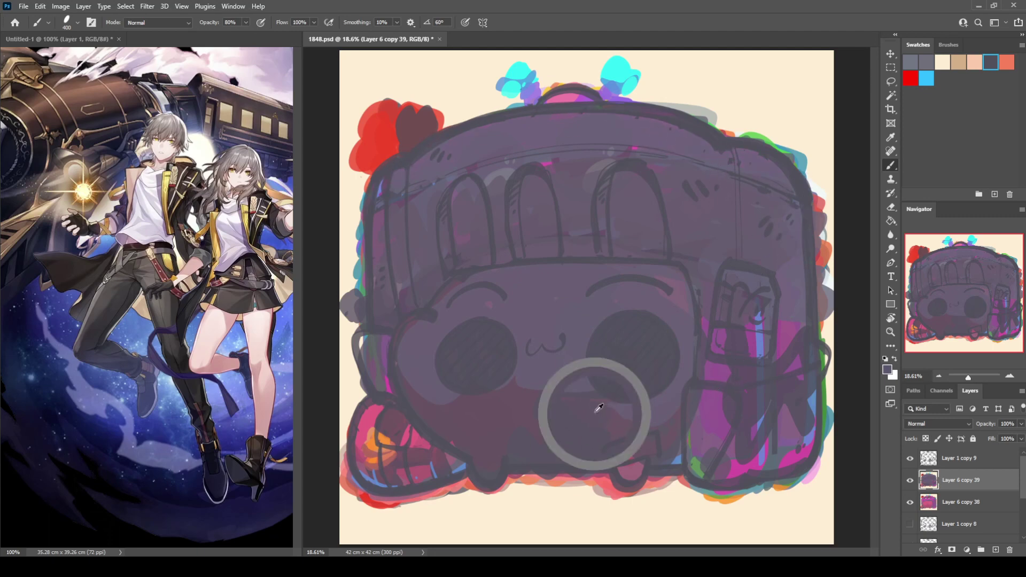
alt+click(632, 416)
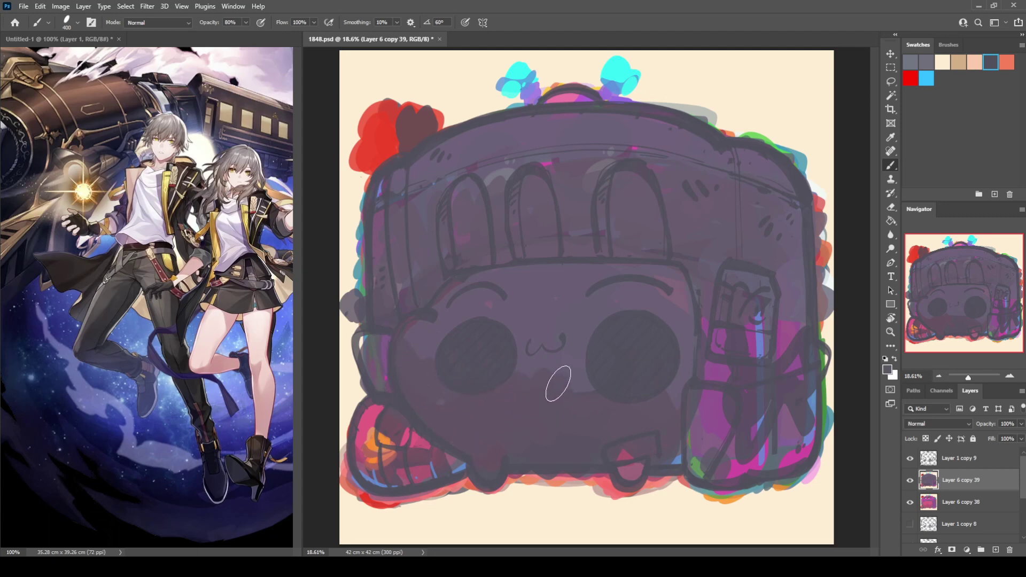
drag(684, 366, 689, 426)
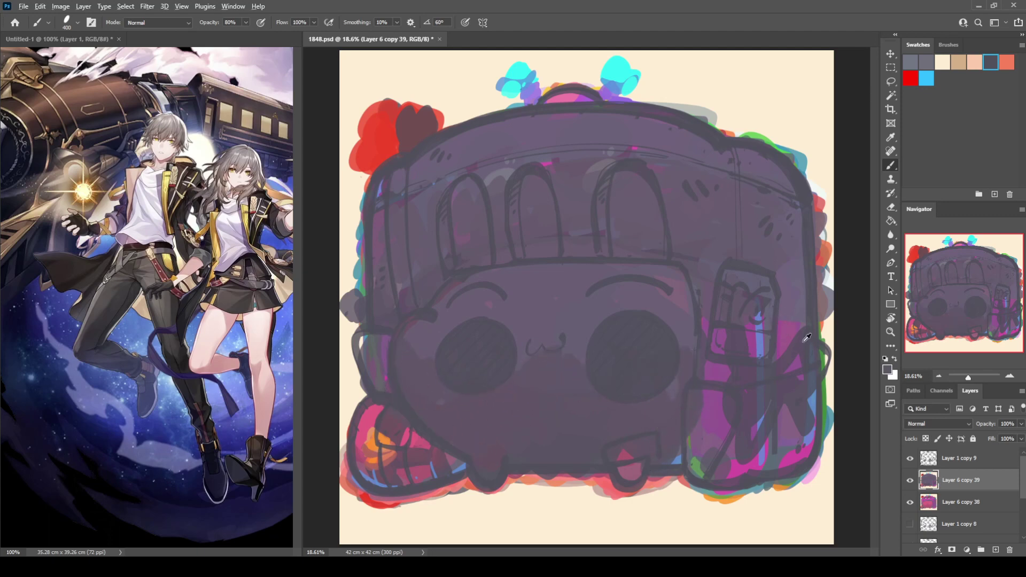
Cover the magenta and blue areas on the body's right side, around the badge and below it, with dark grey-violet
mouse_move(807, 338)
mouse_down()
mouse_move(782, 320)
mouse_move(747, 354)
mouse_move(699, 343)
mouse_move(689, 320)
mouse_up()
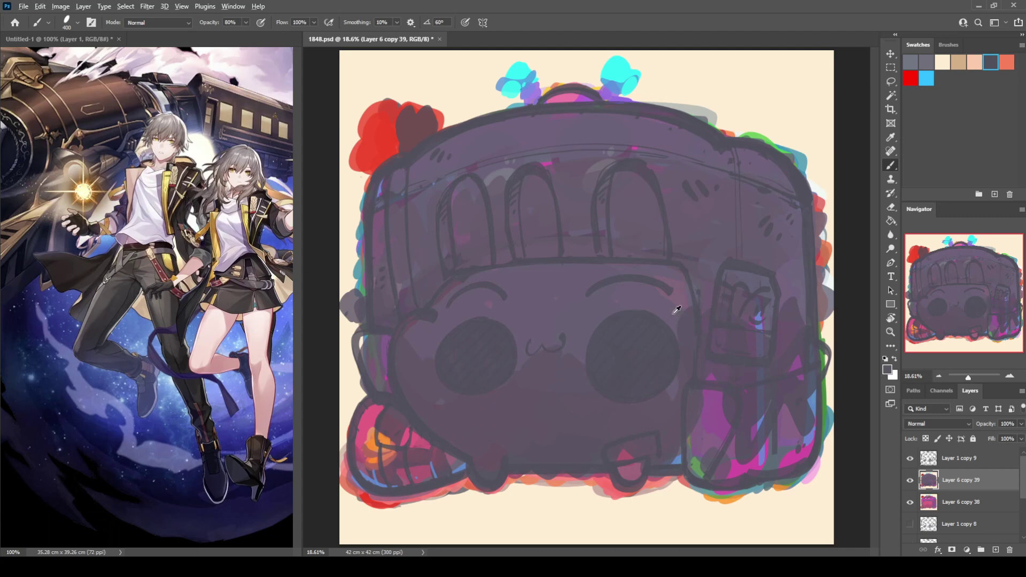
mouse_move(753, 319)
mouse_down()
mouse_move(721, 363)
mouse_move(738, 373)
mouse_move(812, 367)
mouse_move(754, 420)
mouse_move(711, 344)
mouse_up()
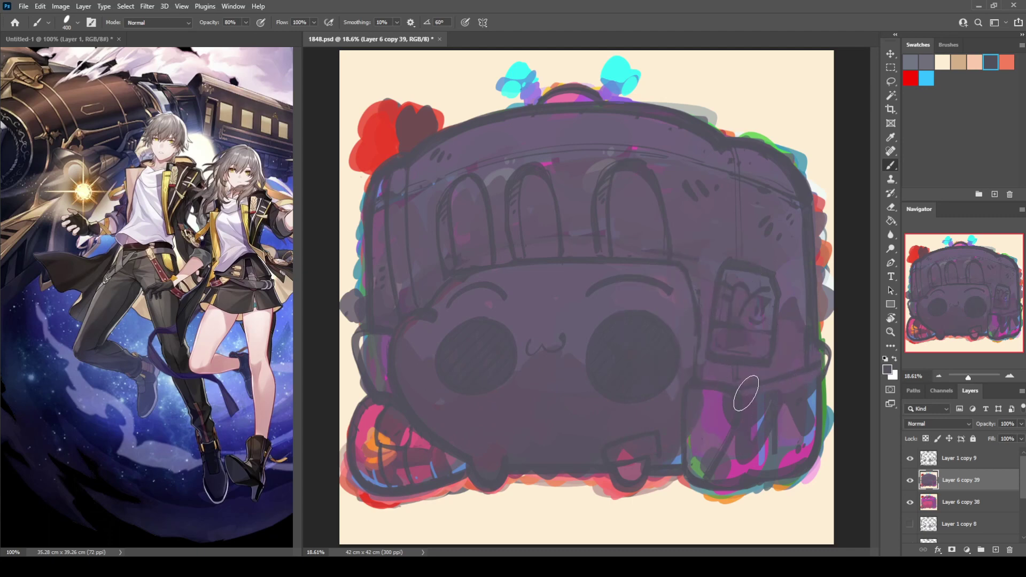
mouse_move(757, 425)
mouse_down()
mouse_move(745, 468)
mouse_move(766, 456)
mouse_move(748, 449)
mouse_move(728, 458)
mouse_up()
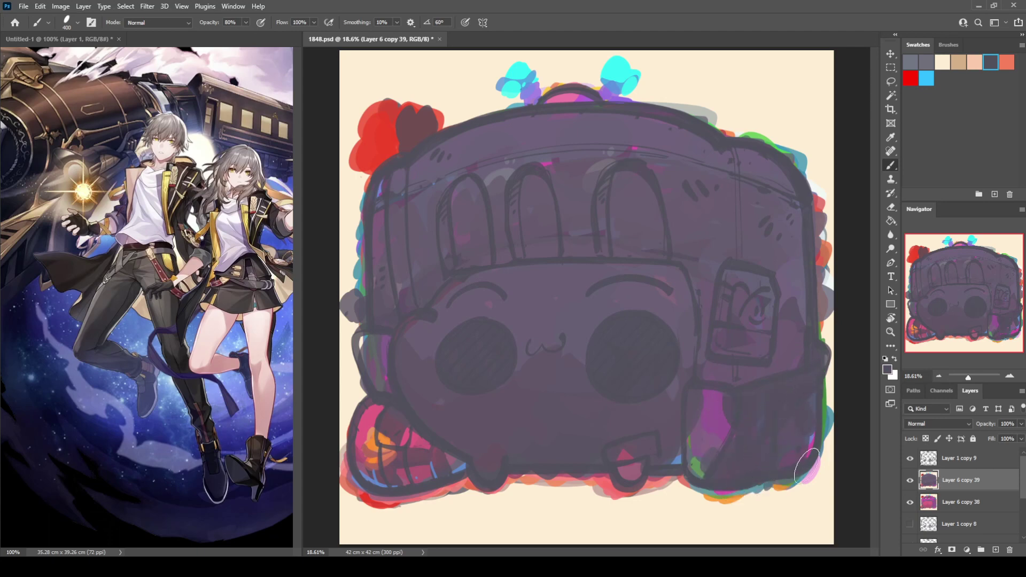
alt+click(820, 360)
mouse_move(810, 383)
mouse_down()
mouse_move(796, 394)
mouse_move(805, 430)
mouse_move(775, 390)
mouse_move(747, 428)
mouse_move(747, 449)
mouse_up()
mouse_move(798, 419)
mouse_down()
mouse_move(733, 458)
mouse_move(730, 408)
mouse_up()
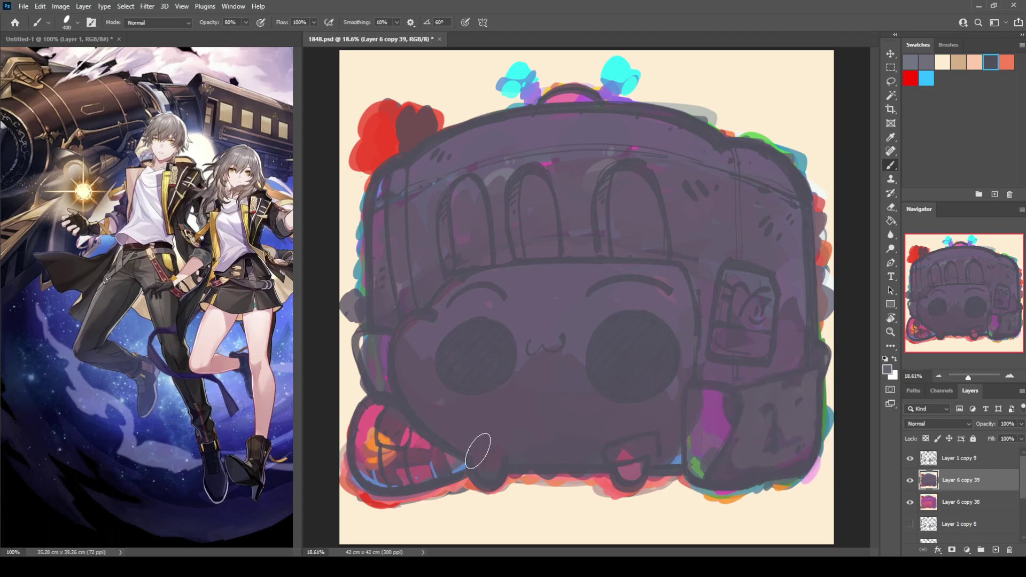
Paint the red and orange left foot over with dark grey-violet
alt+click(482, 425)
mouse_move(390, 448)
mouse_down()
mouse_move(381, 412)
mouse_move(391, 444)
mouse_move(466, 467)
mouse_up()
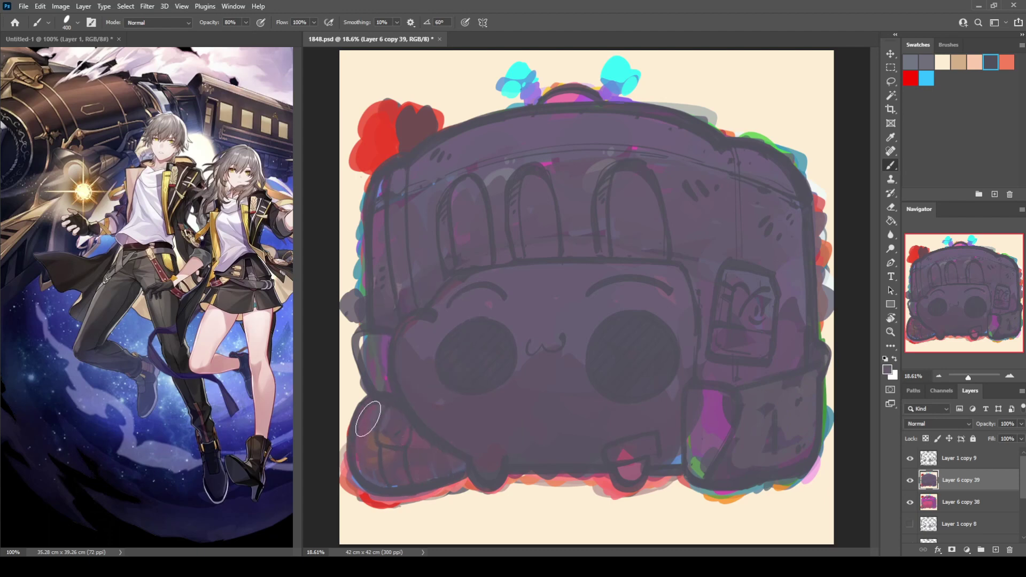
alt+click(457, 428)
mouse_move(369, 467)
mouse_down()
mouse_move(440, 456)
mouse_move(361, 470)
mouse_move(373, 484)
mouse_move(370, 426)
mouse_up()
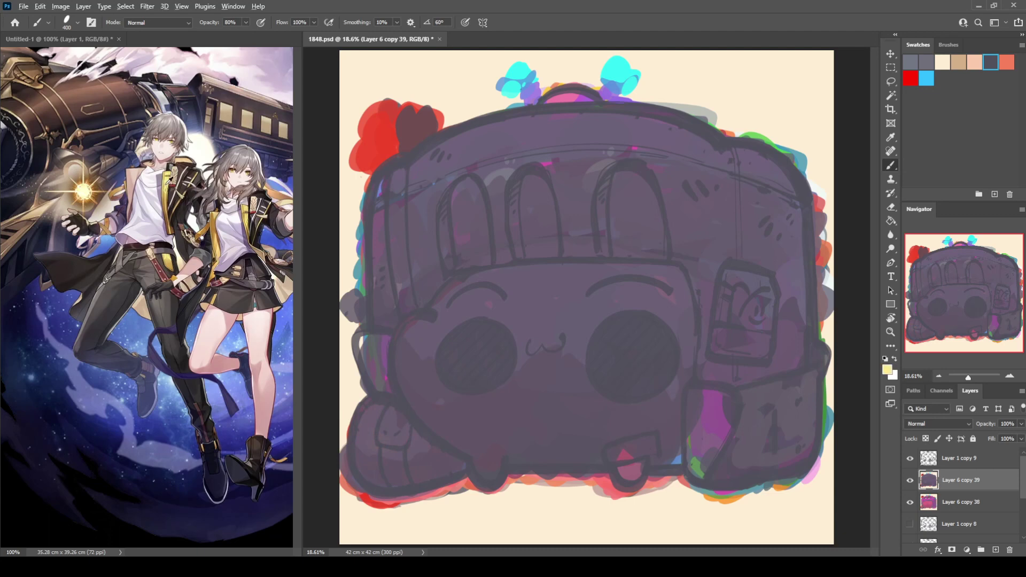
mouse_move(365, 398)
mouse_down()
mouse_move(374, 422)
mouse_move(403, 411)
mouse_up()
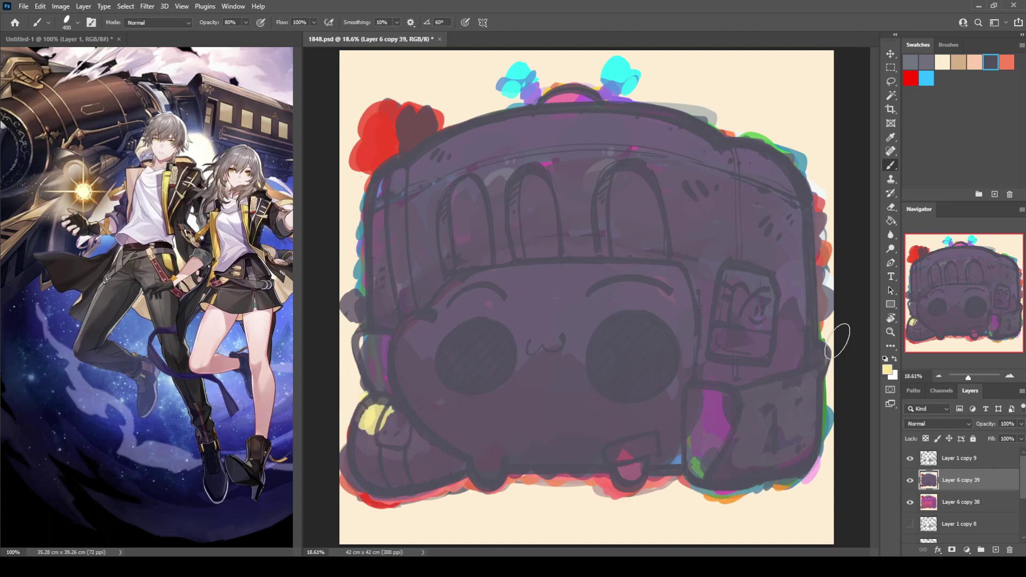
key(i)
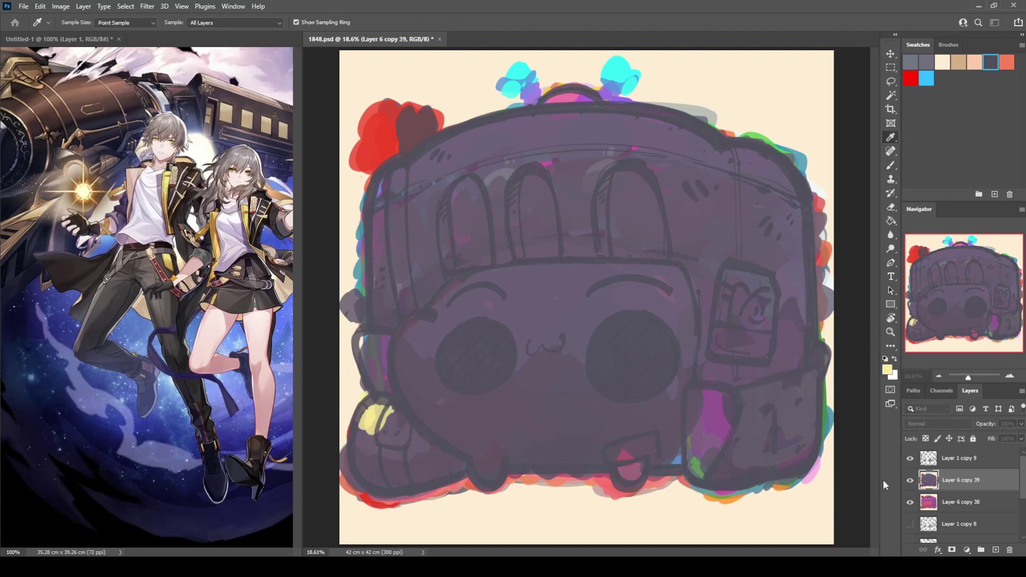
click(967, 348)
key(ctrl+z)
key(ctrl+z)
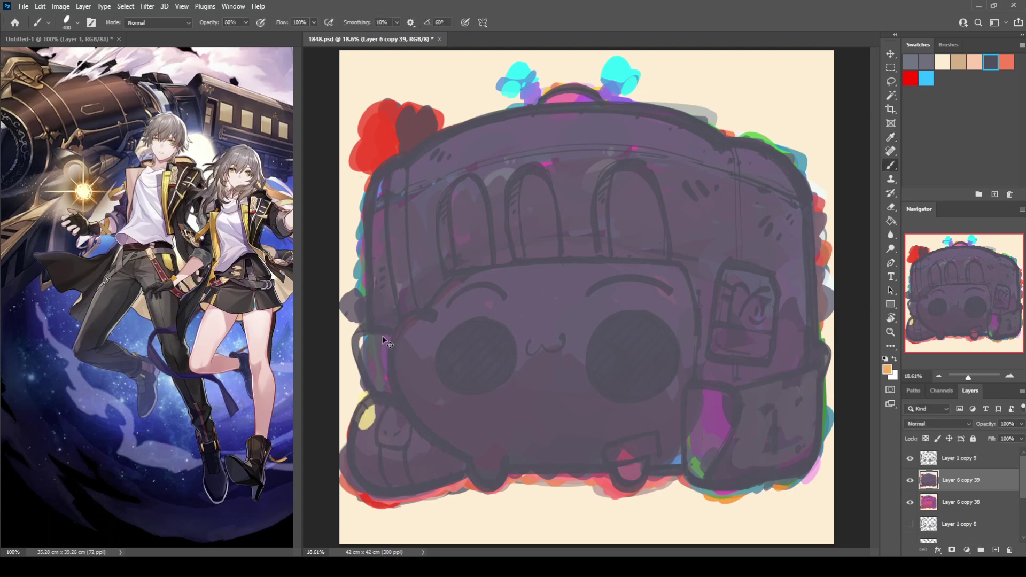
Paint the left arm and the narrow curved panel at the body's lower right orange
mouse_move(367, 344)
mouse_down()
mouse_move(378, 336)
mouse_move(376, 371)
mouse_up()
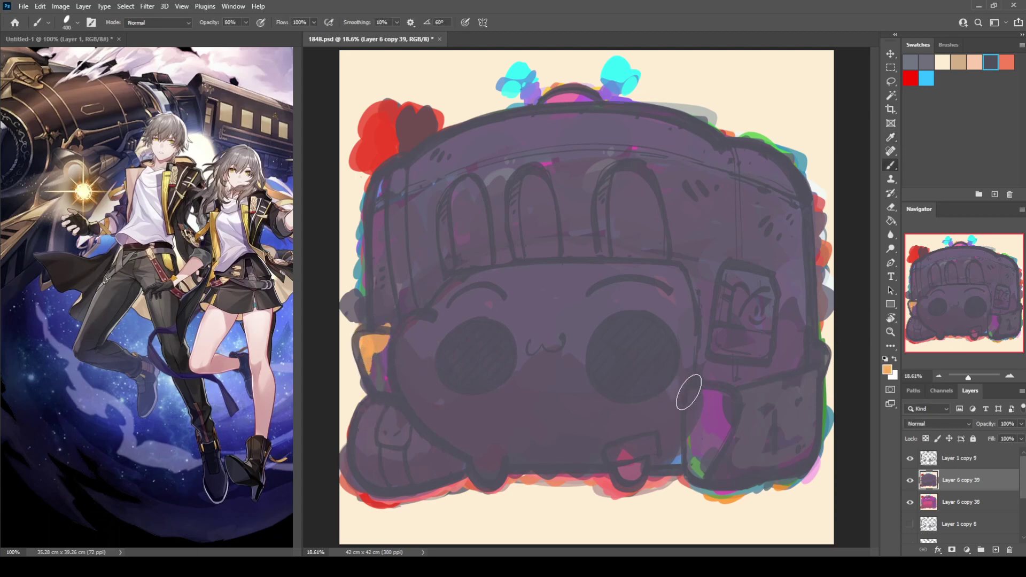
mouse_move(691, 397)
mouse_down()
mouse_move(712, 408)
mouse_move(733, 405)
mouse_move(718, 430)
mouse_up()
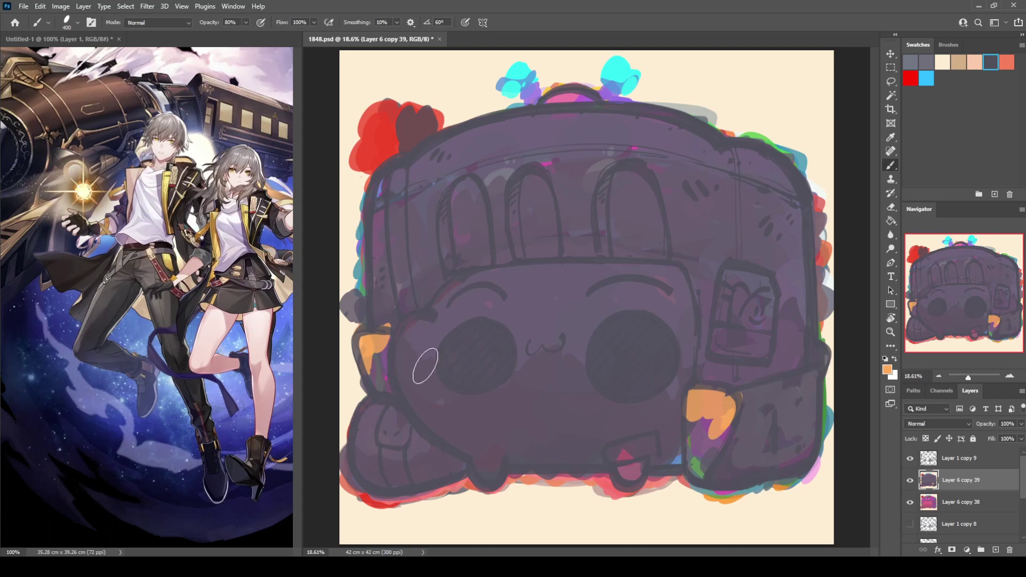
drag(374, 345, 381, 398)
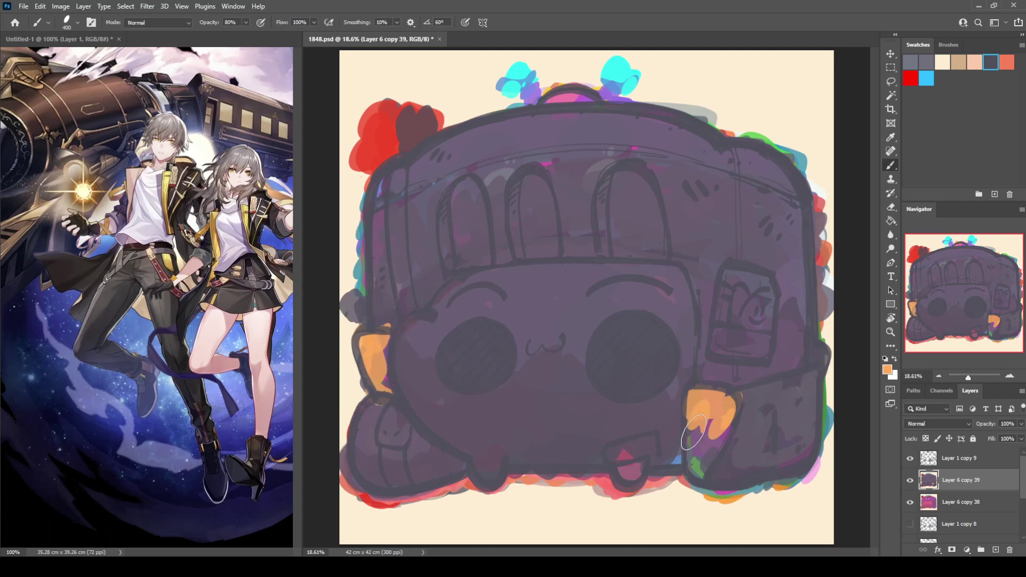
drag(693, 431, 721, 446)
Cover the pink patch on the small right foot with grey-violet, then brush muted grey-brown over the hat's knob, upper band and outer edges
alt+click(650, 452)
drag(640, 458, 641, 451)
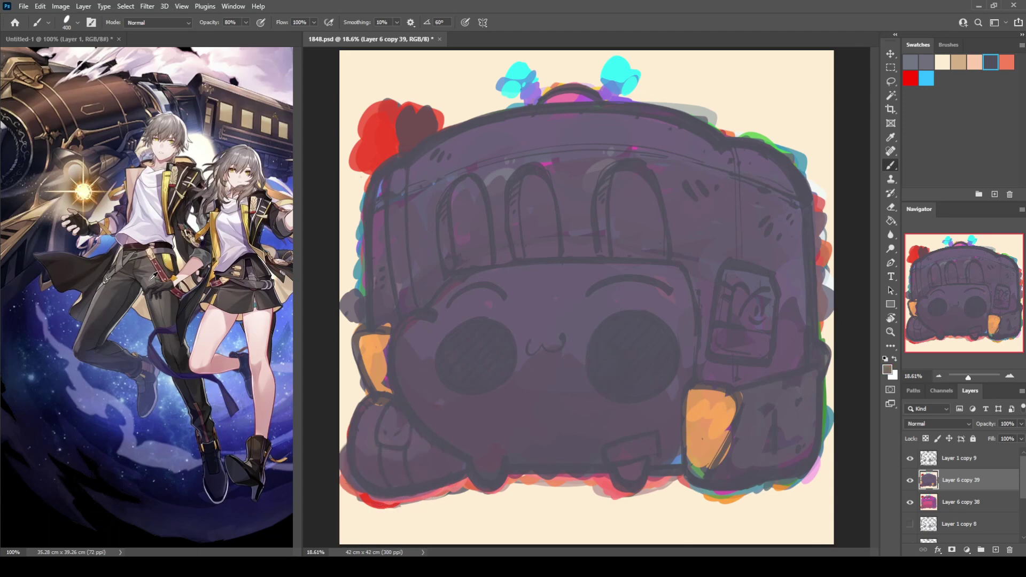
drag(534, 125, 692, 128)
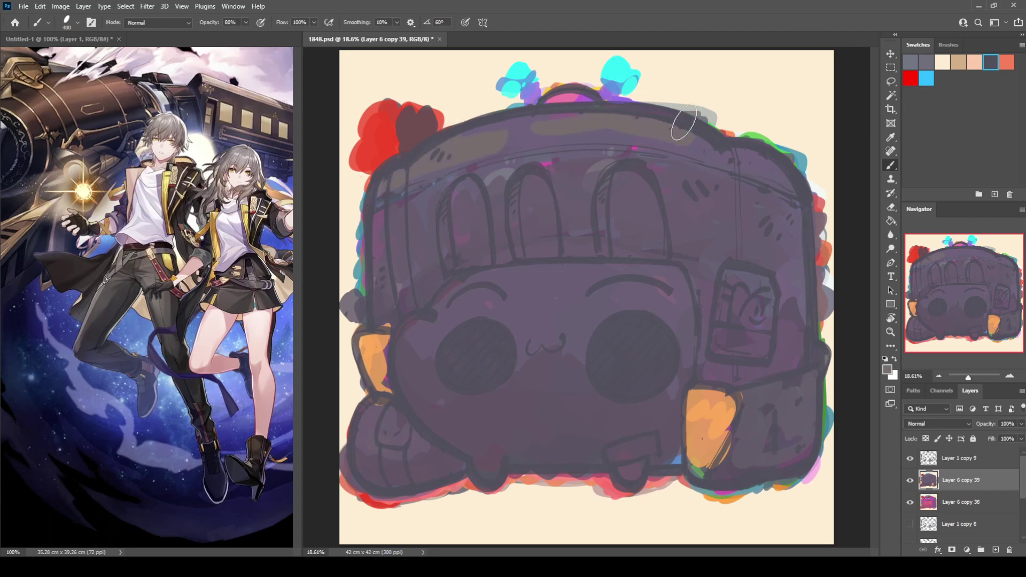
drag(553, 96, 639, 96)
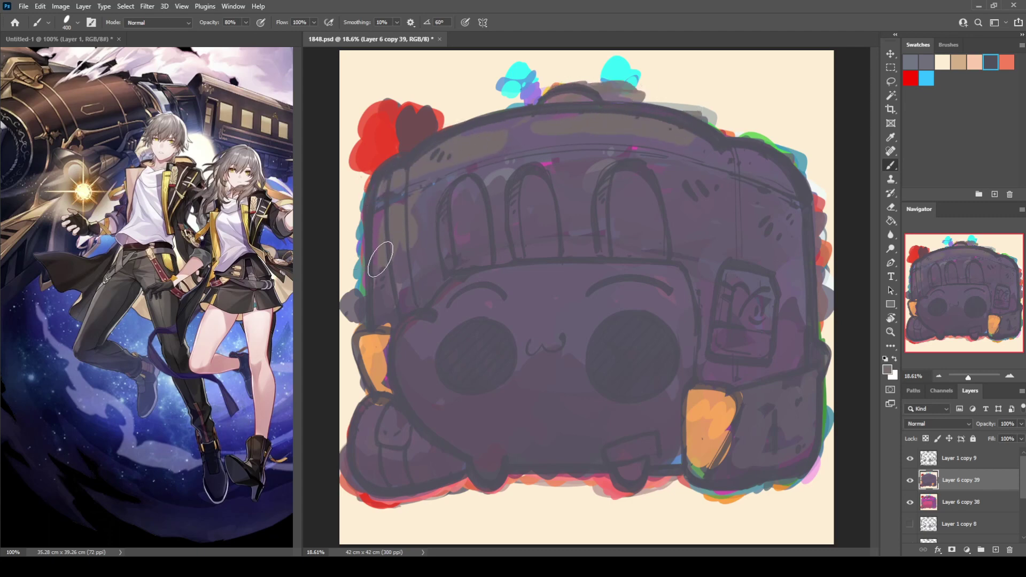
mouse_move(775, 193)
mouse_down()
mouse_move(773, 144)
mouse_move(710, 158)
mouse_up()
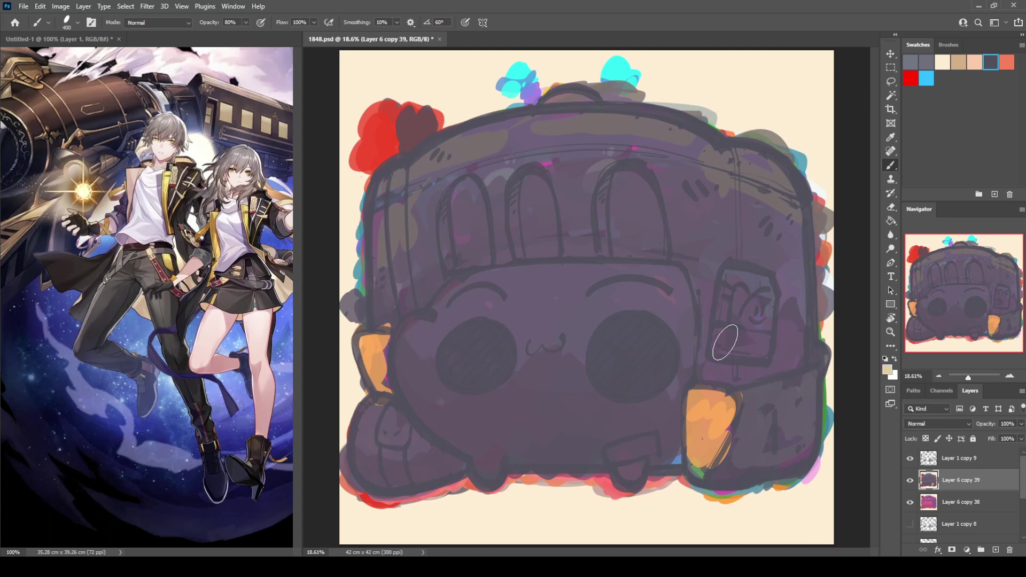
Paint the thin diagonal strap on the body's right side, the hat's left vertical stripe and the rectangular badge orange
drag(746, 394, 830, 355)
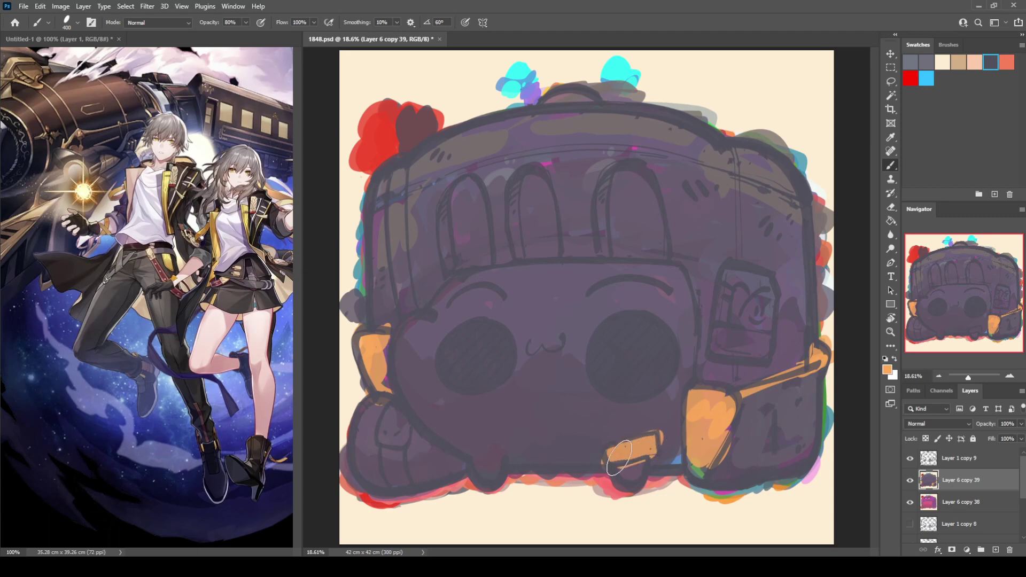
mouse_move(396, 182)
mouse_down()
mouse_move(408, 285)
mouse_move(400, 184)
mouse_move(406, 235)
mouse_up()
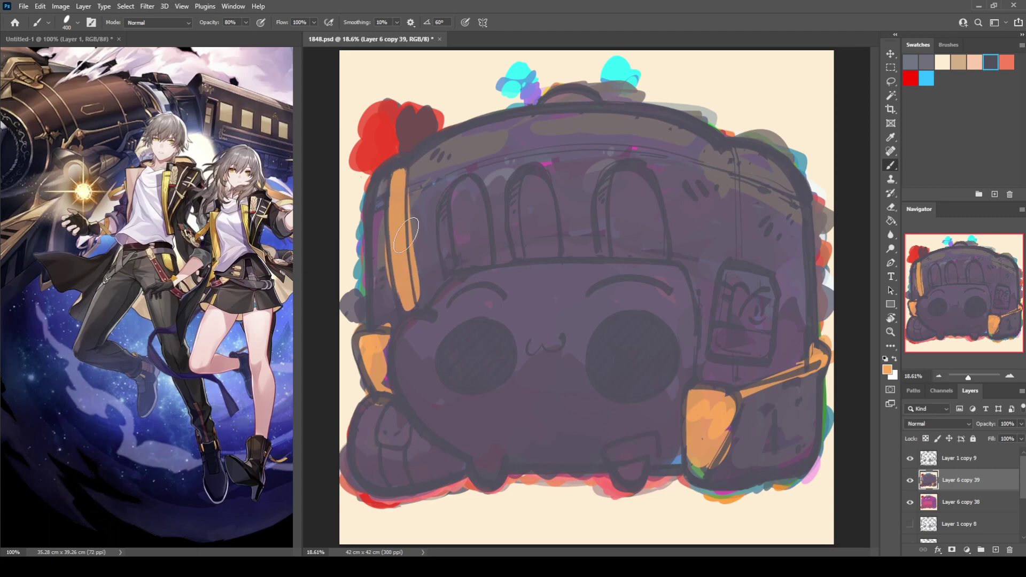
mouse_move(724, 288)
mouse_down()
mouse_move(730, 342)
mouse_move(764, 320)
mouse_move(753, 350)
mouse_up()
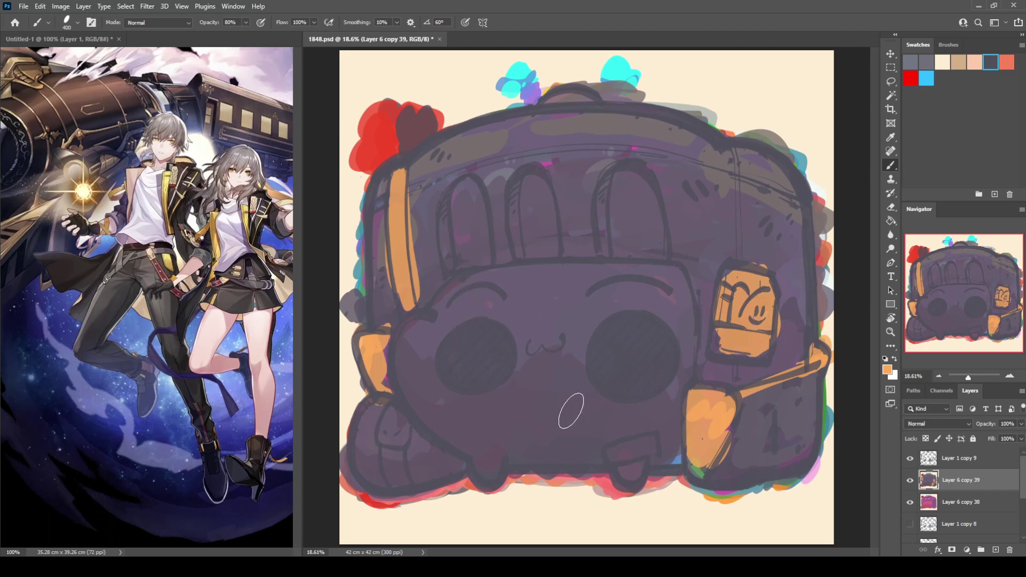
Paint the vertical band on the large left foot dark red and go over it with a brighter red
alt+click(469, 449)
alt+click(718, 474)
mouse_move(394, 427)
mouse_down()
mouse_move(401, 481)
mouse_move(390, 464)
mouse_up()
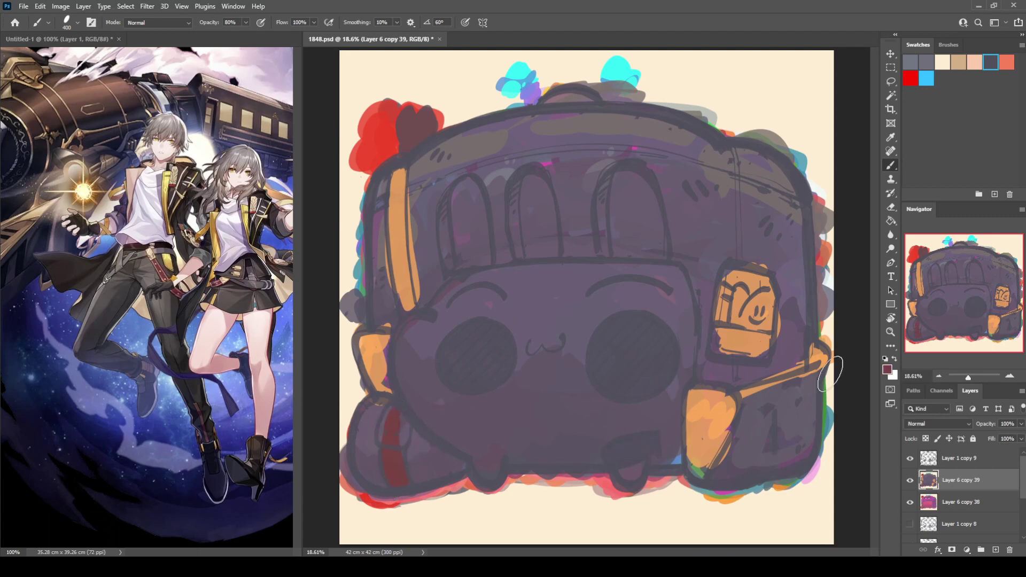
key(i)
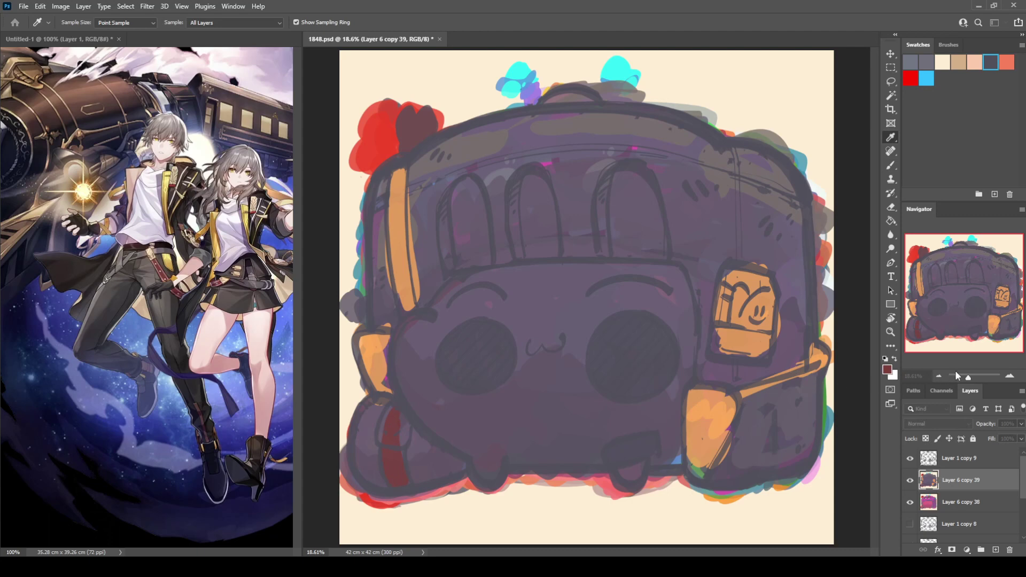
key(b)
mouse_move(412, 451)
mouse_down()
mouse_move(393, 463)
mouse_move(399, 483)
mouse_move(399, 434)
mouse_up()
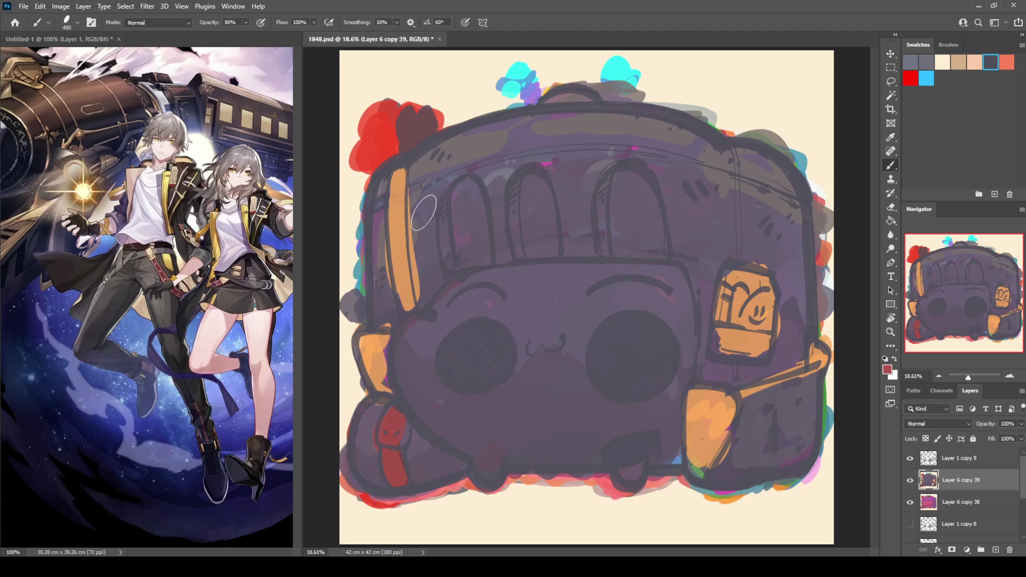
Duplicate the colour layer and brush muted grey-violet over the hat's orange left stripe
alt+click(426, 242)
drag(416, 216, 414, 282)
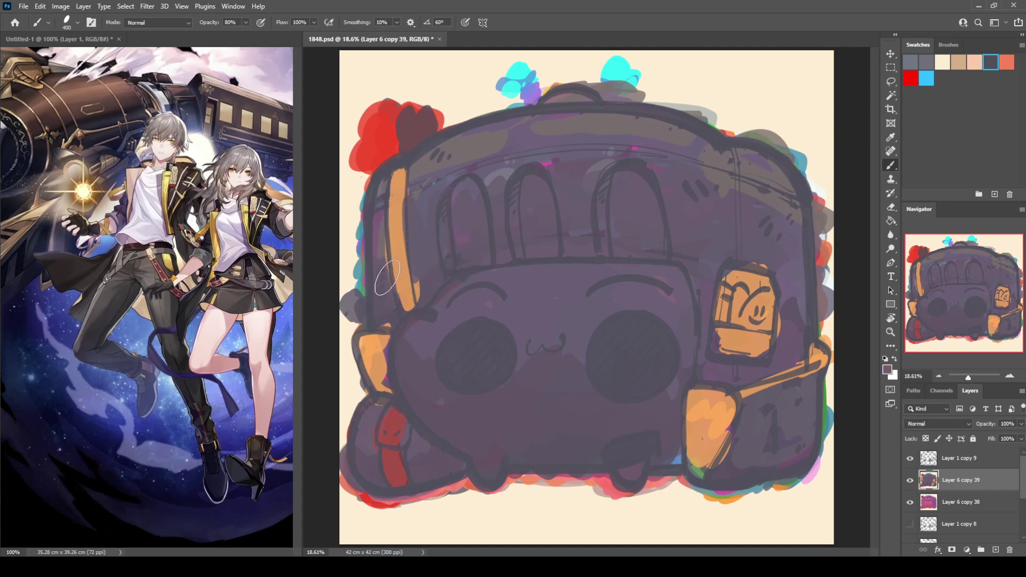
key(ctrl+j)
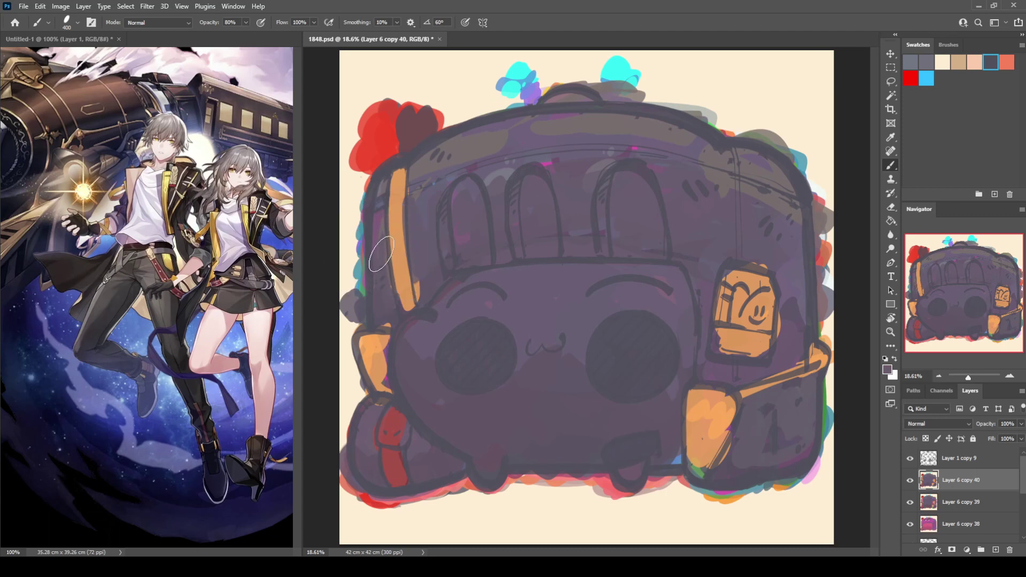
mouse_move(419, 276)
mouse_down()
mouse_move(423, 304)
mouse_move(411, 254)
mouse_move(392, 297)
mouse_move(418, 292)
mouse_move(411, 305)
mouse_move(400, 293)
mouse_move(393, 212)
mouse_move(422, 167)
mouse_up()
alt+click(390, 297)
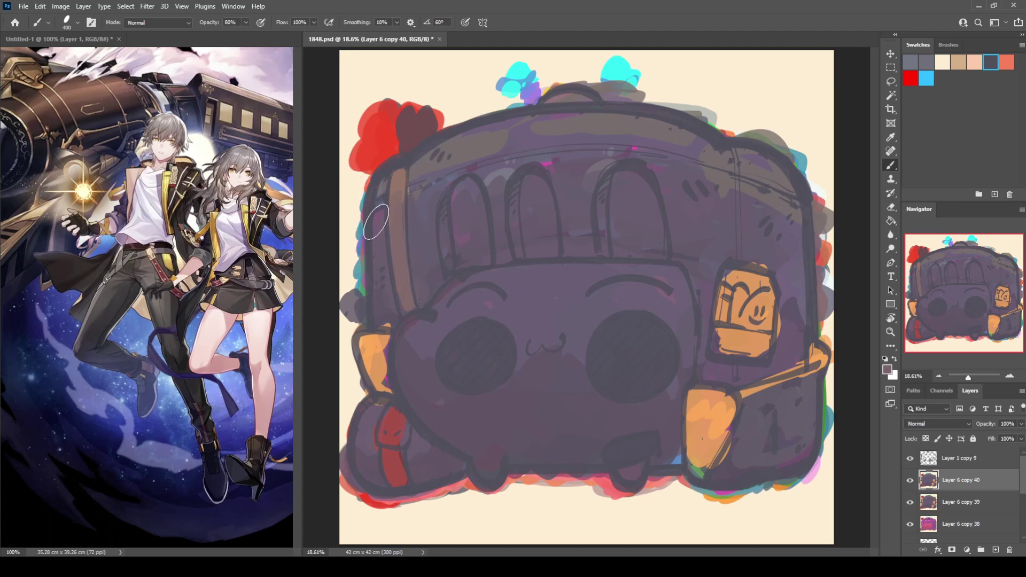
Cover the brown upper band and magenta specks across the hat with grey-violet
alt+click(437, 182)
alt+click(478, 136)
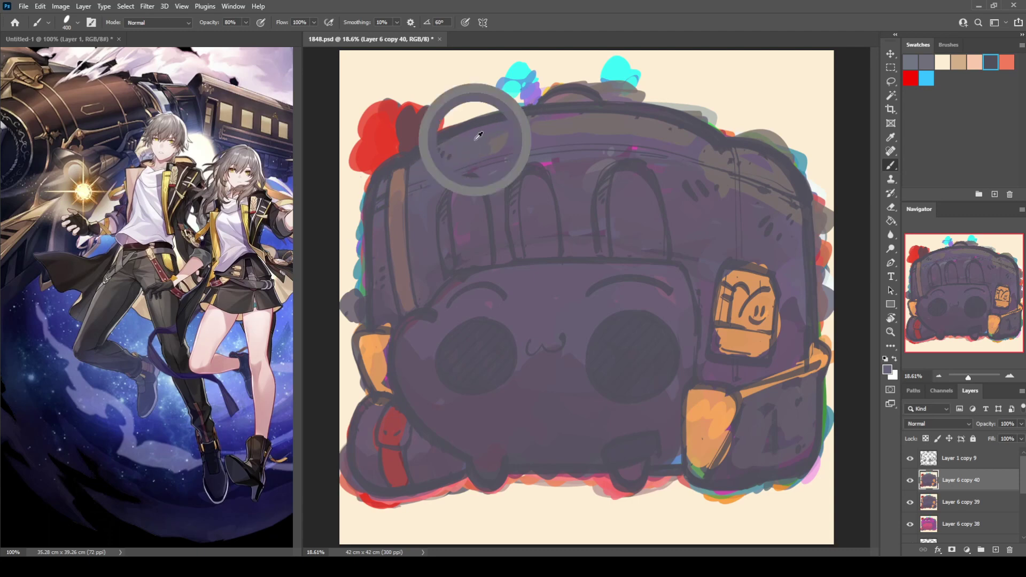
alt+click(505, 179)
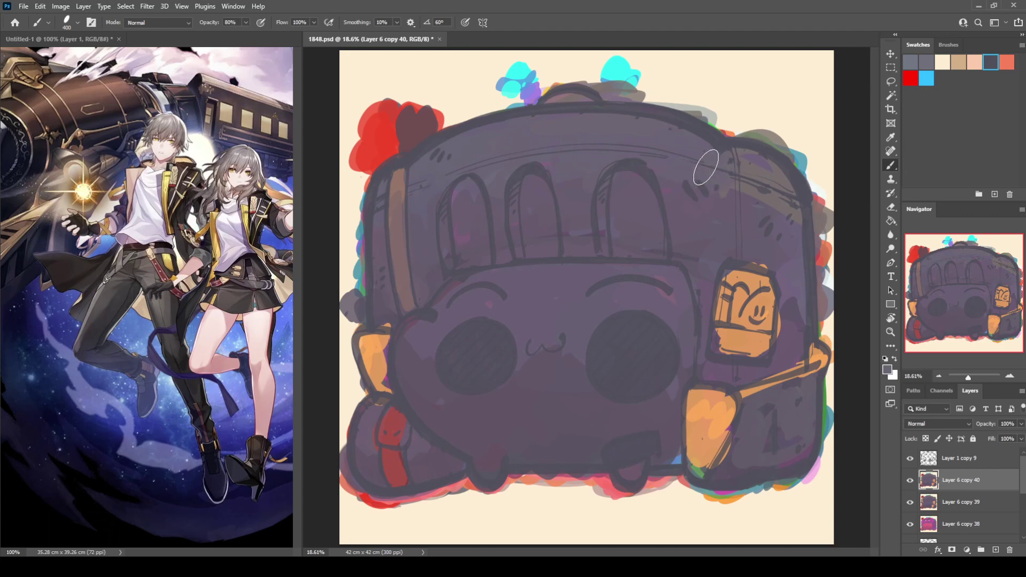
alt+click(423, 221)
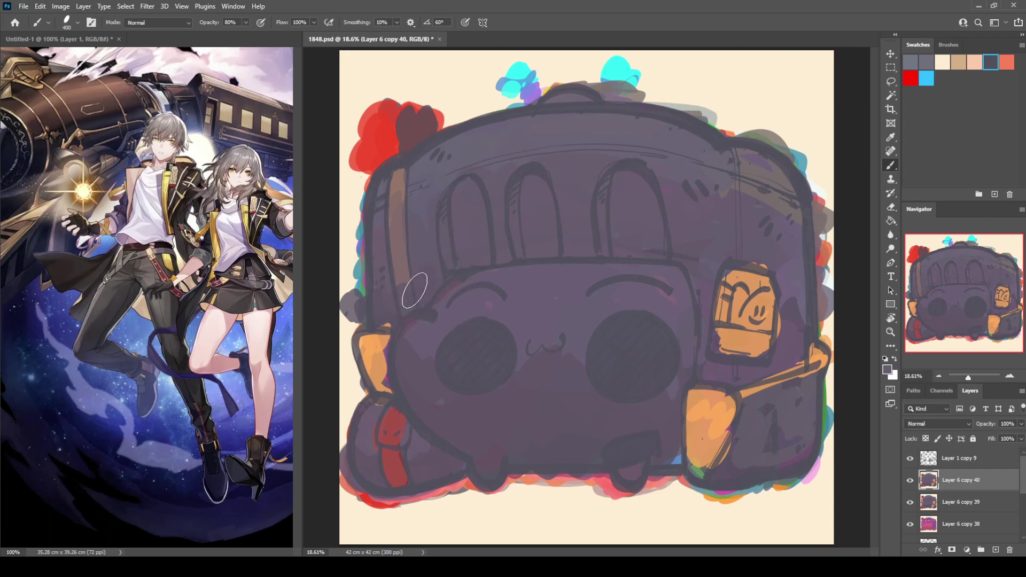
Glaze the lower part of the hat's left stripe with more grey-violet
alt+click(404, 278)
mouse_move(397, 282)
mouse_down()
mouse_move(395, 234)
mouse_move(396, 246)
mouse_move(405, 238)
mouse_move(400, 194)
mouse_up()
alt+click(400, 261)
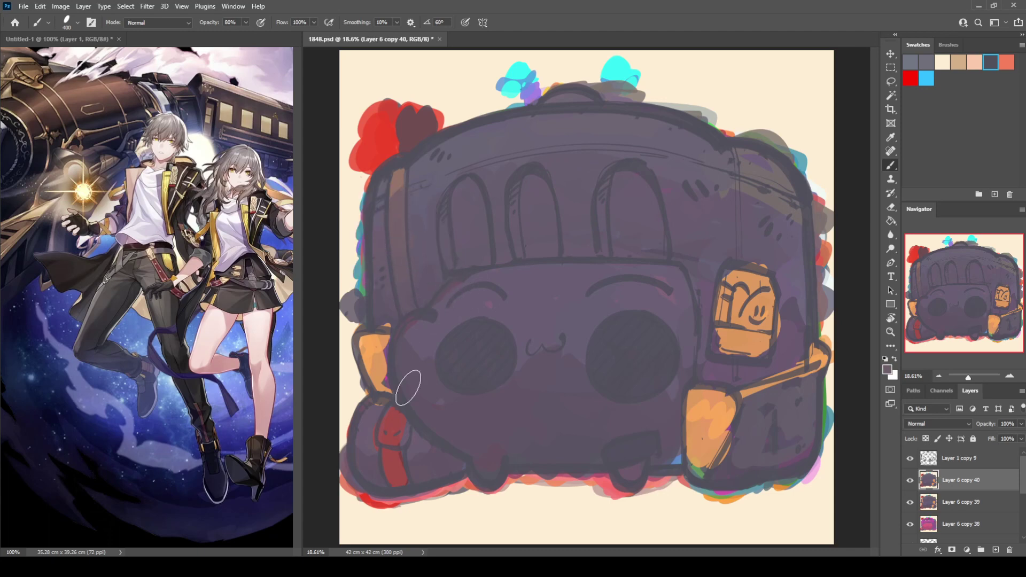
Shade the hat's lower edge above the face dark violet and cover the brown patch at its upper right corner
alt+click(419, 302)
alt+click(717, 227)
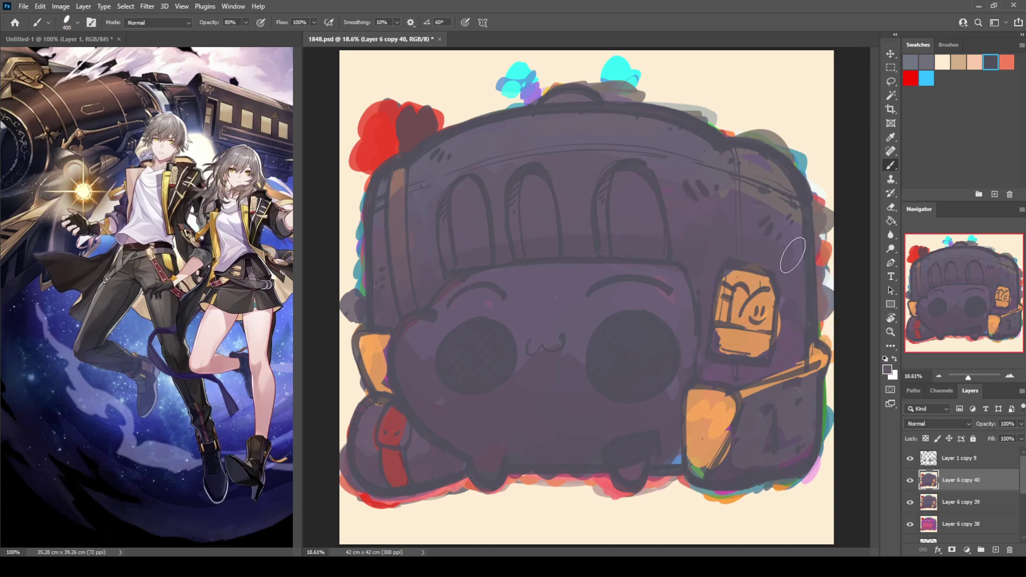
alt+click(725, 228)
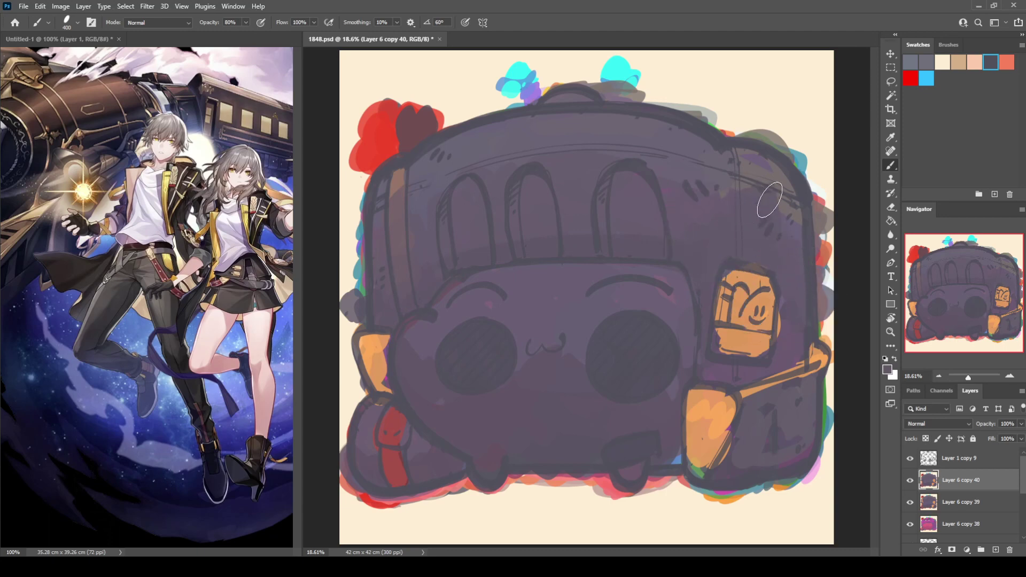
mouse_move(741, 178)
mouse_down()
mouse_move(780, 191)
mouse_move(776, 168)
mouse_up()
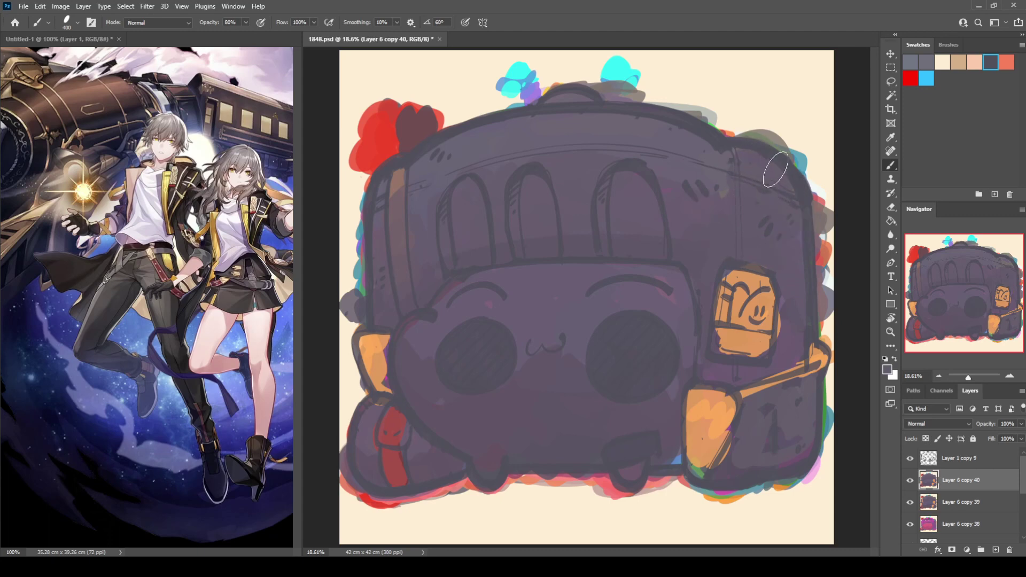
Even out the grey-violet across the hat's front, around the three arched shapes and over its right side
alt+click(689, 231)
alt+click(669, 169)
alt+click(422, 197)
alt+click(584, 167)
alt+click(667, 142)
alt+click(780, 217)
alt+click(748, 248)
Clean up the orange badge's edges and smooth the grey-violet surrounding it
drag(541, 350, 564, 335)
drag(785, 309, 776, 347)
mouse_move(716, 333)
mouse_down()
mouse_move(740, 361)
mouse_move(763, 350)
mouse_up()
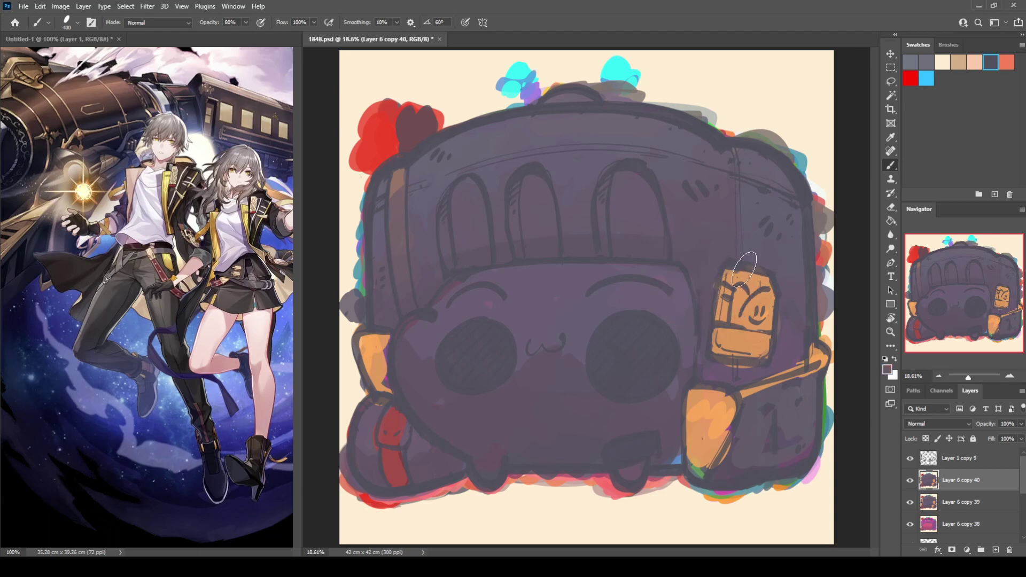
drag(745, 268, 765, 274)
key(ctrl+z)
alt+click(715, 369)
drag(717, 367, 754, 369)
Cover the blue patch at the body's lower right edge and smooth the lower body with dark grey-violet
alt+click(670, 398)
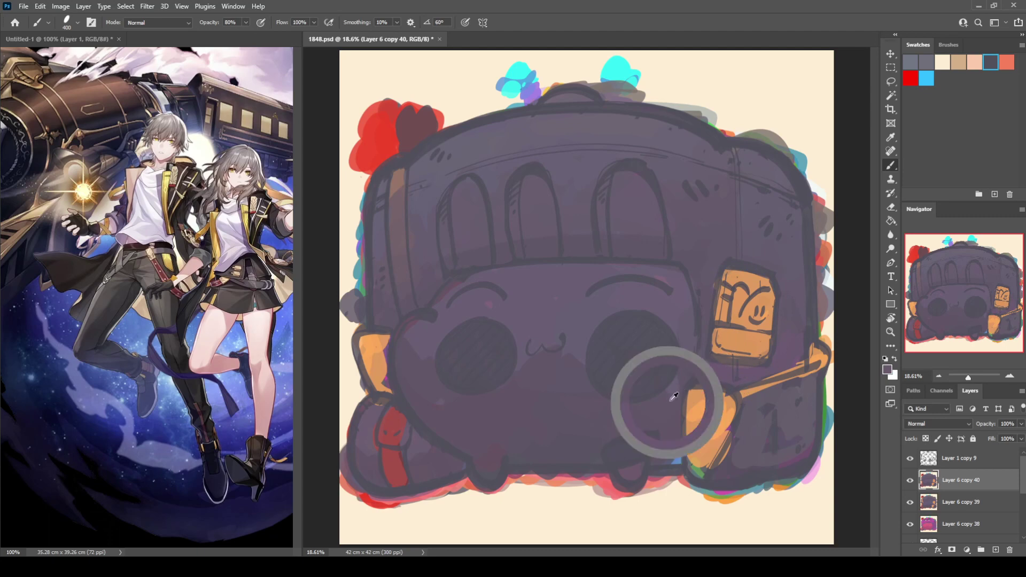
alt+click(675, 441)
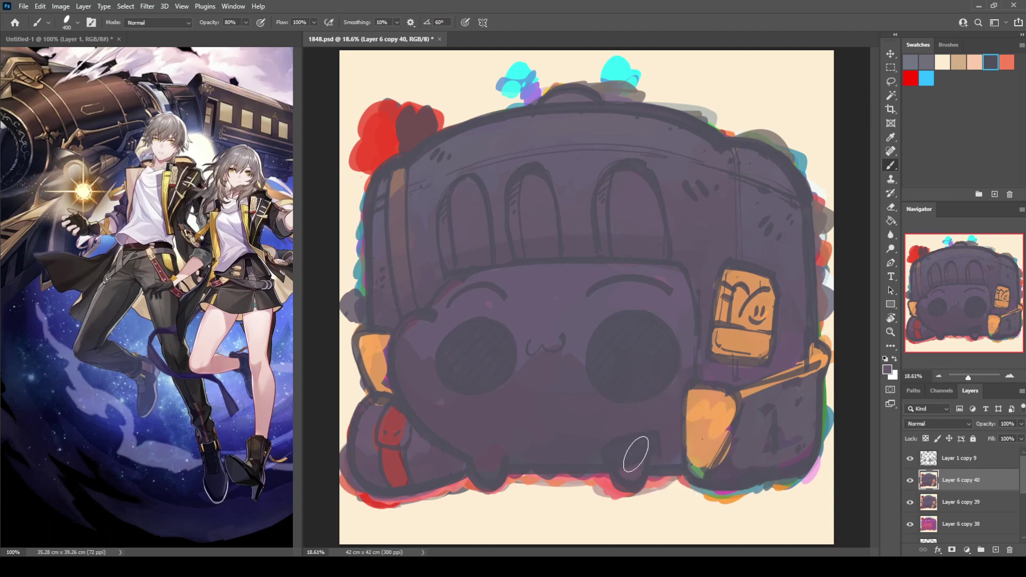
alt+click(460, 407)
alt+click(492, 462)
alt+click(549, 125)
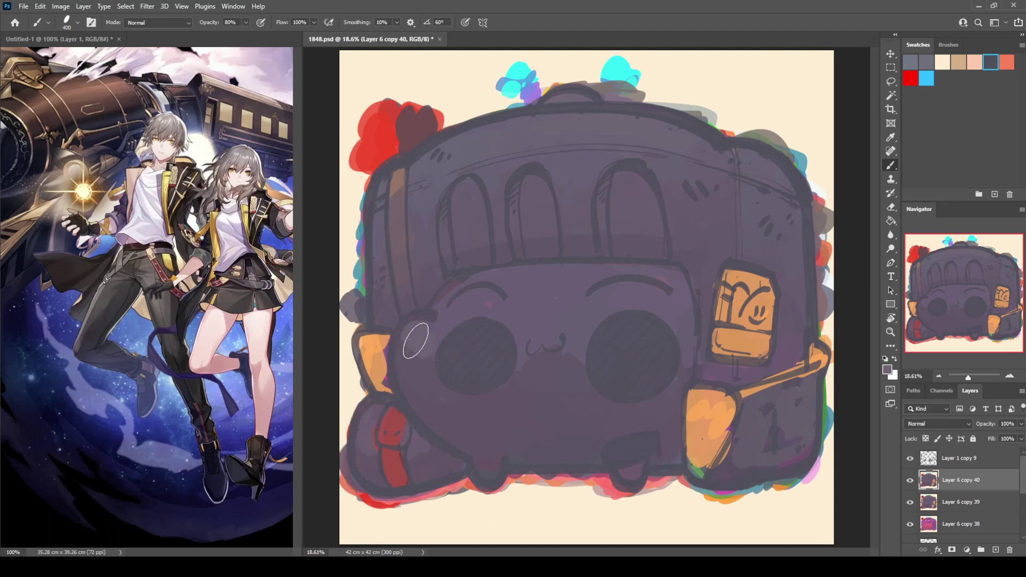
Brush lighter grey over the forehead and left side of the face, and lighten the two small feet
mouse_move(415, 341)
mouse_down()
mouse_move(446, 333)
mouse_move(460, 287)
mouse_move(514, 292)
mouse_move(492, 300)
mouse_up()
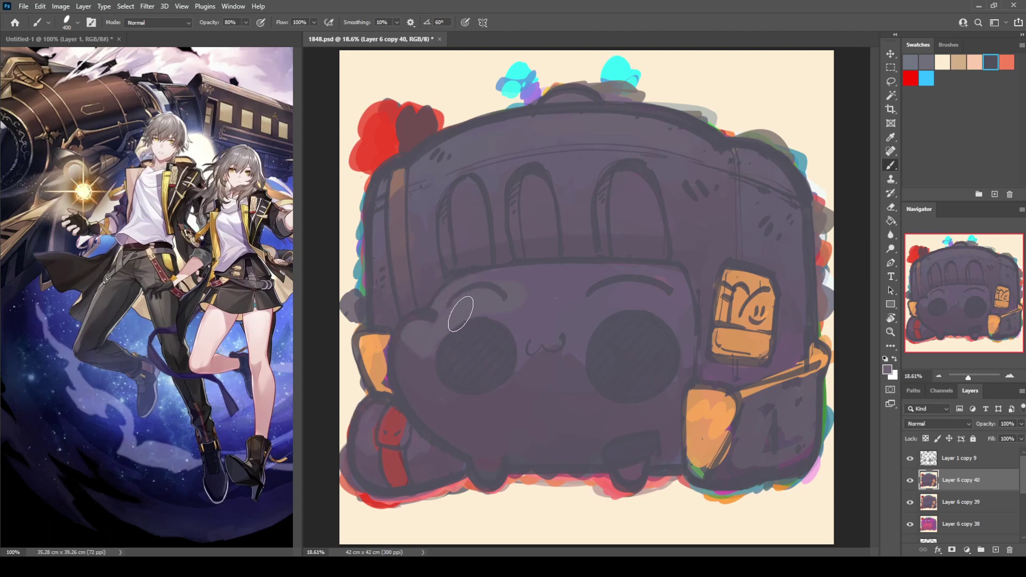
mouse_move(428, 339)
mouse_down()
mouse_move(410, 335)
mouse_move(417, 346)
mouse_up()
mouse_move(522, 294)
mouse_down()
mouse_move(522, 312)
mouse_move(531, 304)
mouse_up()
alt+click(581, 308)
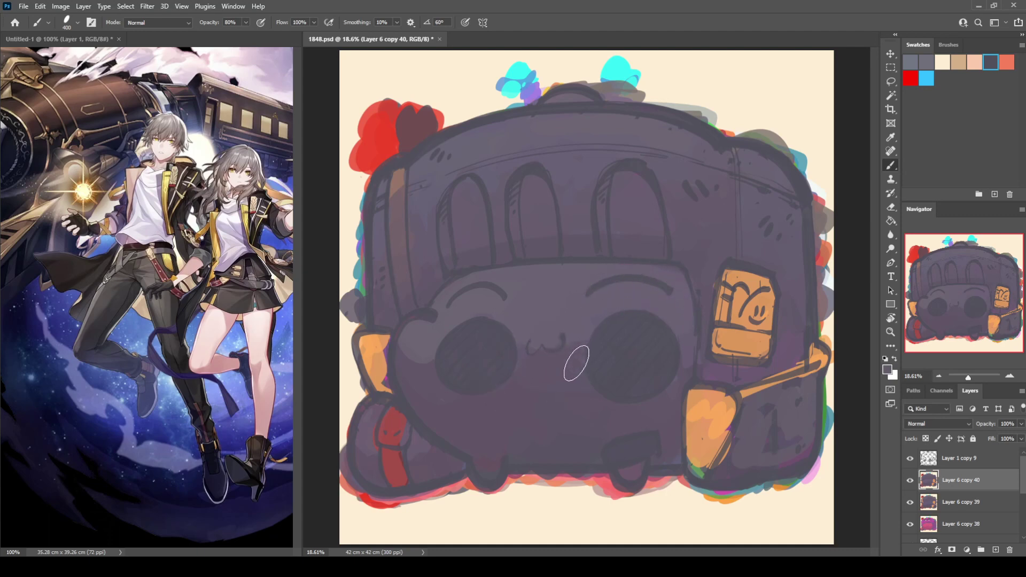
alt+click(548, 380)
mouse_move(641, 480)
mouse_down()
mouse_move(498, 472)
mouse_move(507, 473)
mouse_move(485, 492)
mouse_move(463, 443)
mouse_up()
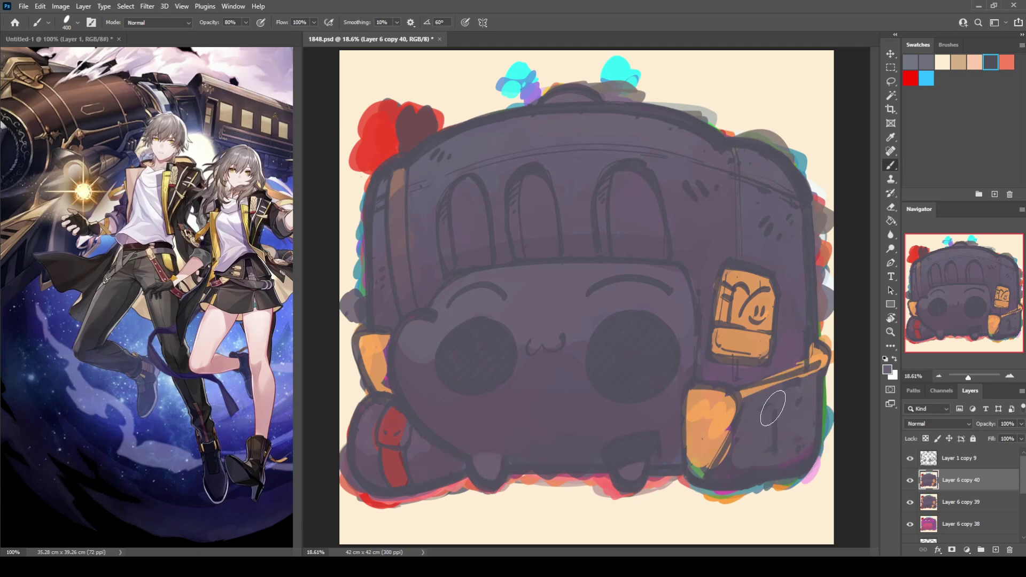
Cover the dark marks on the large right foot and the green tip of the orange panel with grey-violet
alt+click(733, 461)
mouse_move(723, 462)
mouse_down()
mouse_move(743, 451)
mouse_move(764, 467)
mouse_move(780, 449)
mouse_move(812, 443)
mouse_up()
alt+click(756, 431)
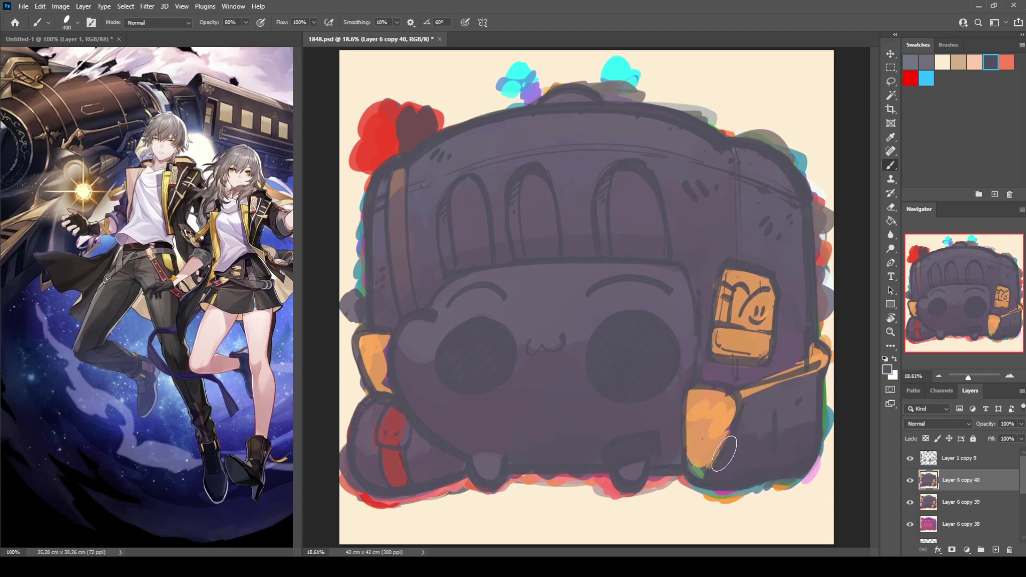
mouse_move(732, 437)
mouse_down()
mouse_move(701, 481)
mouse_move(678, 473)
mouse_move(695, 457)
mouse_up()
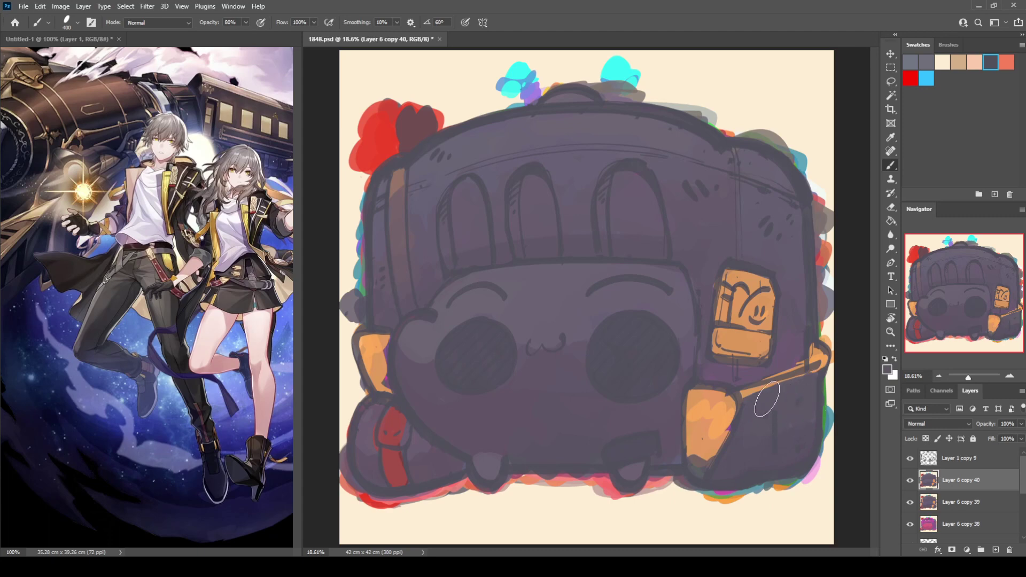
Paint over the thin orange diagonal strap and brush lighter grey-violet onto the large left foot
drag(747, 400, 809, 367)
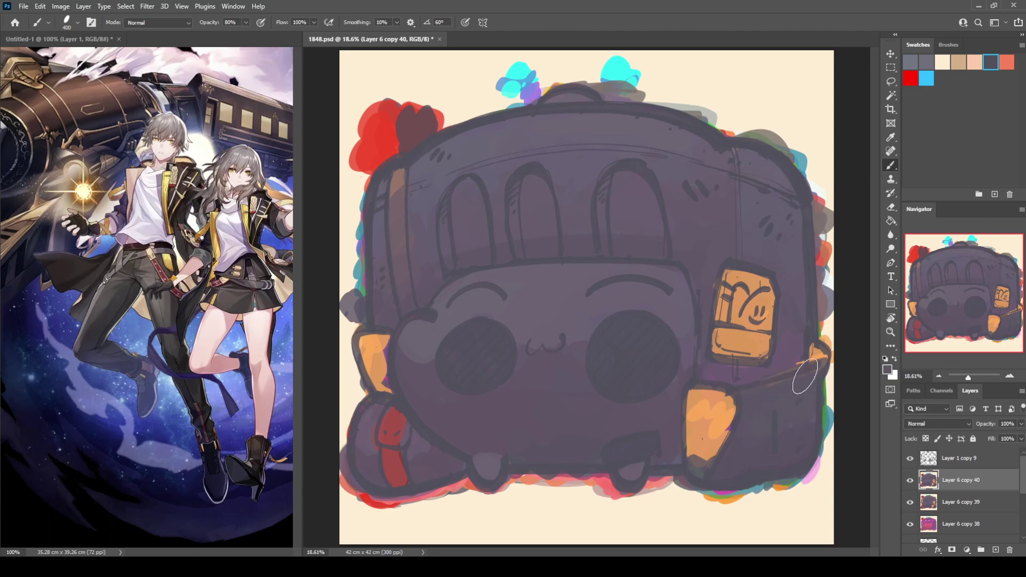
alt+click(779, 380)
alt+click(702, 367)
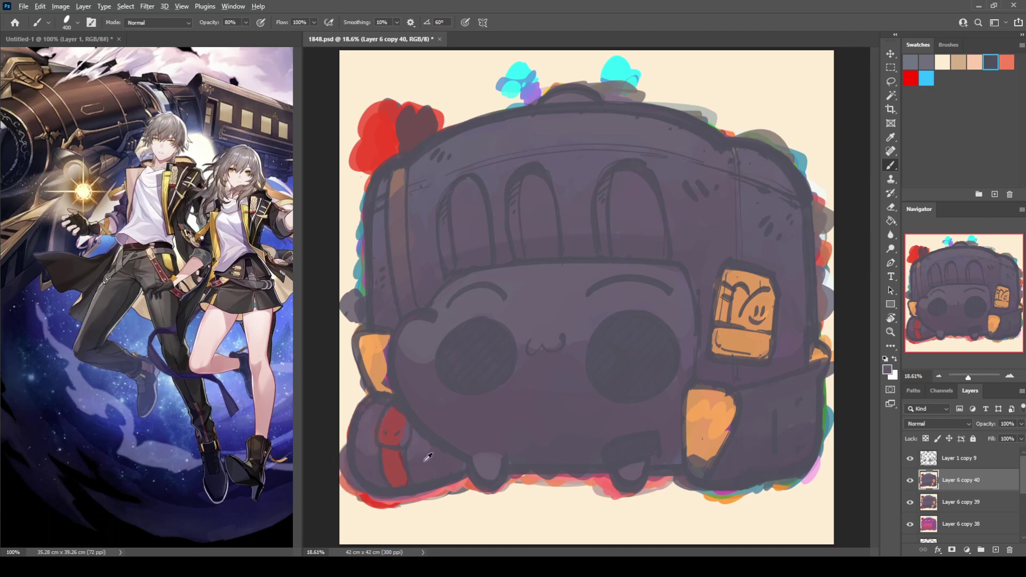
alt+click(377, 409)
alt+click(396, 437)
Even out the orange on the left arm and repaint the top of the hat's left stripe orange
alt+click(376, 350)
mouse_move(377, 356)
mouse_down()
mouse_move(403, 385)
mouse_move(399, 371)
mouse_up()
alt+click(404, 370)
alt+click(377, 358)
mouse_move(396, 198)
mouse_down()
mouse_move(400, 177)
mouse_move(400, 201)
mouse_up()
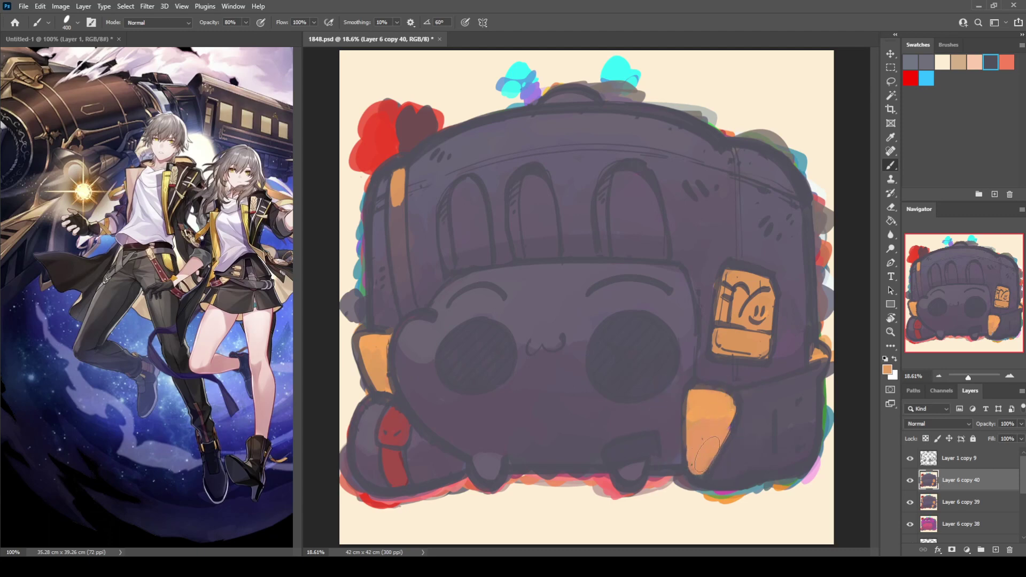
Fill the curved panel at the body's lower right with even orange down to its tip
drag(706, 456, 714, 475)
key(i)
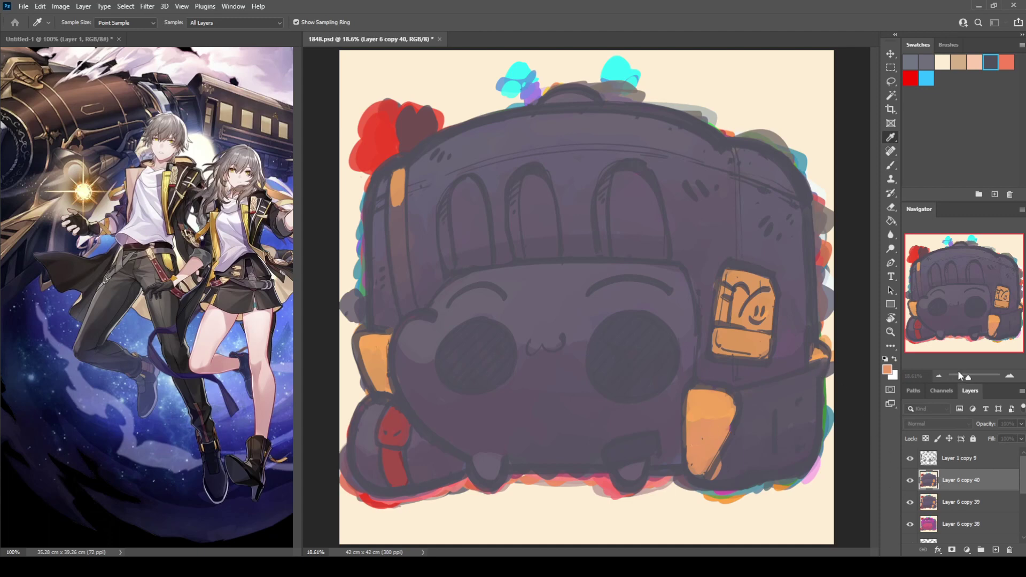
key(b)
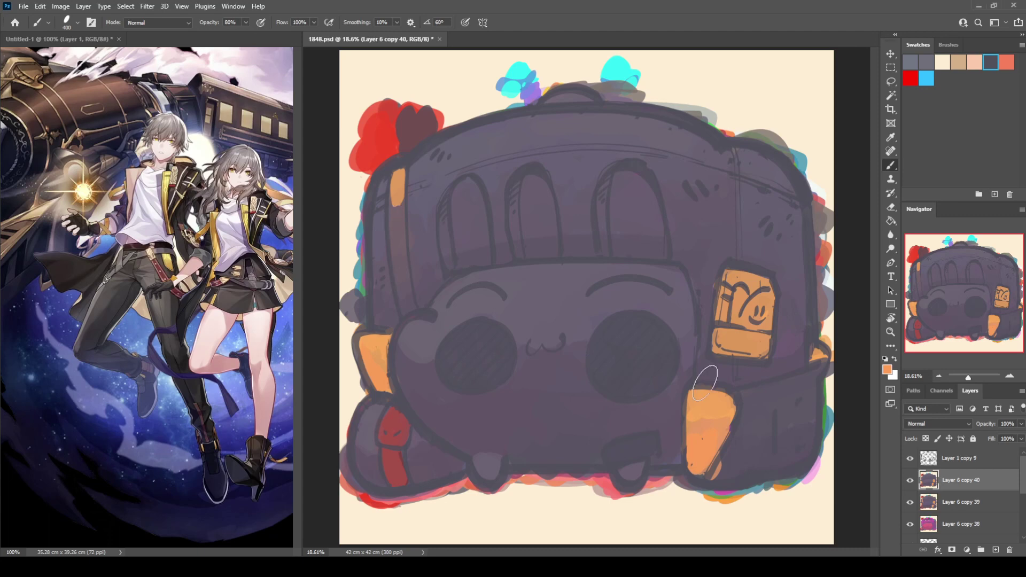
alt+click(730, 461)
drag(727, 461, 714, 484)
alt+click(699, 444)
alt+click(735, 446)
mouse_move(717, 476)
mouse_down()
mouse_move(731, 432)
mouse_move(705, 479)
mouse_up()
Repaint the full length of the hat's left stripe orange
alt+click(370, 369)
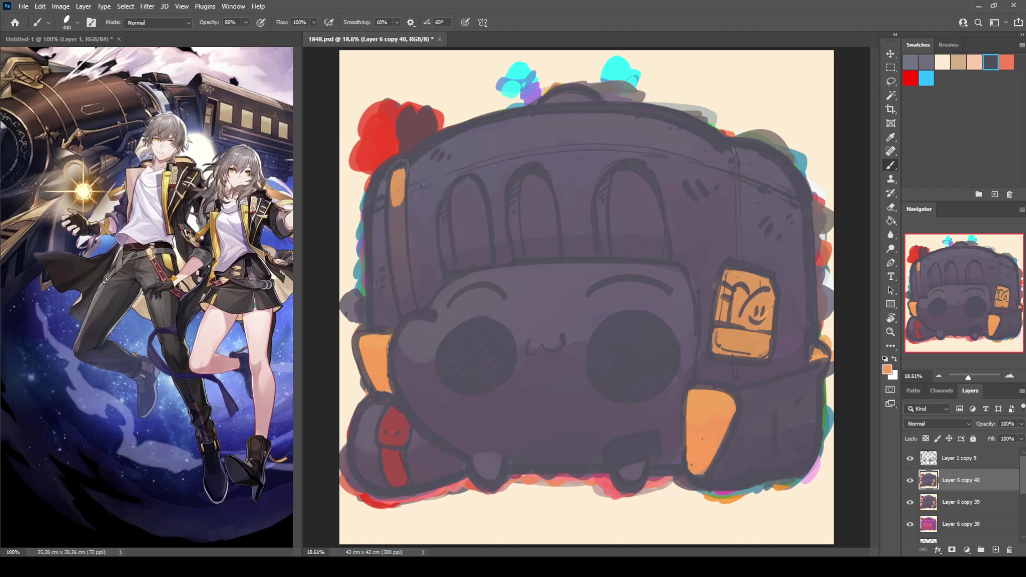
drag(396, 183, 406, 286)
drag(394, 215, 406, 279)
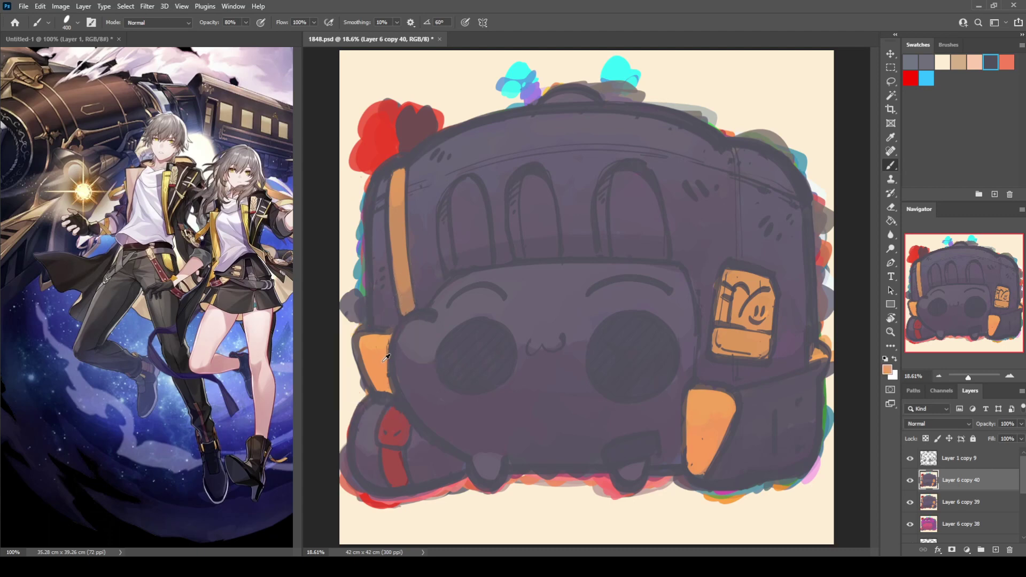
drag(395, 244, 396, 235)
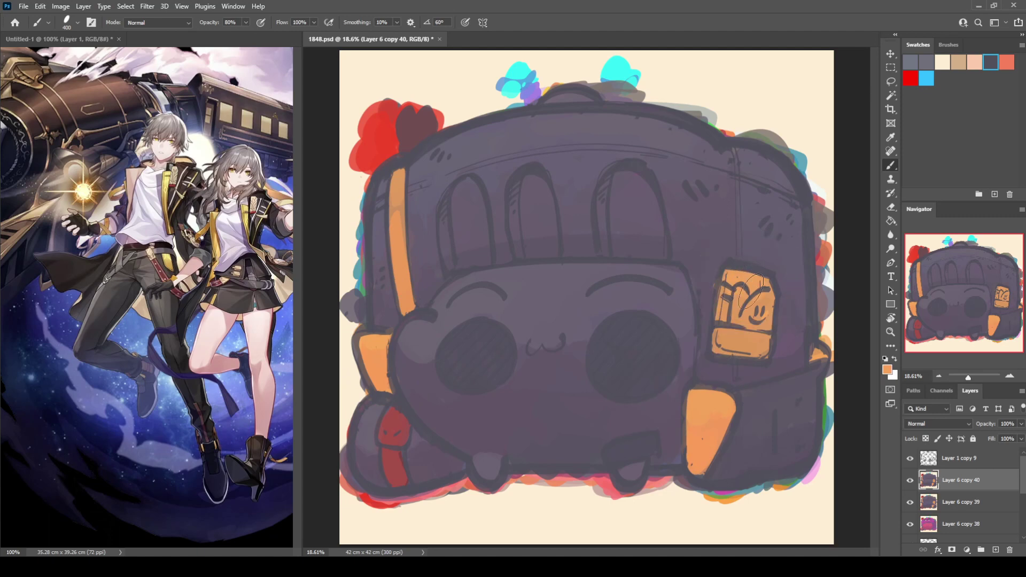
Add deeper orange to the badge's lower part and paint the buckle on the left foot's band orange
alt+click(705, 444)
alt+click(713, 309)
mouse_move(373, 400)
mouse_down()
mouse_move(392, 427)
mouse_move(389, 442)
mouse_move(397, 423)
mouse_move(400, 434)
mouse_move(384, 431)
mouse_up()
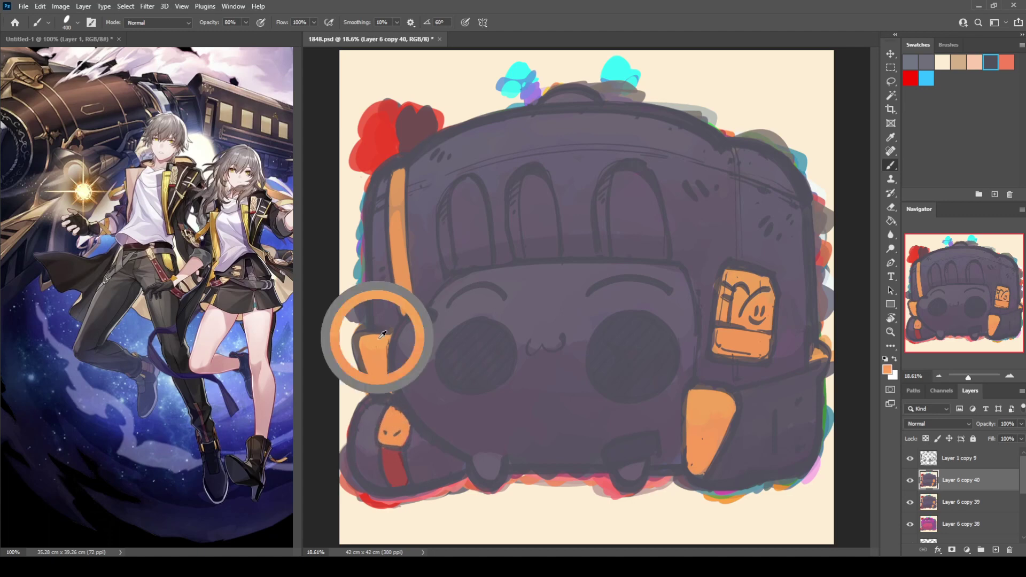
Repaint the left foot's band below the buckle in a brighter red
alt+click(394, 465)
key(i)
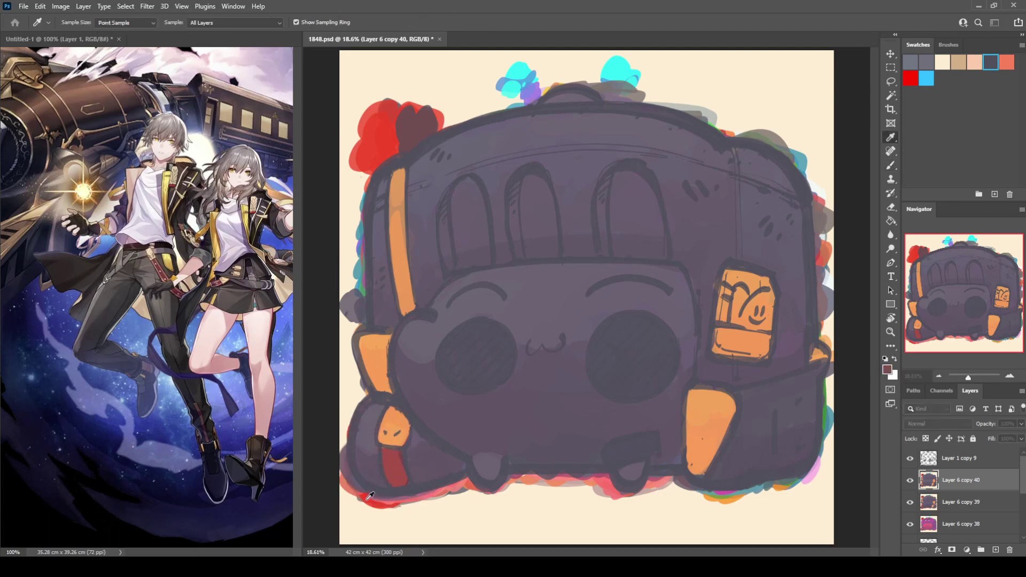
key(b)
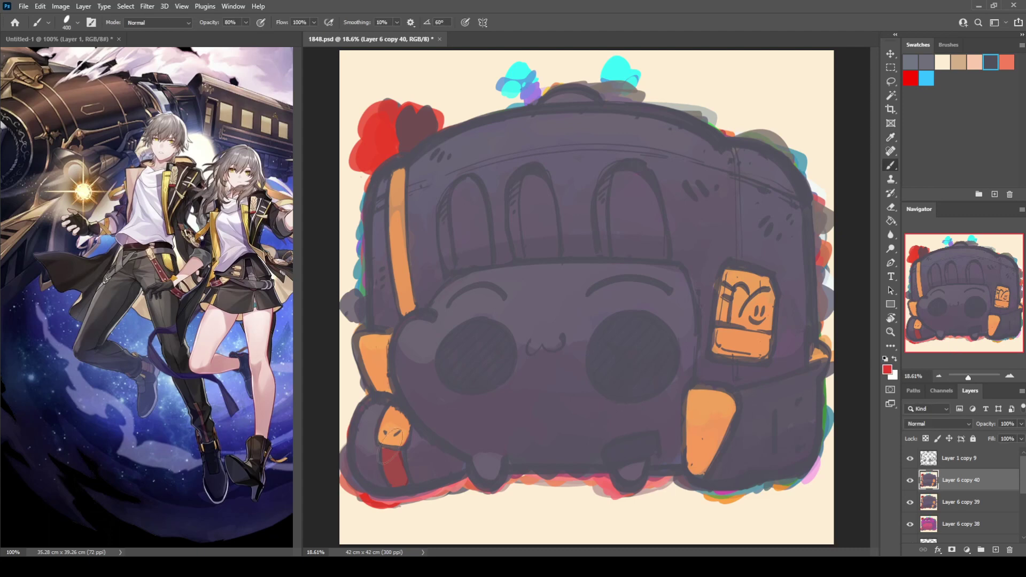
drag(400, 490, 390, 480)
alt+click(395, 481)
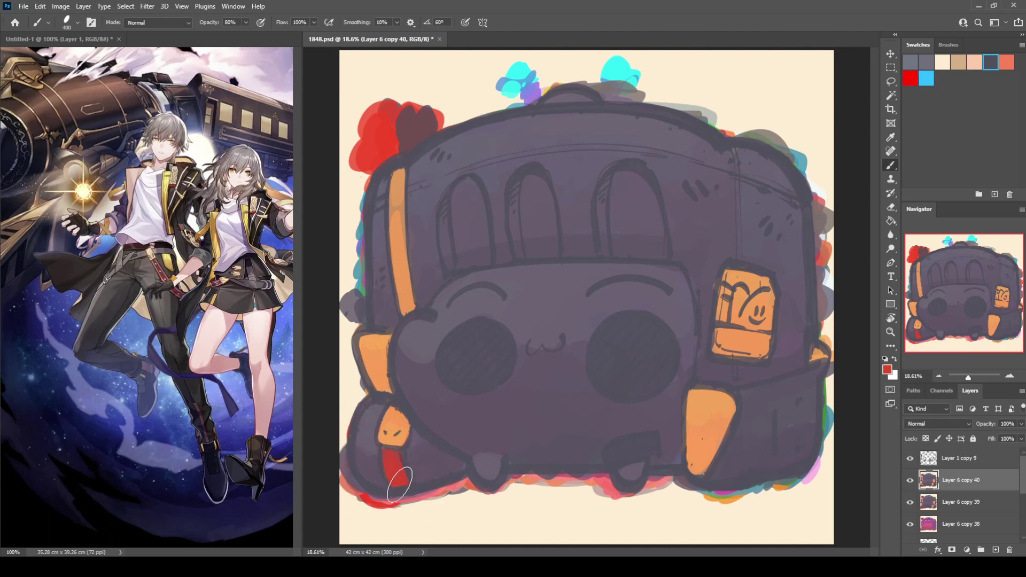
alt+click(384, 450)
drag(392, 491, 402, 493)
Add yellow-orange highlights to the hat's left stripe, the left arm, the curved panel and the upper badge
alt+click(378, 213)
key(i)
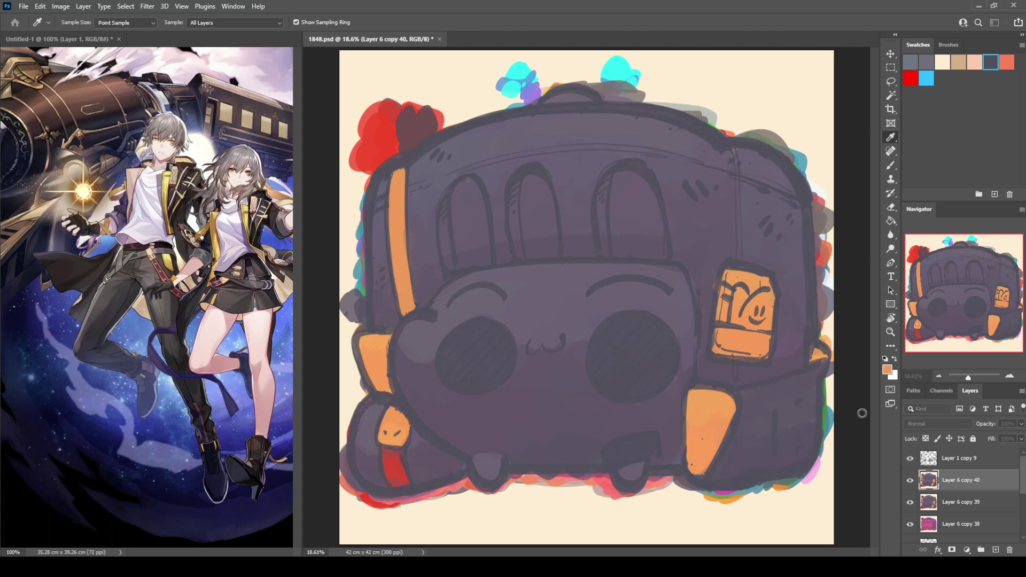
key(b)
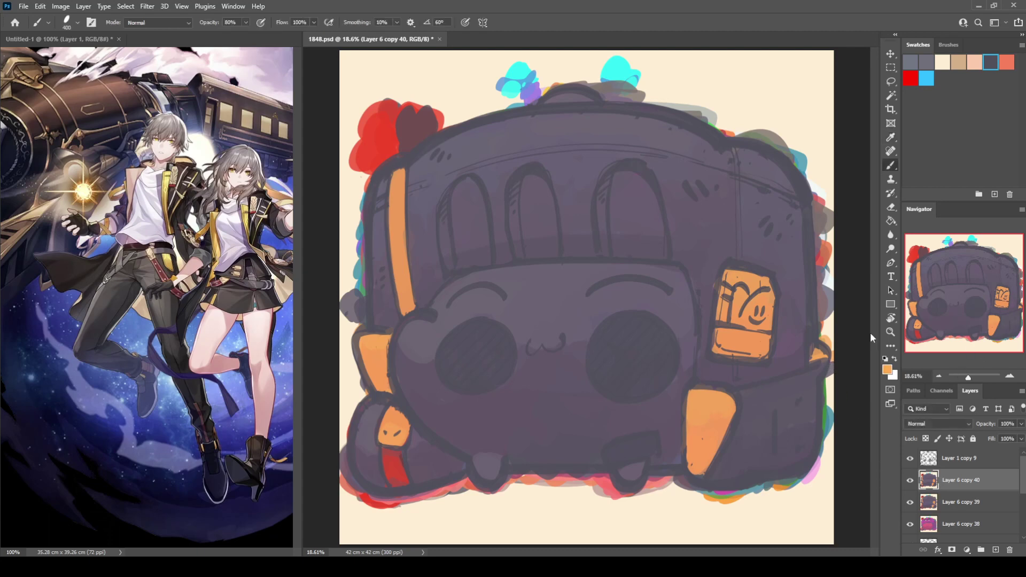
mouse_move(401, 185)
mouse_down()
mouse_move(403, 251)
mouse_move(401, 170)
mouse_move(405, 275)
mouse_move(397, 173)
mouse_up()
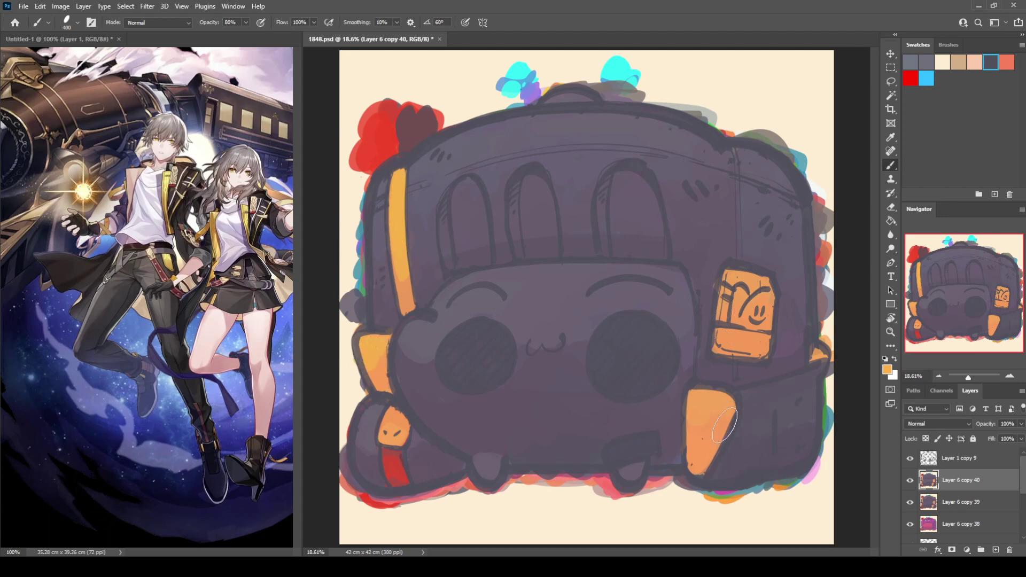
drag(697, 406, 719, 418)
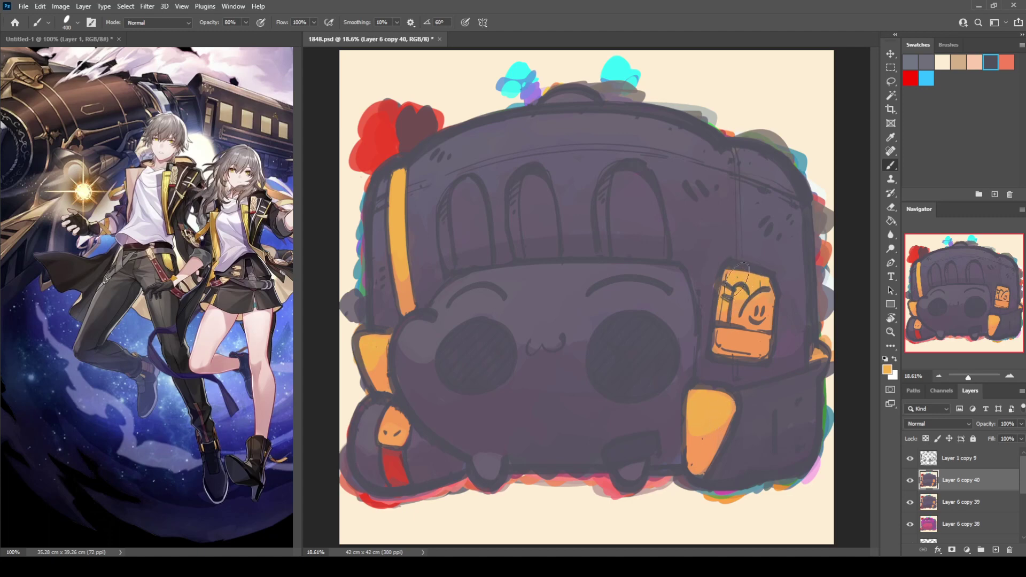
drag(738, 278, 761, 292)
key(i)
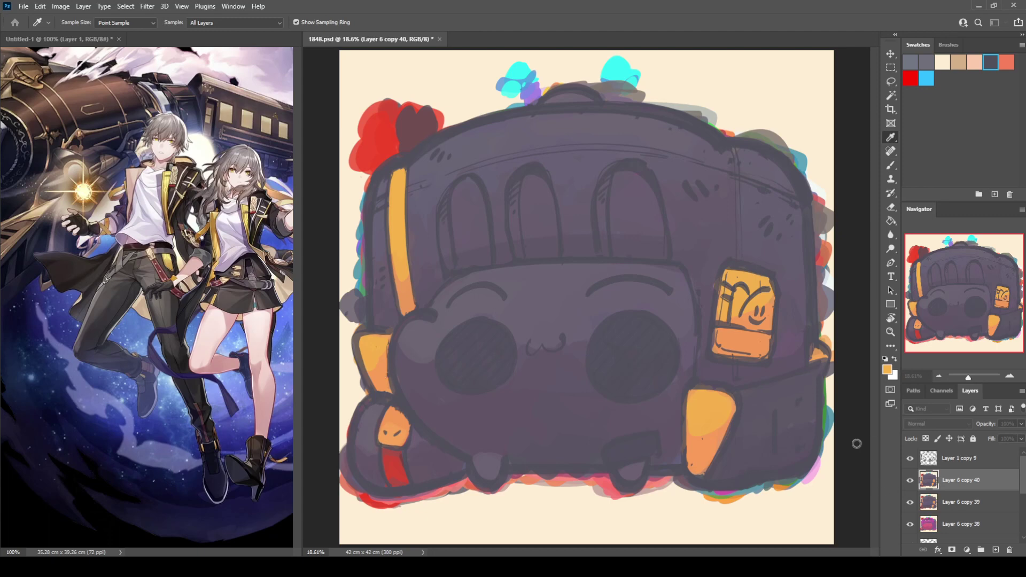
Shade the curved panel's lower part and the badge's upper section with a deeper orange
click(959, 357)
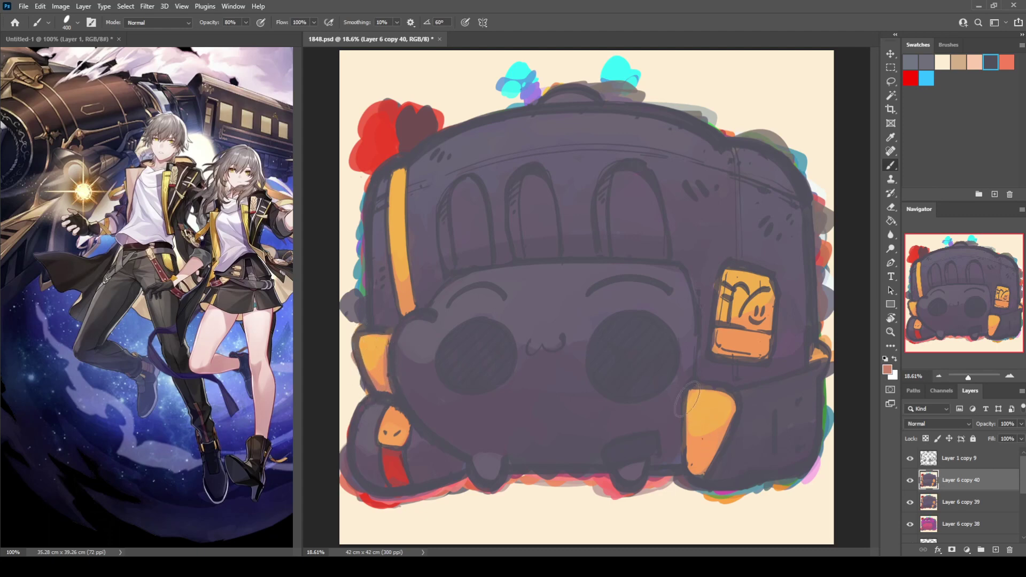
drag(686, 398, 690, 462)
key(ctrl+z)
mouse_move(687, 400)
mouse_down()
mouse_move(693, 470)
mouse_move(734, 434)
mouse_move(694, 441)
mouse_move(729, 416)
mouse_up()
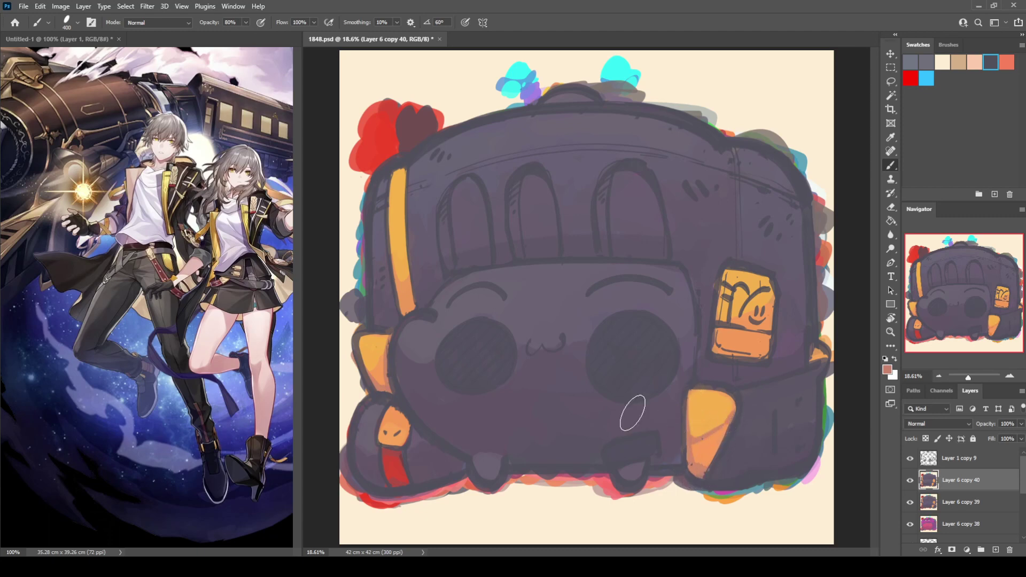
drag(721, 327, 762, 303)
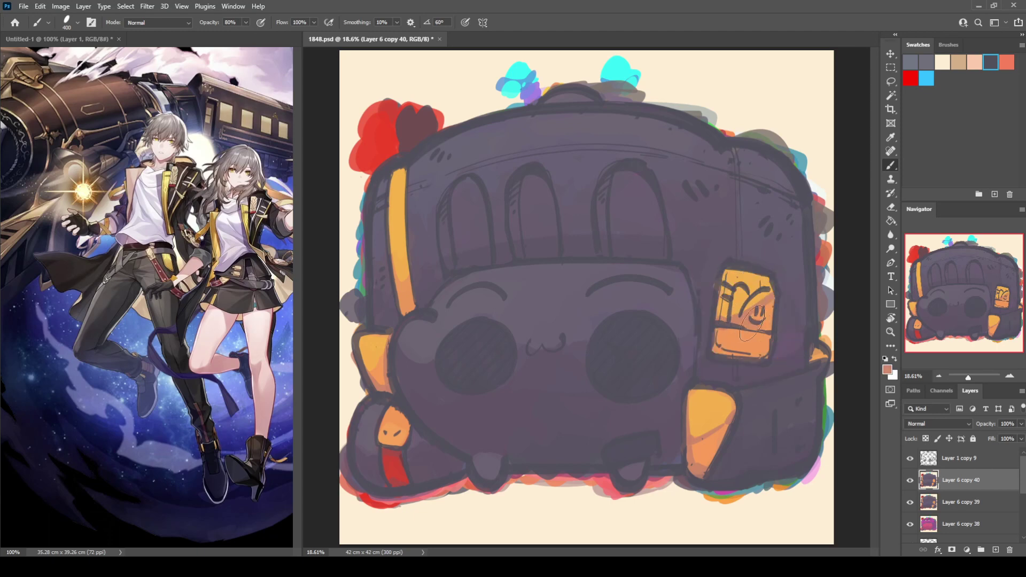
alt+click(745, 318)
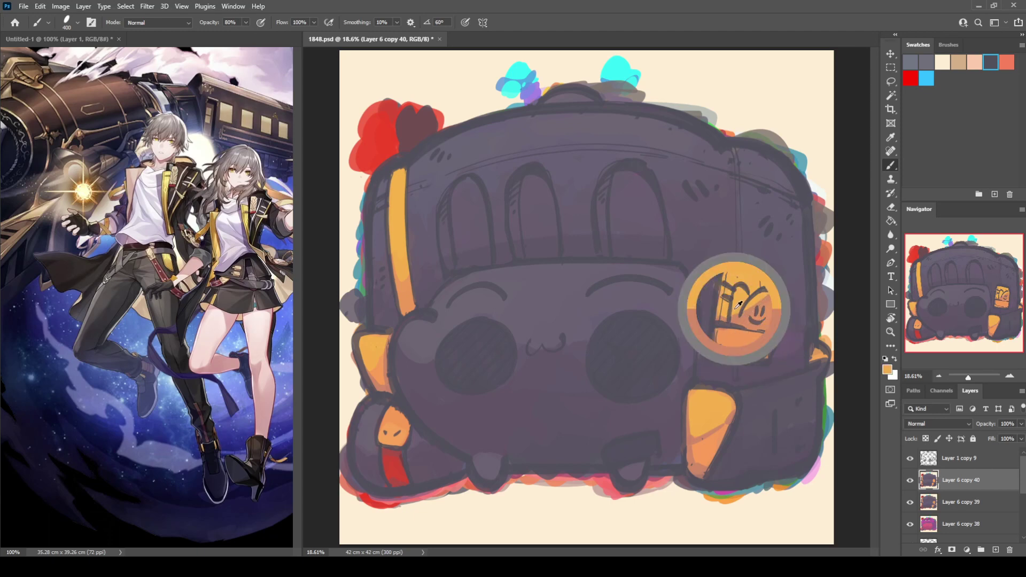
alt+click(745, 320)
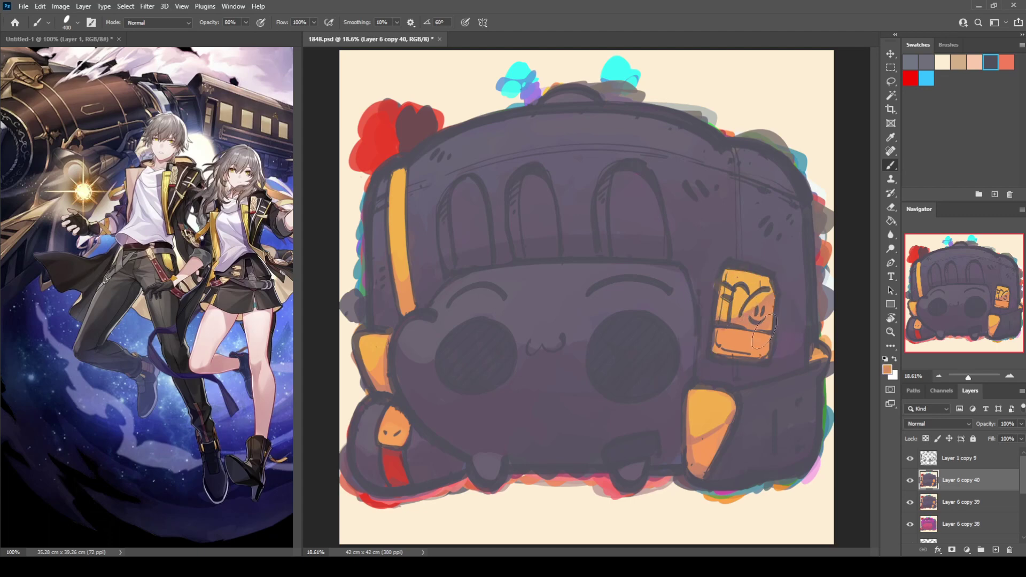
Add deeper orange shading to the curved panel, the left arm, the hat's left stripe and the left foot's buckle
alt+click(695, 449)
alt+click(692, 444)
alt+click(382, 352)
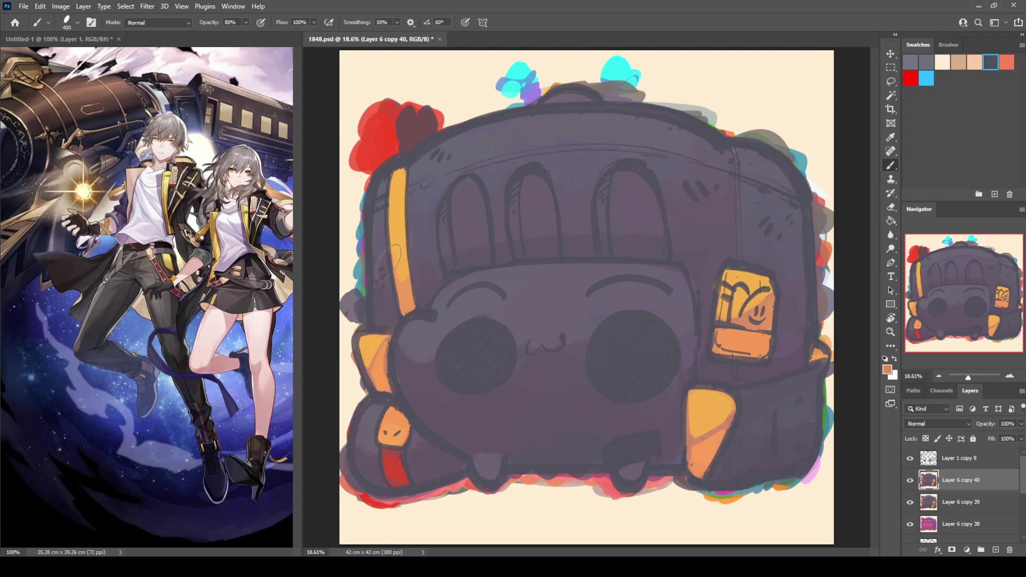
drag(391, 254, 406, 271)
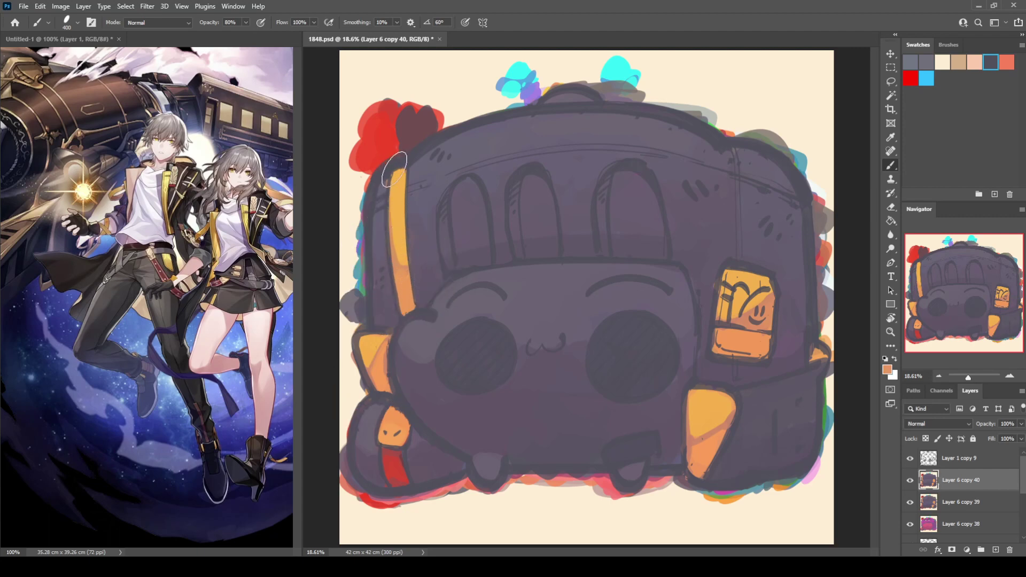
drag(407, 172, 412, 277)
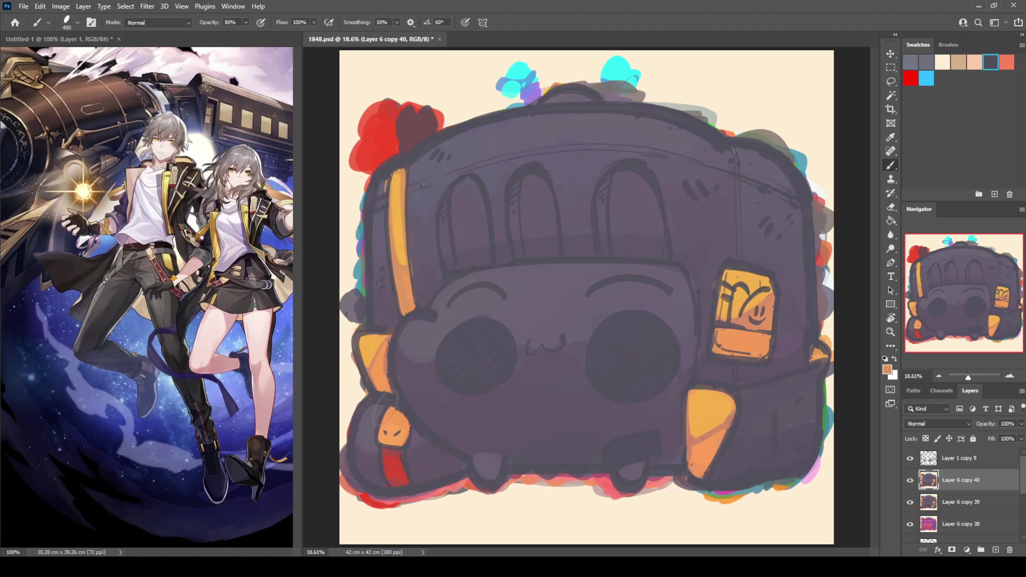
mouse_move(389, 415)
mouse_down()
mouse_move(405, 420)
mouse_move(407, 444)
mouse_up()
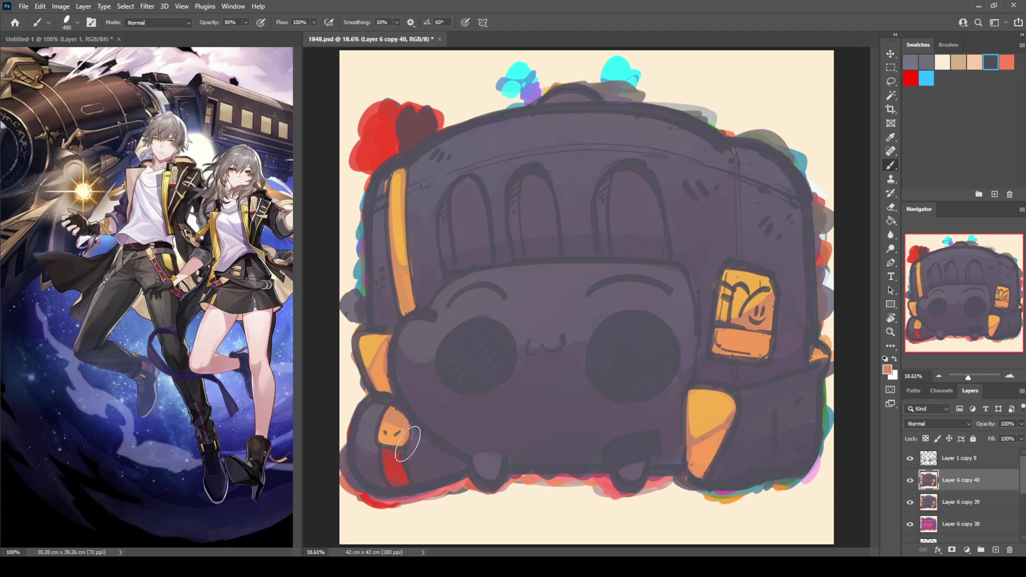
Deepen the shadows on the left stripe, left arm, badge and curved panel with reddish orange and tidy the small orange patch at the right edge
key(i)
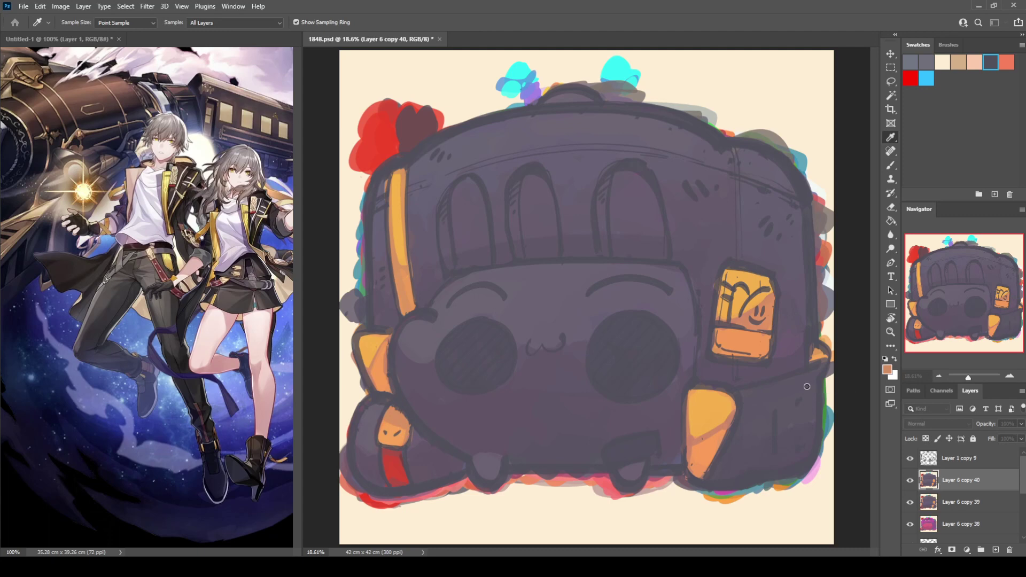
key(b)
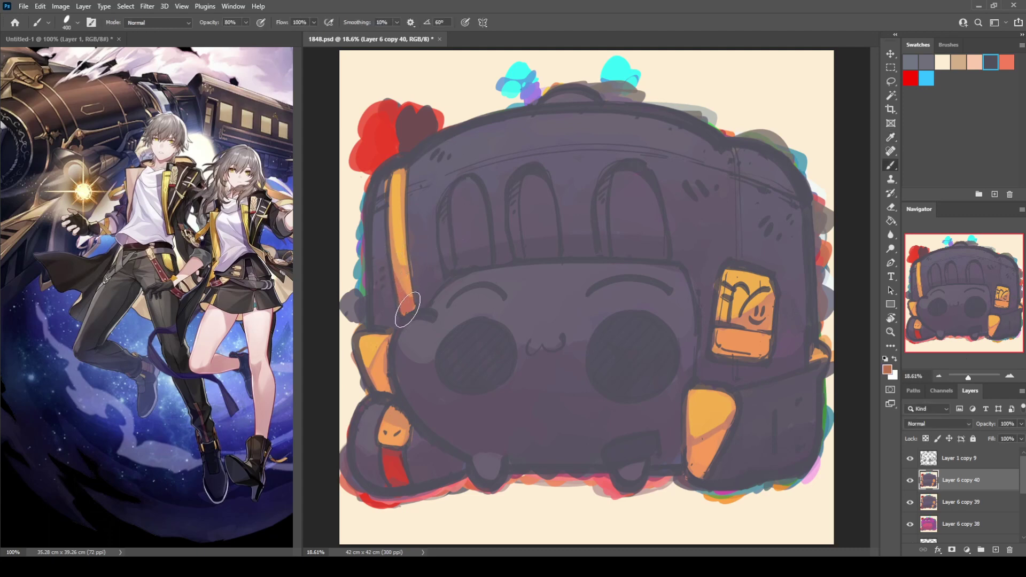
drag(388, 336, 391, 387)
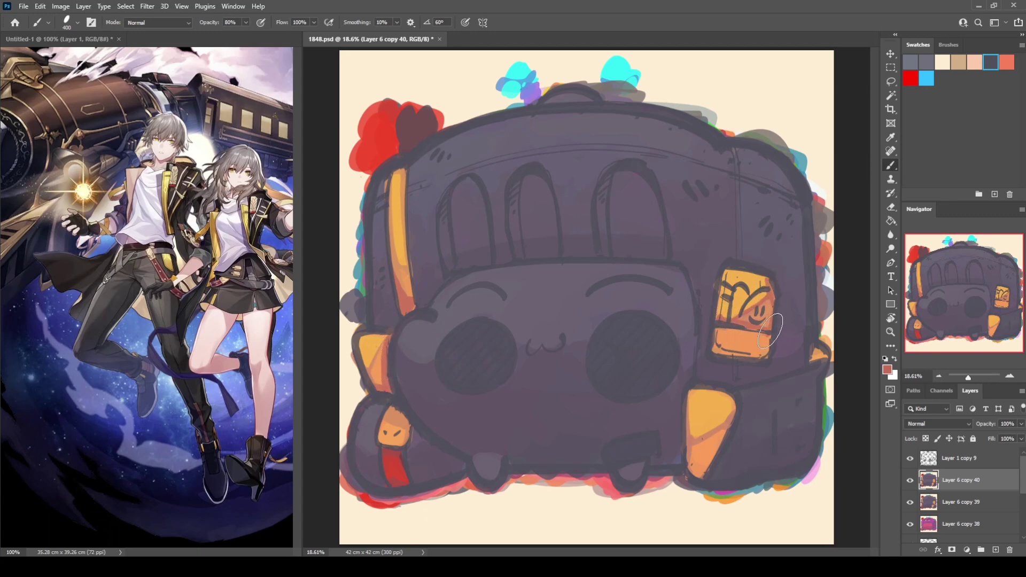
drag(731, 403, 695, 473)
alt+click(821, 356)
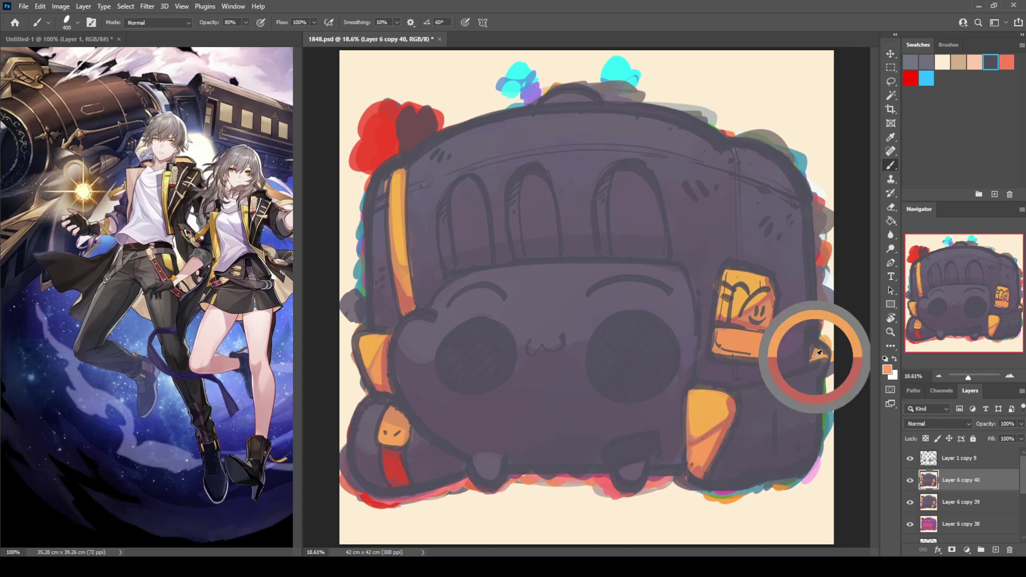
alt+click(818, 339)
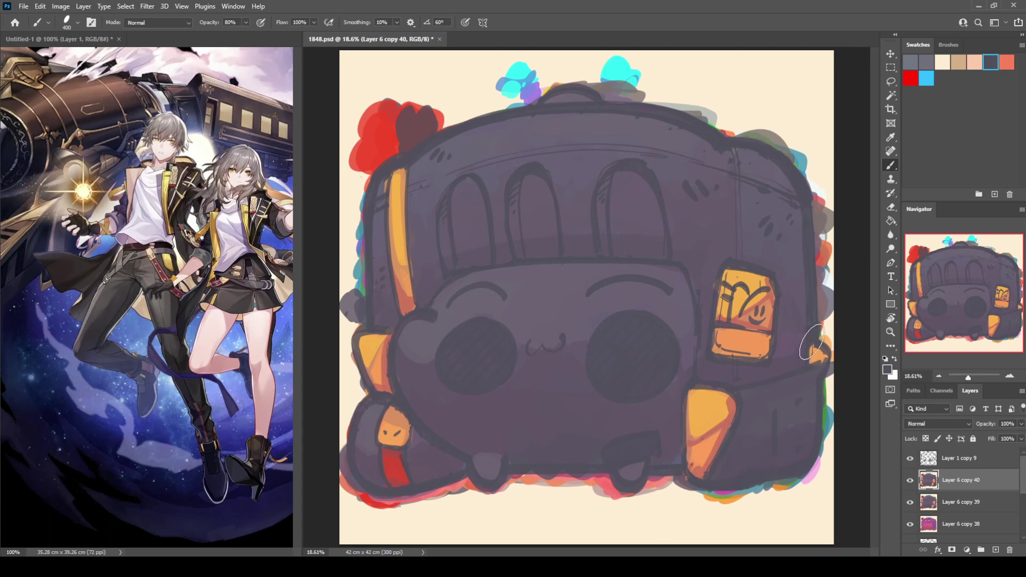
alt+click(745, 318)
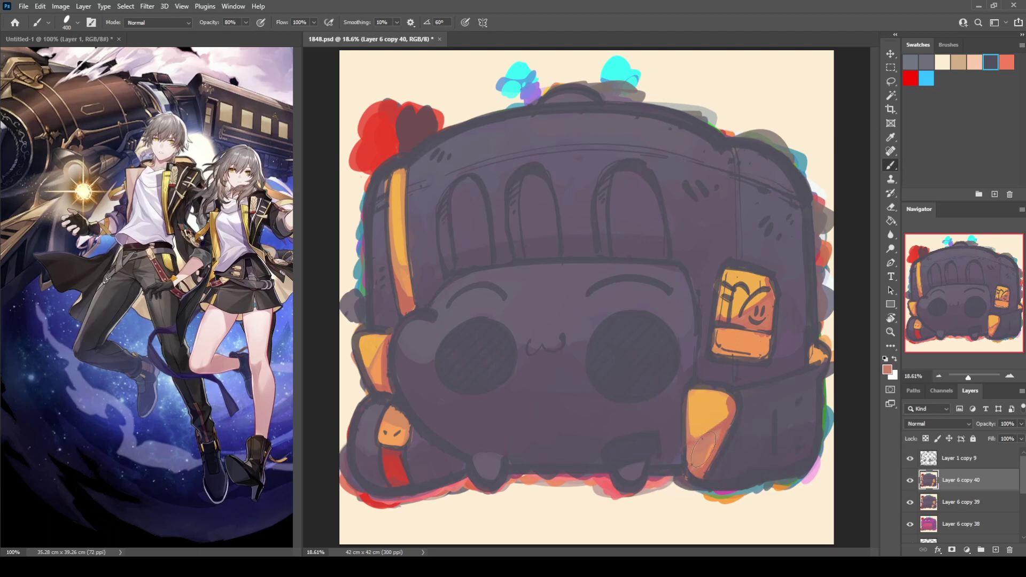
drag(703, 449, 702, 460)
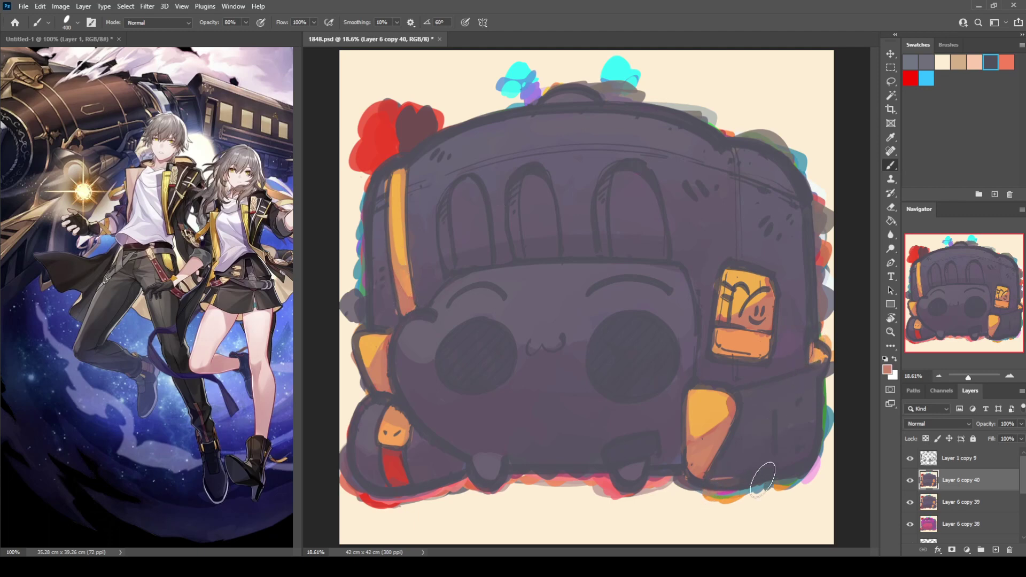
Try curved reddish-orange accent strokes across the lower-right pocket
drag(772, 427, 739, 491)
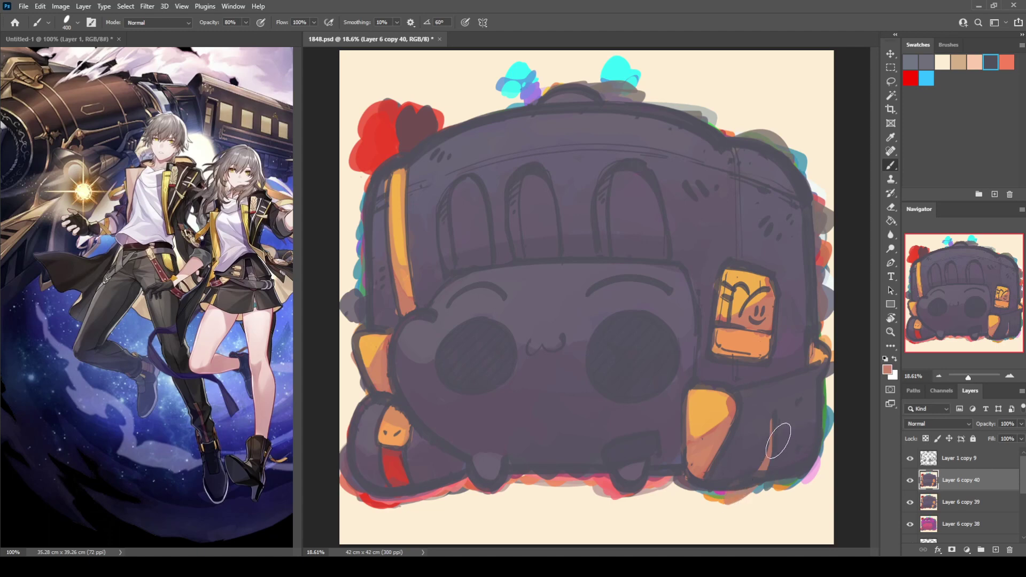
key(ctrl+z)
mouse_move(770, 423)
mouse_down()
mouse_move(765, 456)
mouse_move(725, 477)
mouse_up()
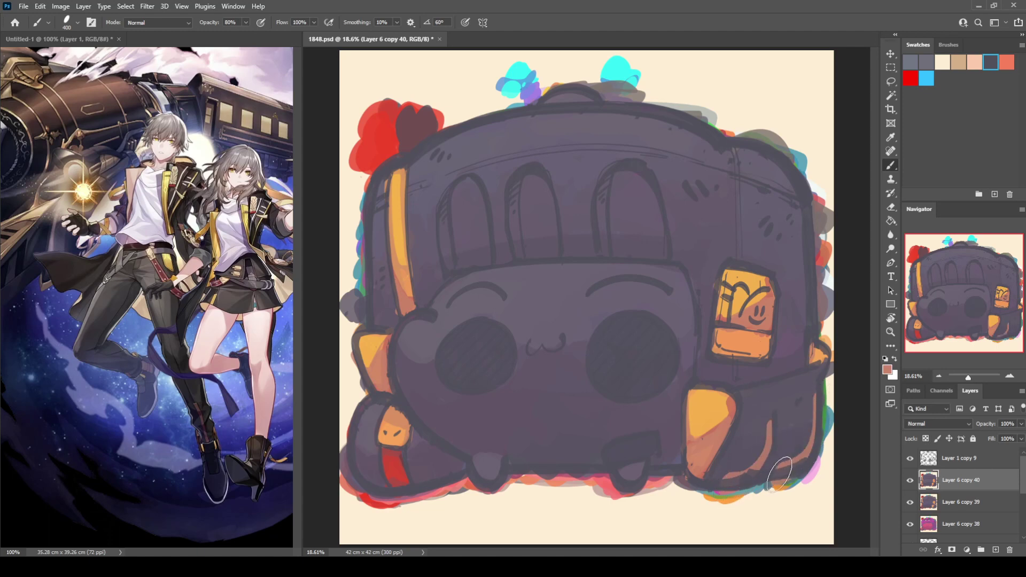
alt+click(763, 458)
Erase line art at the lower-right pocket's bottom edge and cover the pocket's orange strokes with muted brown-violet
key(alt+bracketright)
key(e)
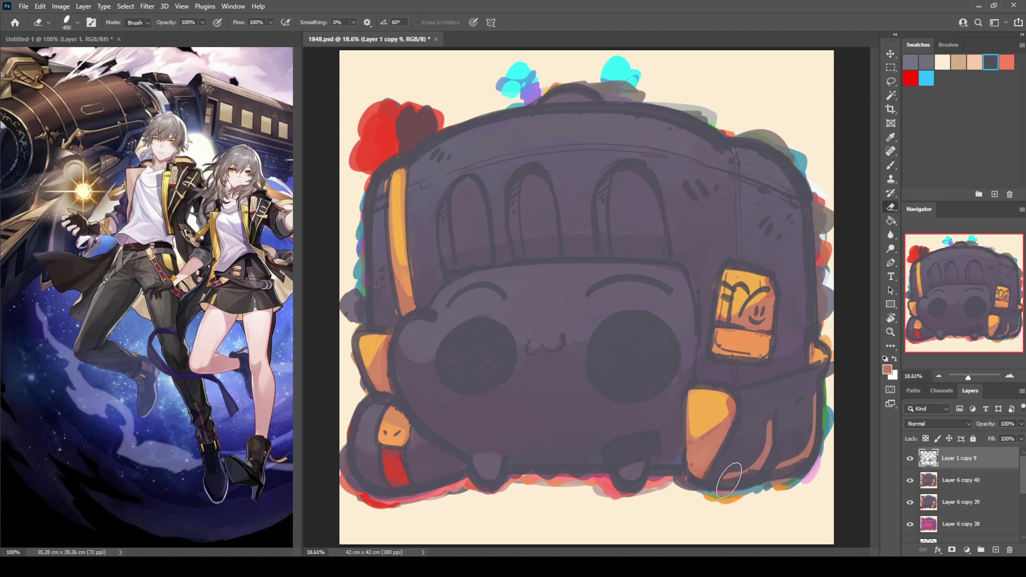
mouse_move(725, 477)
mouse_down()
mouse_move(758, 457)
mouse_move(746, 475)
mouse_up()
key(b)
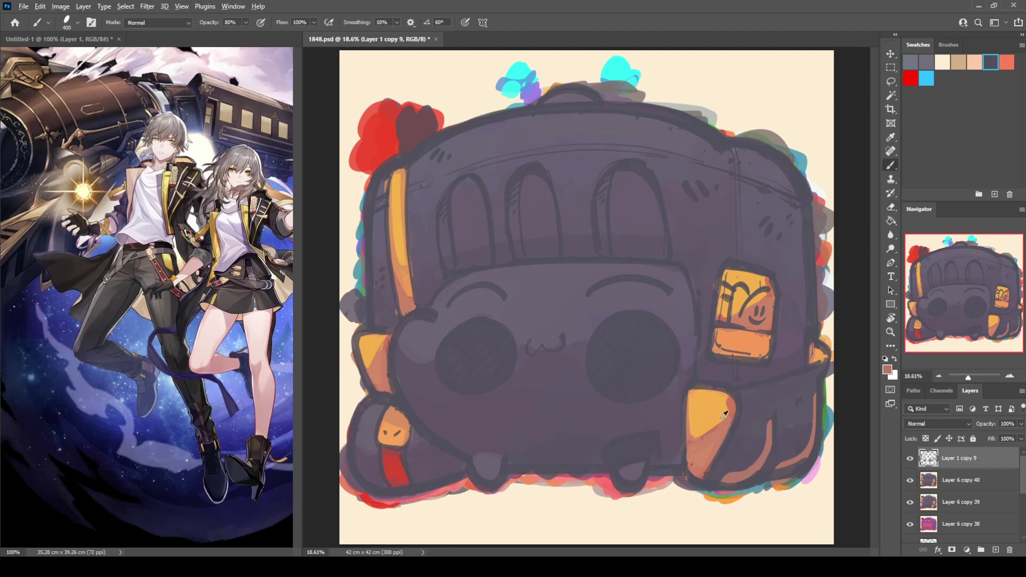
alt+click(736, 464)
key(alt+bracketleft)
alt+click(736, 464)
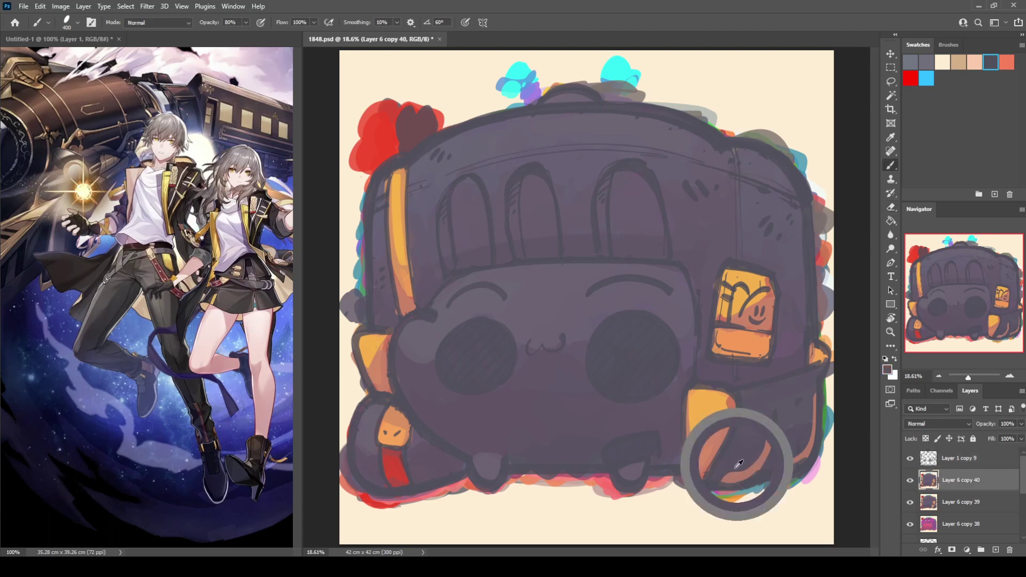
mouse_move(726, 475)
mouse_down()
mouse_move(758, 451)
mouse_move(768, 418)
mouse_move(736, 472)
mouse_move(766, 432)
mouse_move(758, 468)
mouse_move(742, 473)
mouse_move(773, 431)
mouse_move(787, 456)
mouse_move(816, 398)
mouse_move(769, 457)
mouse_move(785, 399)
mouse_up()
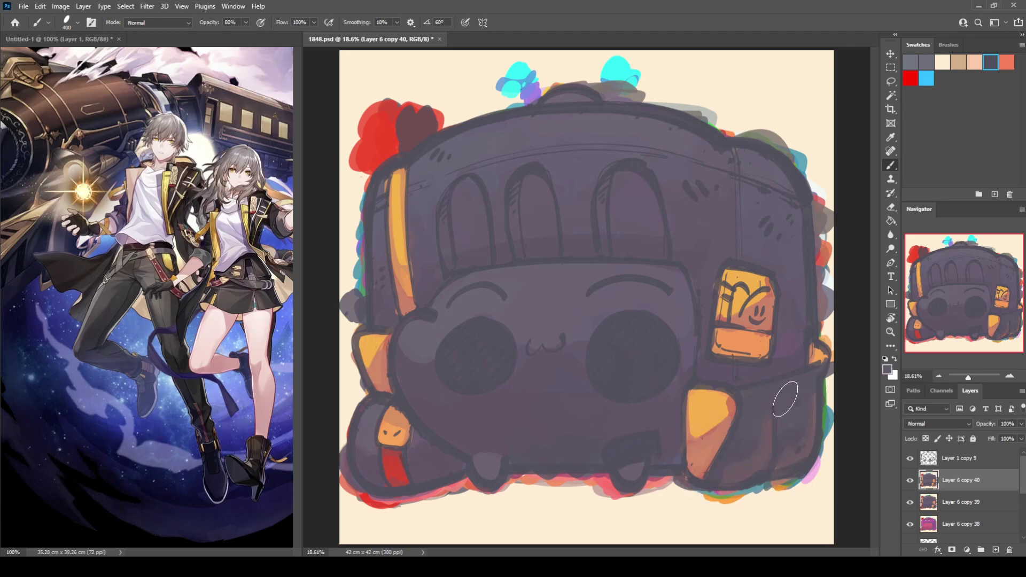
alt+click(742, 472)
mouse_move(743, 472)
mouse_down()
mouse_move(767, 430)
mouse_move(791, 453)
mouse_move(807, 433)
mouse_move(791, 465)
mouse_up()
Dab two small groups of yellow-orange spots onto the lower-right pocket
alt+click(713, 402)
click(744, 467)
click(755, 459)
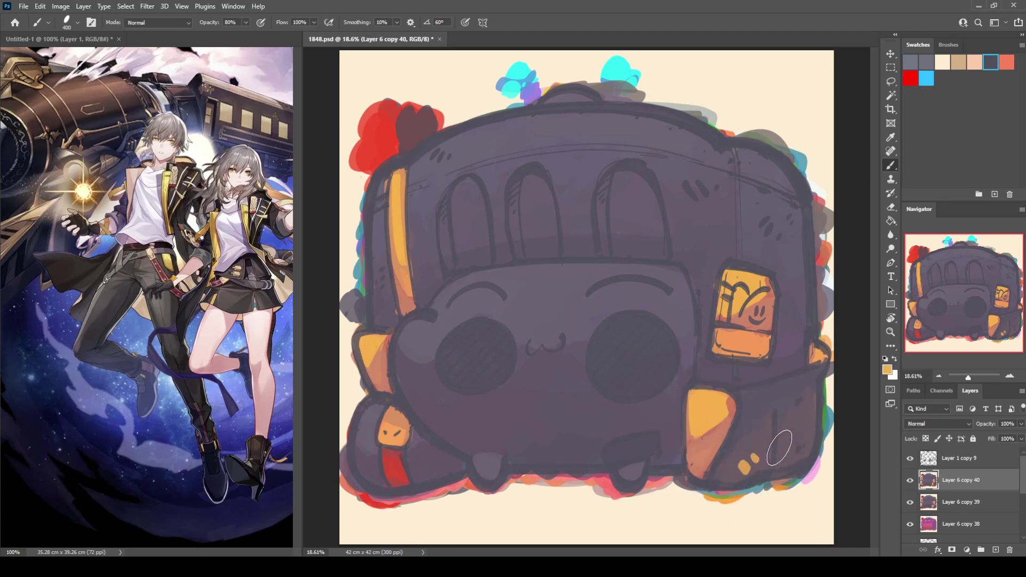
click(793, 442)
click(800, 433)
Paint a thin yellow-orange trim along the curved seam across the full width of the hat
alt+click(388, 189)
alt+click(401, 182)
mouse_move(377, 206)
mouse_down()
mouse_move(498, 157)
mouse_move(591, 145)
mouse_move(705, 164)
mouse_move(798, 205)
mouse_up()
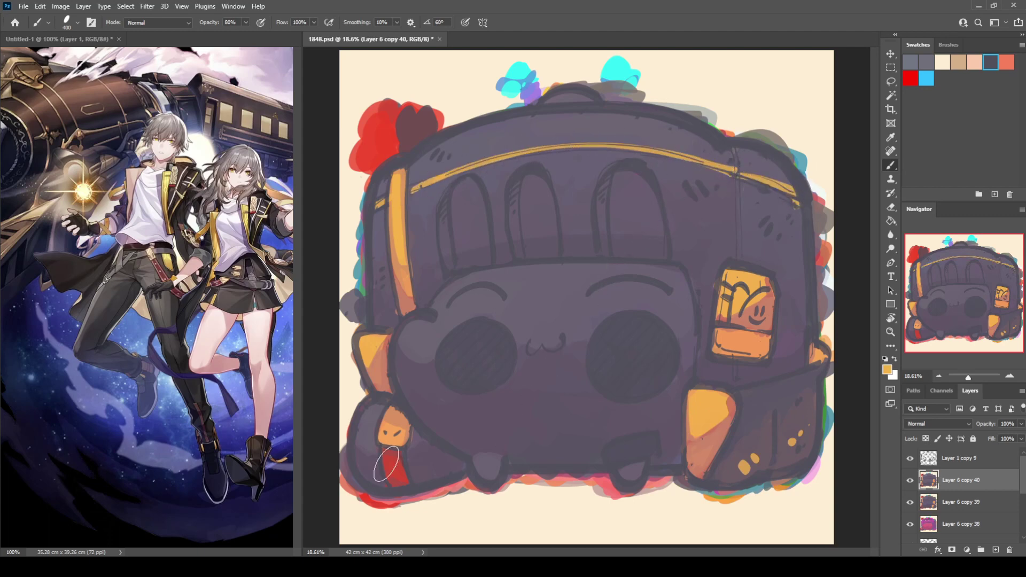
alt+click(706, 399)
alt+click(394, 455)
click(996, 551)
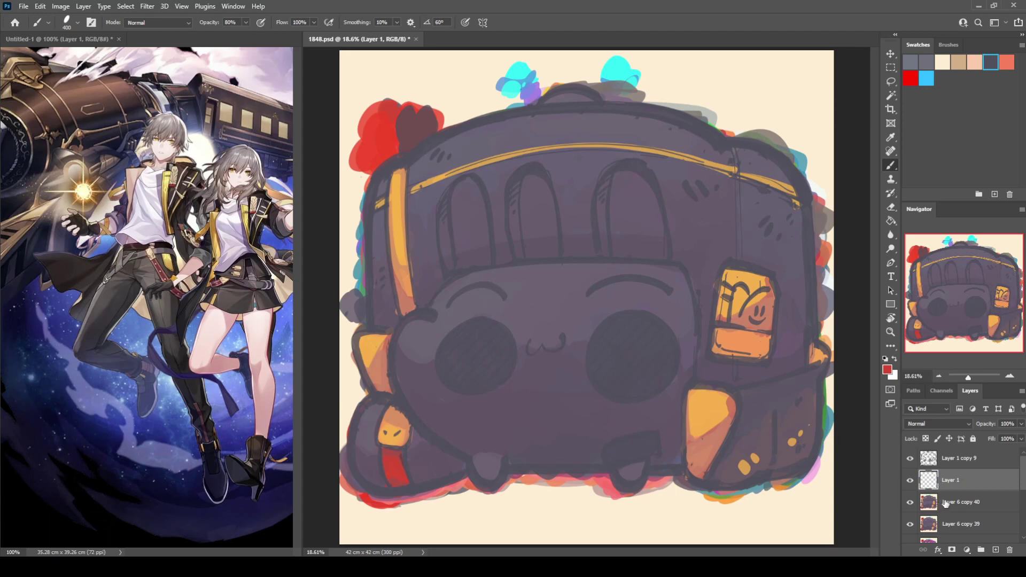
key(ctrl+z)
Tint the left foot, the body's lower edge and the hat's left side with bluish violet
alt+click(590, 431)
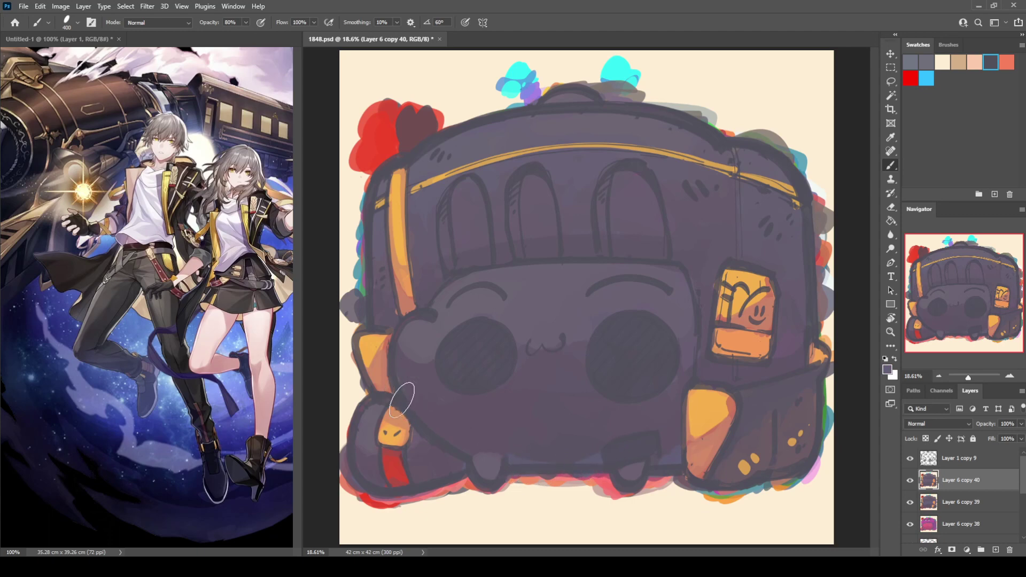
mouse_move(461, 453)
mouse_down()
mouse_move(416, 485)
mouse_move(447, 458)
mouse_move(441, 482)
mouse_move(366, 485)
mouse_up()
mouse_move(367, 300)
mouse_down()
mouse_move(392, 319)
mouse_move(387, 283)
mouse_move(395, 319)
mouse_move(374, 298)
mouse_up()
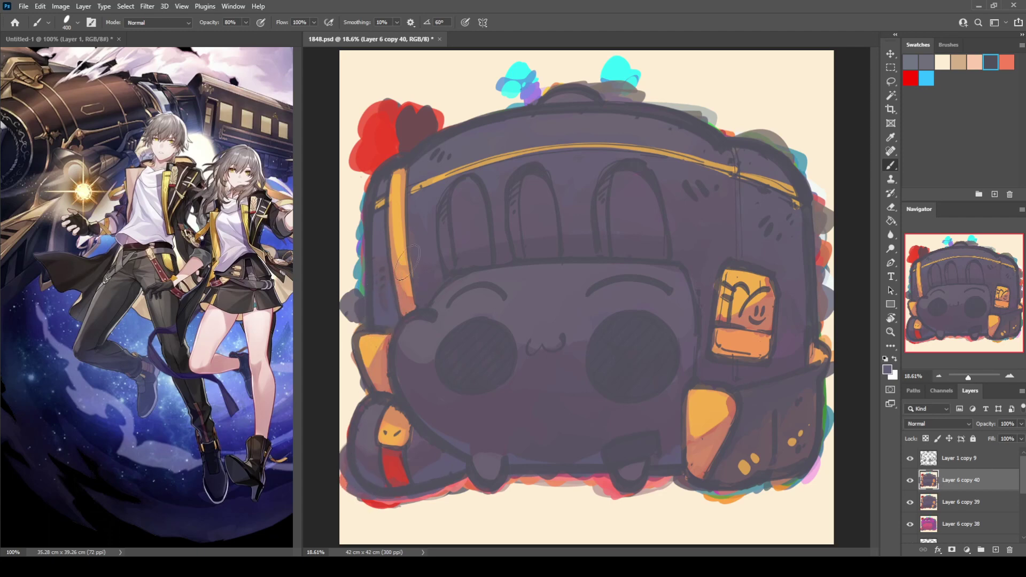
mouse_move(406, 213)
mouse_down()
mouse_move(414, 278)
mouse_move(415, 262)
mouse_up()
Paint a white vertical stripe above the badge and a few short white slanted dashes beside it
alt+click(770, 301)
drag(742, 155, 742, 259)
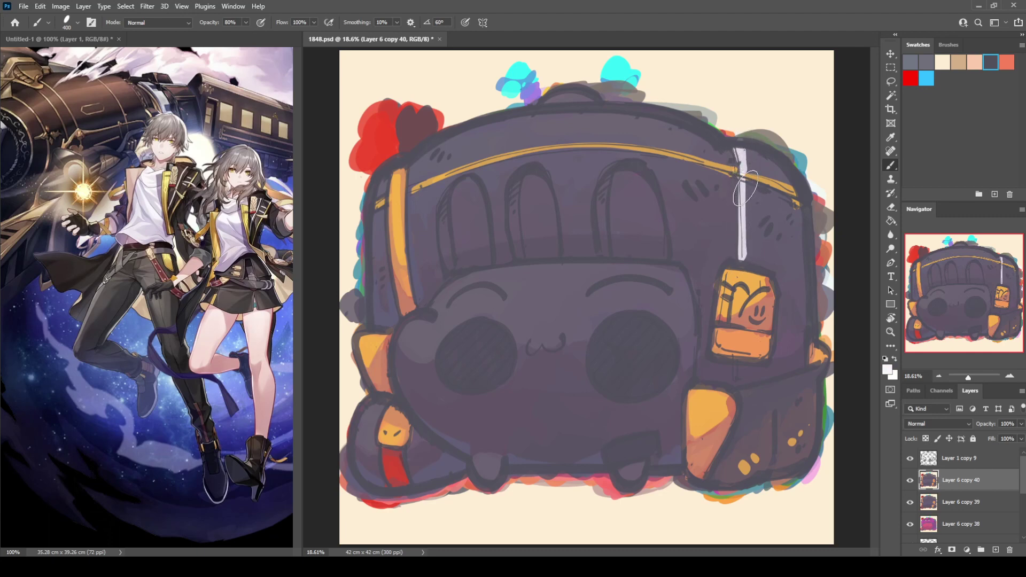
key(ctrl+z)
mouse_move(742, 191)
mouse_down()
mouse_move(744, 256)
mouse_move(776, 261)
mouse_up()
click(789, 264)
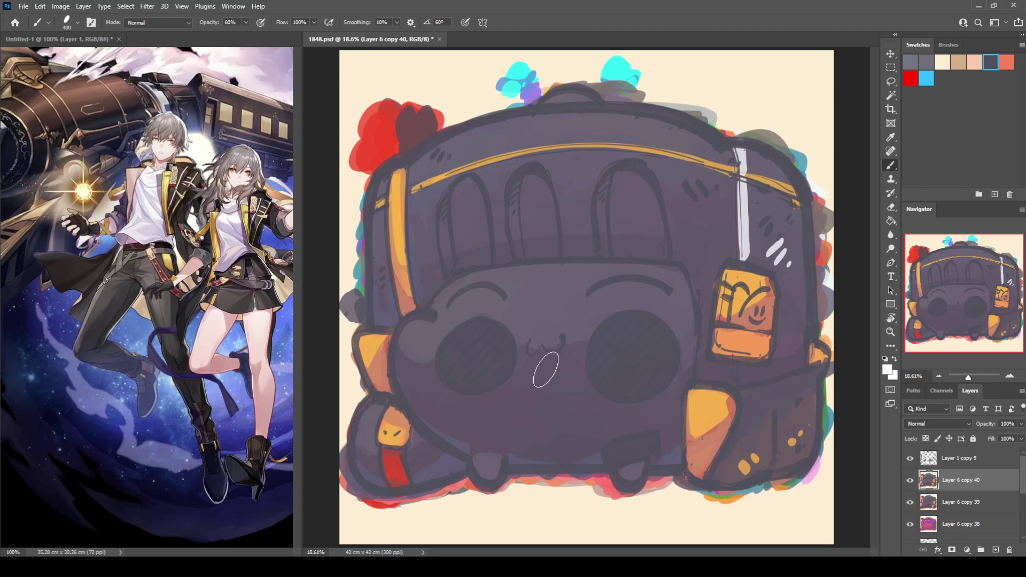
Paint a yellow-orange line along the lower-right pocket's upper edge and fill the loop atop the hat with light grey
alt+click(367, 343)
drag(744, 397, 828, 356)
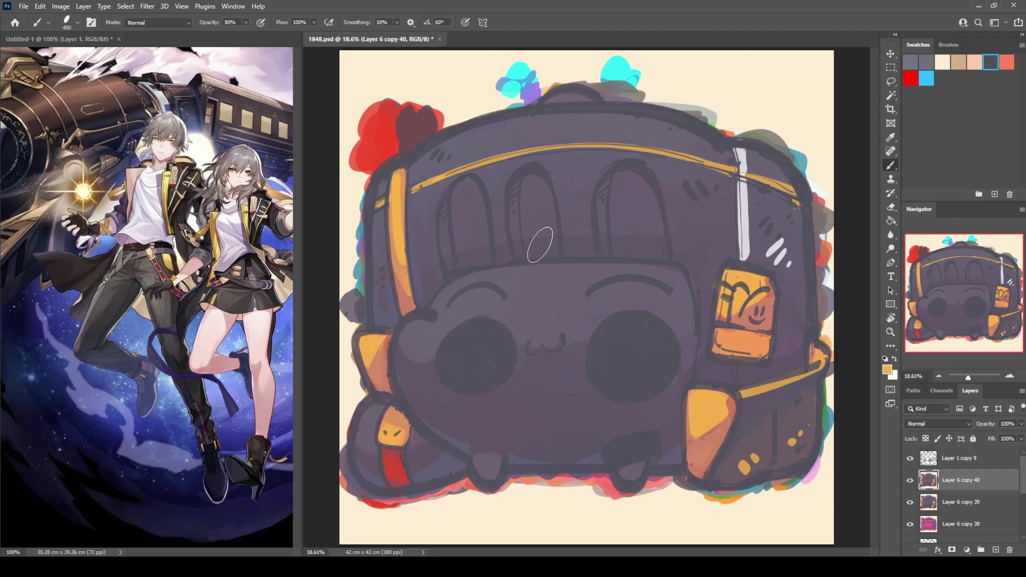
mouse_move(582, 92)
mouse_down()
mouse_move(553, 99)
mouse_move(575, 96)
mouse_up()
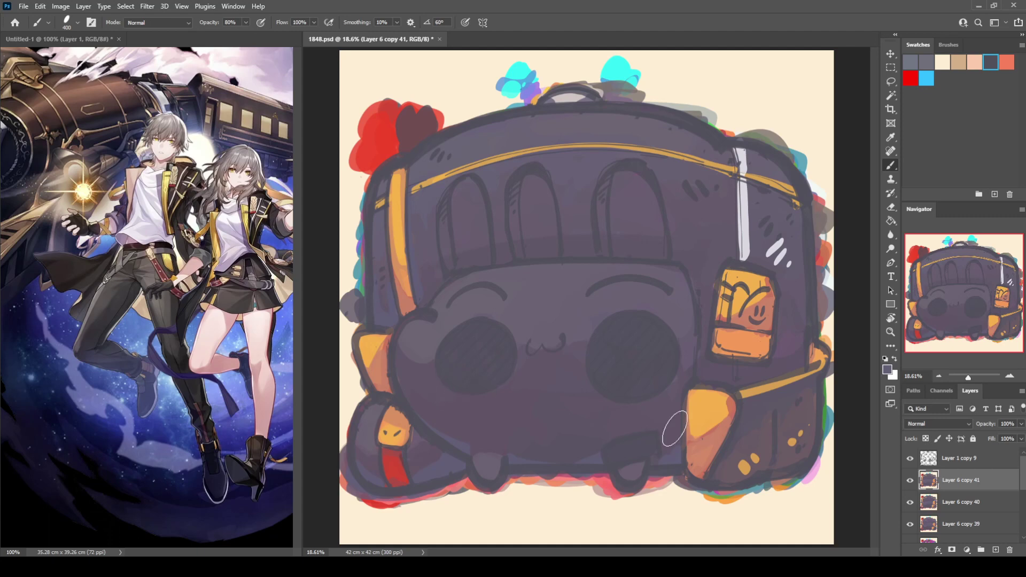
Paint the badge's lower band and a strip on the right foot red, with a lighter red highlight on the badge
alt+click(706, 423)
drag(616, 469, 646, 462)
mouse_move(729, 336)
mouse_down()
mouse_move(759, 345)
mouse_move(724, 348)
mouse_move(719, 337)
mouse_move(714, 350)
mouse_move(736, 347)
mouse_up()
alt+click(757, 323)
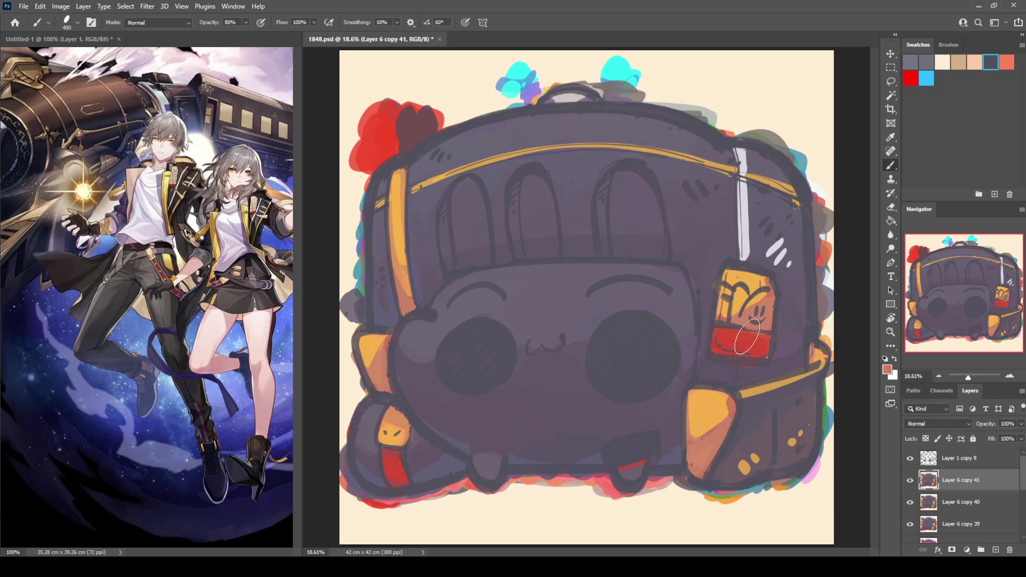
alt+click(396, 451)
drag(753, 337, 759, 342)
Blend muted reddish-violet shadows beneath the badge and along the hat's lower brim above the face
alt+click(801, 362)
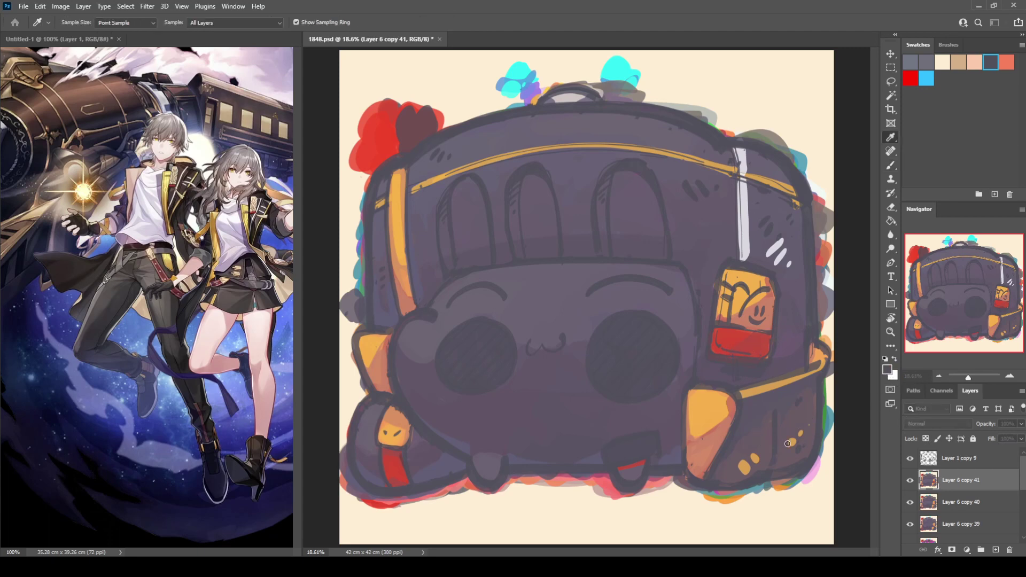
click(961, 390)
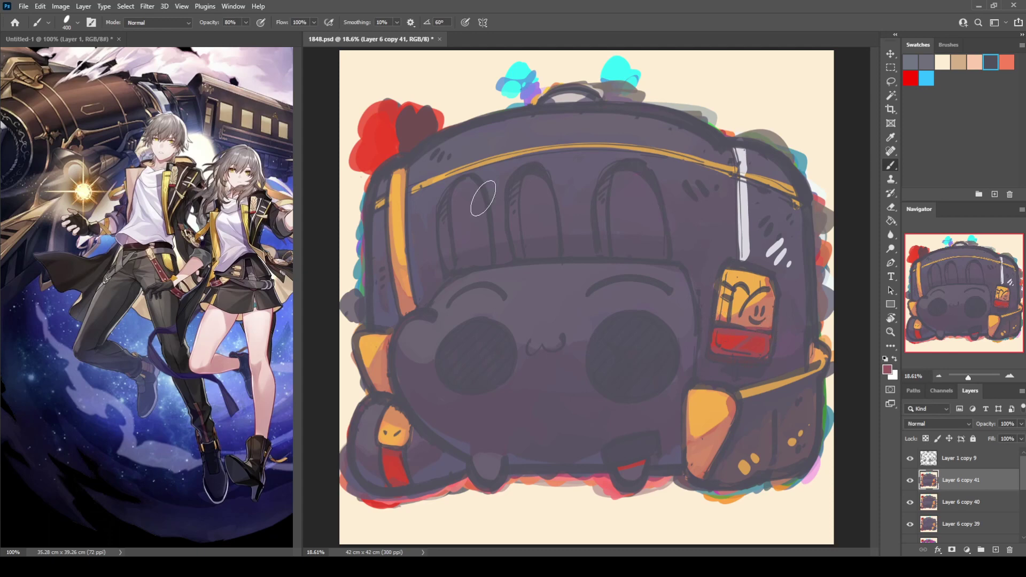
alt+click(407, 306)
drag(431, 304, 466, 272)
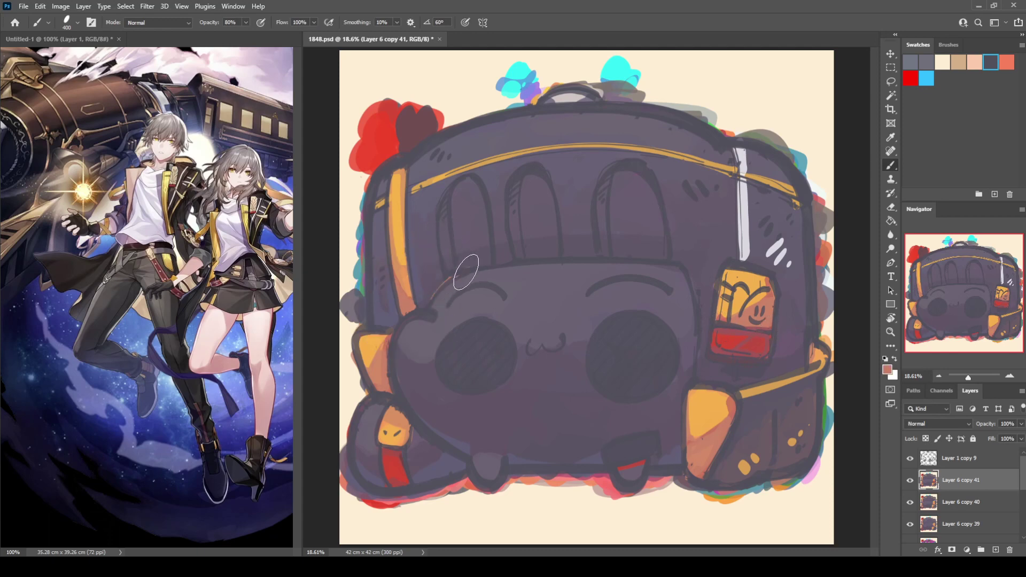
alt+click(722, 367)
alt+click(763, 368)
drag(489, 272, 693, 275)
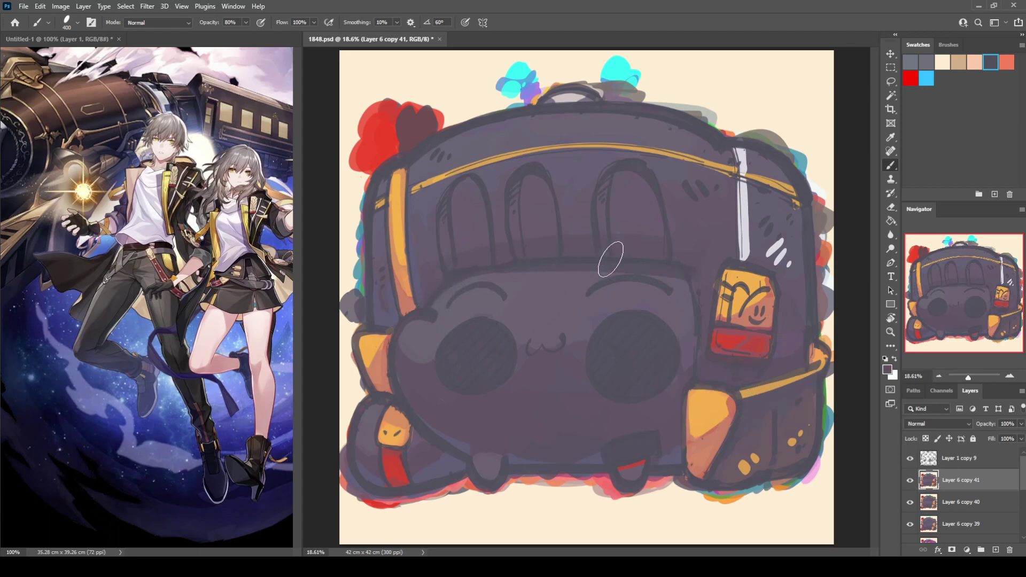
key(ctrl+z)
drag(493, 272, 664, 266)
key(ctrl+z)
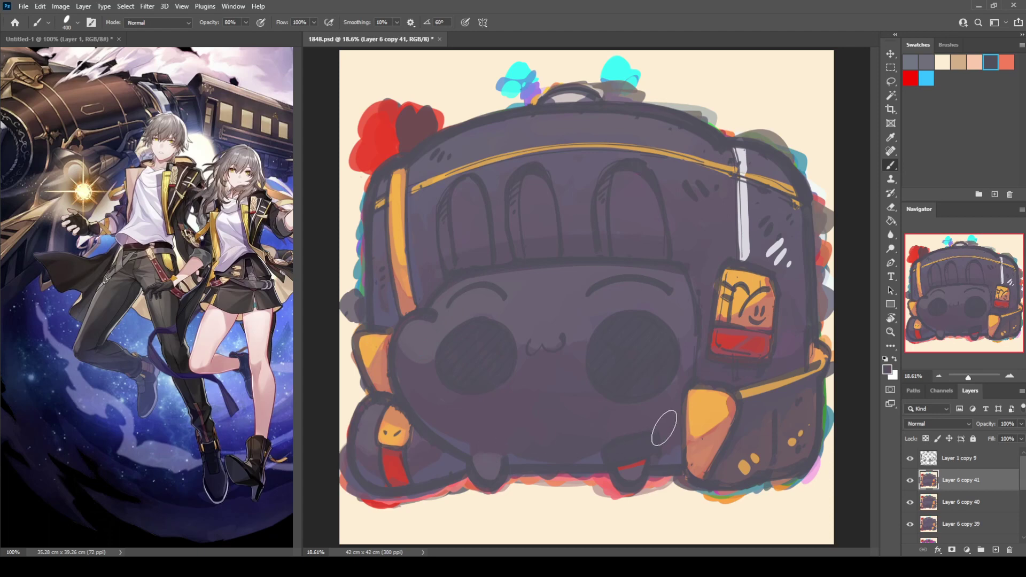
Dab two small lighter grey-violet spots on the body above the right foot and sample the hat loop's light grey
alt+click(568, 309)
click(654, 420)
click(664, 413)
alt+click(560, 93)
mouse_move(614, 456)
mouse_down()
mouse_move(658, 441)
mouse_move(612, 457)
mouse_move(649, 441)
mouse_move(636, 451)
mouse_up()
key(ctrl+z)
key(ctrl+z)
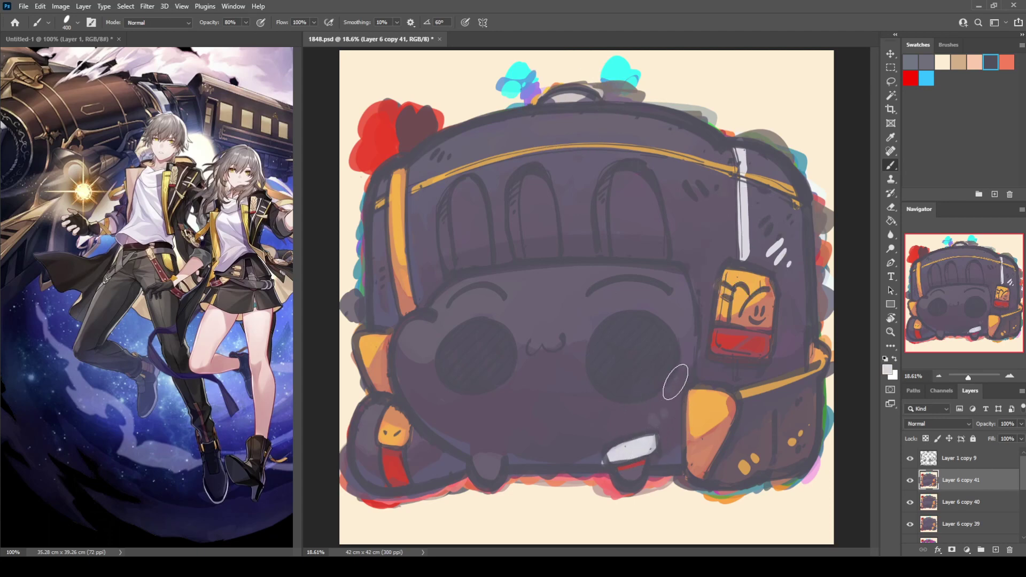
key(ctrl+z)
key(ctrl+z)
key(ctrl+z)
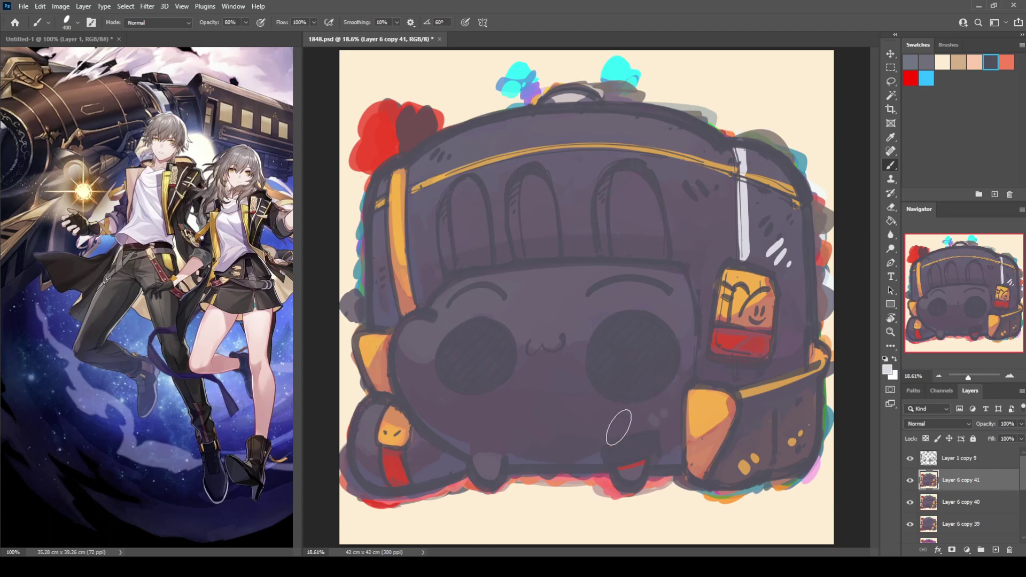
Dab two small white highlights on the dark band of the right foot and add a new layer above the colour layer
click(631, 450)
click(638, 450)
click(997, 551)
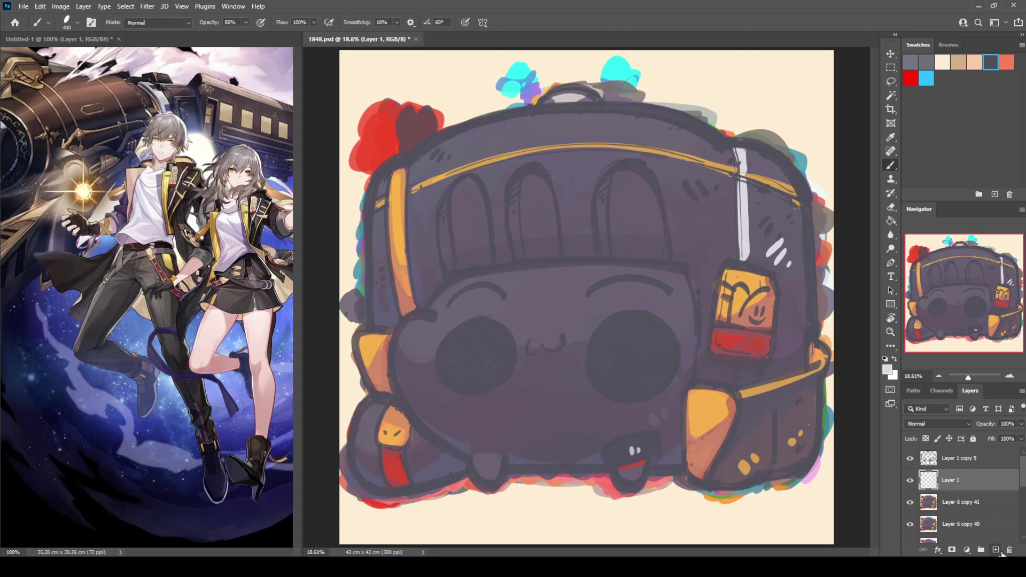
mouse_move(408, 397)
mouse_down()
mouse_move(506, 379)
mouse_move(541, 292)
mouse_up()
key(ctrl+z)
key(alt)
mouse_move(402, 385)
mouse_down()
mouse_move(516, 385)
mouse_move(540, 286)
mouse_move(472, 408)
mouse_move(414, 403)
mouse_up()
key(ctrl+z)
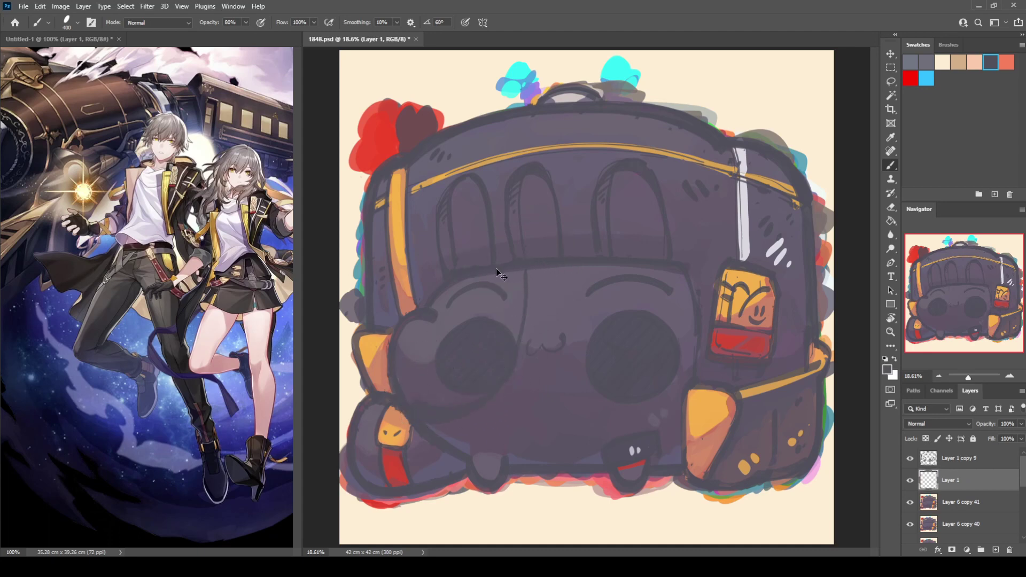
key(ctrl+z)
drag(635, 297, 476, 398)
drag(650, 317, 451, 364)
key(ctrl+z)
key(ctrl+z)
mouse_move(637, 301)
mouse_down()
mouse_move(454, 314)
mouse_move(581, 394)
mouse_move(628, 293)
mouse_move(548, 368)
mouse_move(454, 340)
mouse_move(528, 338)
mouse_move(505, 340)
mouse_move(547, 306)
mouse_up()
mouse_move(483, 332)
mouse_down()
mouse_move(507, 283)
mouse_move(480, 285)
mouse_move(468, 315)
mouse_move(431, 344)
mouse_move(475, 386)
mouse_move(624, 375)
mouse_move(653, 305)
mouse_move(501, 288)
mouse_move(593, 274)
mouse_move(647, 371)
mouse_move(569, 349)
mouse_move(652, 310)
mouse_move(589, 405)
mouse_move(460, 375)
mouse_move(552, 396)
mouse_move(653, 331)
mouse_move(546, 282)
mouse_move(649, 283)
mouse_move(660, 394)
mouse_move(458, 389)
mouse_move(469, 293)
mouse_move(671, 292)
mouse_up()
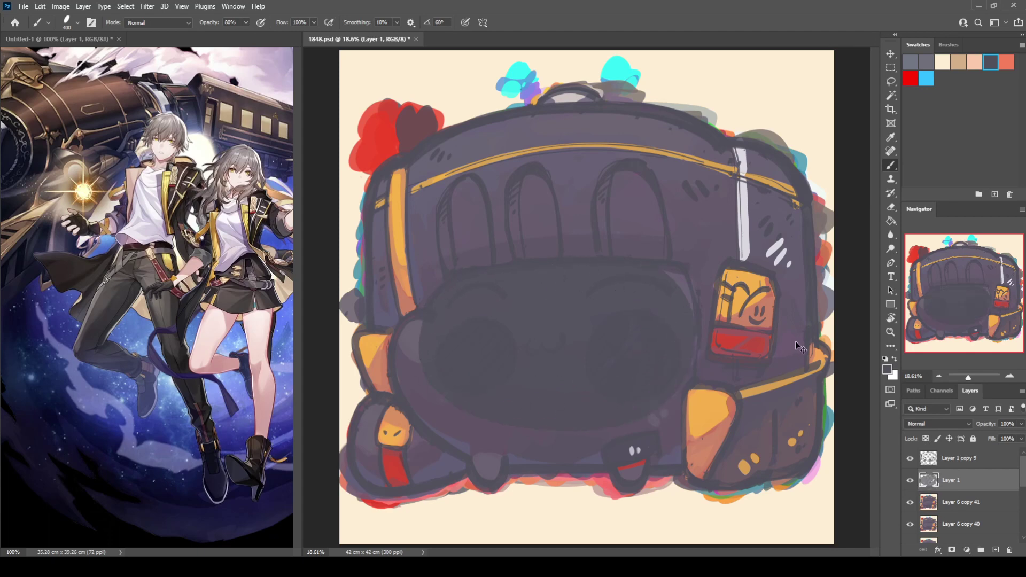
key(ctrl+z)
drag(552, 273, 428, 362)
mouse_move(664, 360)
mouse_down()
mouse_move(537, 283)
mouse_move(519, 365)
mouse_move(567, 295)
mouse_move(537, 351)
mouse_move(512, 328)
mouse_up()
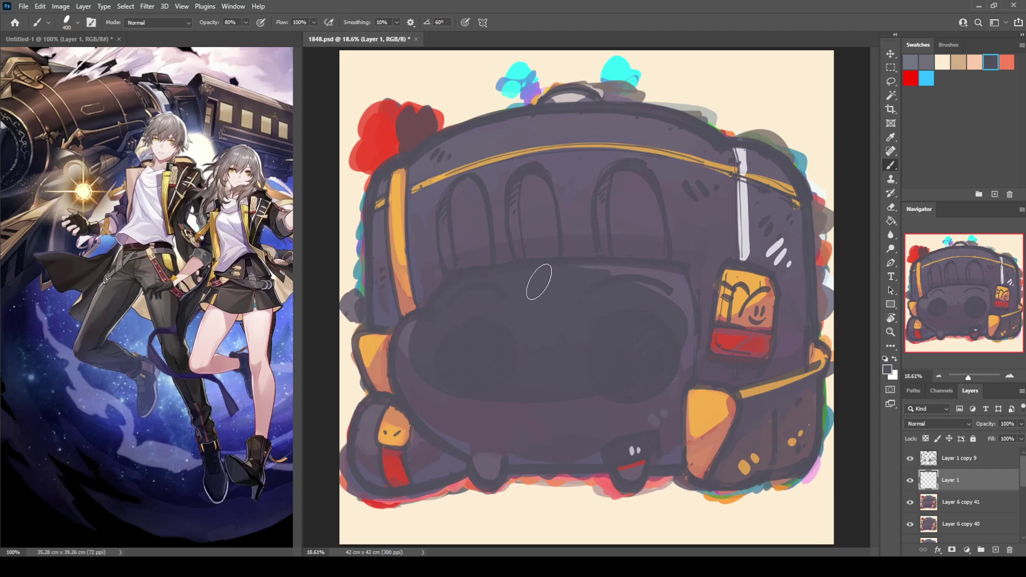
mouse_move(590, 278)
mouse_down()
mouse_move(634, 288)
mouse_move(664, 317)
mouse_up()
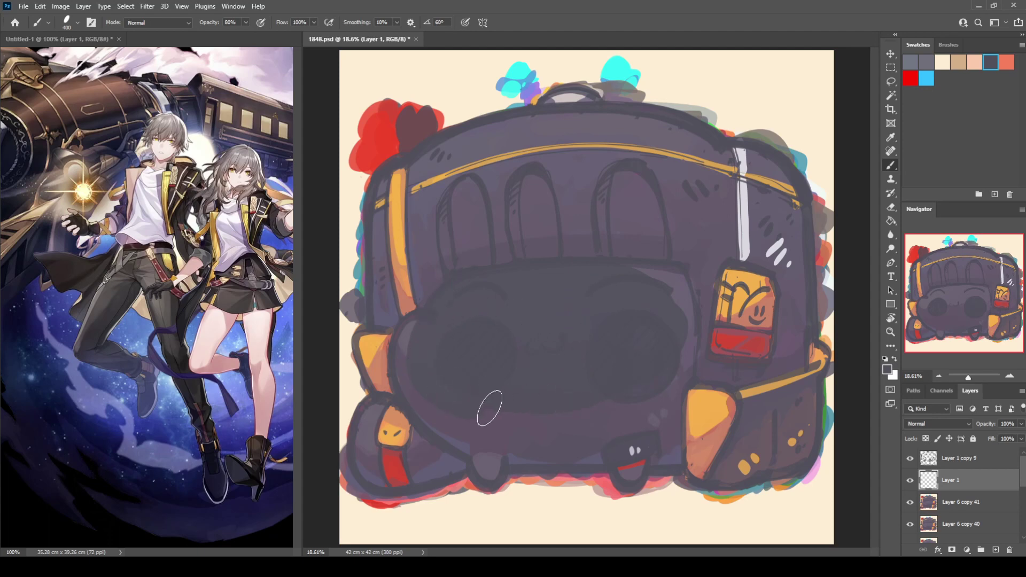
mouse_move(463, 345)
mouse_down()
mouse_move(607, 414)
mouse_move(659, 294)
mouse_move(580, 270)
mouse_up()
key(ctrl+z)
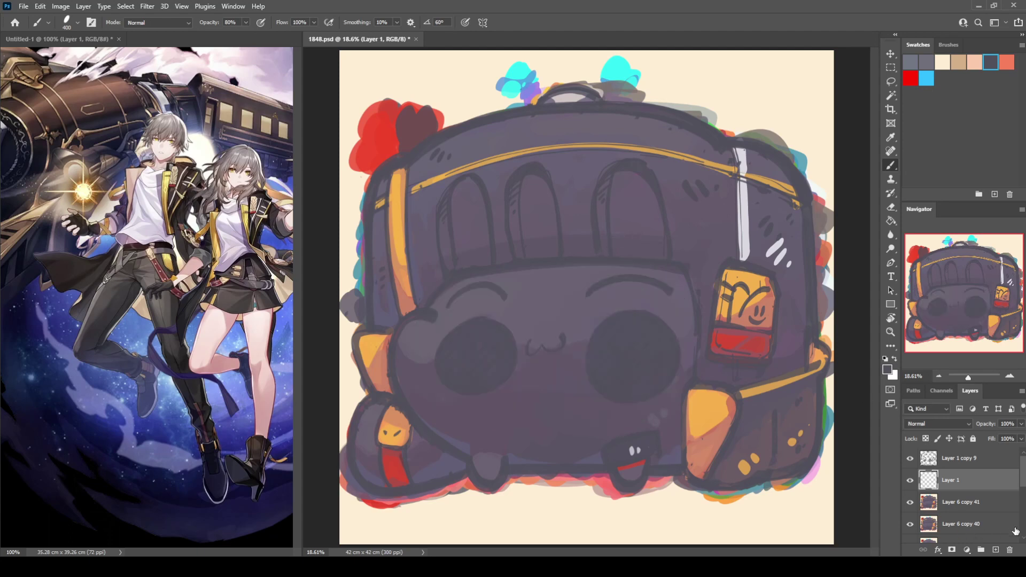
Fill the face area with dark slate grey on a new layer beneath the line art
click(995, 549)
mouse_move(567, 278)
mouse_down()
mouse_move(496, 283)
mouse_move(449, 380)
mouse_move(662, 375)
mouse_move(586, 290)
mouse_move(452, 356)
mouse_up()
key(ctrl+z)
mouse_move(573, 284)
mouse_down()
mouse_move(459, 380)
mouse_move(679, 350)
mouse_move(454, 321)
mouse_move(524, 276)
mouse_move(479, 388)
mouse_move(675, 322)
mouse_move(435, 319)
mouse_move(519, 333)
mouse_move(432, 334)
mouse_move(584, 306)
mouse_move(574, 363)
mouse_move(488, 348)
mouse_move(518, 315)
mouse_move(592, 319)
mouse_move(632, 300)
mouse_move(642, 312)
mouse_move(630, 280)
mouse_move(499, 276)
mouse_move(434, 327)
mouse_move(455, 388)
mouse_up()
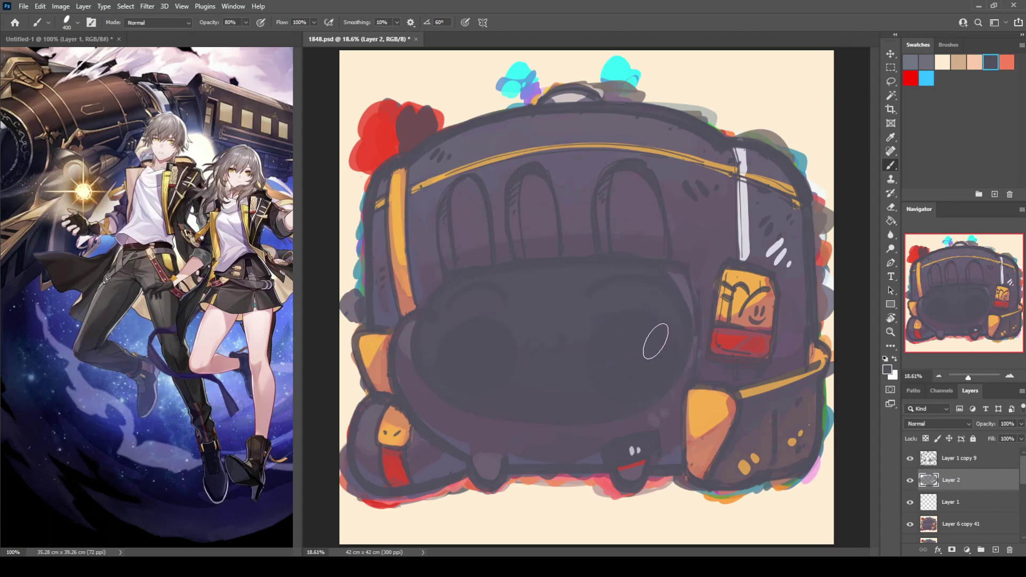
Fill the three tall arches above the face with the same dark slate grey
mouse_move(471, 184)
mouse_down()
mouse_move(457, 202)
mouse_move(462, 232)
mouse_move(473, 233)
mouse_move(472, 184)
mouse_move(482, 220)
mouse_up()
mouse_move(540, 186)
mouse_down()
mouse_move(533, 218)
mouse_move(551, 223)
mouse_move(536, 238)
mouse_move(541, 261)
mouse_up()
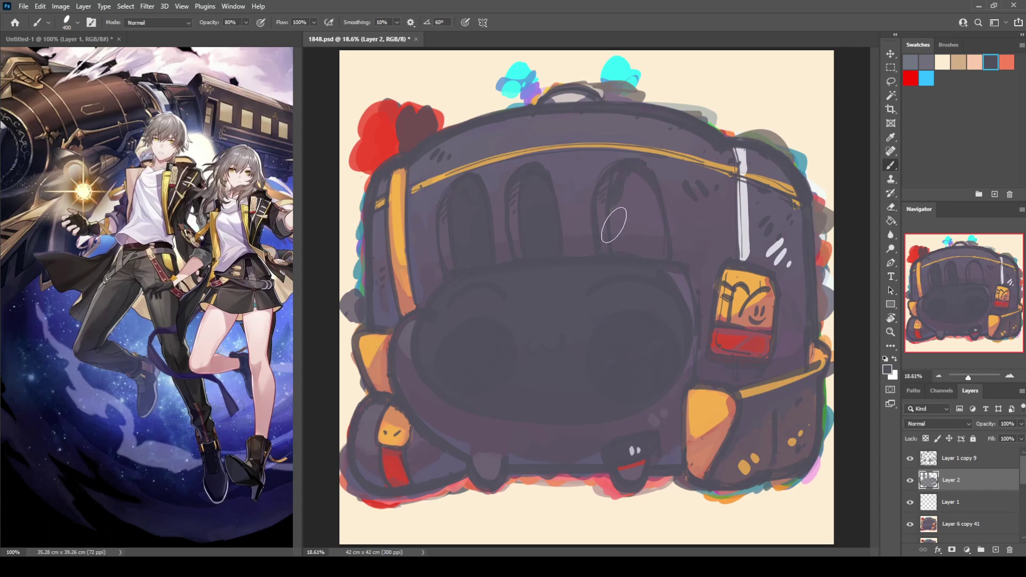
mouse_move(631, 219)
mouse_down()
mouse_move(636, 247)
mouse_move(660, 222)
mouse_up()
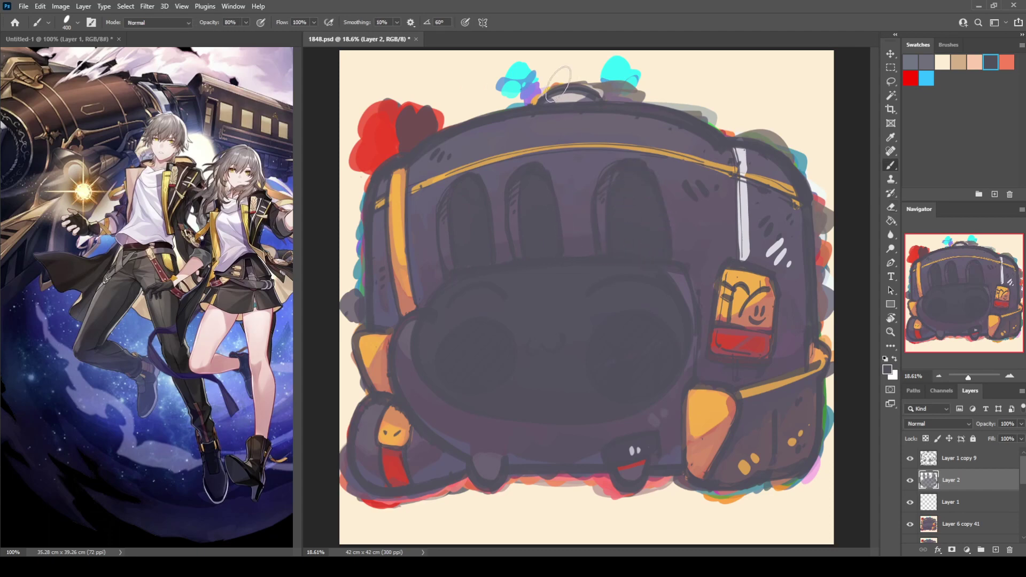
drag(558, 93, 530, 98)
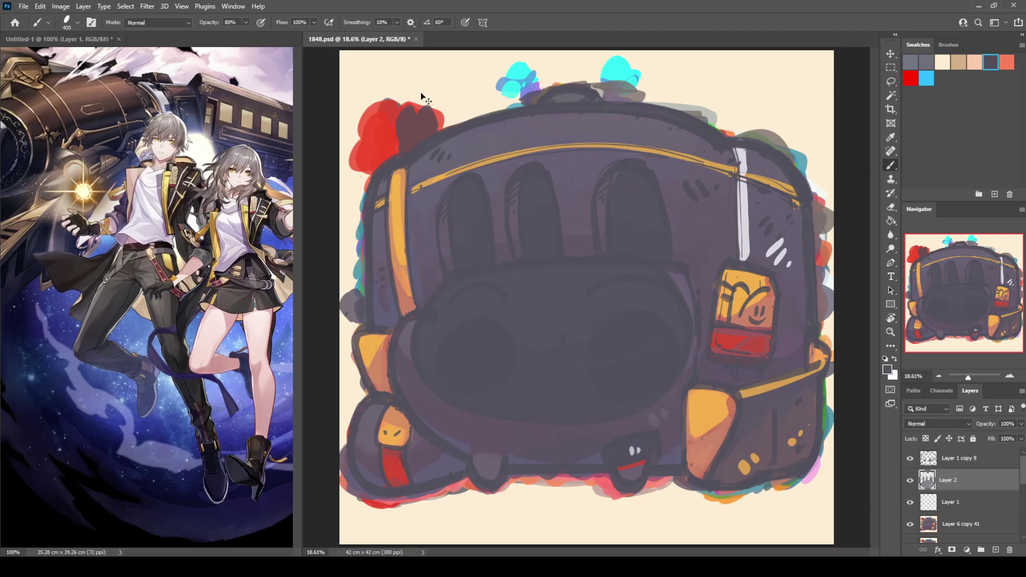
key(ctrl+z)
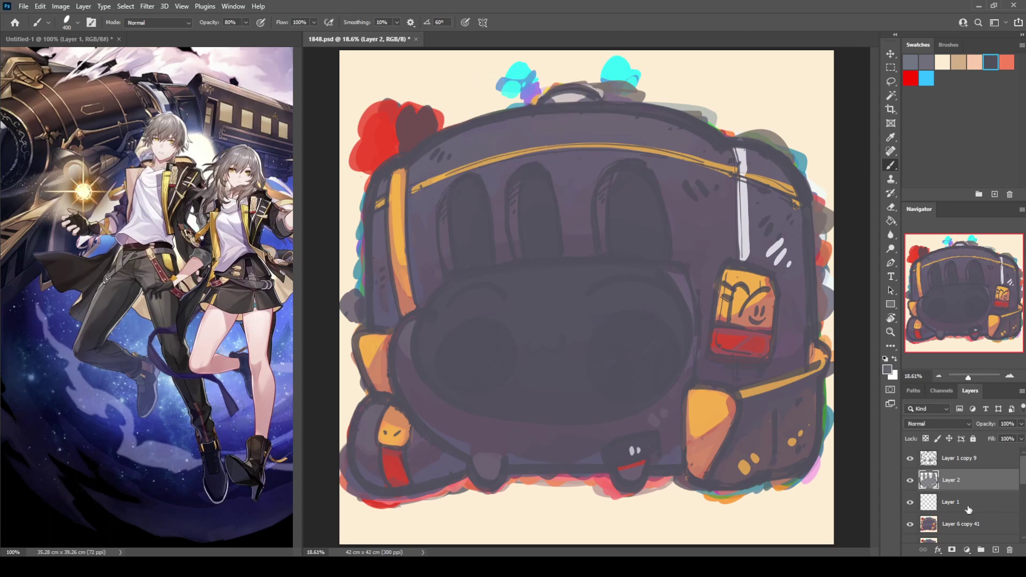
Paint the hat's upper band above the yellow line a lighter warm mauve-grey on the Layer 6 copy 41 layer
click(936, 527)
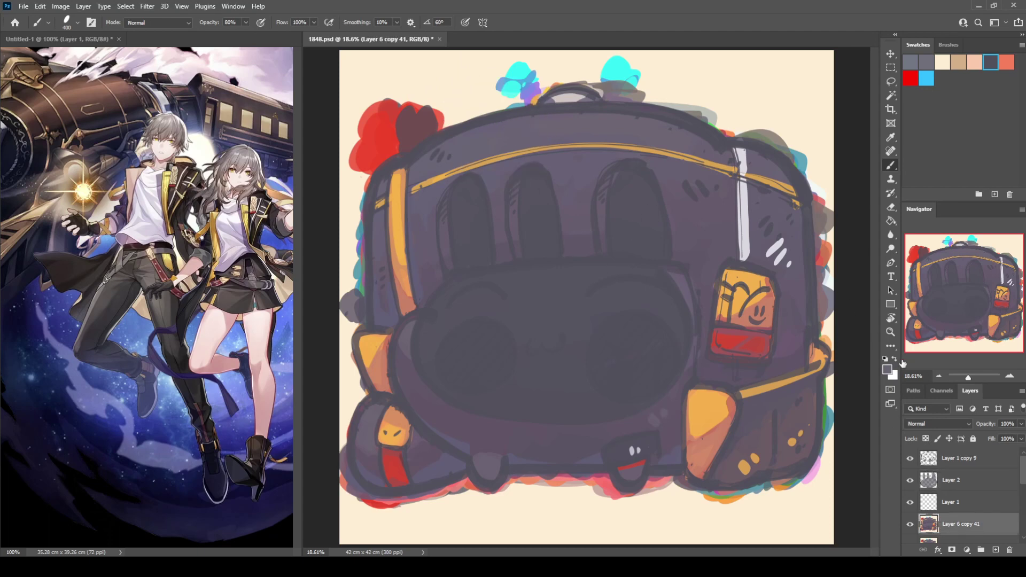
key(i)
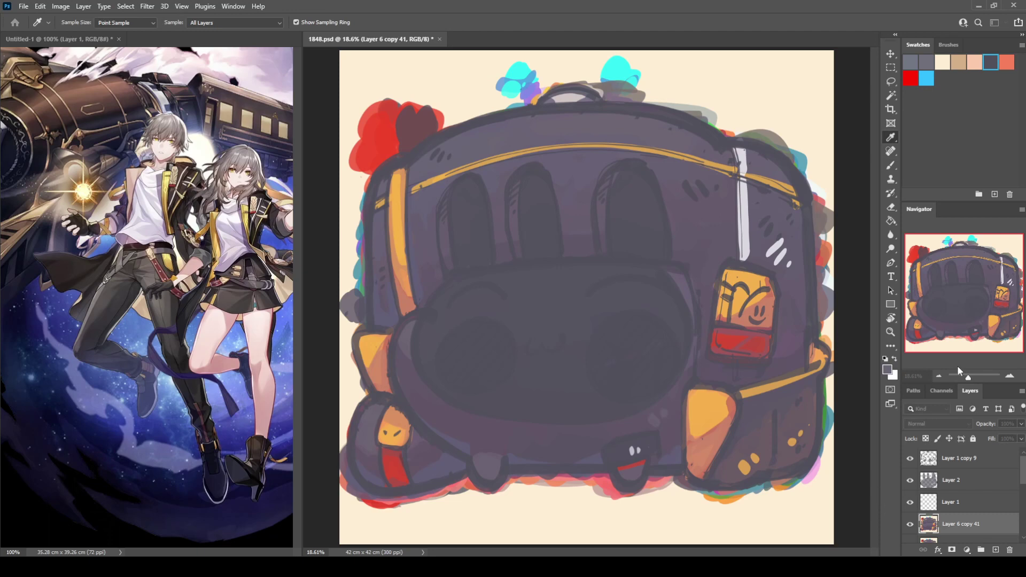
key(b)
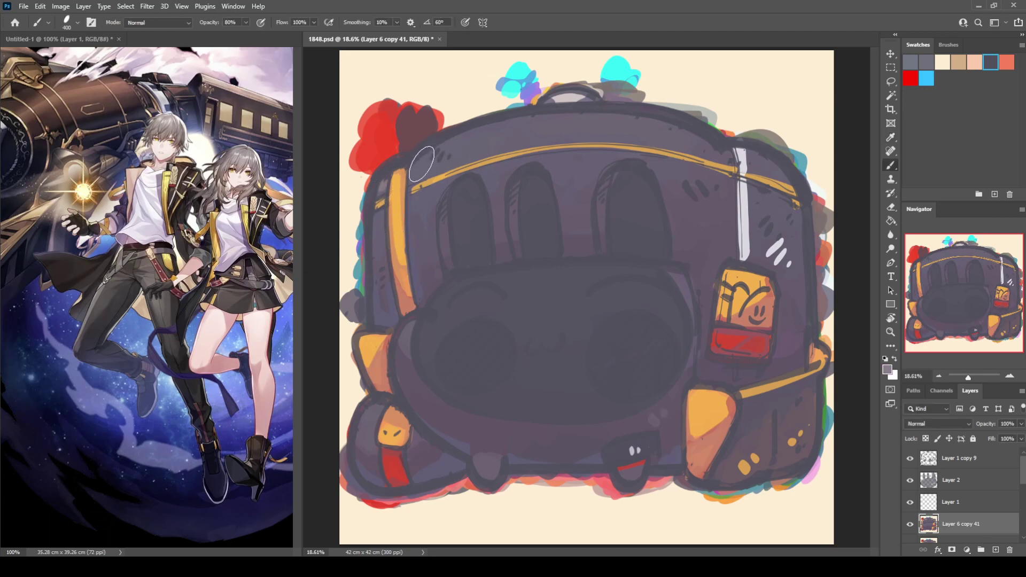
drag(423, 163, 534, 123)
alt+click(477, 140)
drag(431, 165, 606, 126)
drag(533, 127, 682, 130)
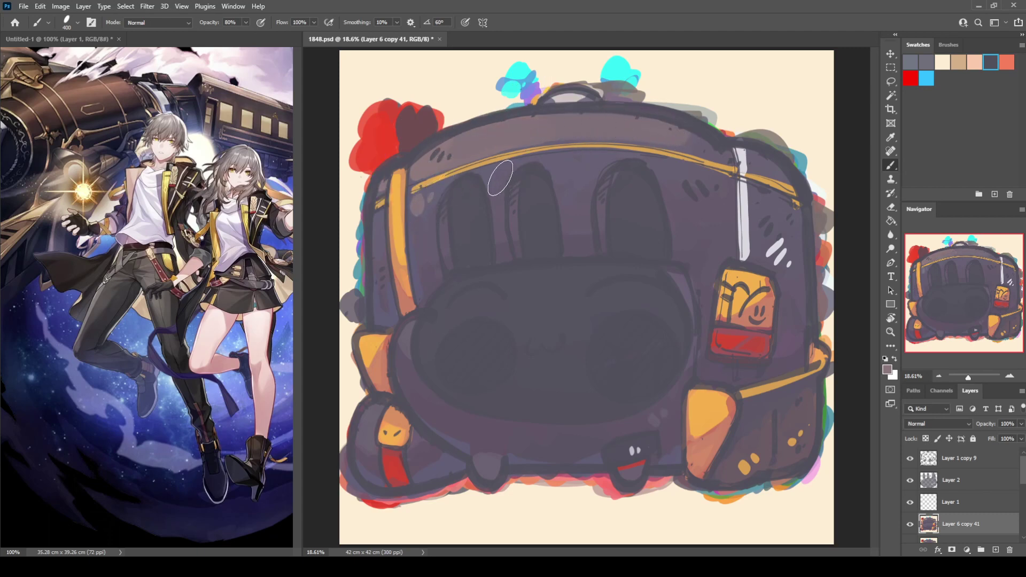
Dab small mauve-grey spots beneath the hat's yellow line and tint the hat's corner beside the white stripe
drag(565, 166, 571, 166)
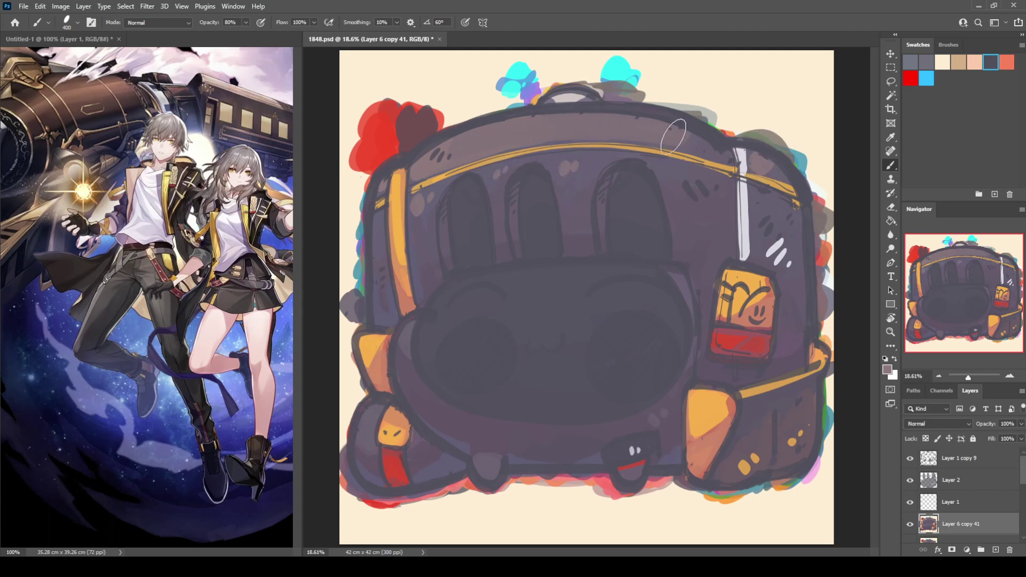
alt+click(433, 317)
mouse_move(417, 179)
mouse_down()
mouse_move(437, 172)
mouse_move(413, 184)
mouse_move(545, 149)
mouse_up()
key(ctrl+z)
mouse_move(427, 177)
mouse_down()
mouse_move(609, 142)
mouse_move(736, 164)
mouse_up()
key(x)
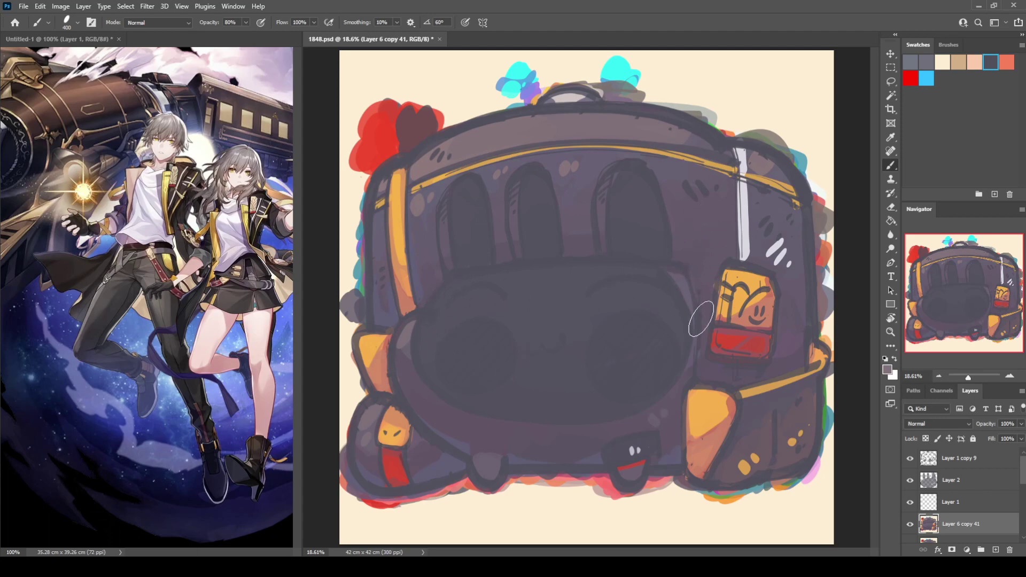
click(942, 481)
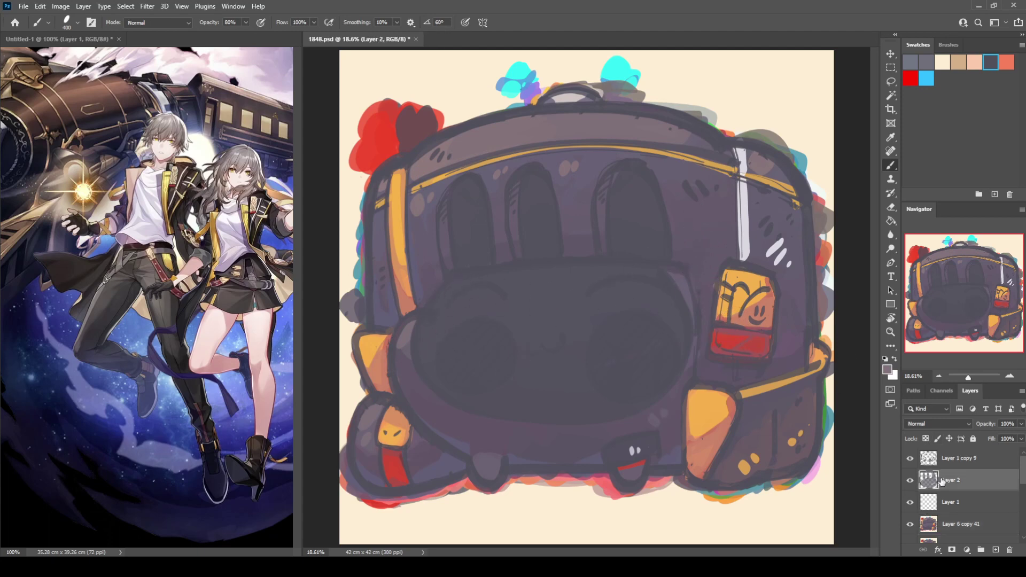
click(996, 550)
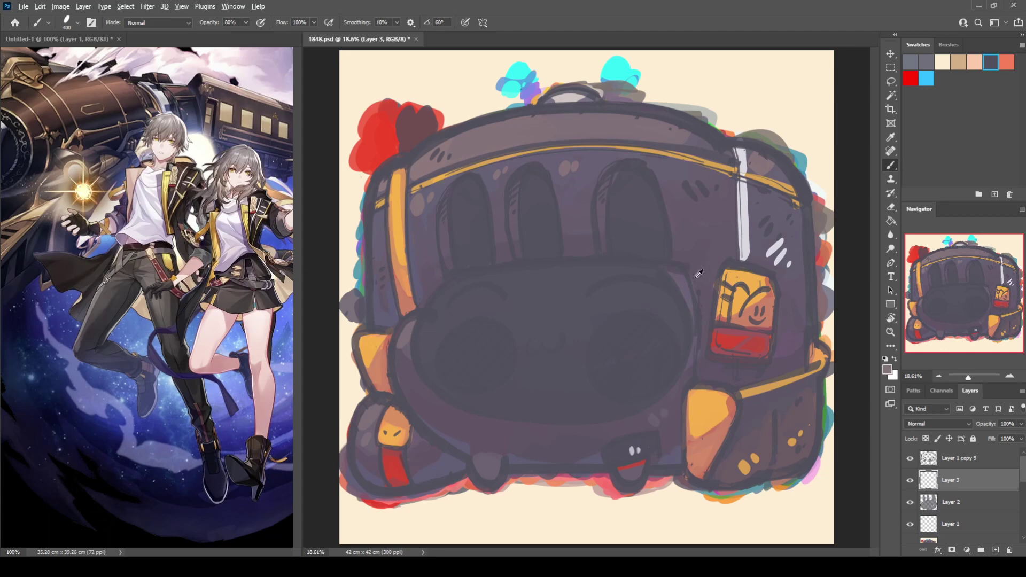
click(533, 342)
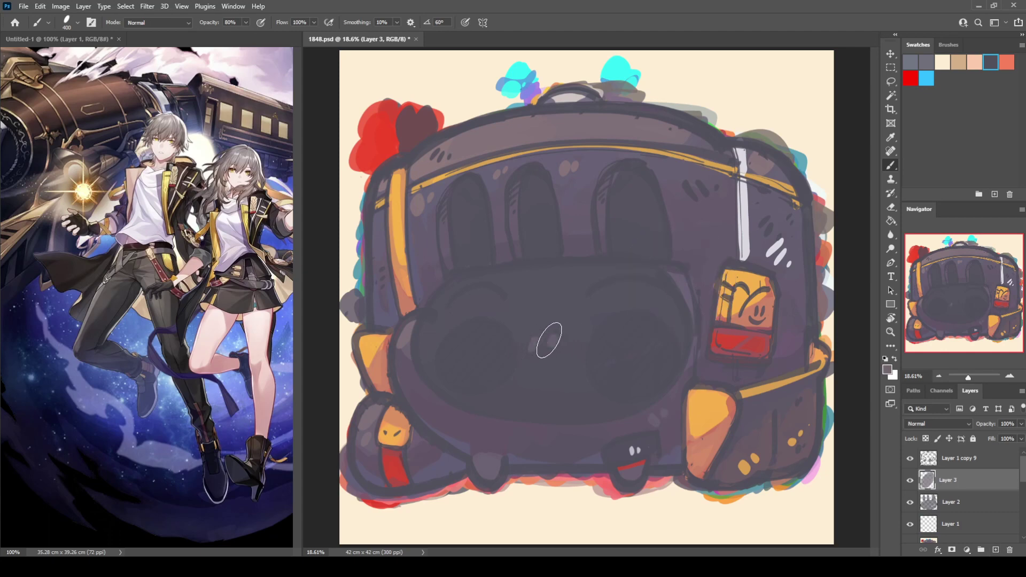
click(550, 341)
key(ctrl+z)
key(ctrl+z)
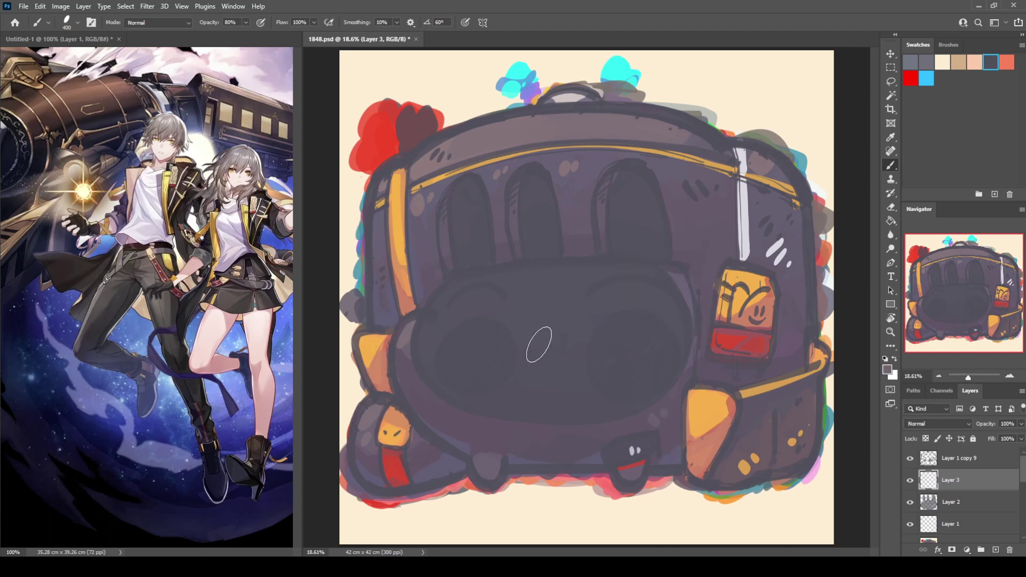
click(539, 344)
click(554, 346)
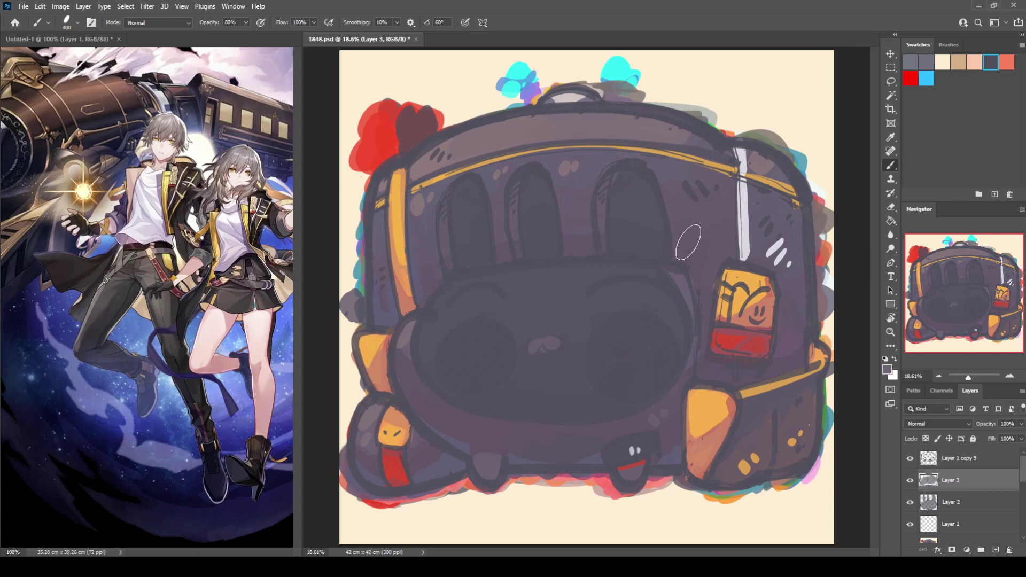
alt+click(562, 122)
drag(535, 345, 531, 351)
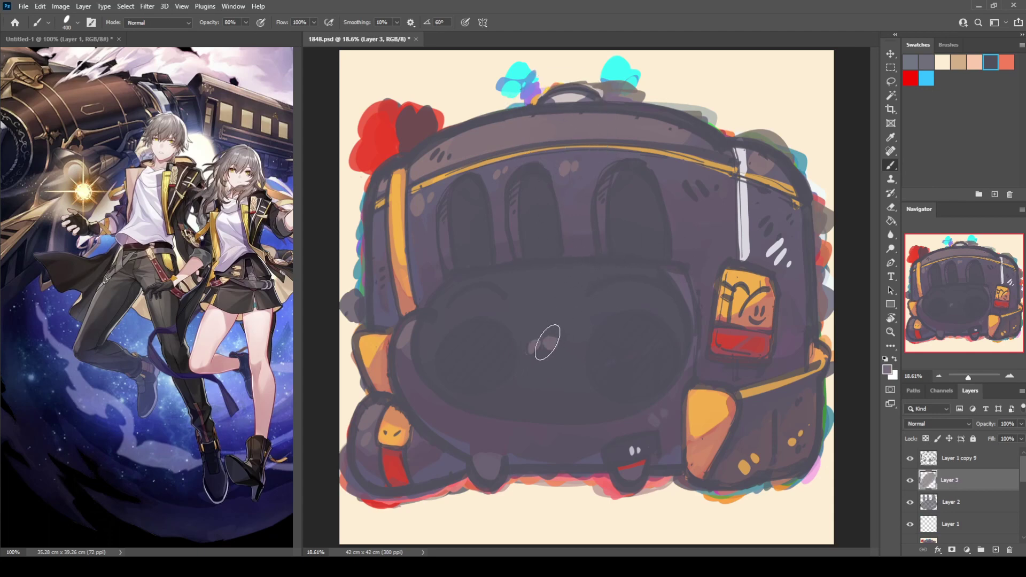
Duplicate the line art layer with the original hidden, and dab two mauve spots over the mouth at 100% brush opacity
click(976, 462)
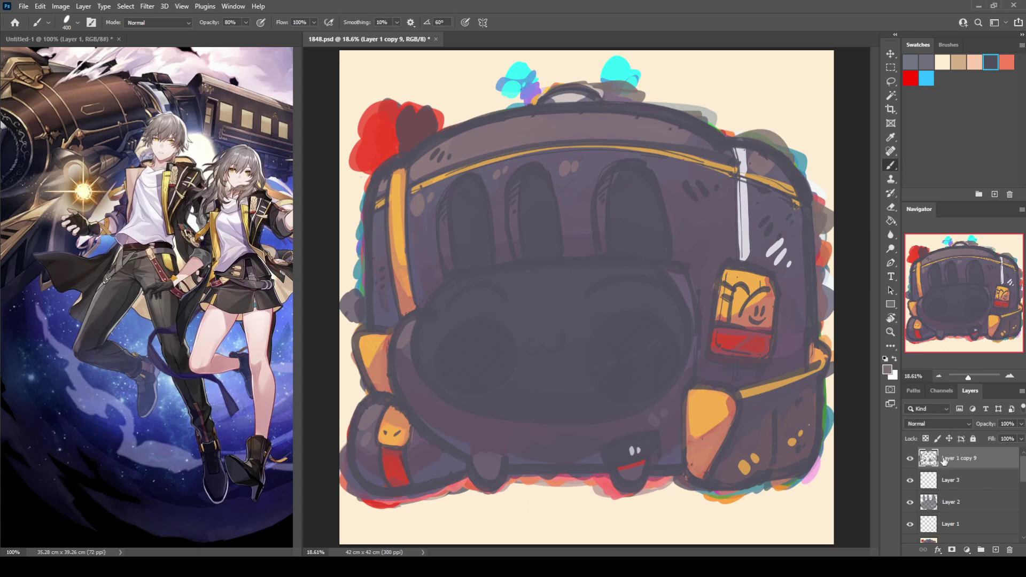
key(ctrl+j)
click(910, 480)
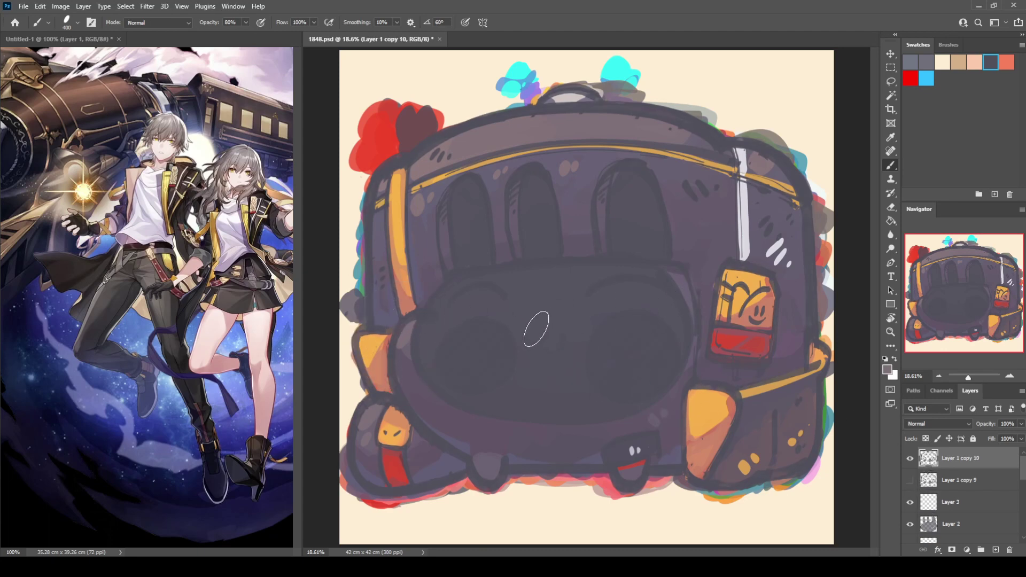
key(0)
drag(556, 345, 531, 345)
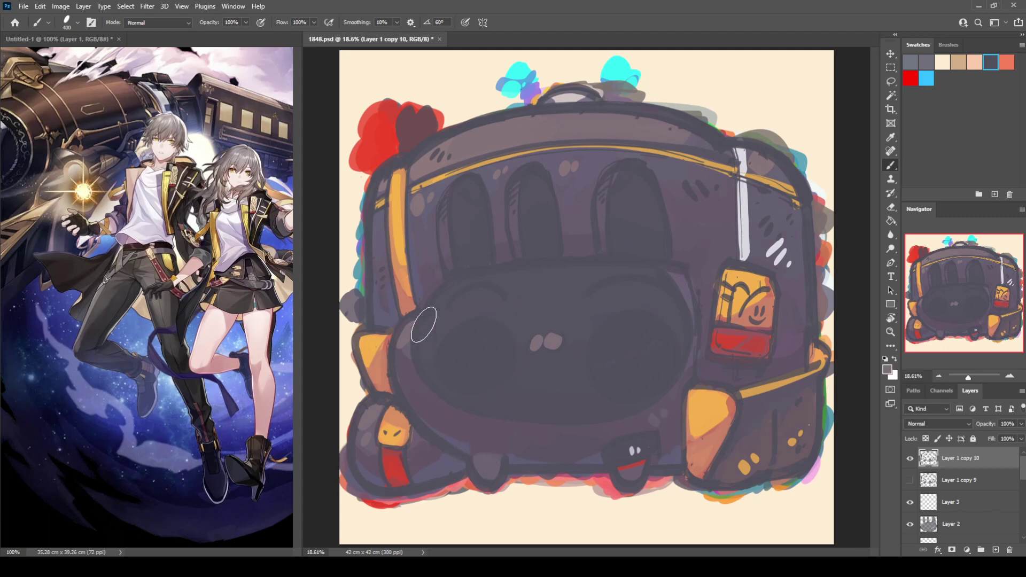
Recolour the line art along both edges of the long orange strap reddish pink with a size 200 brush
alt+click(402, 174)
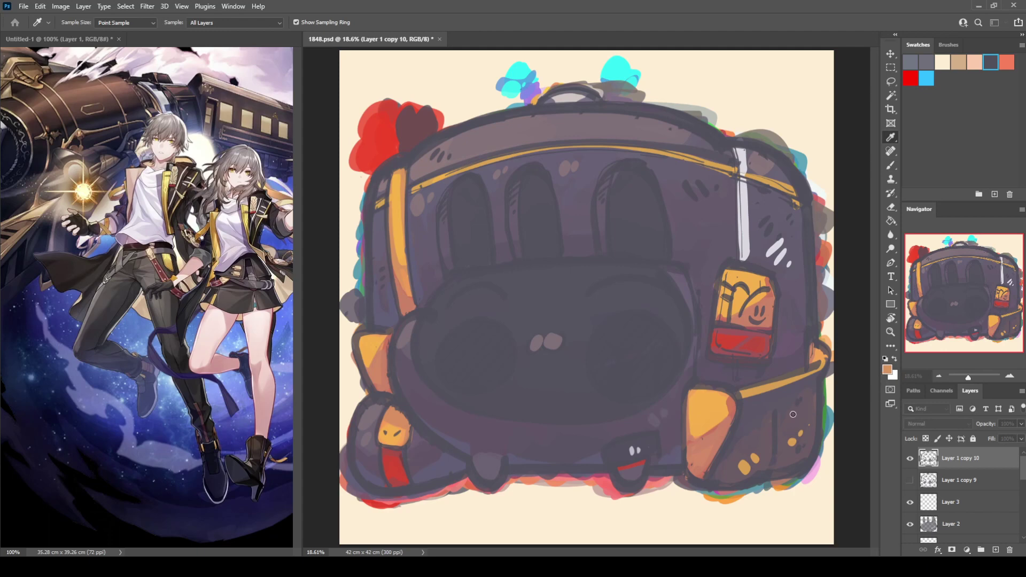
key(b)
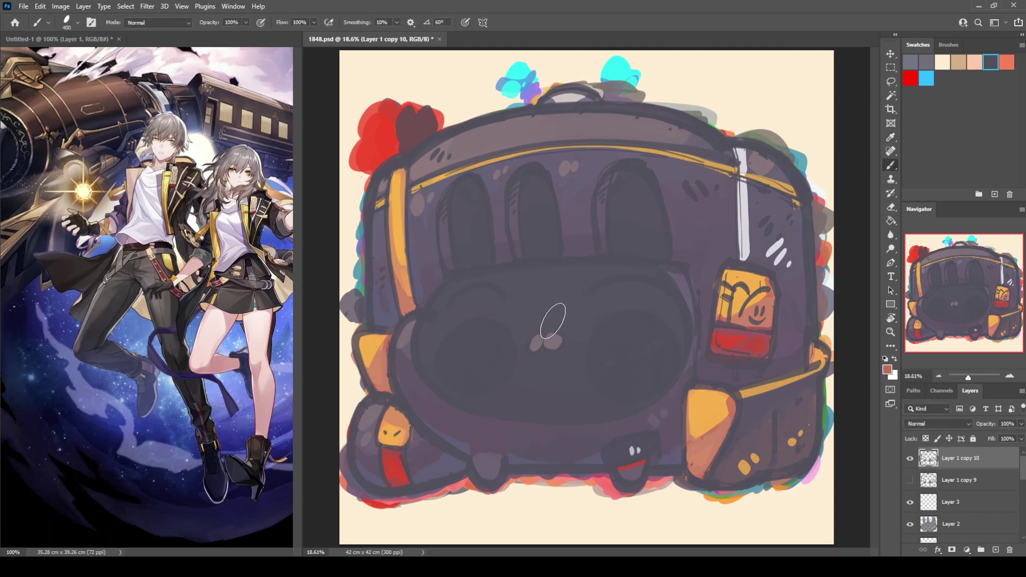
drag(392, 171, 410, 163)
key(ctrl+z)
drag(407, 199, 417, 312)
key(ctrl+z)
drag(409, 163, 416, 319)
key(ctrl+z)
drag(409, 165, 418, 302)
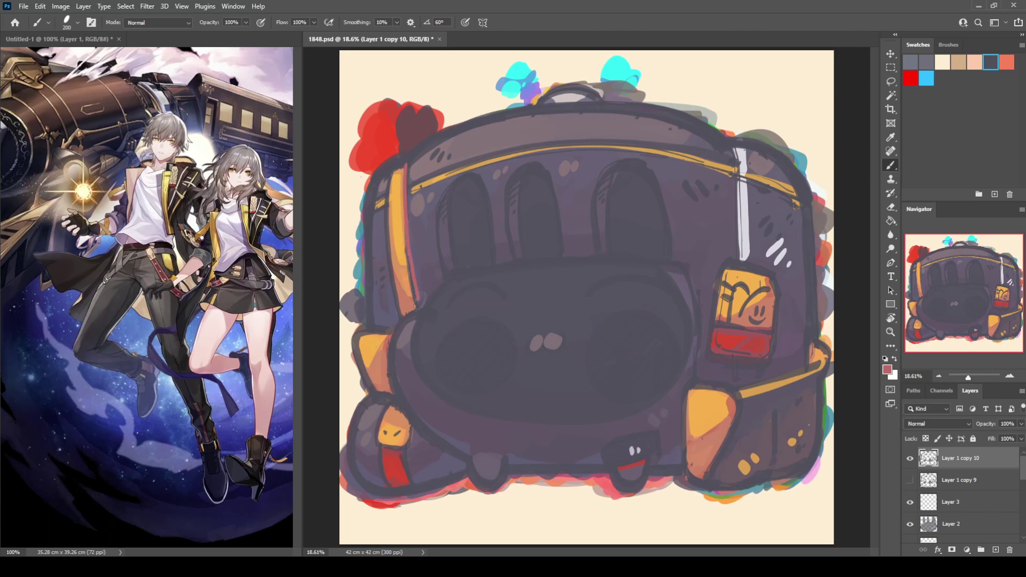
key(ctrl+z)
drag(409, 165, 408, 274)
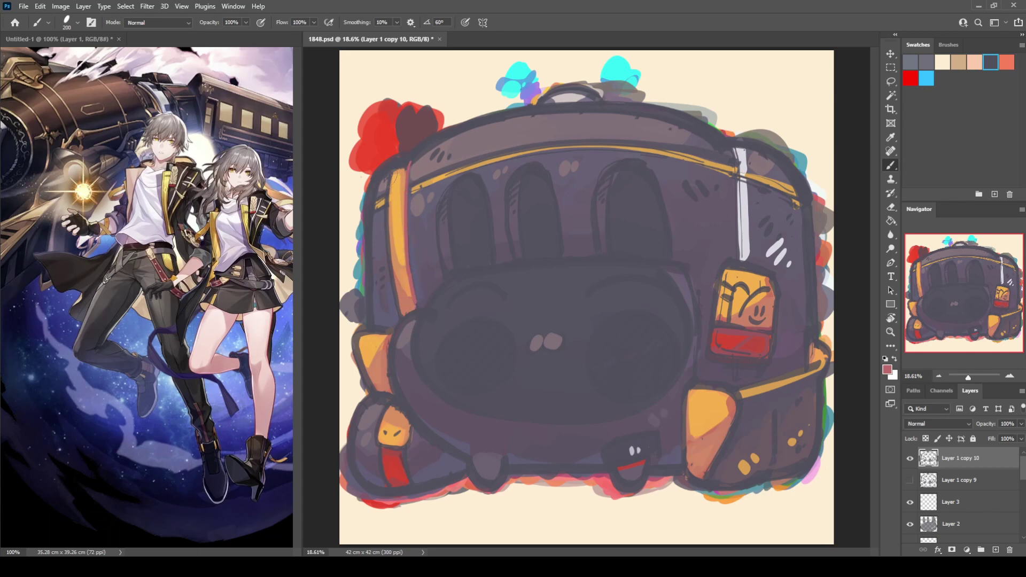
drag(393, 170, 401, 313)
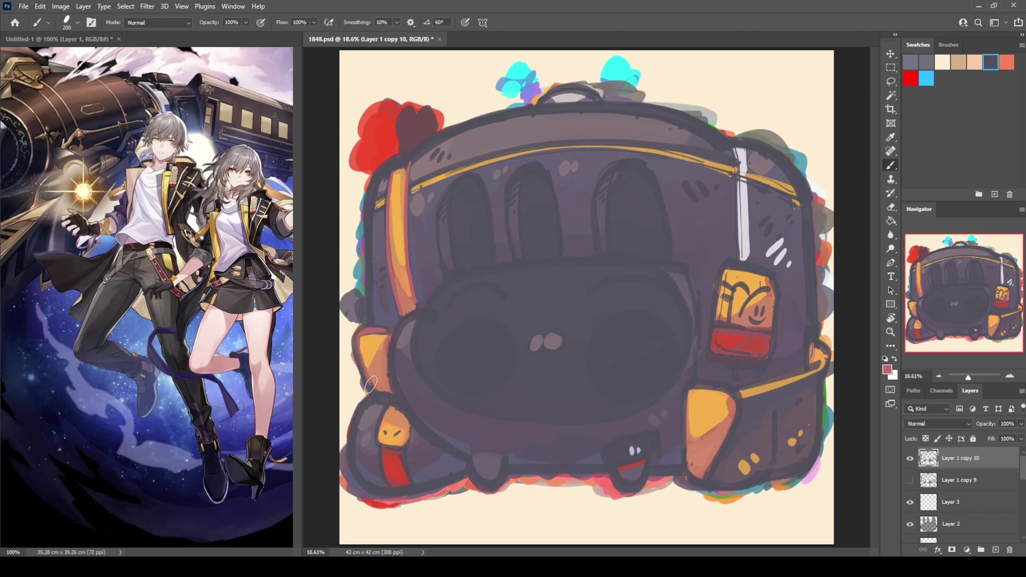
Recolour the outlines around the left orange patches and the lower-right orange pocket flap reddish pink
drag(388, 327, 361, 330)
drag(389, 399, 373, 434)
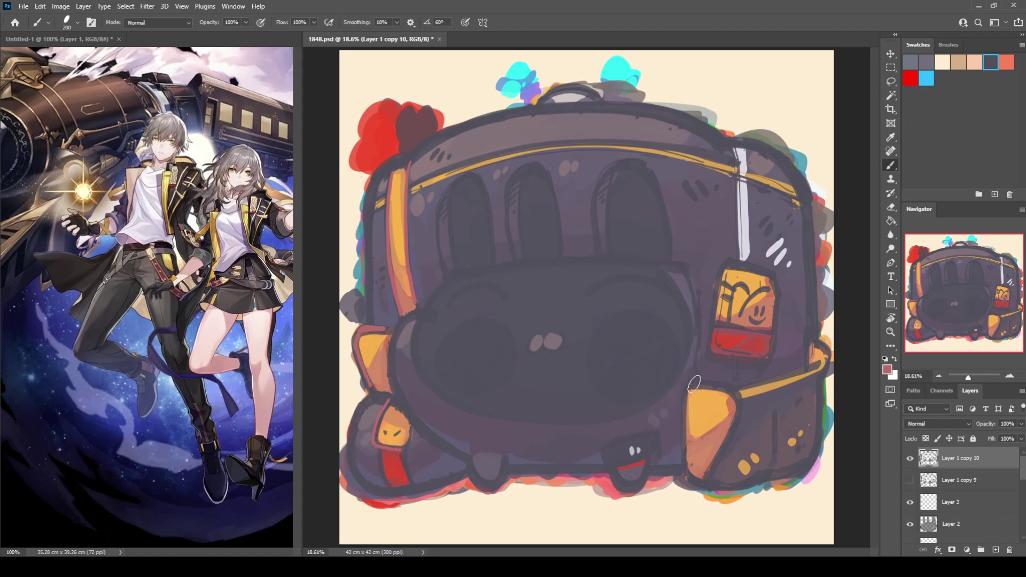
mouse_move(694, 383)
mouse_down()
mouse_move(737, 396)
mouse_move(739, 413)
mouse_move(709, 473)
mouse_move(686, 385)
mouse_move(685, 479)
mouse_up()
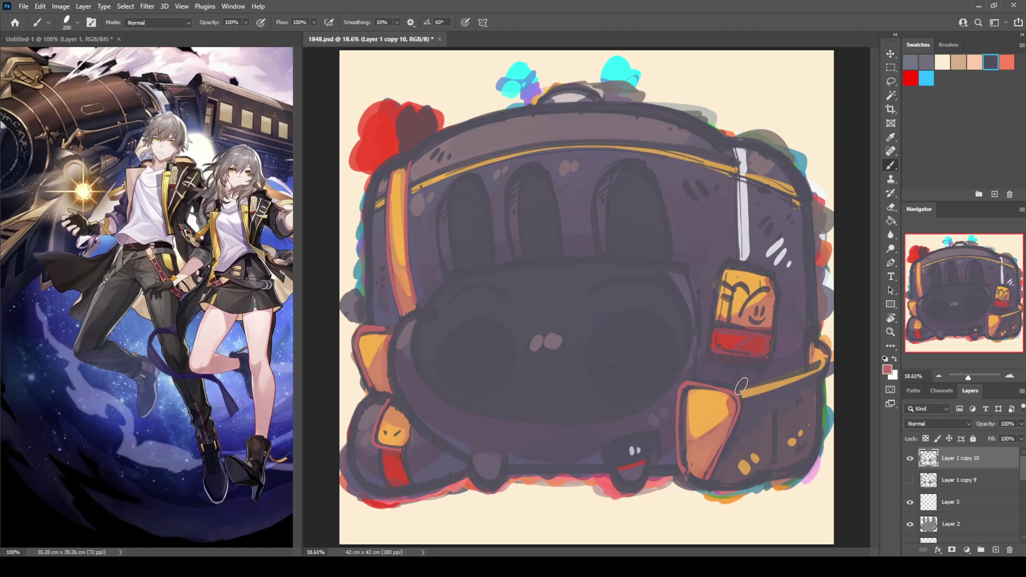
Recolour the lower-right pocket's thin orange strap, fold lines and lower edge outlines reddish pink
mouse_move(741, 386)
mouse_down()
mouse_move(815, 362)
mouse_move(820, 344)
mouse_move(818, 378)
mouse_up()
mouse_move(749, 402)
mouse_down()
mouse_move(818, 372)
mouse_move(814, 454)
mouse_move(799, 477)
mouse_up()
drag(776, 431, 776, 479)
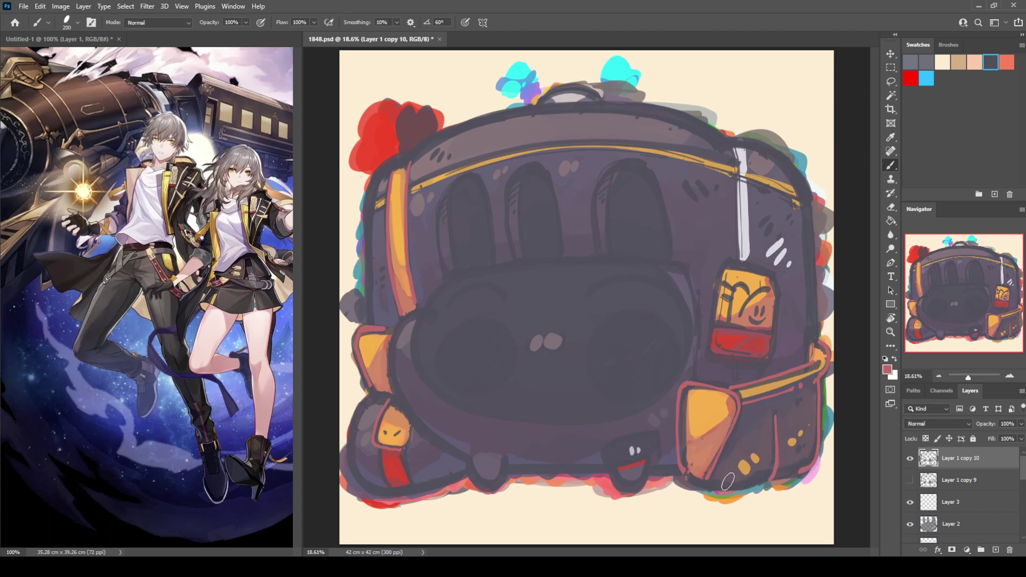
mouse_move(695, 480)
mouse_down()
mouse_move(749, 484)
mouse_move(791, 470)
mouse_move(792, 387)
mouse_move(795, 469)
mouse_up()
Tint the lower-left orange tag's outline and spots reddish pink, and line the red strap beneath it with orange
mouse_move(385, 404)
mouse_down()
mouse_move(375, 444)
mouse_move(410, 443)
mouse_up()
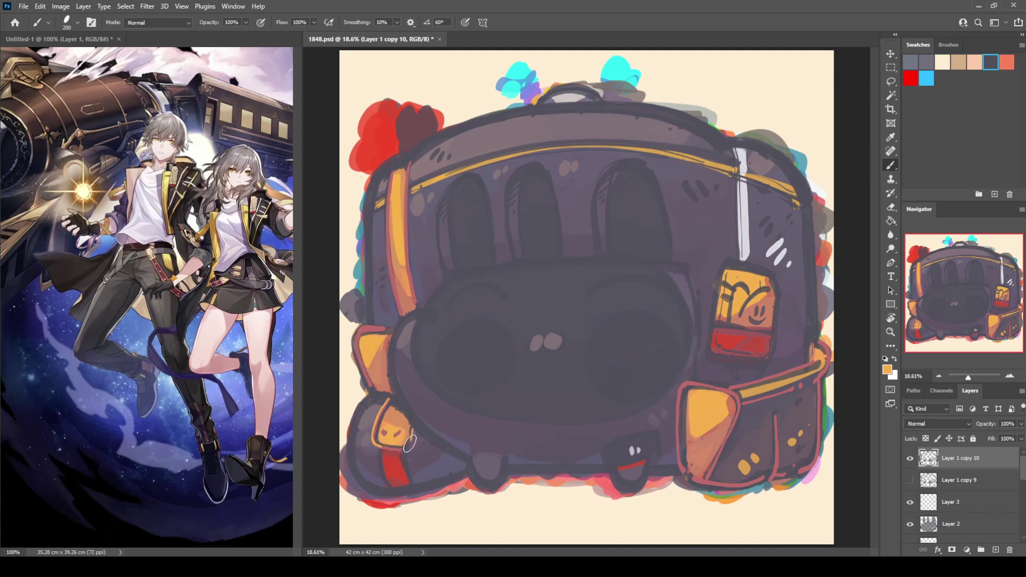
alt+click(399, 459)
alt+click(744, 192)
alt+click(396, 426)
mouse_move(400, 450)
mouse_down()
mouse_move(405, 481)
mouse_move(383, 450)
mouse_move(392, 487)
mouse_up()
drag(398, 451, 409, 489)
drag(384, 446, 393, 487)
alt+click(396, 458)
drag(401, 446, 414, 487)
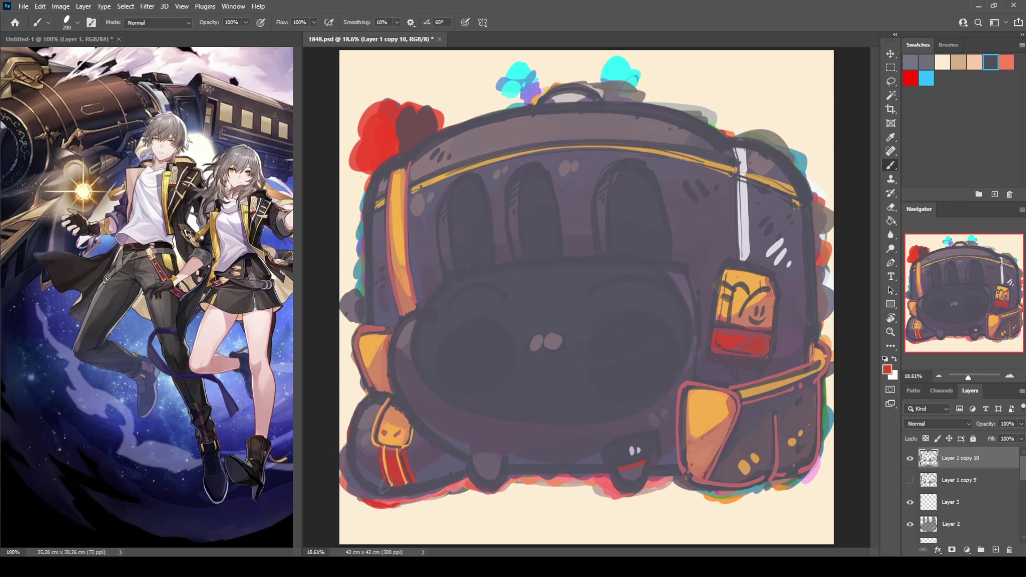
alt+click(398, 436)
Recolour the outline reddish pink from the face's upper-left corner down around the cheek to the left foot
alt+click(406, 331)
mouse_move(447, 279)
mouse_down()
mouse_move(429, 312)
mouse_move(394, 329)
mouse_move(386, 370)
mouse_move(399, 407)
mouse_move(457, 457)
mouse_up()
key(ctrl+z)
mouse_move(448, 277)
mouse_down()
mouse_move(425, 315)
mouse_move(405, 325)
mouse_move(389, 398)
mouse_move(482, 473)
mouse_up()
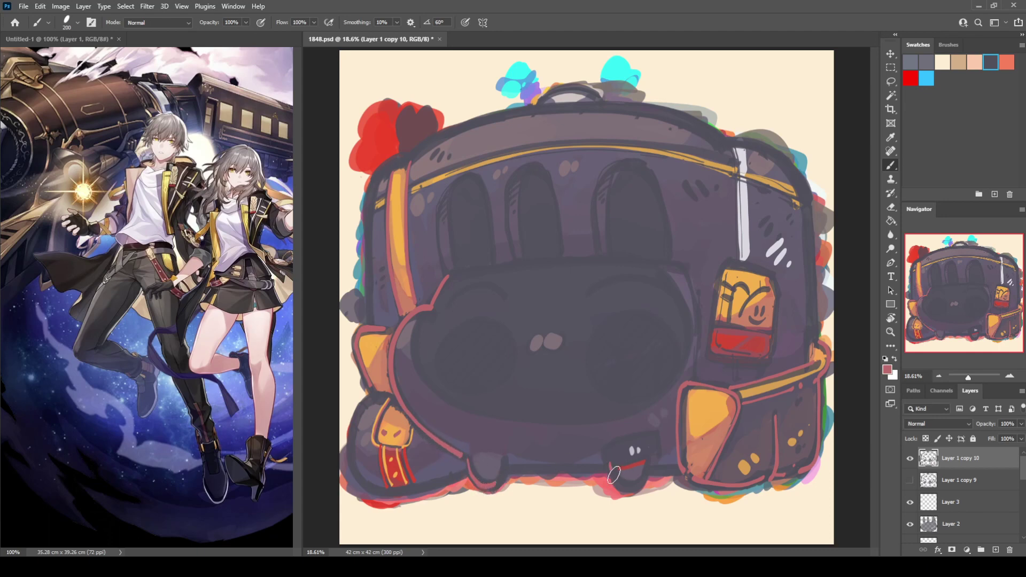
Recolour the right foot's outline and the body's lower edge between and beside the feet reddish pink
drag(614, 474, 641, 479)
drag(506, 468, 595, 468)
key(ctrl+z)
drag(508, 470, 593, 467)
key(ctrl+z)
drag(507, 471, 594, 470)
key(ctrl+z)
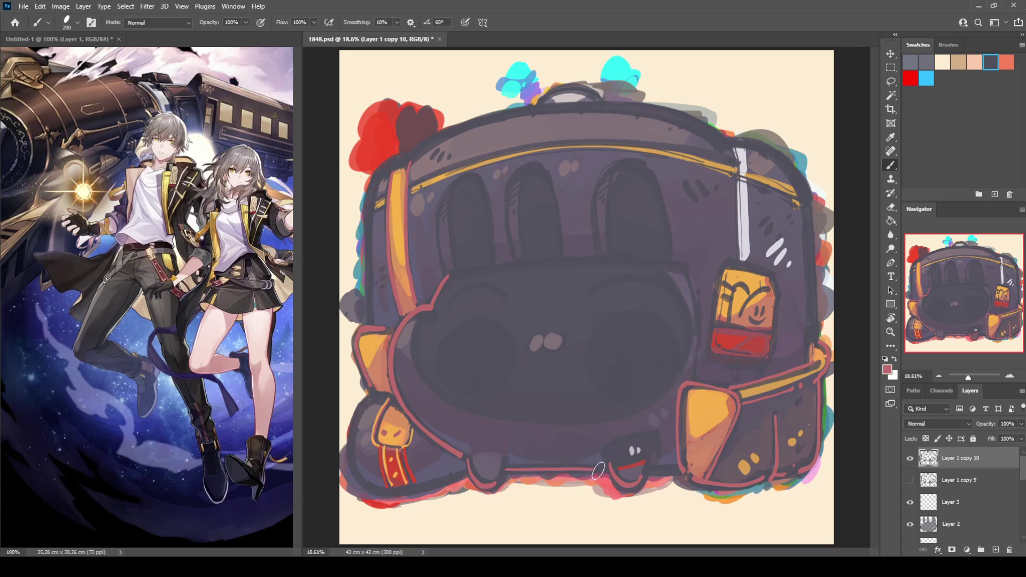
drag(657, 471, 674, 470)
Trace the dark face's left, lower and right edges with a mauve line, adding small dabs near its lower right
mouse_move(430, 305)
mouse_down()
mouse_move(418, 336)
mouse_move(436, 396)
mouse_move(503, 430)
mouse_move(630, 422)
mouse_up()
key(ctrl+z)
mouse_move(414, 324)
mouse_down()
mouse_move(413, 345)
mouse_move(456, 406)
mouse_move(559, 425)
mouse_up()
key(ctrl+z)
mouse_move(417, 321)
mouse_down()
mouse_move(417, 383)
mouse_move(488, 421)
mouse_move(598, 419)
mouse_up()
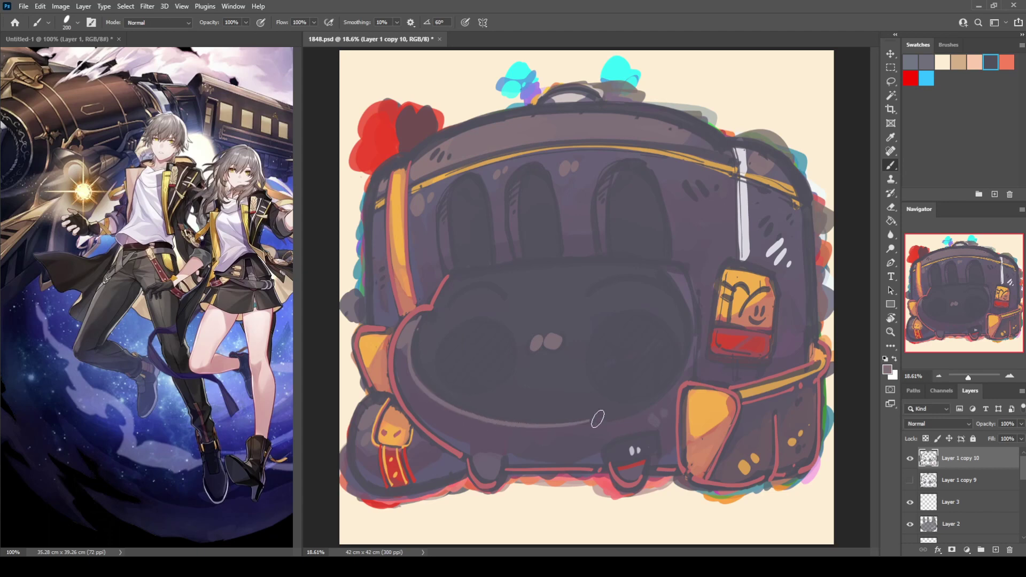
click(622, 416)
click(636, 411)
drag(669, 274, 694, 372)
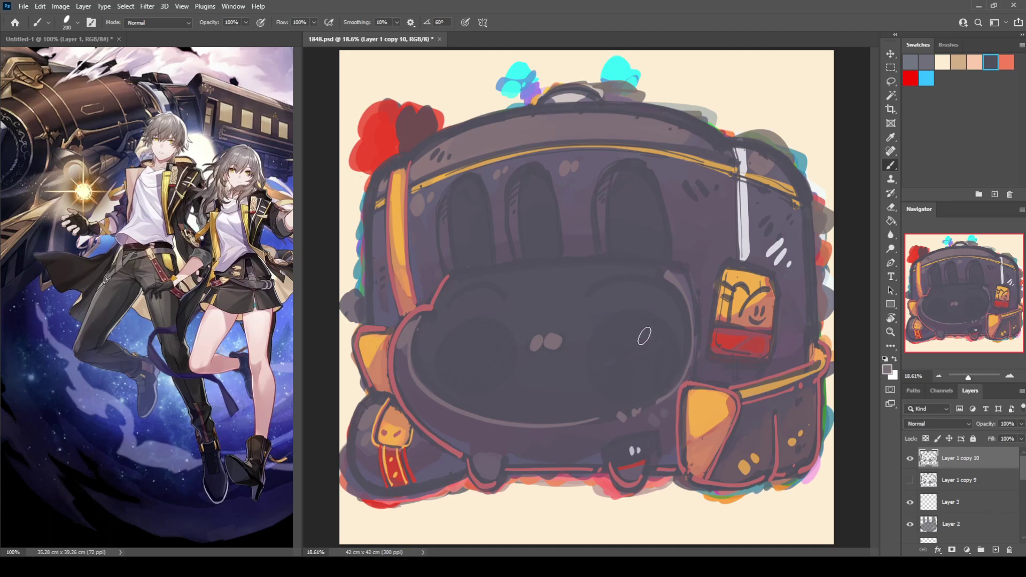
Add a new layer beneath the visible line art and paint an orange ring for the right eye
mouse_move(650, 316)
mouse_down()
mouse_move(582, 347)
mouse_move(663, 414)
mouse_move(647, 302)
mouse_up()
key(ctrl+z)
click(959, 482)
click(995, 549)
mouse_move(621, 308)
mouse_down()
mouse_move(592, 331)
mouse_move(583, 367)
mouse_move(608, 398)
mouse_move(657, 400)
mouse_up()
key(ctrl+z)
alt+click(711, 406)
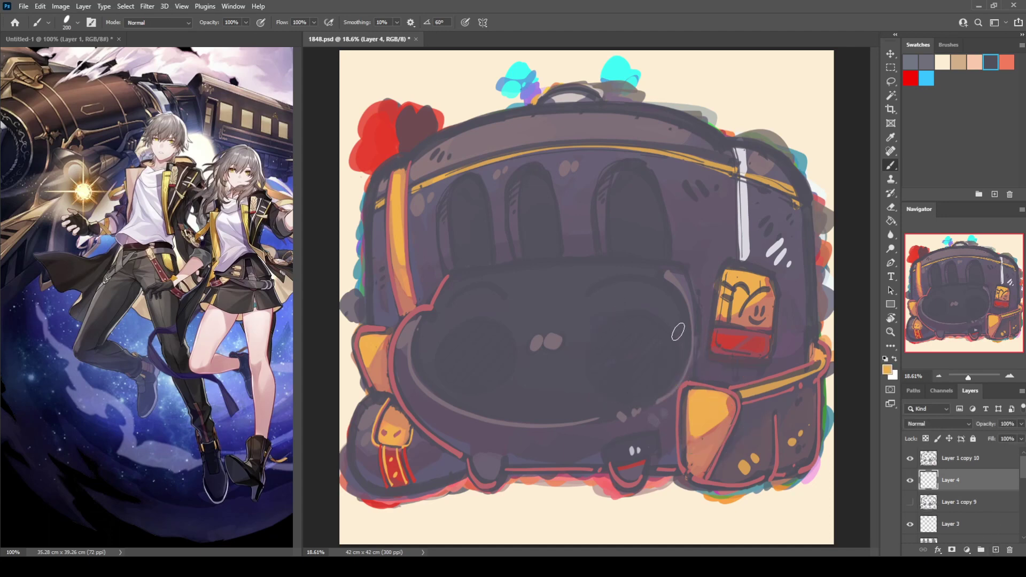
mouse_move(628, 310)
mouse_down()
mouse_move(592, 333)
mouse_move(583, 369)
mouse_move(614, 403)
mouse_move(672, 388)
mouse_move(674, 330)
mouse_move(627, 308)
mouse_up()
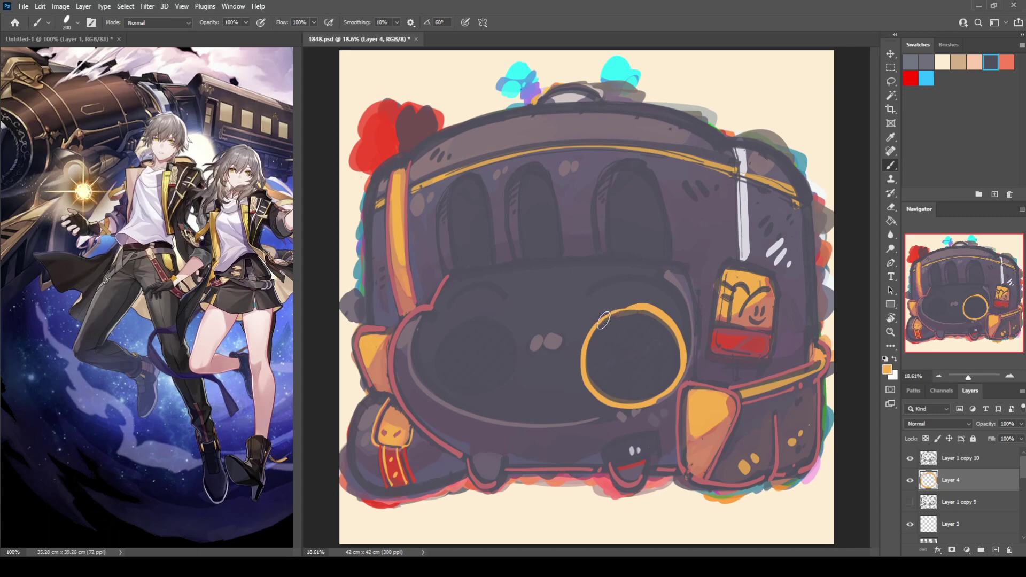
key(e)
key(b)
Paint a matching orange ring for the left eye, undoing unsatisfactory strokes
mouse_move(475, 311)
mouse_down()
mouse_move(436, 352)
mouse_move(483, 388)
mouse_move(523, 337)
mouse_move(444, 330)
mouse_move(453, 322)
mouse_move(427, 363)
mouse_move(456, 390)
mouse_move(513, 351)
mouse_move(455, 312)
mouse_move(437, 345)
mouse_move(442, 384)
mouse_move(508, 380)
mouse_move(504, 319)
mouse_move(453, 326)
mouse_move(438, 369)
mouse_move(488, 392)
mouse_move(500, 332)
mouse_move(435, 351)
mouse_move(449, 388)
mouse_move(512, 369)
mouse_move(492, 317)
mouse_move(432, 363)
mouse_move(470, 397)
mouse_move(524, 351)
mouse_move(442, 325)
mouse_move(435, 381)
mouse_move(510, 377)
mouse_move(492, 316)
mouse_move(439, 337)
mouse_up()
key(ctrl+z)
key(ctrl+z)
key(ctrl+z)
key(ctrl+z)
key(ctrl+z)
key(ctrl+z)
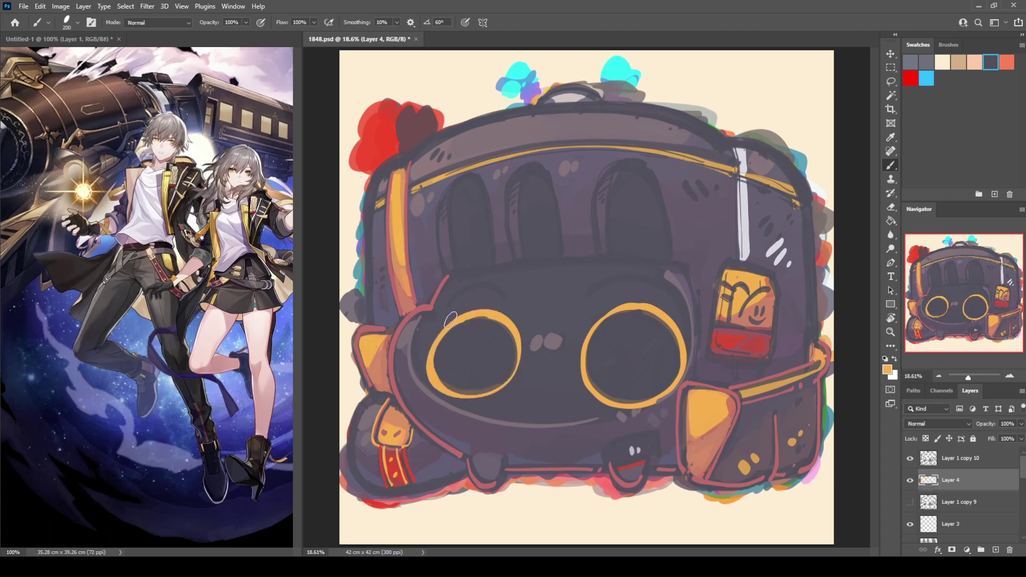
Lock the eye layer's transparent pixels and shade the upper parts of both rings salmon pink with a size 500 brush
key(e)
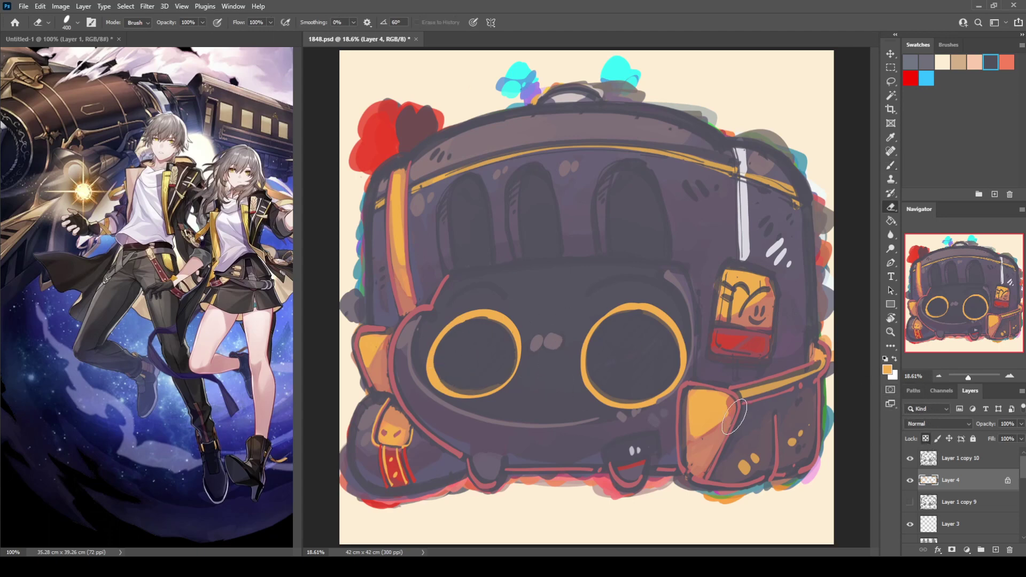
key(b)
alt+click(646, 396)
mouse_move(508, 336)
mouse_down()
mouse_move(454, 331)
mouse_move(506, 326)
mouse_move(520, 348)
mouse_move(519, 377)
mouse_up()
key(bracketright)
key(bracketright)
key(bracketright)
mouse_move(597, 337)
mouse_down()
mouse_move(612, 315)
mouse_move(693, 359)
mouse_up()
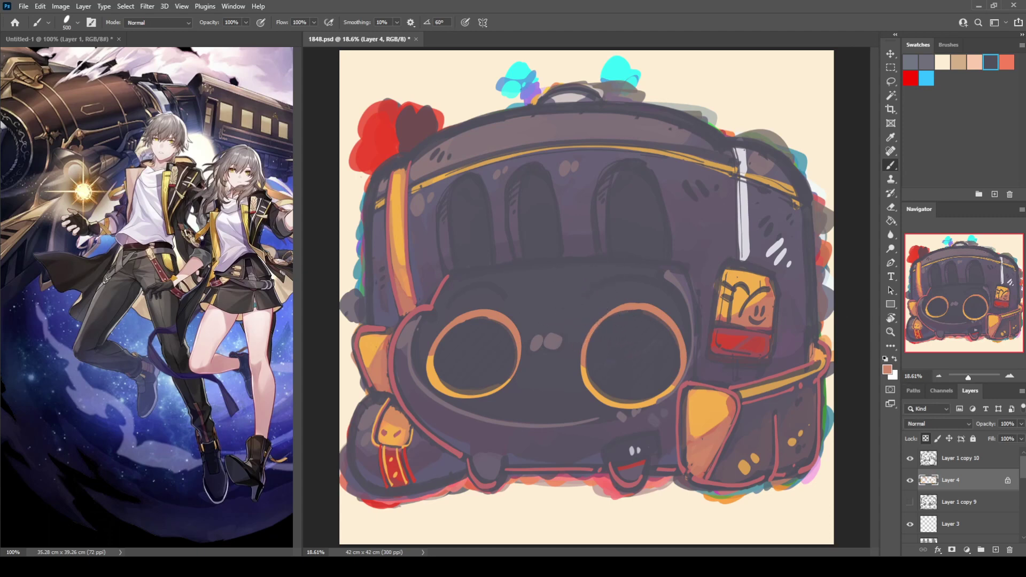
On Layer 1 copy 10, trace the face's top edge with a mauve line using a size 150 brush
click(933, 458)
click(925, 438)
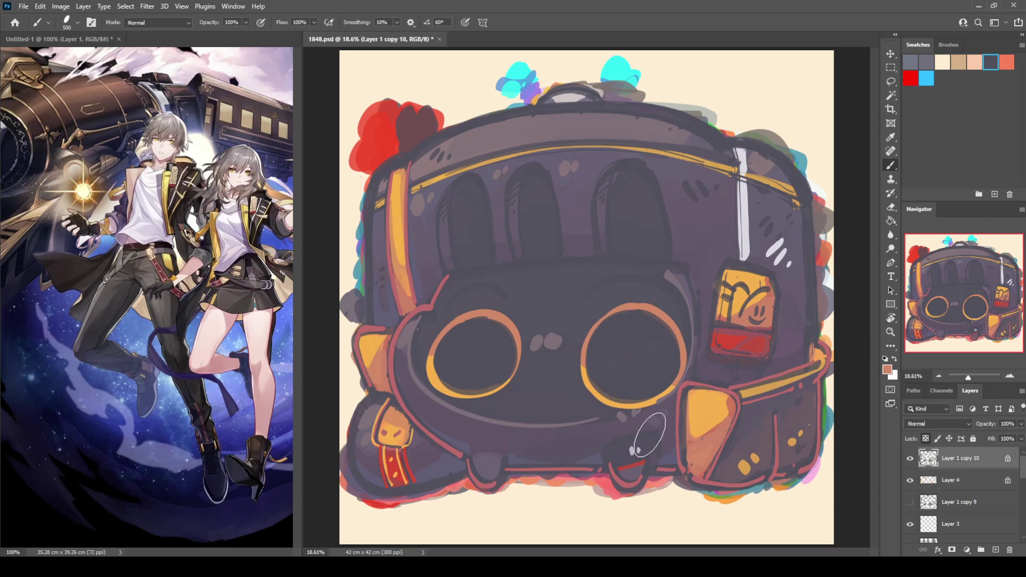
click(925, 438)
alt+click(437, 370)
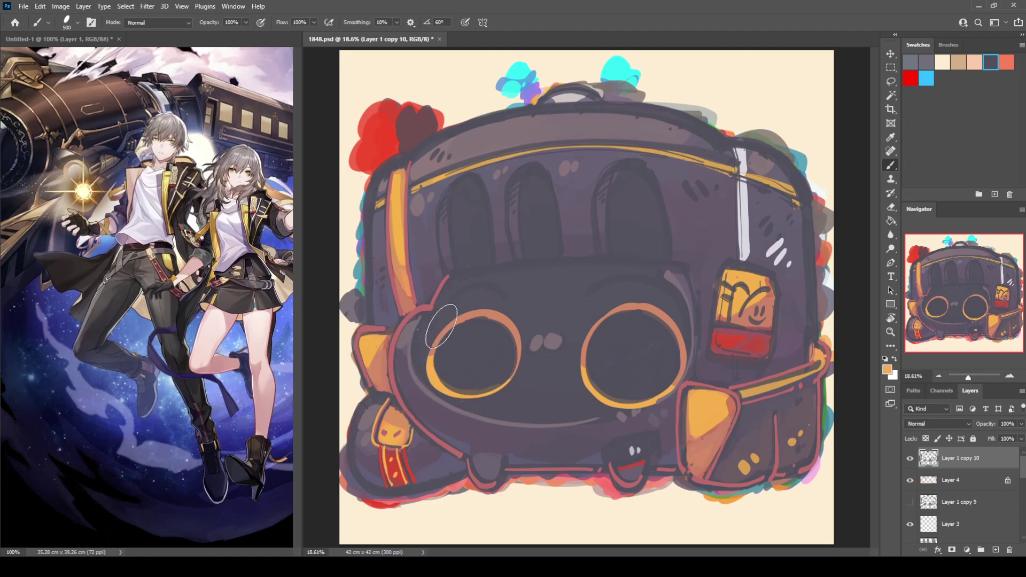
key(bracketleft)
key(bracketleft)
key(bracketleft)
drag(461, 274, 659, 262)
key(ctrl+z)
alt+click(449, 144)
mouse_move(447, 280)
mouse_down()
mouse_move(613, 253)
mouse_move(654, 251)
mouse_move(465, 274)
mouse_move(679, 257)
mouse_up()
key(ctrl+z)
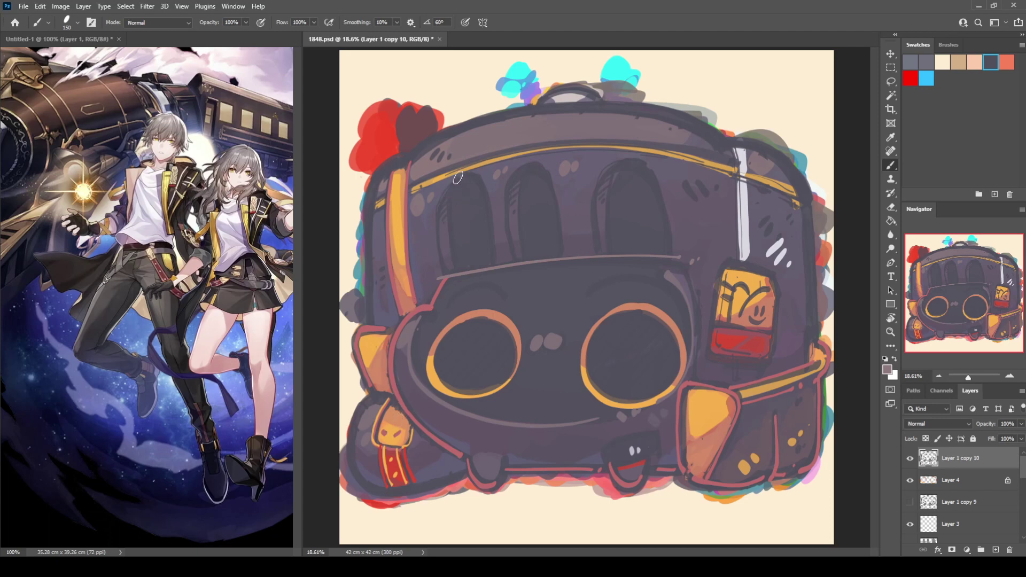
mouse_move(458, 177)
mouse_down()
mouse_move(438, 200)
mouse_move(444, 273)
mouse_move(451, 203)
mouse_move(457, 270)
mouse_up()
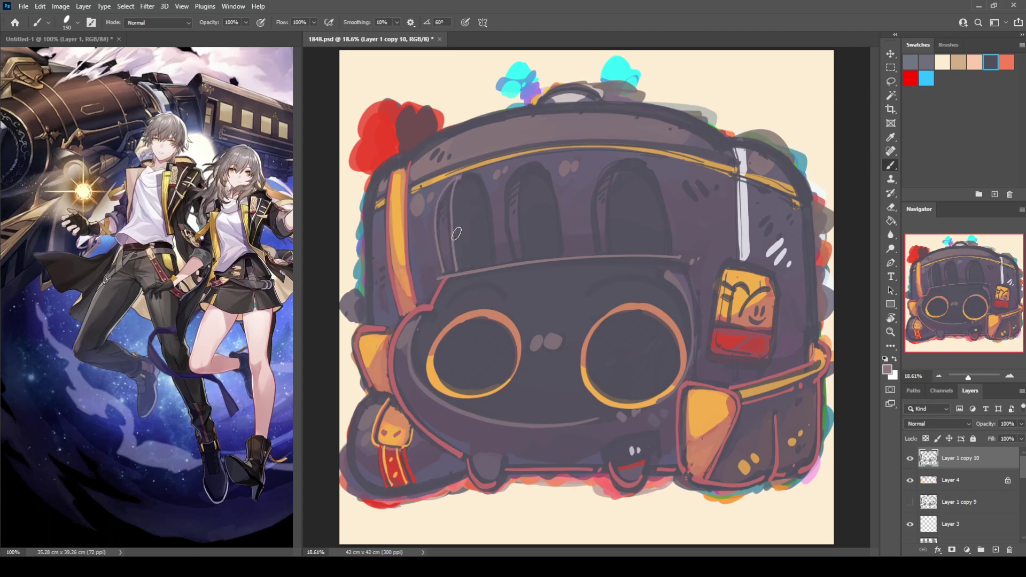
mouse_move(463, 177)
mouse_down()
mouse_move(490, 207)
mouse_move(498, 265)
mouse_up()
key(ctrl+z)
mouse_move(527, 169)
mouse_down()
mouse_move(504, 236)
mouse_move(509, 244)
mouse_move(524, 178)
mouse_move(522, 248)
mouse_move(532, 167)
mouse_move(553, 194)
mouse_move(558, 244)
mouse_up()
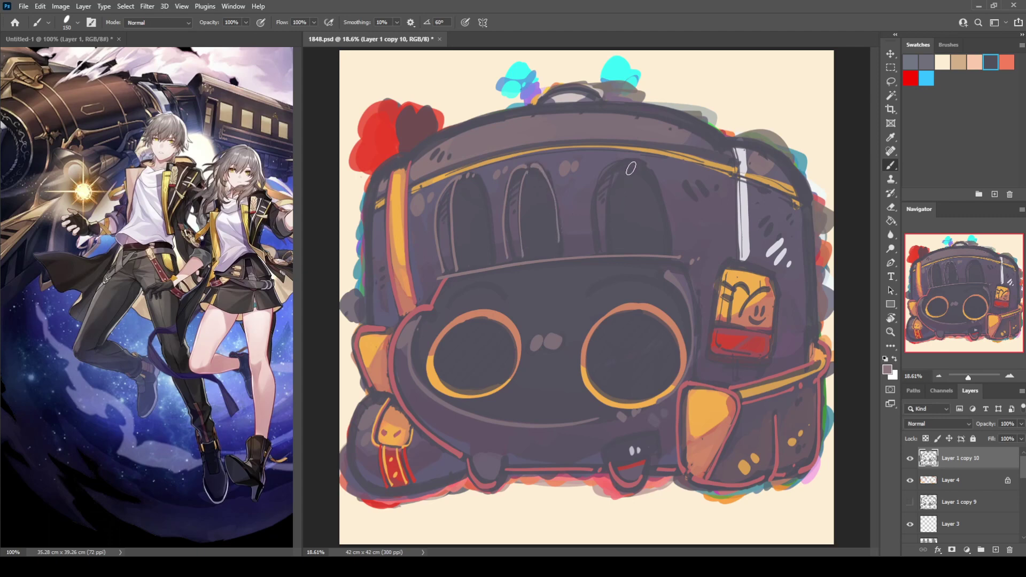
key(ctrl+z)
key(ctrl+z)
key(ctrl+z)
key(ctrl+z)
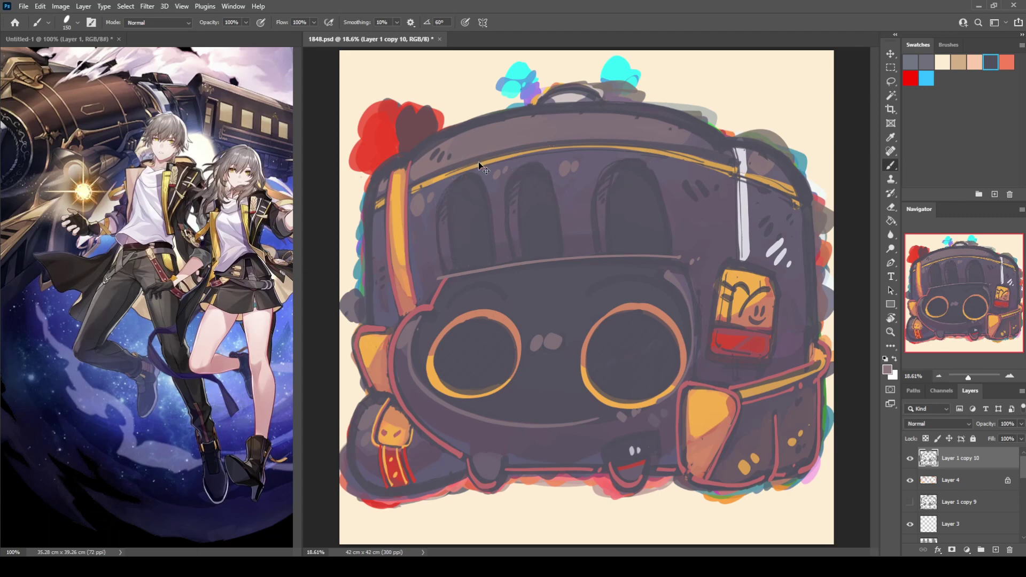
Outline the three dark rounded shapes above the face with thin mauve lines
mouse_move(458, 181)
mouse_down()
mouse_move(482, 183)
mouse_move(491, 261)
mouse_up()
drag(439, 201, 444, 260)
mouse_move(513, 176)
mouse_down()
mouse_move(508, 261)
mouse_move(530, 162)
mouse_move(556, 179)
mouse_move(566, 247)
mouse_up()
mouse_move(618, 160)
mouse_down()
mouse_move(595, 196)
mouse_move(596, 249)
mouse_up()
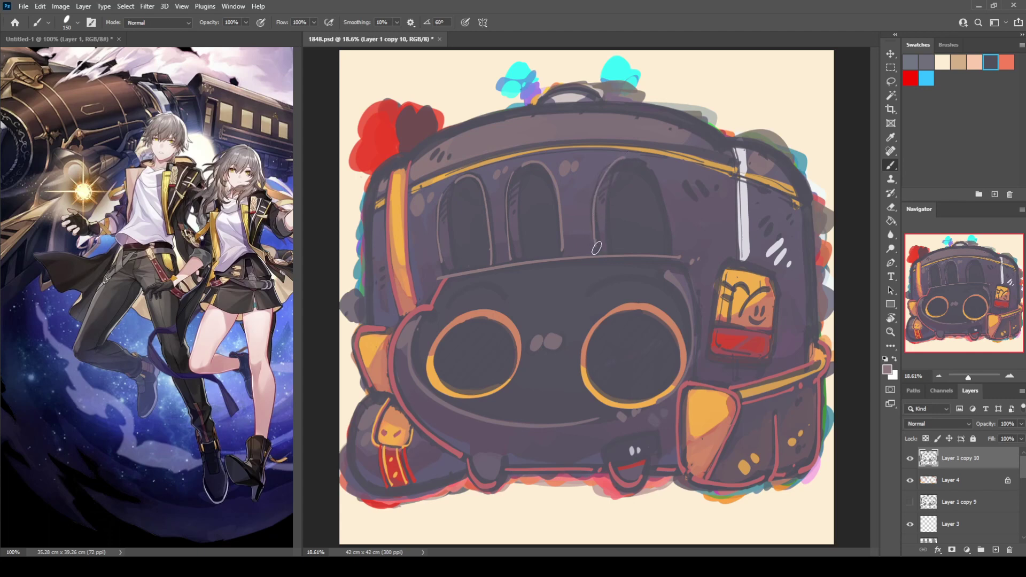
drag(645, 160, 669, 251)
alt+click(624, 168)
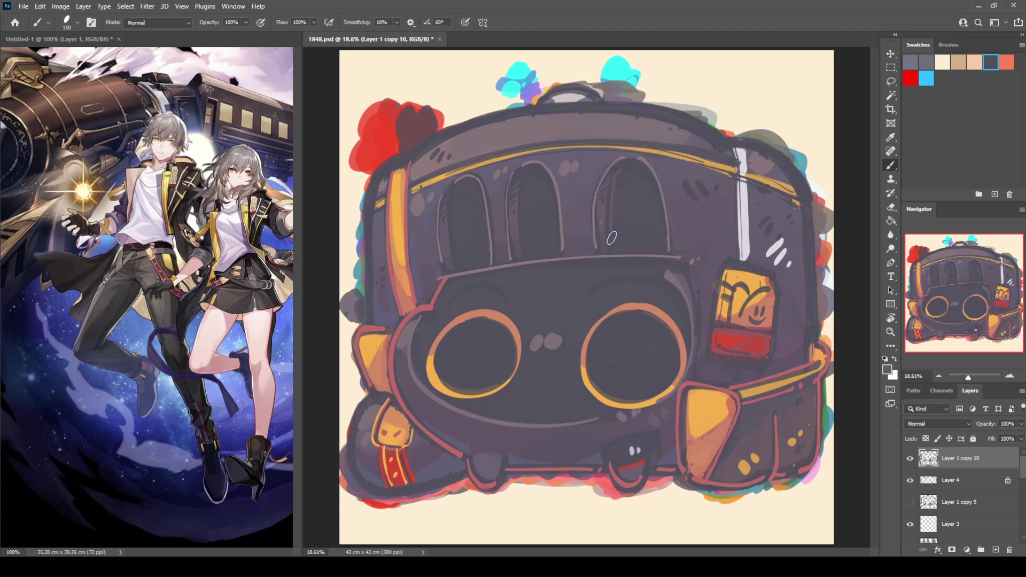
drag(528, 176, 526, 247)
drag(454, 182, 443, 270)
Dab three small orange marks on the body's left side, left of the long orange strap
alt+click(405, 218)
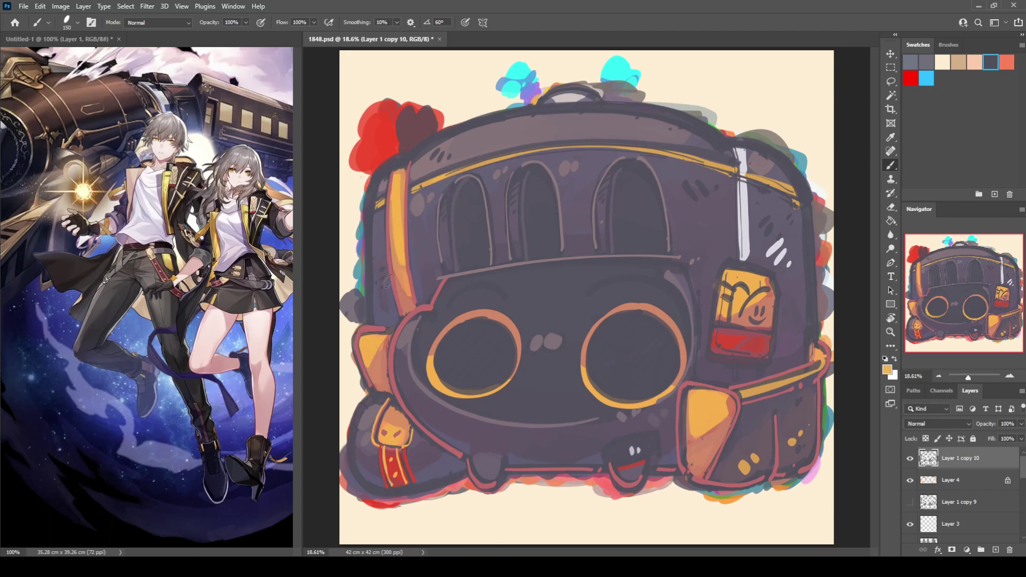
click(380, 271)
click(380, 277)
click(379, 290)
Try to thicken the yellow line across the hat with orange and add a second line above it
alt+click(412, 196)
mouse_move(398, 163)
mouse_down()
mouse_move(372, 194)
mouse_move(368, 329)
mouse_up()
key(ctrl+z)
alt+click(400, 181)
mouse_move(466, 168)
mouse_down()
mouse_move(602, 145)
mouse_move(694, 160)
mouse_up()
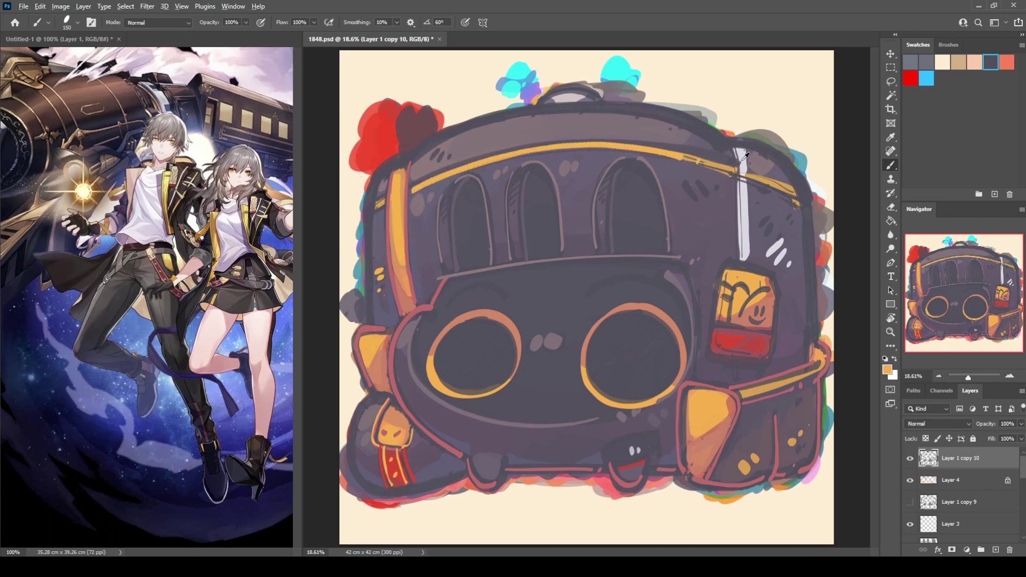
alt+click(429, 185)
mouse_move(411, 183)
mouse_down()
mouse_move(504, 150)
mouse_move(617, 137)
mouse_up()
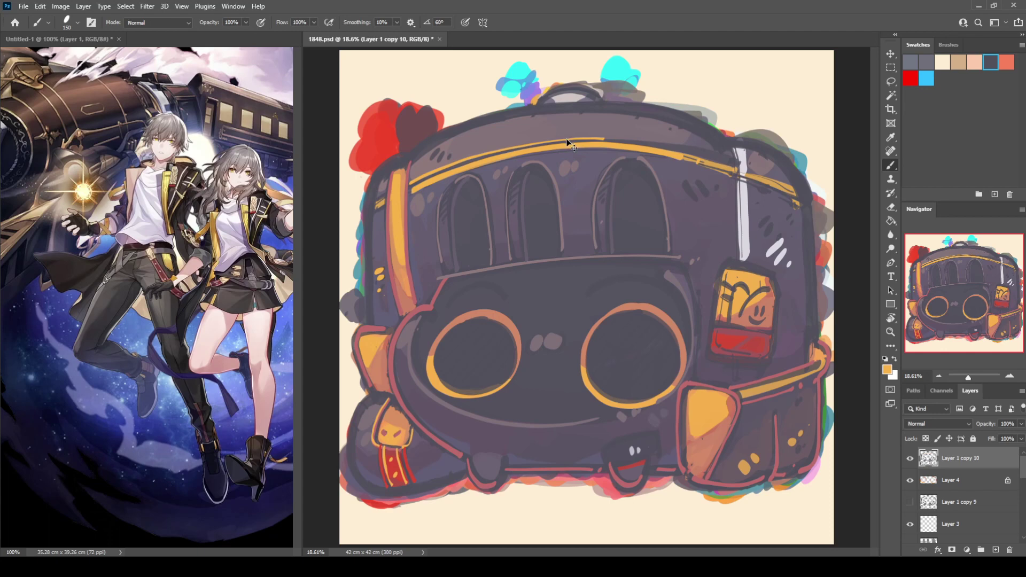
key(ctrl+z)
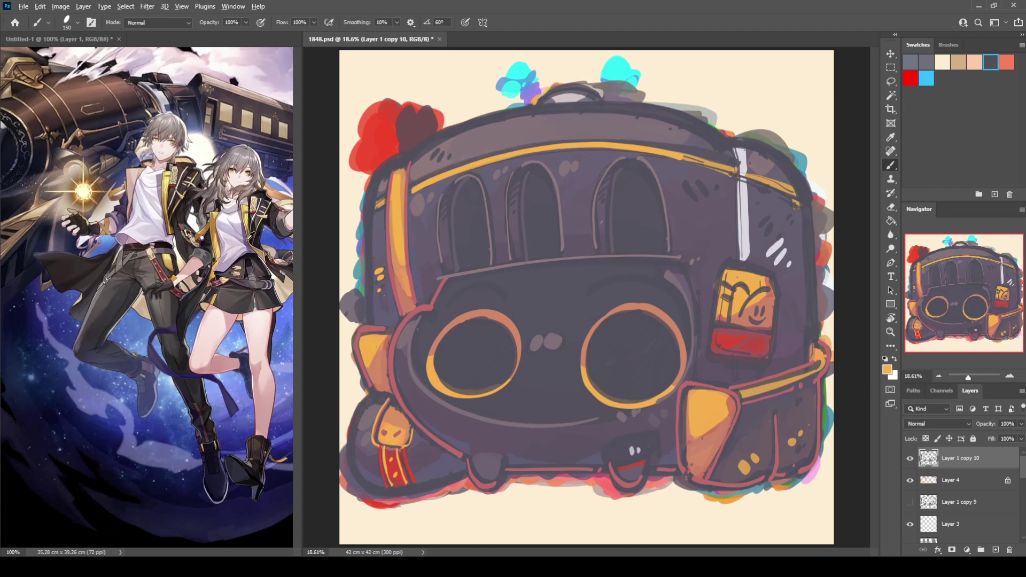
Cover the yellow line across the hat with a mauve-grey band, sampling from the reference and using a size 200 brush
alt+click(245, 228)
alt+click(364, 198)
key(ctrl+z)
key(i)
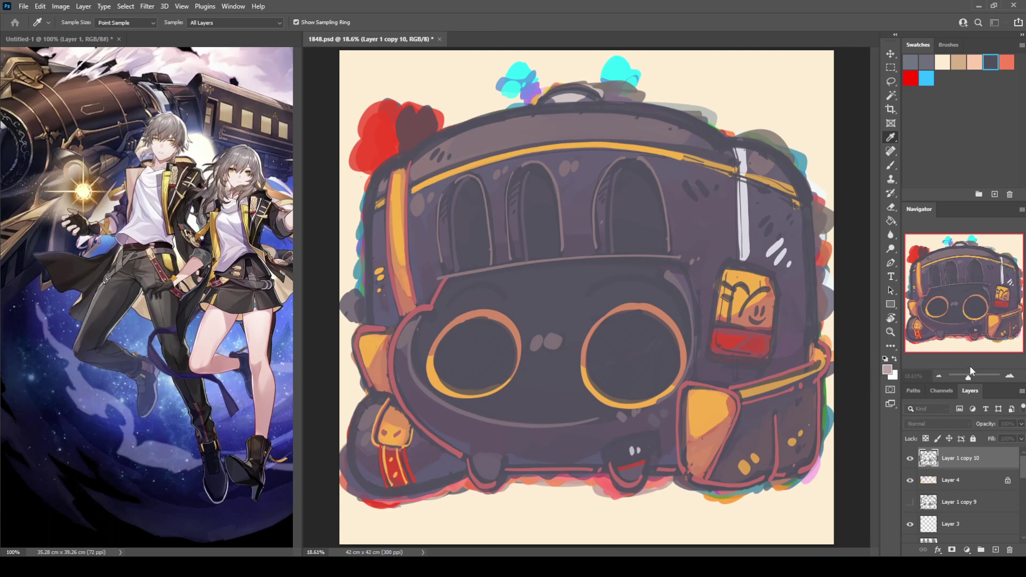
key(b)
key(bracketright)
key(bracketright)
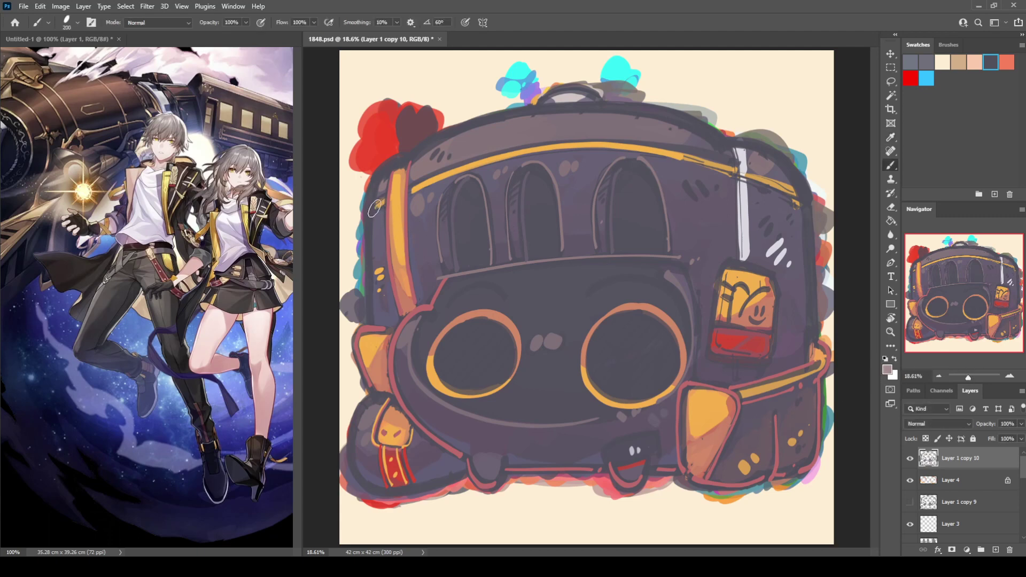
mouse_move(411, 189)
mouse_down()
mouse_move(533, 150)
mouse_move(624, 147)
mouse_move(715, 166)
mouse_up()
mouse_move(417, 191)
mouse_down()
mouse_move(569, 145)
mouse_move(644, 148)
mouse_move(805, 199)
mouse_up()
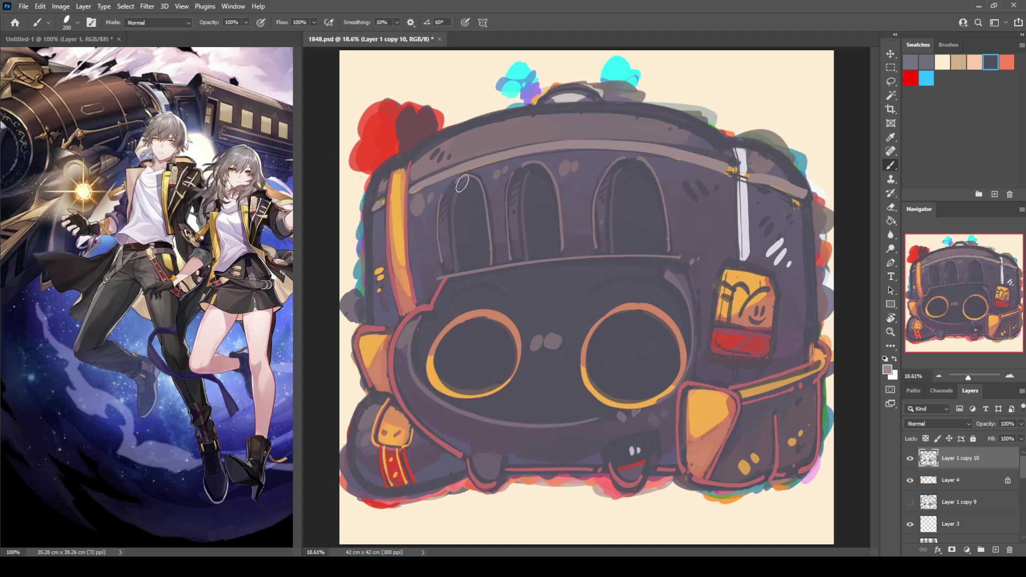
alt+click(420, 172)
alt+click(424, 175)
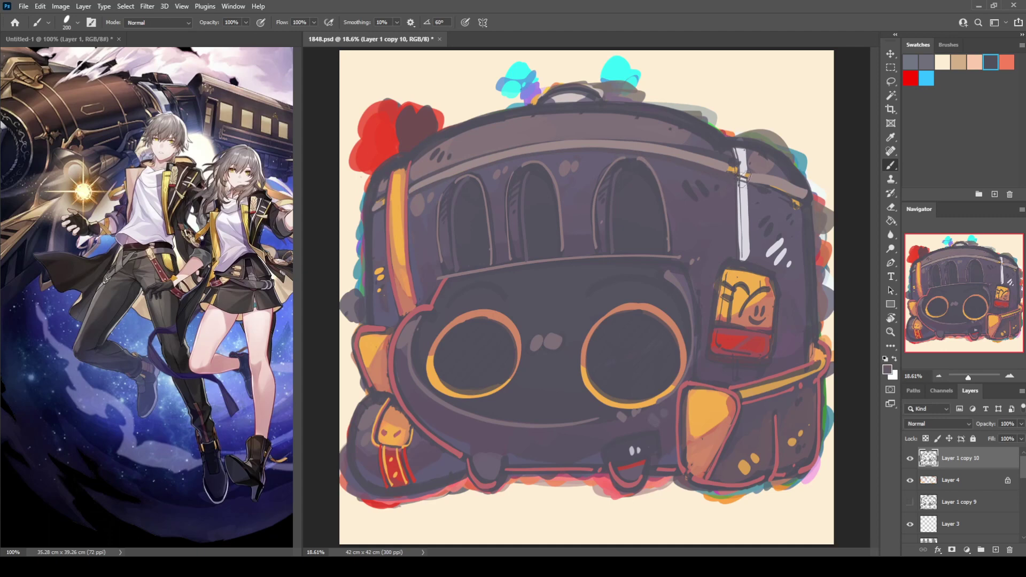
drag(743, 177, 799, 195)
alt+click(422, 442)
mouse_move(394, 169)
mouse_down()
mouse_move(398, 239)
mouse_move(404, 173)
mouse_move(398, 307)
mouse_up()
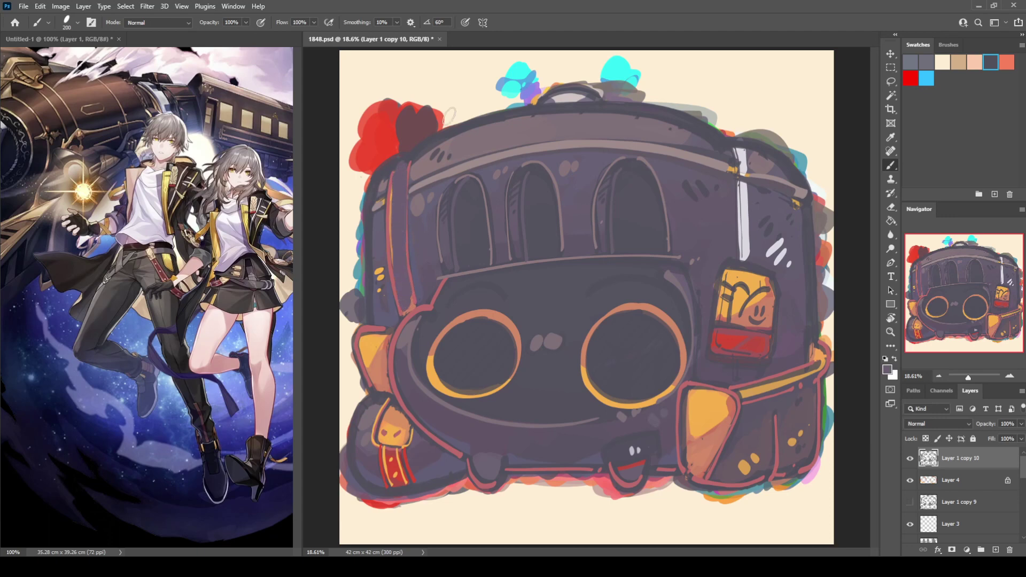
key(ctrl+z)
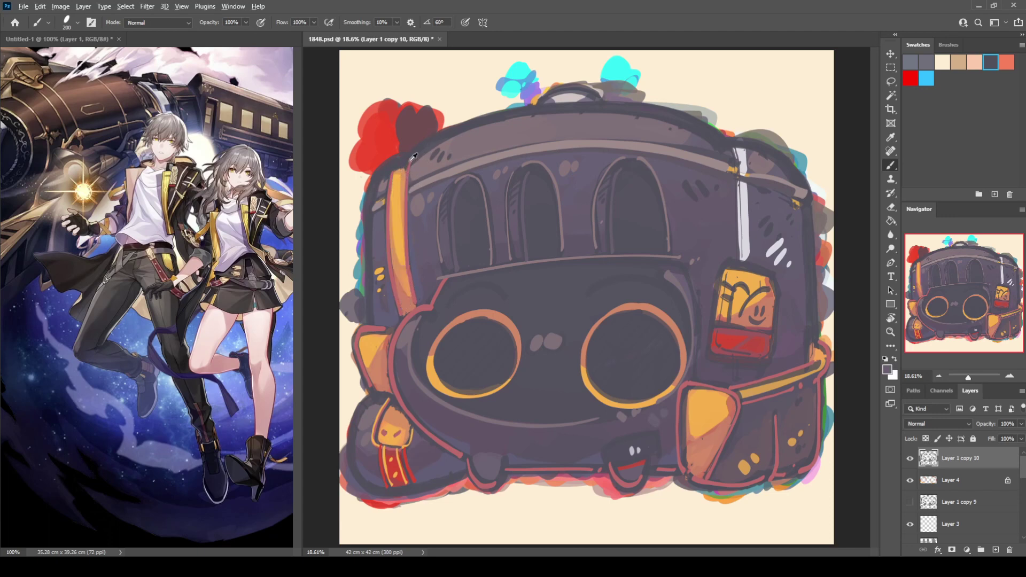
Paint the long orange strap dark grey and trace its edges with mauve
alt+click(414, 158)
alt+click(404, 164)
mouse_move(399, 161)
mouse_down()
mouse_move(397, 272)
mouse_move(407, 164)
mouse_move(399, 286)
mouse_move(396, 208)
mouse_move(399, 287)
mouse_move(394, 176)
mouse_move(389, 265)
mouse_move(399, 314)
mouse_move(401, 192)
mouse_move(402, 302)
mouse_up()
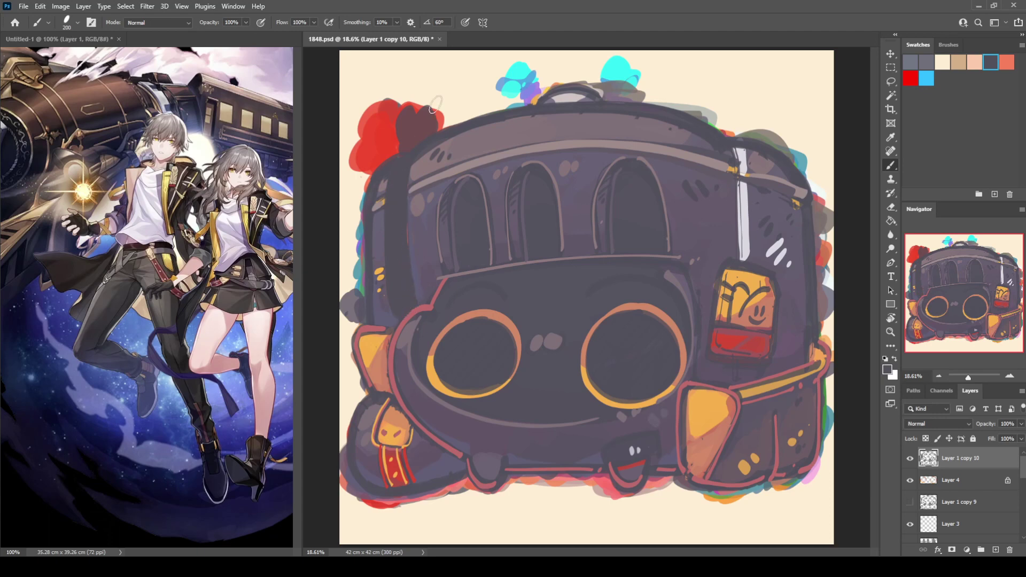
alt+click(422, 170)
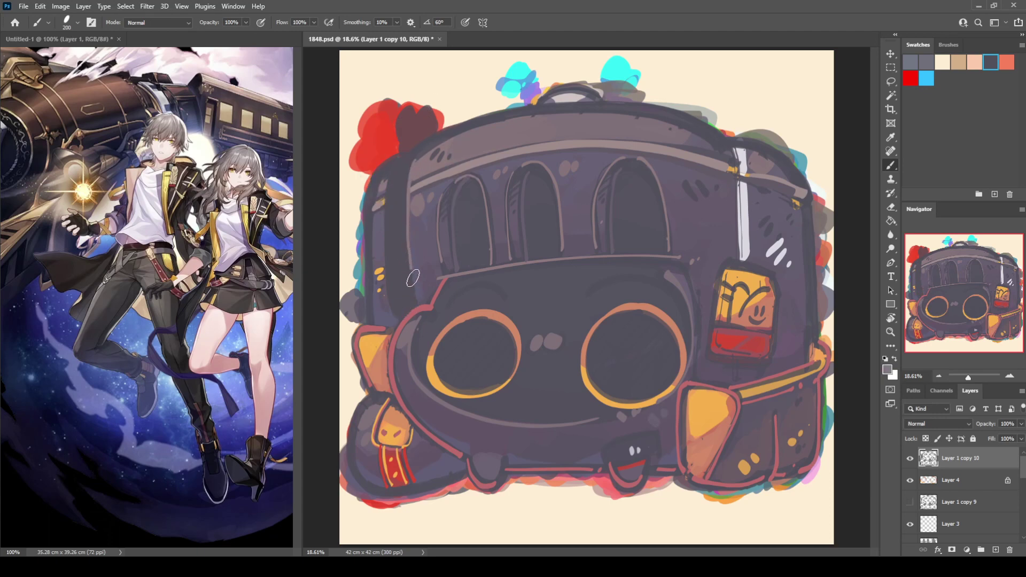
mouse_move(413, 170)
mouse_down()
mouse_move(387, 192)
mouse_move(387, 280)
mouse_move(395, 317)
mouse_move(401, 297)
mouse_move(420, 305)
mouse_up()
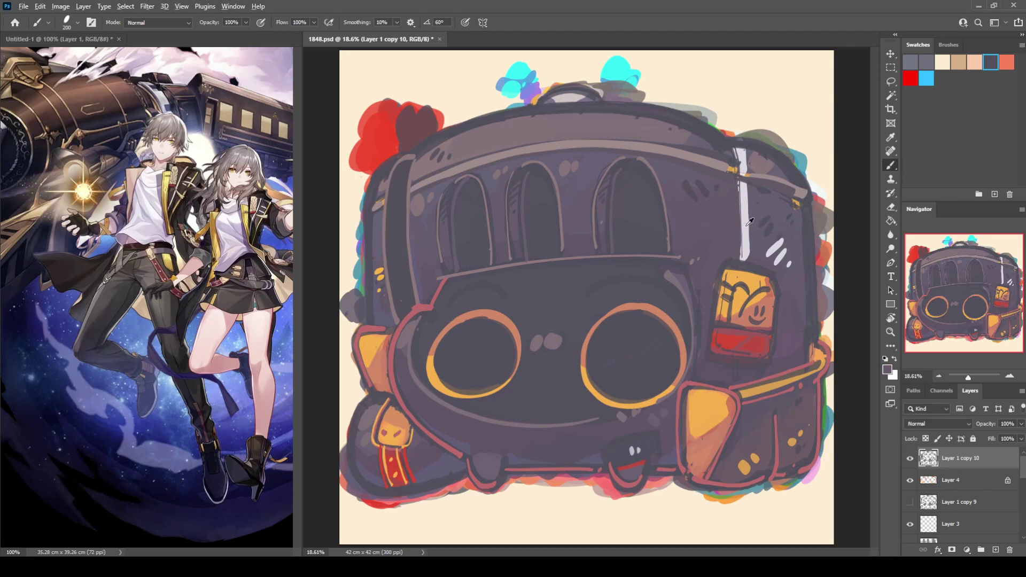
Tint the badge's smiley face orange and dab small orange dots on its red lower part
alt+click(747, 225)
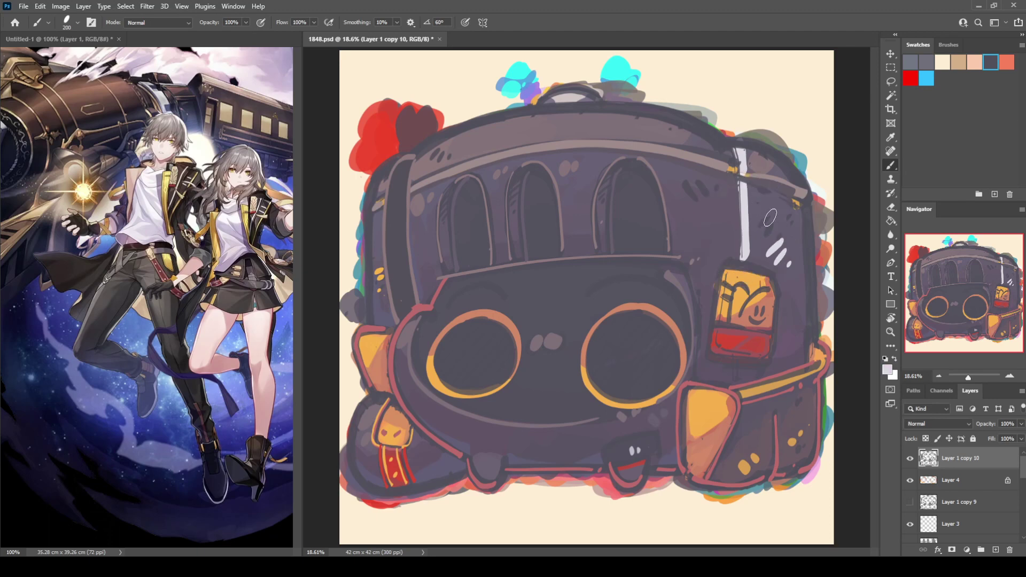
alt+click(755, 280)
alt+click(755, 319)
alt+click(751, 285)
drag(753, 307, 756, 317)
click(753, 346)
click(760, 346)
Outline the badge's upper part in red and its red lower part in orange
drag(726, 260, 704, 335)
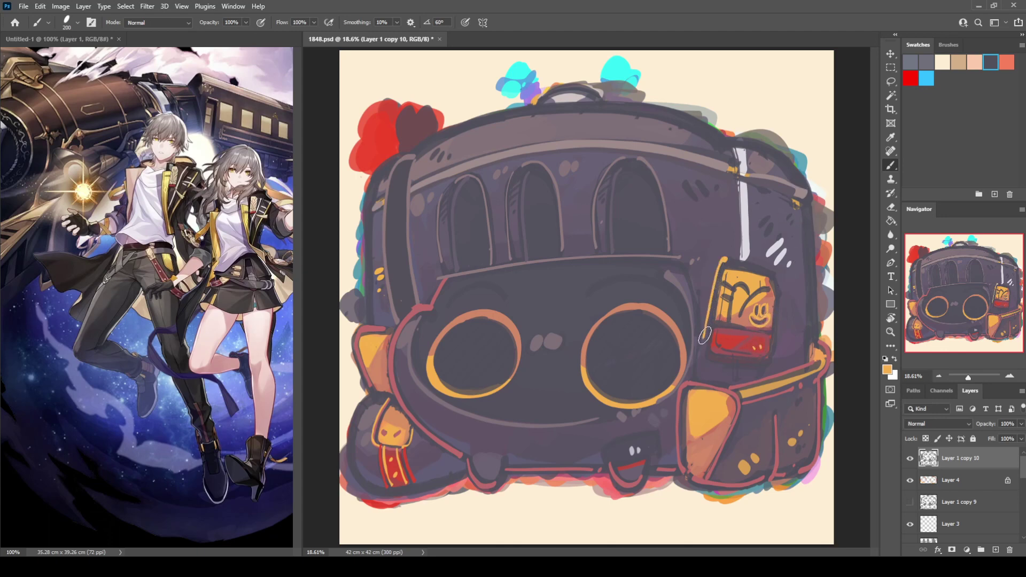
key(ctrl+z)
alt+click(463, 448)
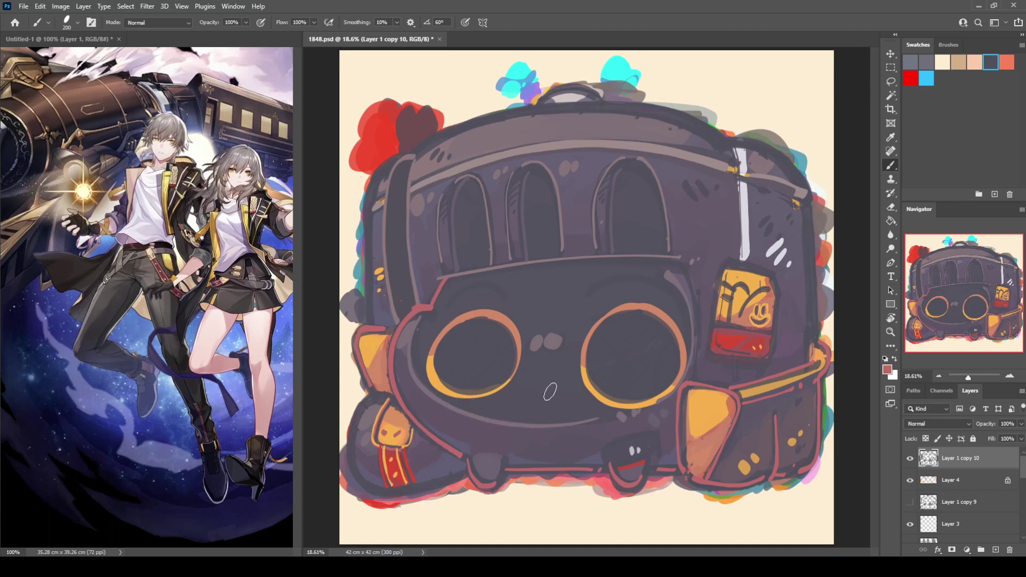
mouse_move(743, 265)
mouse_down()
mouse_move(722, 262)
mouse_move(712, 325)
mouse_up()
mouse_move(724, 257)
mouse_down()
mouse_move(773, 276)
mouse_move(776, 341)
mouse_up()
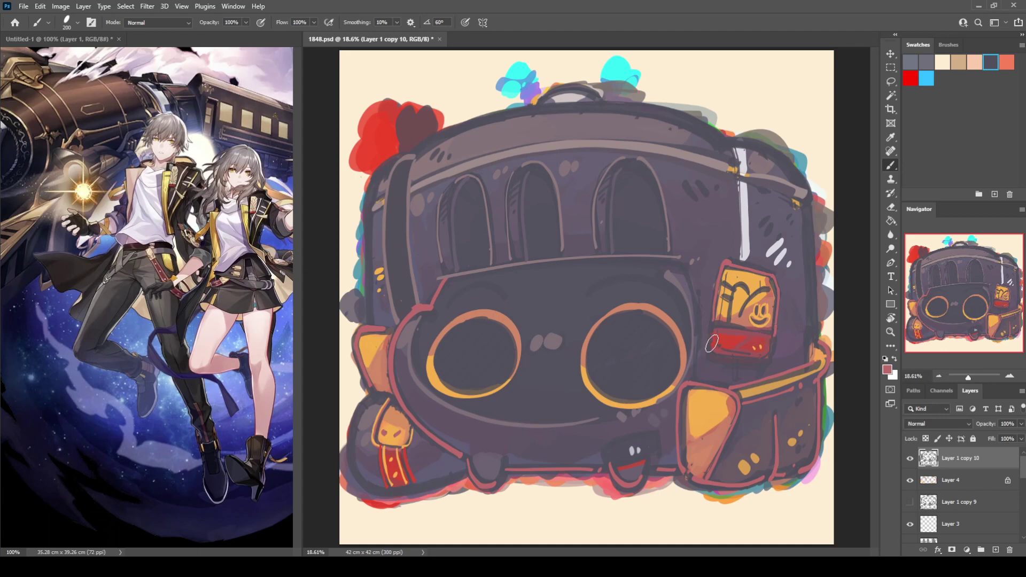
alt+click(729, 310)
mouse_move(715, 320)
mouse_down()
mouse_move(706, 356)
mouse_move(753, 364)
mouse_move(770, 362)
mouse_move(773, 340)
mouse_up()
mouse_move(714, 328)
mouse_down()
mouse_move(723, 351)
mouse_move(751, 354)
mouse_up()
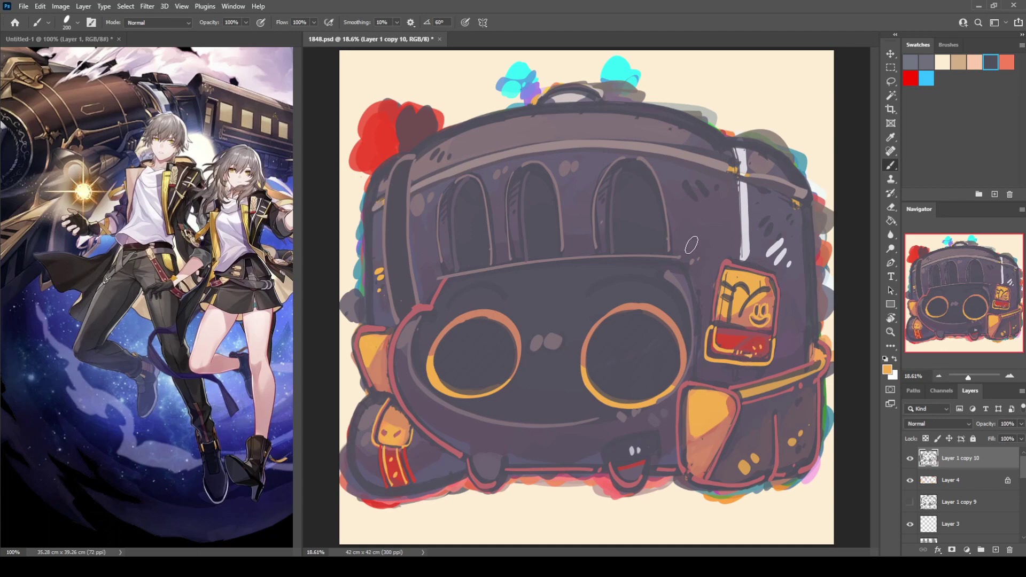
Paint a small orange four-pointed star just above the badge
drag(706, 247, 733, 246)
mouse_move(723, 229)
mouse_down()
mouse_move(724, 256)
mouse_move(714, 253)
mouse_move(722, 243)
mouse_move(706, 245)
mouse_move(726, 243)
mouse_up()
key(ctrl+z)
key(ctrl+z)
drag(718, 234, 715, 252)
click(733, 229)
Trace the left edges of the three arches with mauve
alt+click(471, 163)
drag(439, 221, 440, 264)
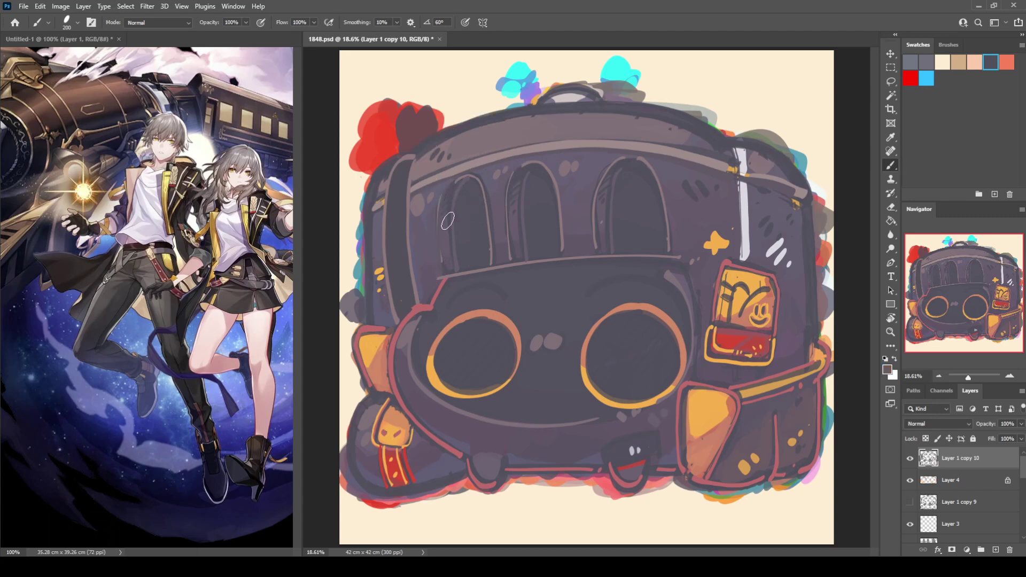
alt+click(467, 161)
key(ctrl+z)
mouse_move(452, 184)
mouse_down()
mouse_move(440, 202)
mouse_move(438, 281)
mouse_move(439, 231)
mouse_move(442, 268)
mouse_up()
key(ctrl+z)
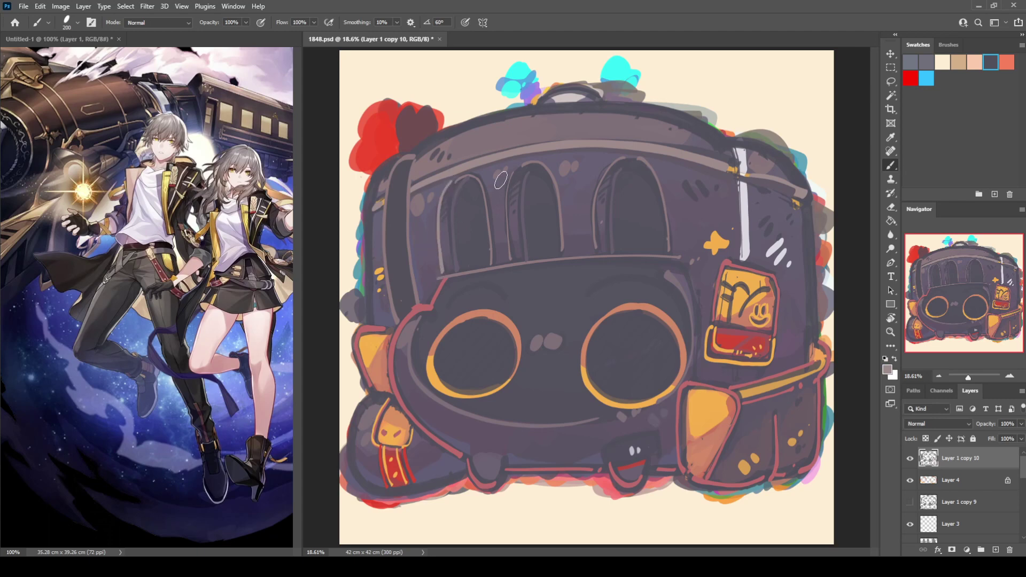
mouse_move(523, 164)
mouse_down()
mouse_move(510, 185)
mouse_move(506, 265)
mouse_up()
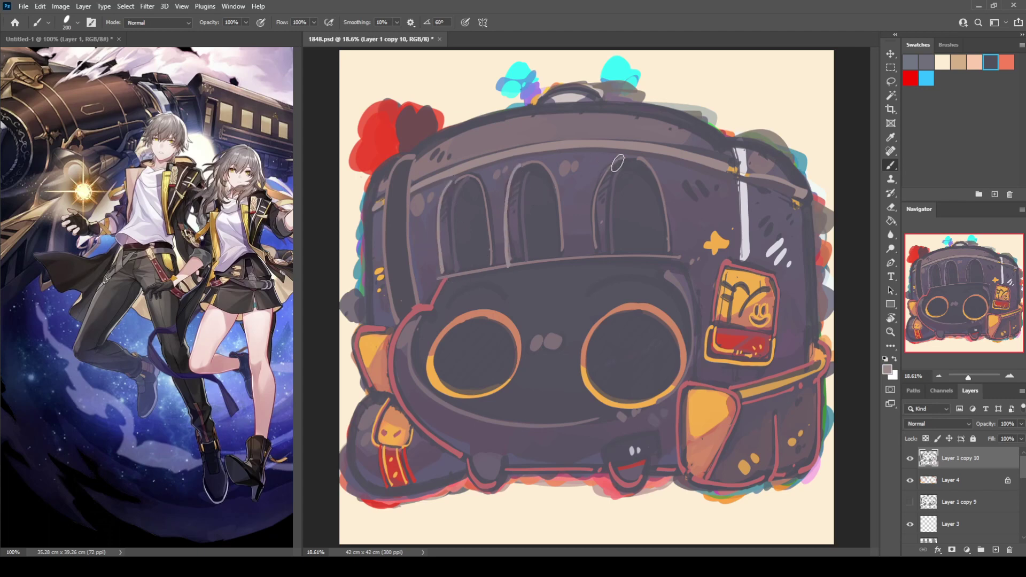
key(ctrl+z)
drag(513, 175, 506, 265)
drag(612, 159, 592, 247)
Retouch the top edge of the face panel, using a colour sampled beside its left corner
alt+click(409, 309)
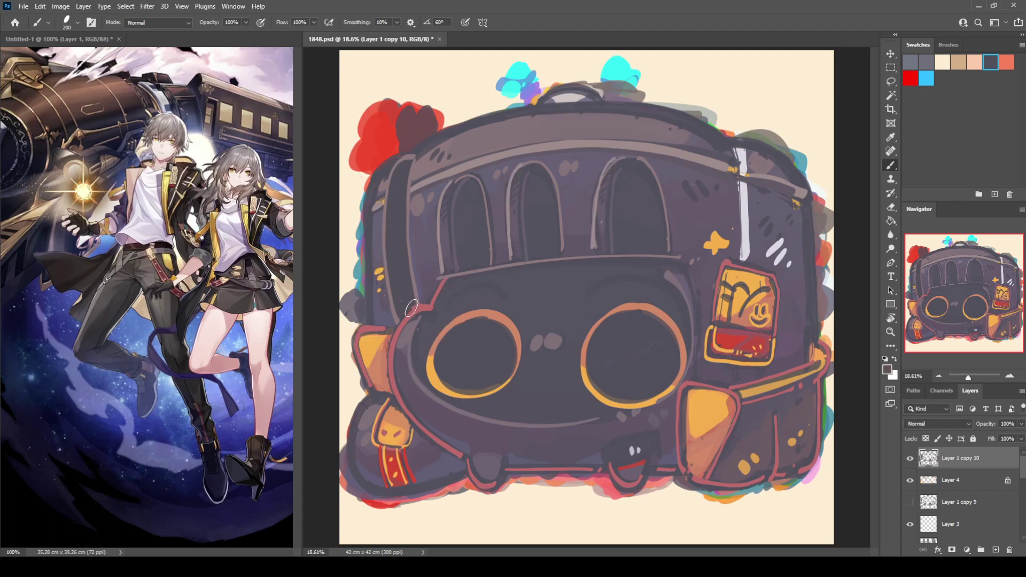
alt+click(414, 307)
mouse_move(439, 279)
mouse_down()
mouse_move(534, 259)
mouse_move(695, 259)
mouse_up()
key(ctrl+z)
alt+click(447, 278)
alt+click(461, 290)
Try to paint violet eyebrow arcs above both eyes
alt+click(681, 275)
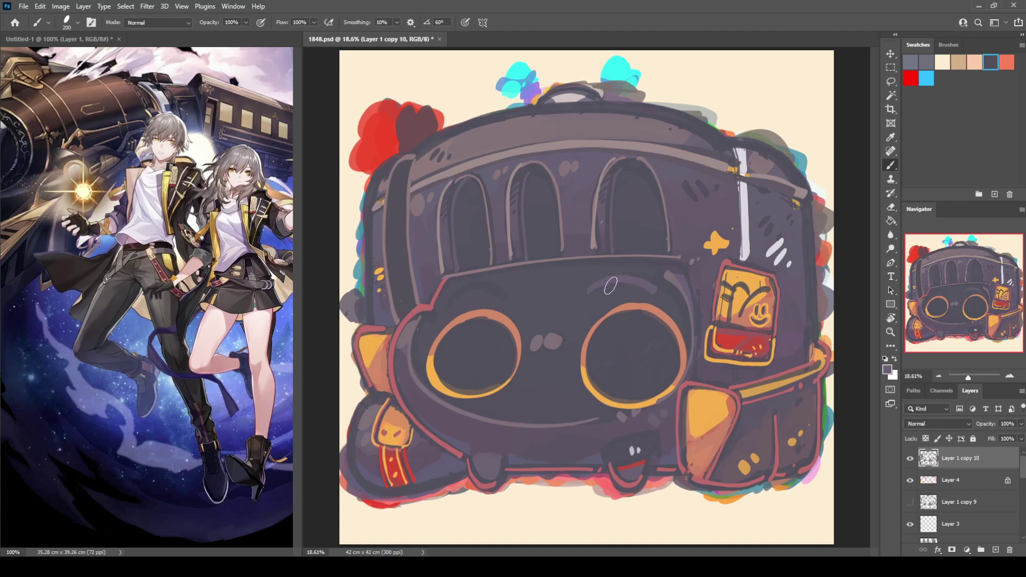
mouse_move(447, 297)
mouse_down()
mouse_move(481, 286)
mouse_move(505, 302)
mouse_up()
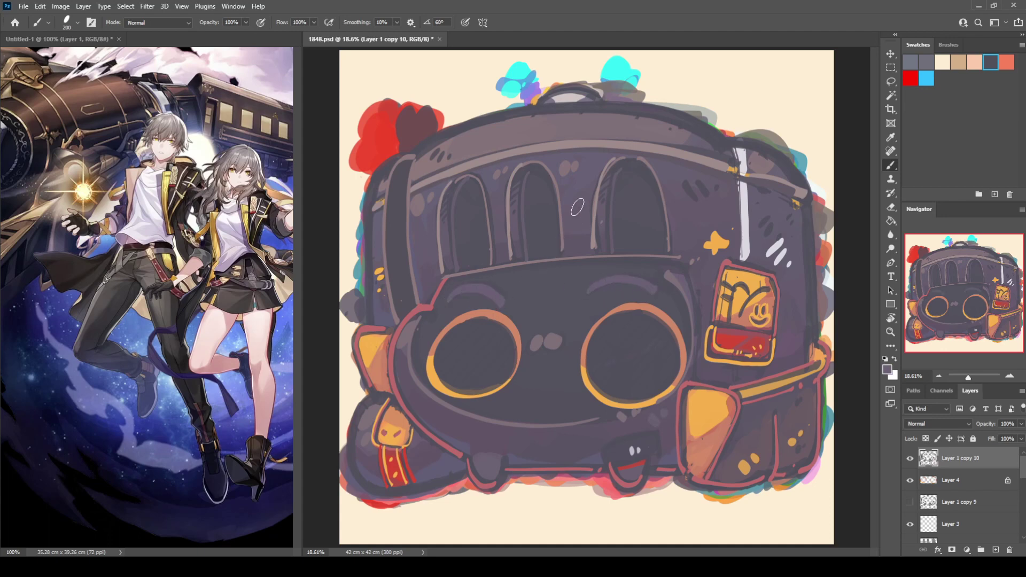
key(ctrl+z)
key(ctrl+z)
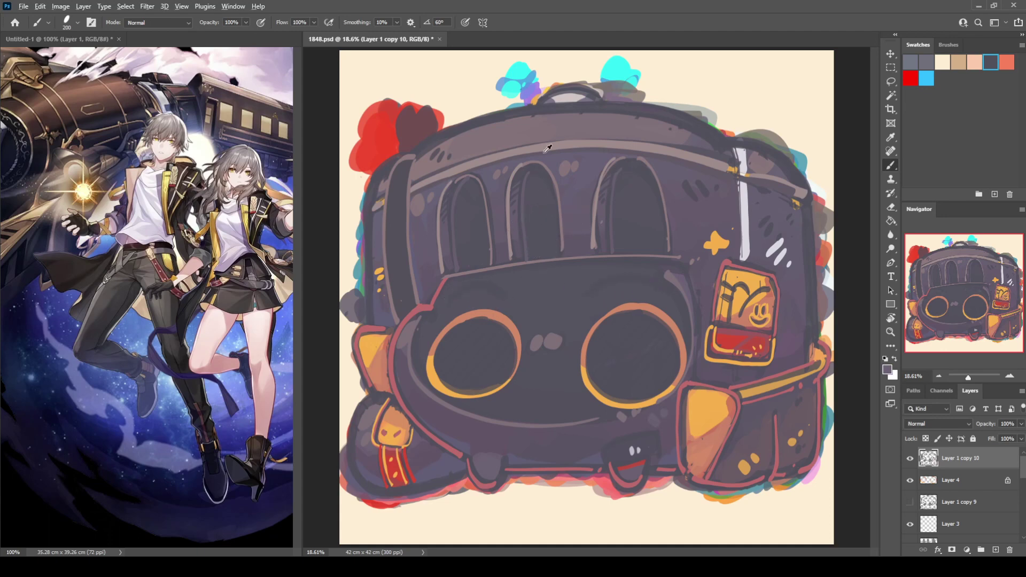
Cover the yellow band on the strap above the right pouch with dark grey
alt+click(548, 130)
alt+click(743, 391)
drag(770, 384, 748, 392)
key(ctrl+z)
mouse_move(741, 392)
mouse_down()
mouse_move(818, 369)
mouse_move(769, 396)
mouse_up()
key(ctrl+z)
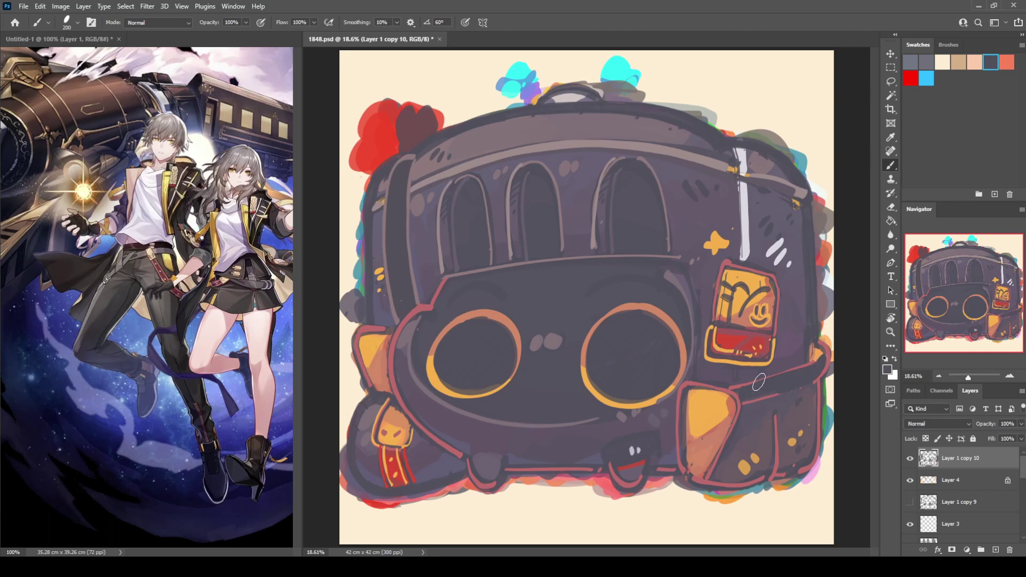
Trace the edge of the dark strap above the right pouch with mauve
alt+click(819, 354)
drag(736, 388, 815, 359)
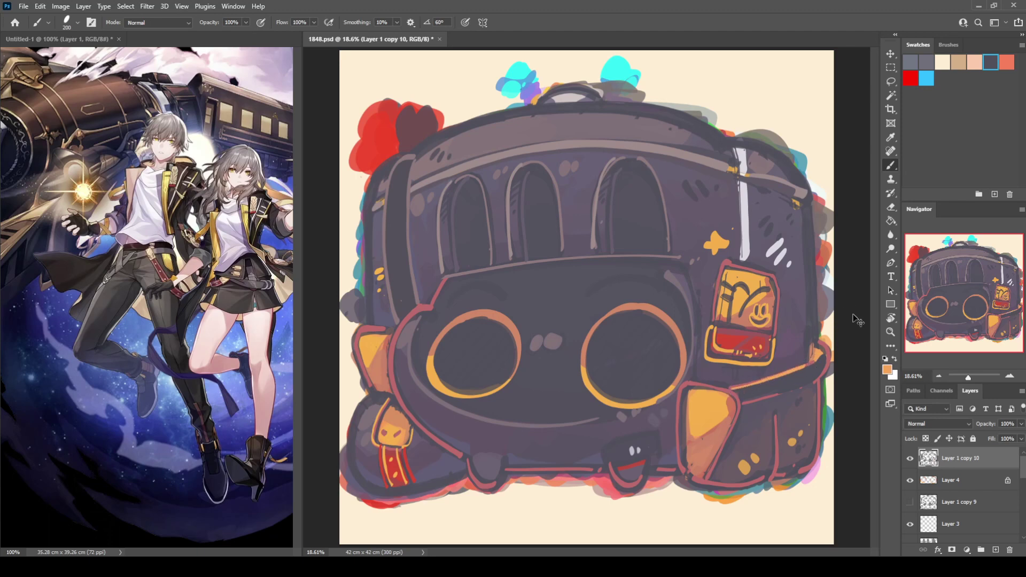
key(ctrl+z)
alt+click(724, 262)
drag(741, 389, 820, 362)
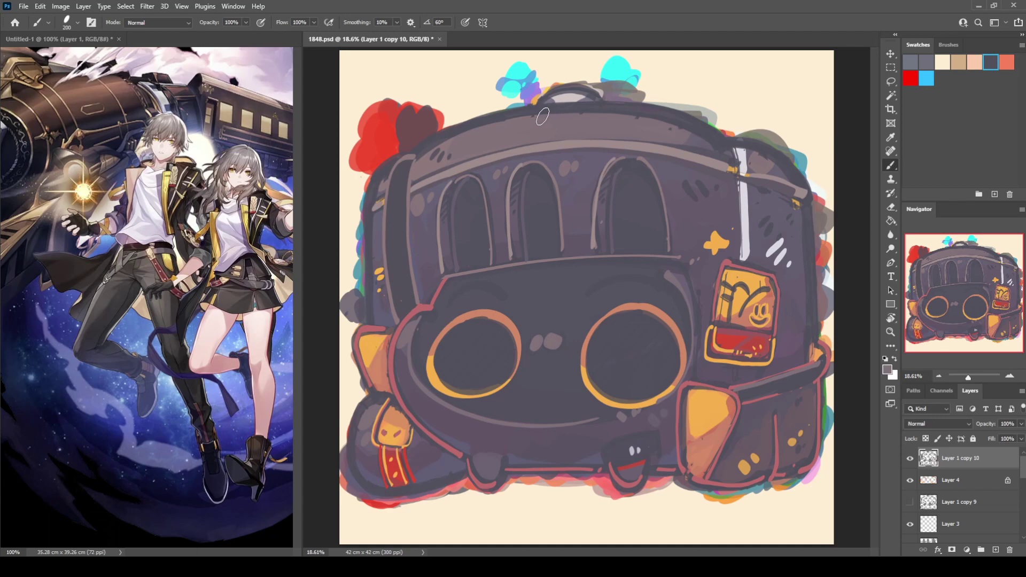
Try to outline the small tilted plate below the right eye in orange
alt+click(708, 406)
mouse_move(599, 453)
mouse_down()
mouse_move(641, 440)
mouse_move(659, 450)
mouse_up()
drag(603, 471, 668, 452)
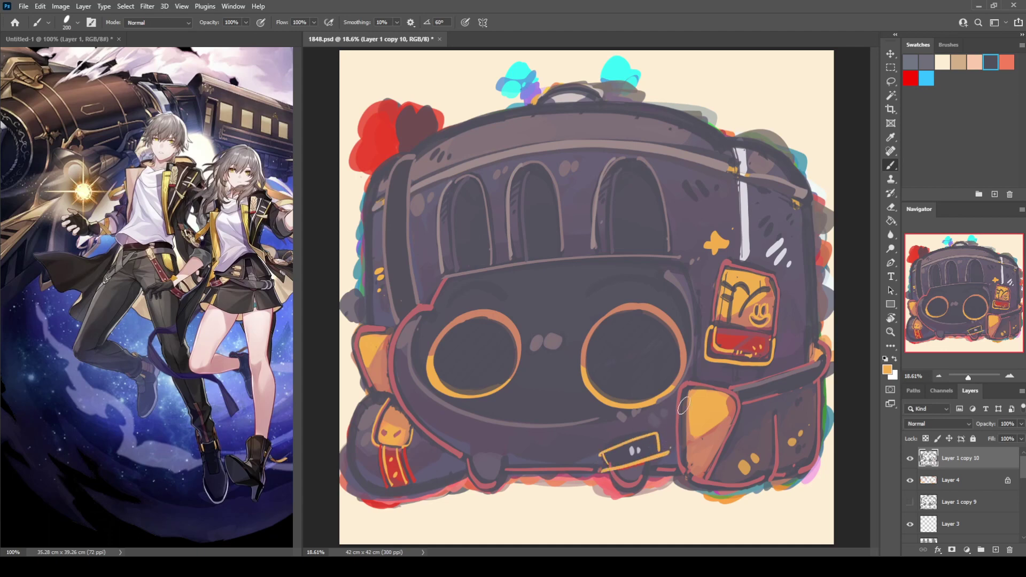
key(ctrl+z)
key(ctrl+z)
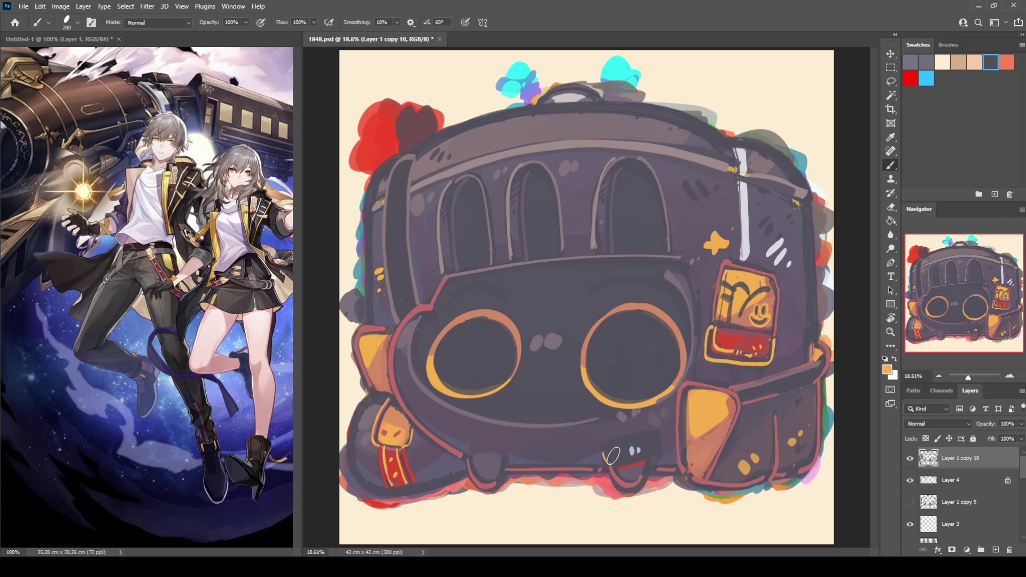
mouse_move(627, 442)
mouse_down()
mouse_move(664, 452)
mouse_move(604, 467)
mouse_up()
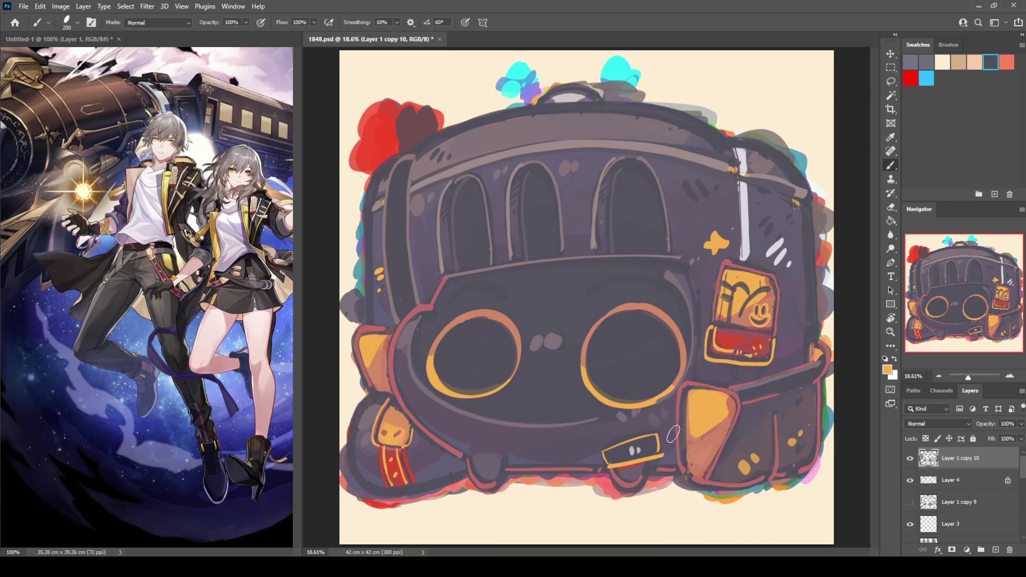
key(ctrl+z)
key(ctrl+z)
key(ctrl+z)
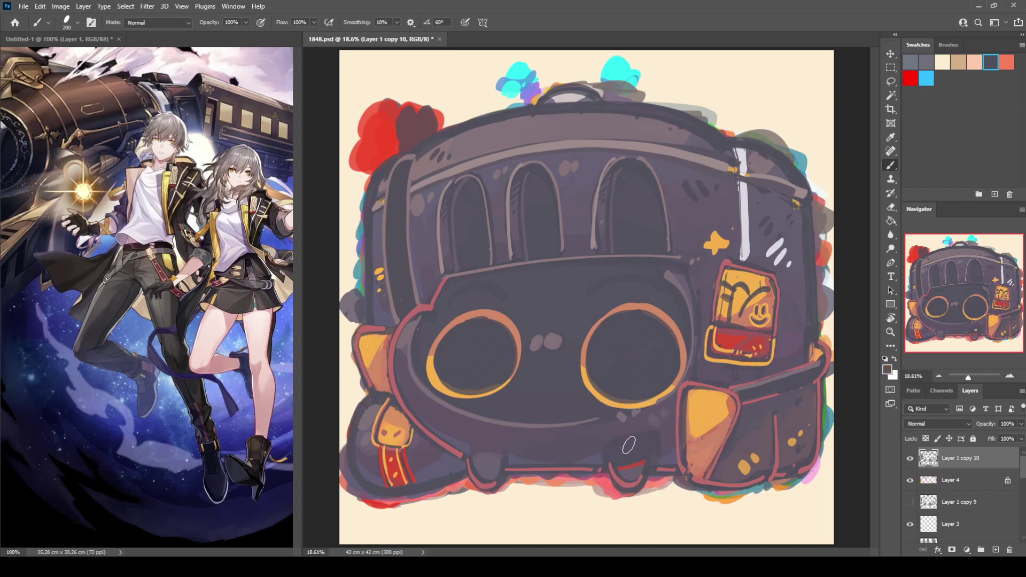
Cover the white marks on the plate below the right eye with dark grey and outline the plate in blue-grey
mouse_move(624, 448)
mouse_down()
mouse_move(610, 463)
mouse_move(611, 451)
mouse_move(645, 452)
mouse_move(604, 463)
mouse_move(645, 452)
mouse_move(605, 453)
mouse_move(643, 435)
mouse_move(656, 449)
mouse_move(612, 461)
mouse_move(658, 435)
mouse_up()
key(ctrl+z)
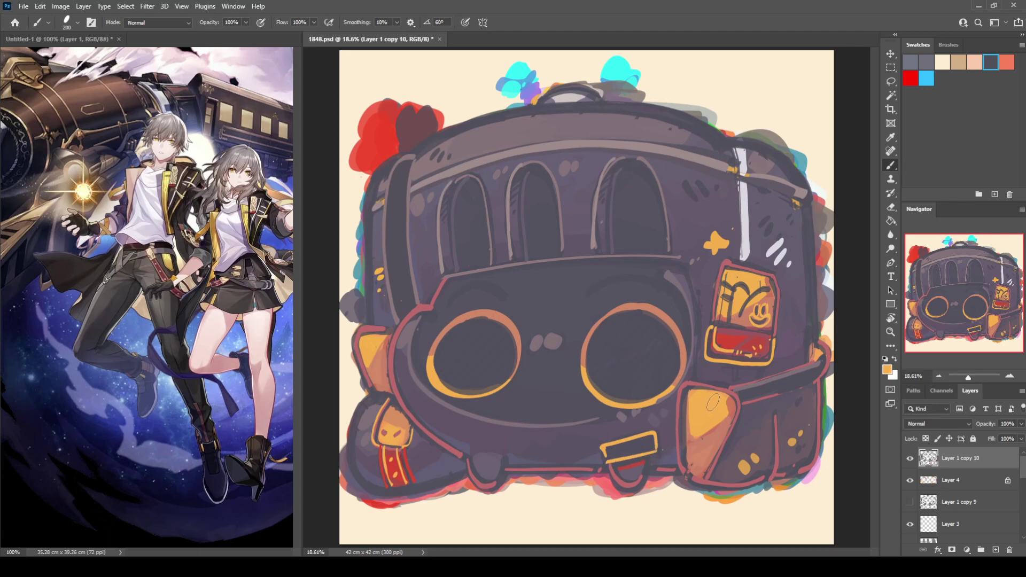
key(ctrl+z)
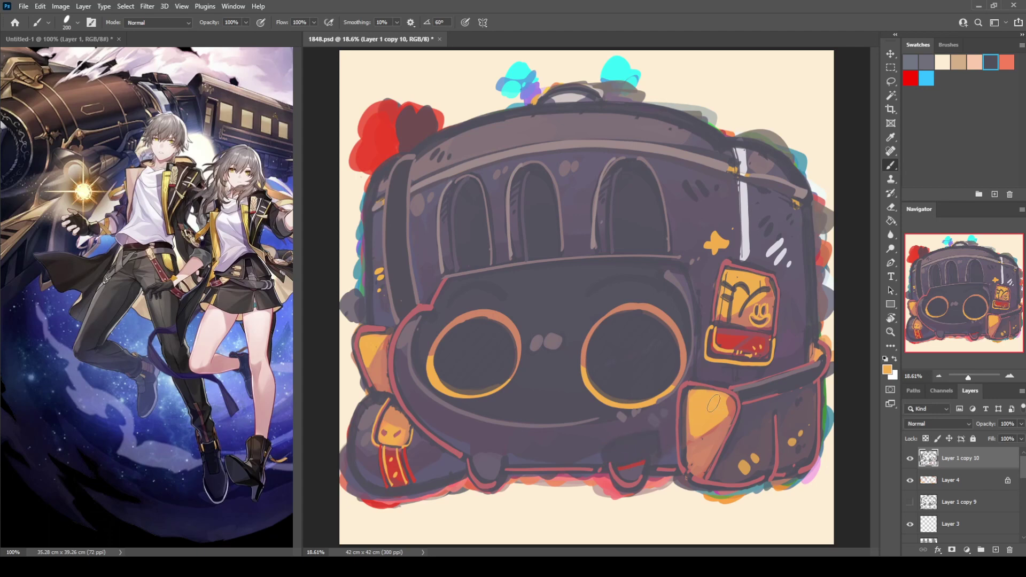
alt+click(596, 458)
mouse_move(596, 455)
mouse_down()
mouse_move(663, 430)
mouse_move(656, 450)
mouse_move(614, 464)
mouse_move(662, 453)
mouse_up()
Outline the carrying handle on top of the figure in muted red
alt+click(461, 450)
mouse_move(537, 103)
mouse_down()
mouse_move(555, 87)
mouse_move(594, 99)
mouse_up()
key(ctrl+z)
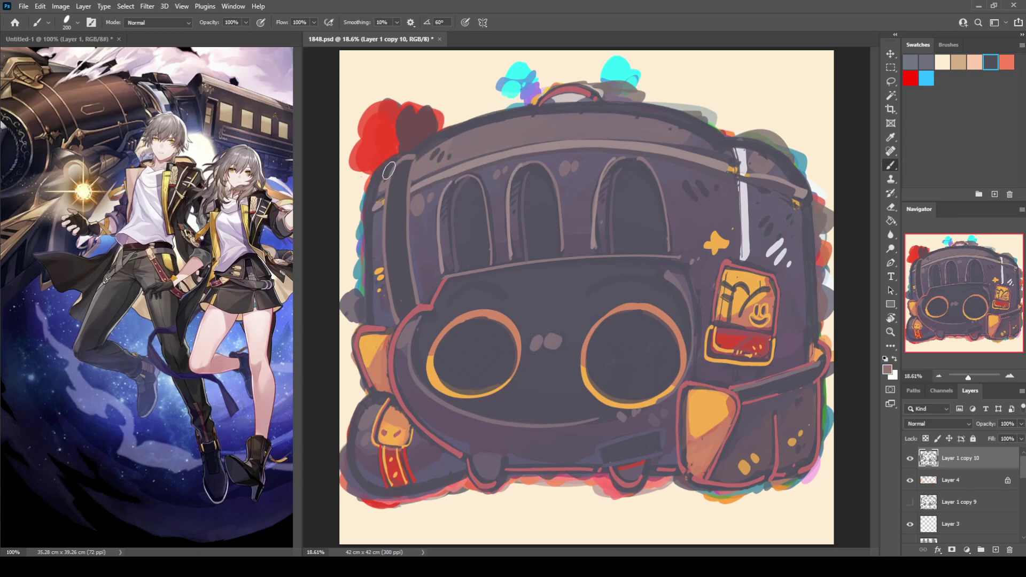
Trace the body's left and right outer edges and the lower-left pouch with mauve
drag(369, 238, 375, 311)
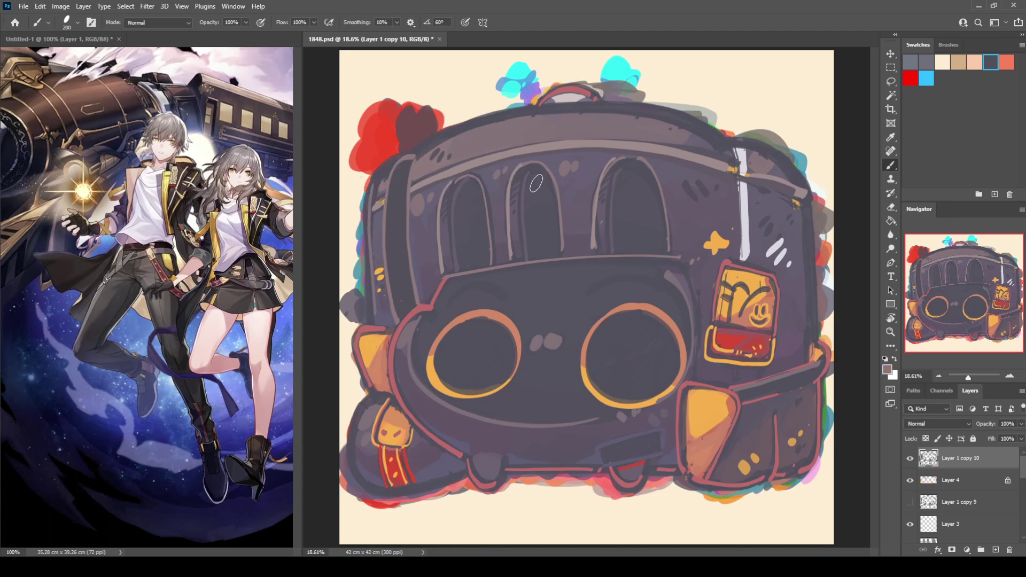
drag(803, 193, 806, 343)
key(ctrl+z)
alt+click(809, 198)
drag(810, 199, 812, 342)
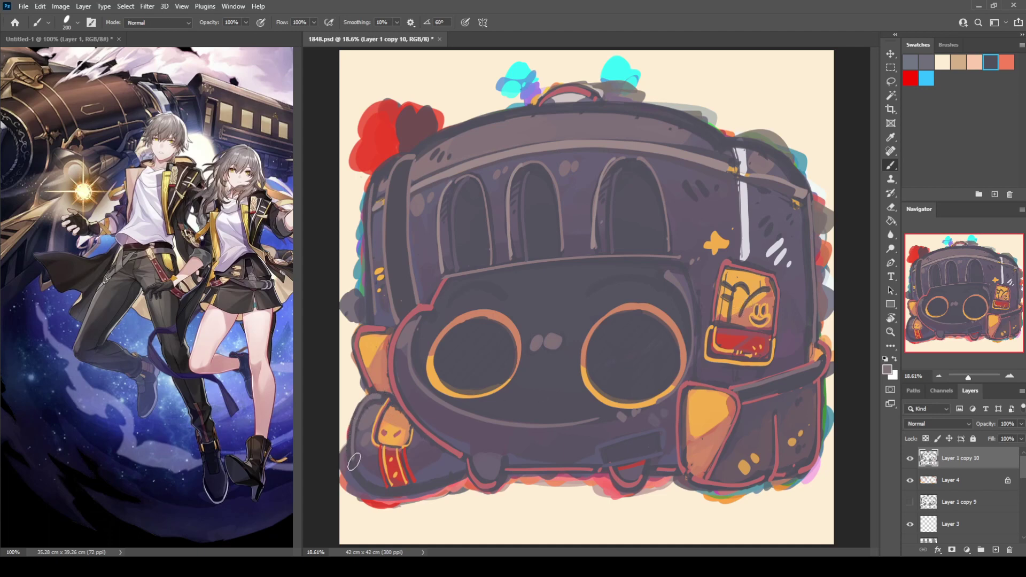
mouse_move(354, 461)
mouse_down()
mouse_move(383, 489)
mouse_move(415, 490)
mouse_move(496, 460)
mouse_up()
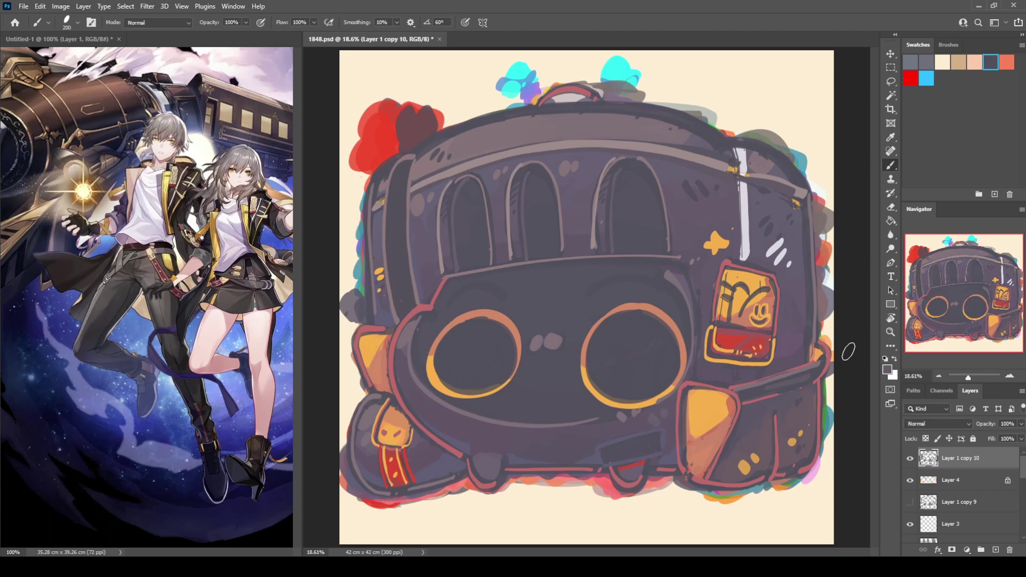
Try to paint mauve eyebrow arcs above both eyes with a sampled colour
alt+click(716, 421)
drag(709, 419, 699, 453)
alt+click(548, 342)
mouse_move(586, 298)
mouse_down()
mouse_move(600, 287)
mouse_move(662, 295)
mouse_up()
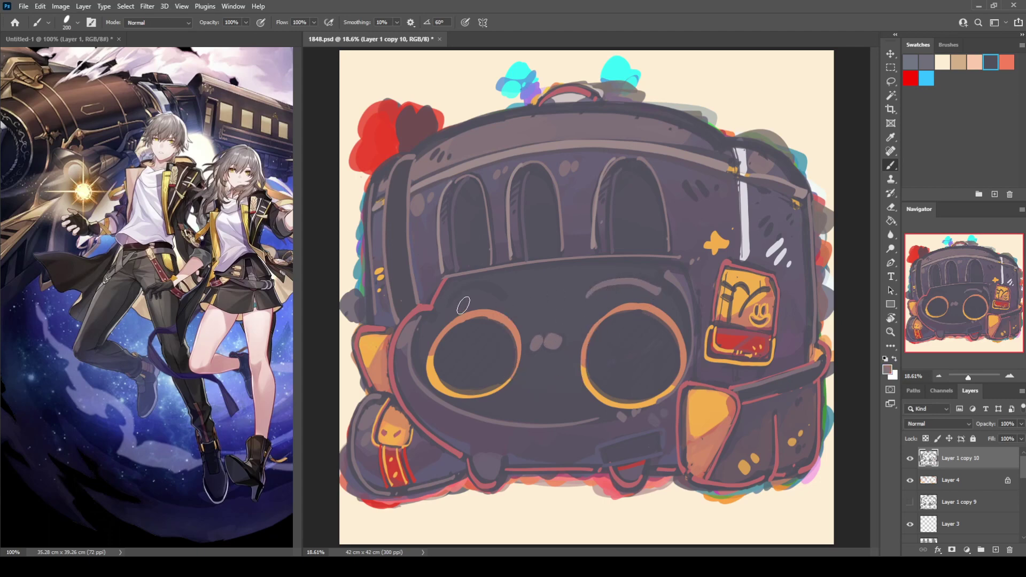
mouse_move(449, 306)
mouse_down()
mouse_move(467, 288)
mouse_move(506, 299)
mouse_up()
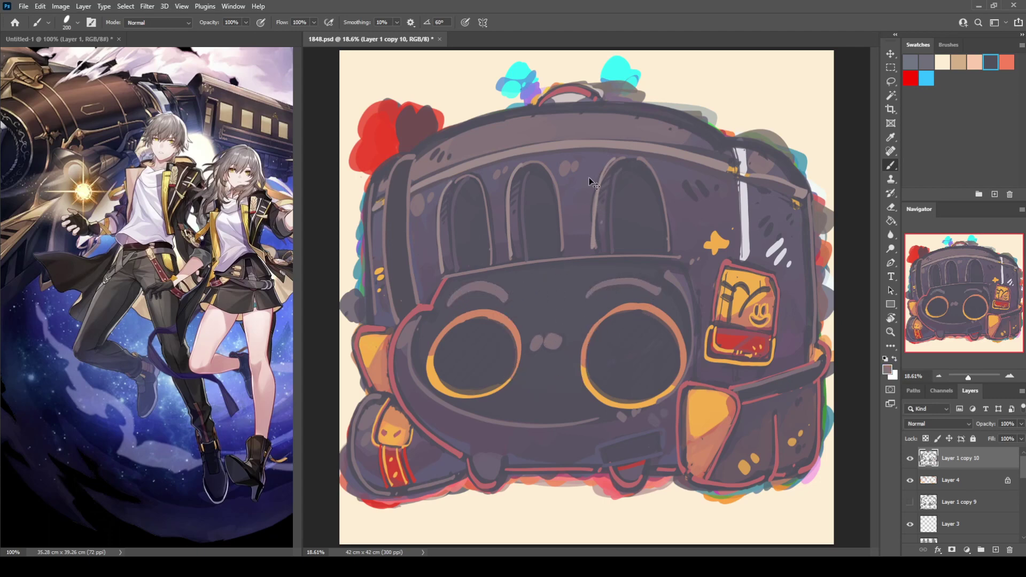
key(ctrl+z)
key(ctrl+z)
key(ctrl+z)
key(ctrl+z)
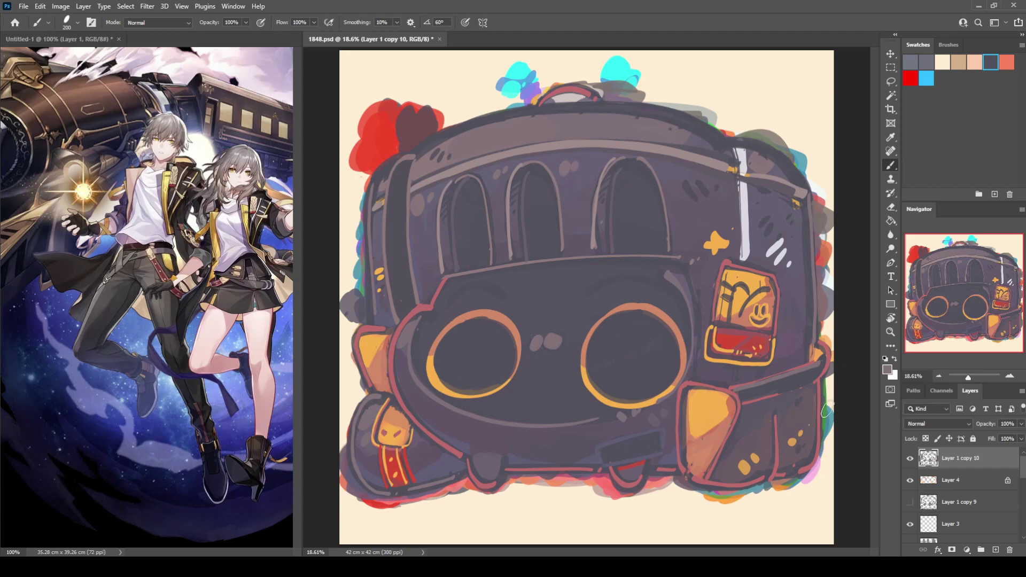
Select the whole figure by picking the area around its line art with the Magic Wand and inverting the selection
key(w)
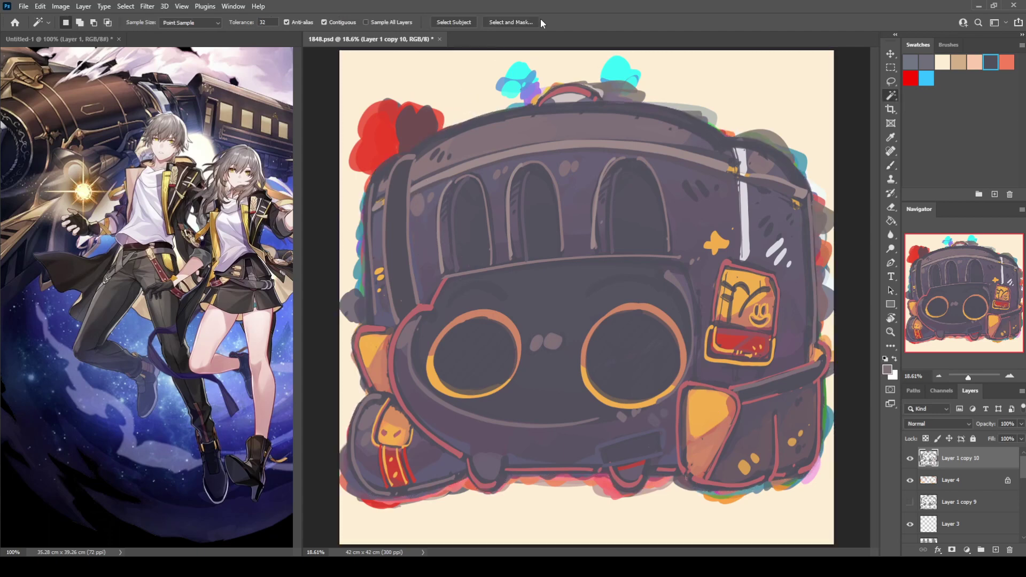
click(479, 85)
key(ctrl+shift+i)
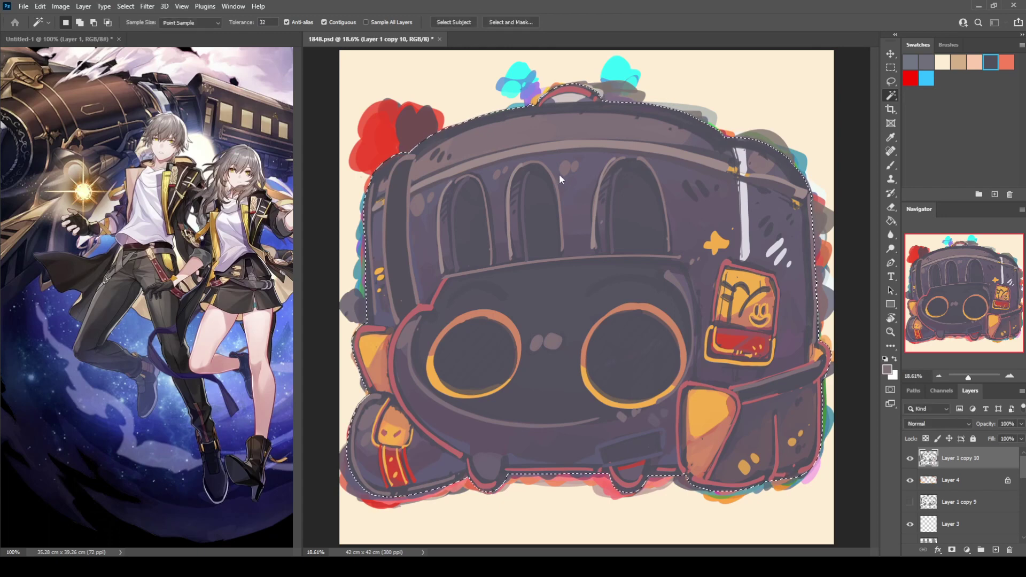
Copy the selected figure from Layer 6 copy 41 to a new layer and save the file
scroll(951, 510, down, 2)
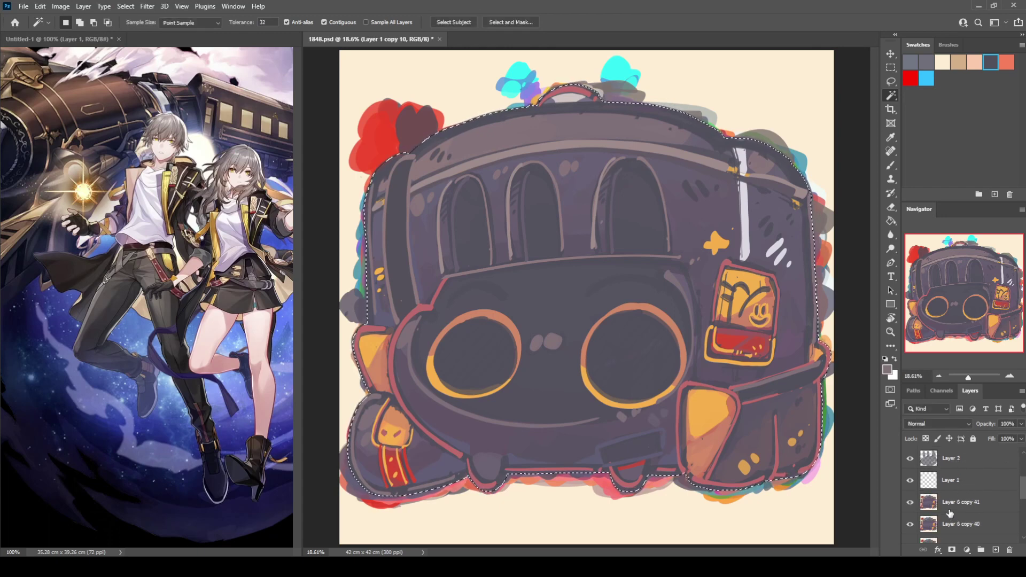
click(949, 510)
key(ctrl+j)
scroll(916, 528, down, 1)
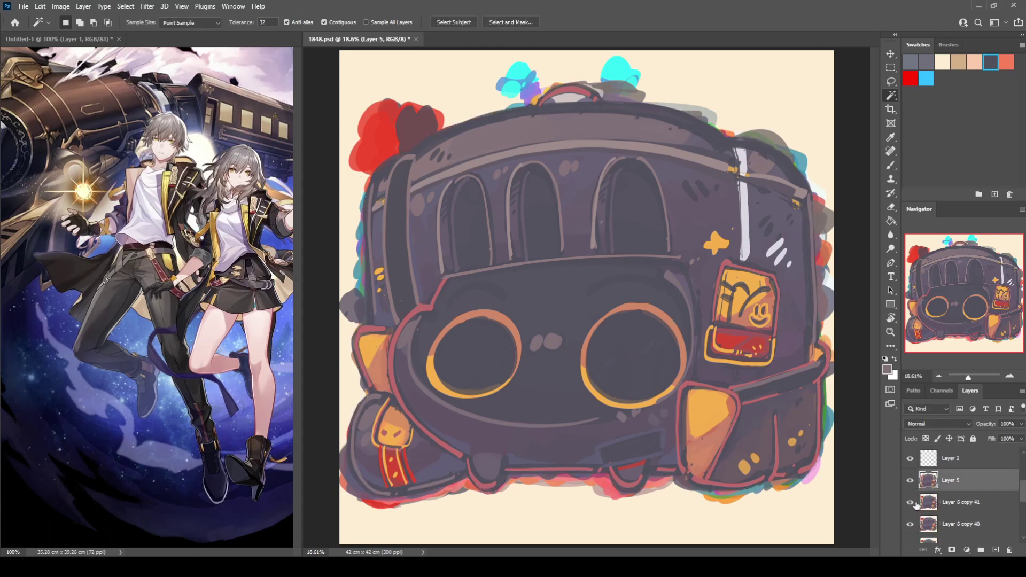
key(ctrl+s)
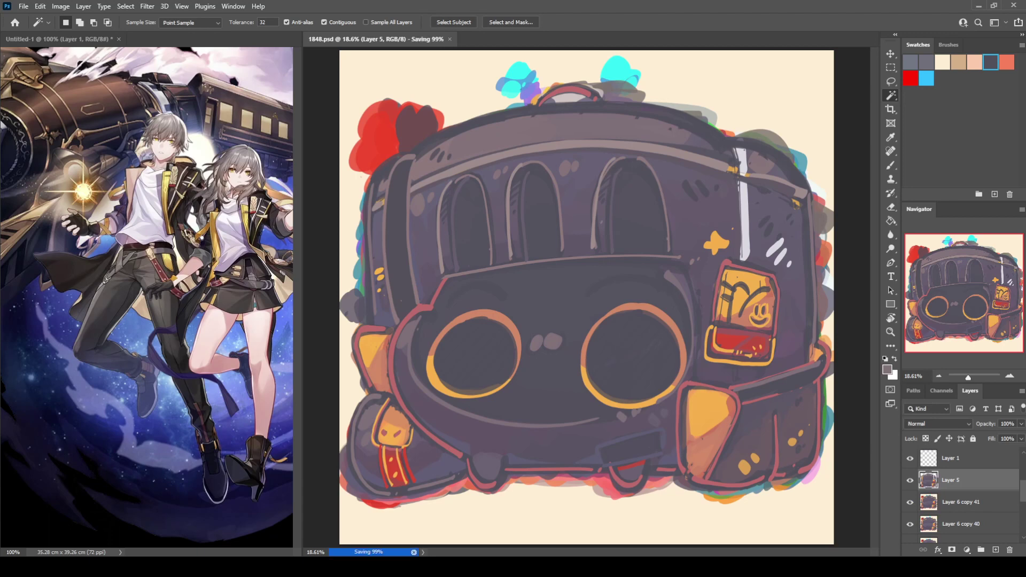
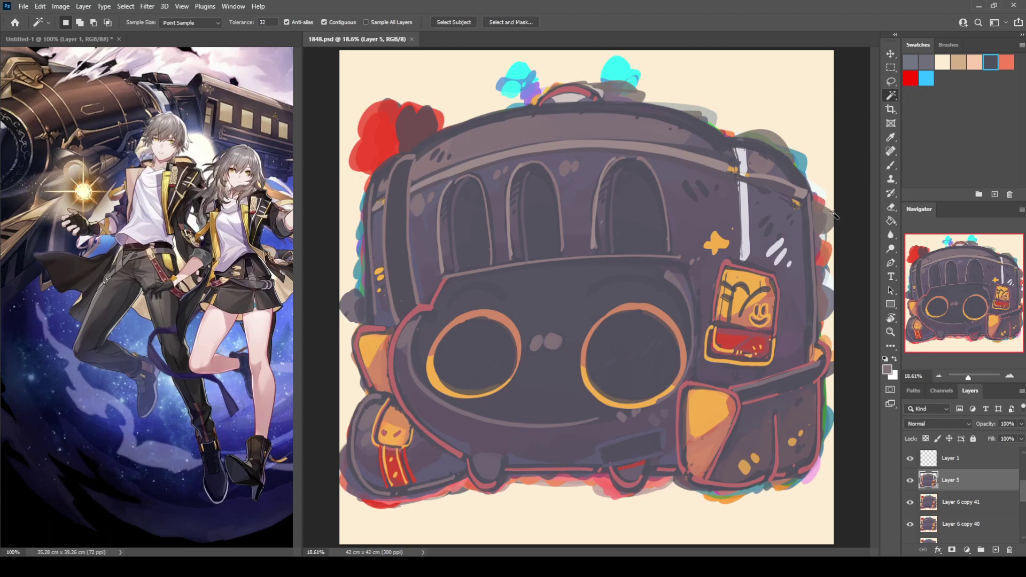
Hide the duplicate layers Layer 6 copy 38 to copy 41 beneath the isolated figure on Layer 5
drag(907, 516, 909, 503)
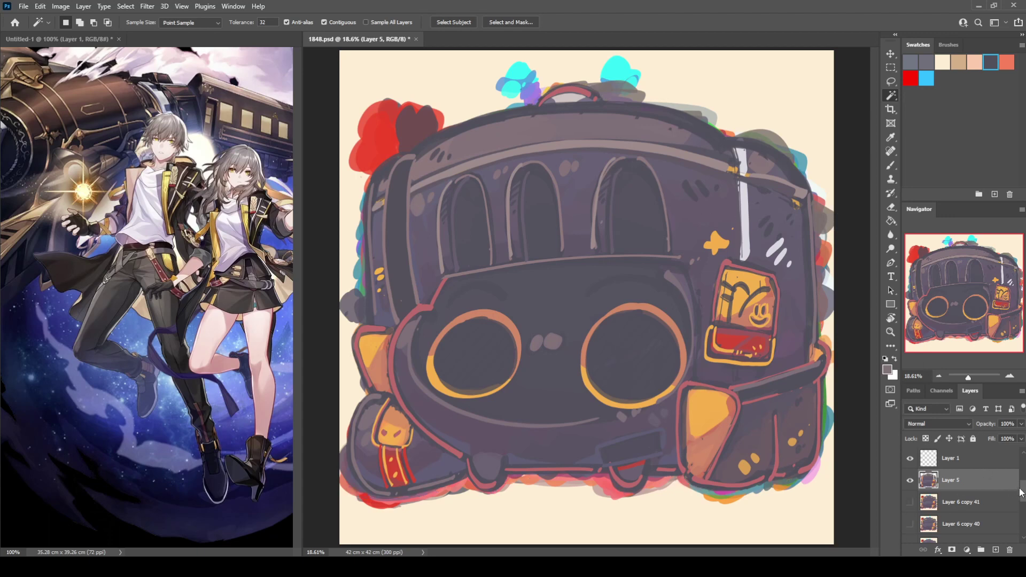
mouse_move(1020, 491)
mouse_down()
mouse_move(1021, 515)
mouse_move(1022, 501)
mouse_up()
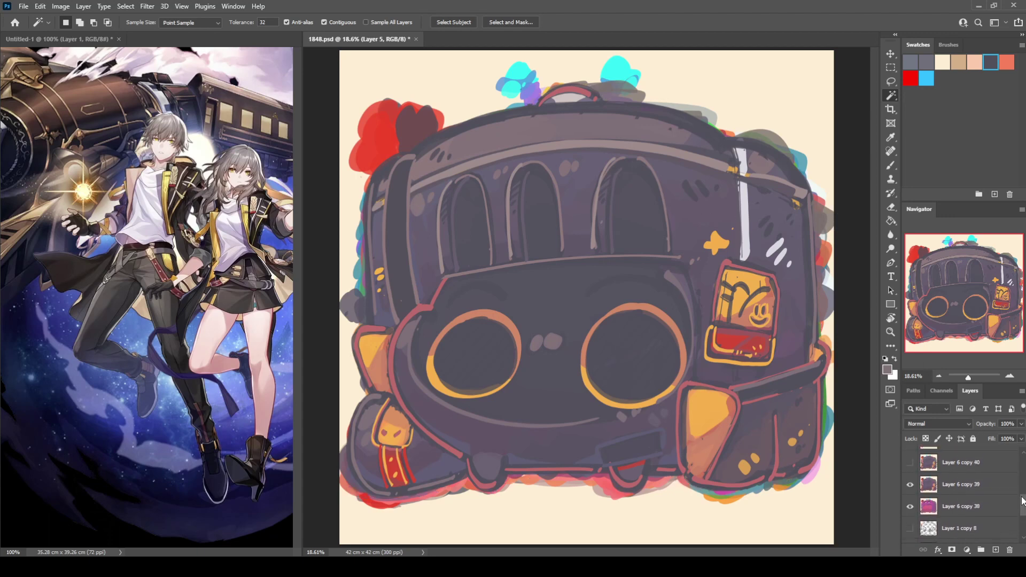
drag(911, 507, 909, 484)
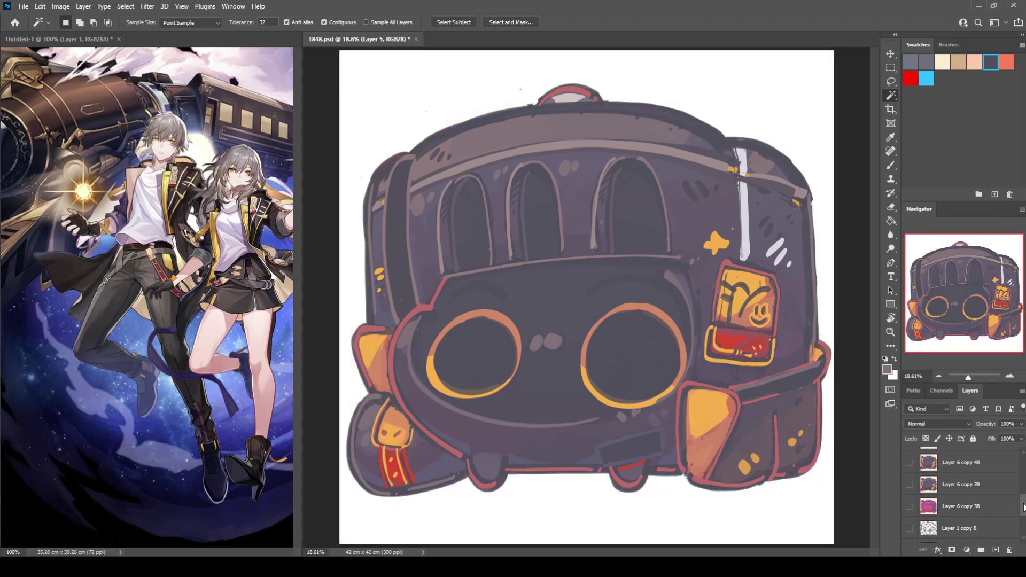
drag(1024, 507, 1025, 527)
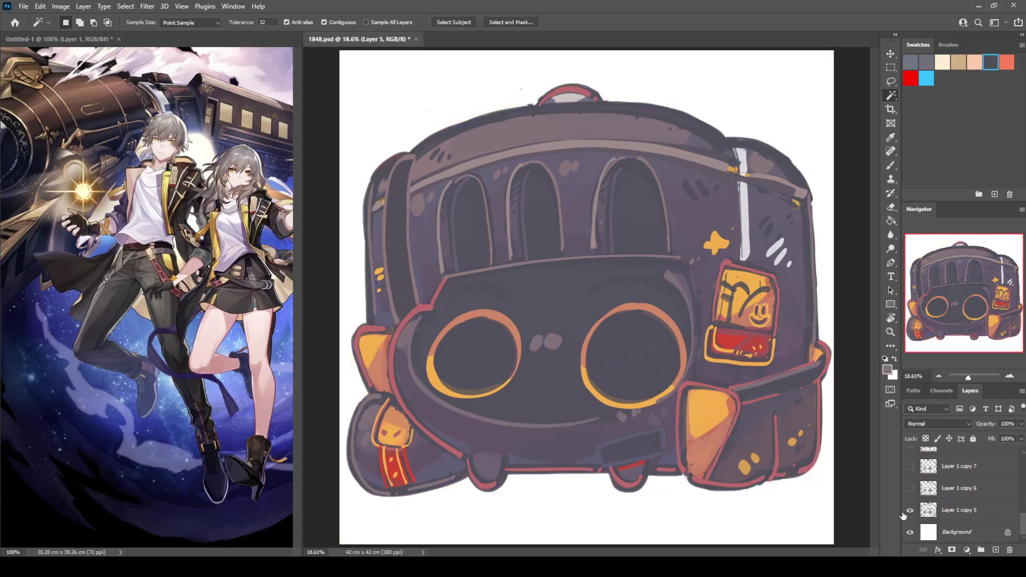
drag(1024, 528, 1022, 458)
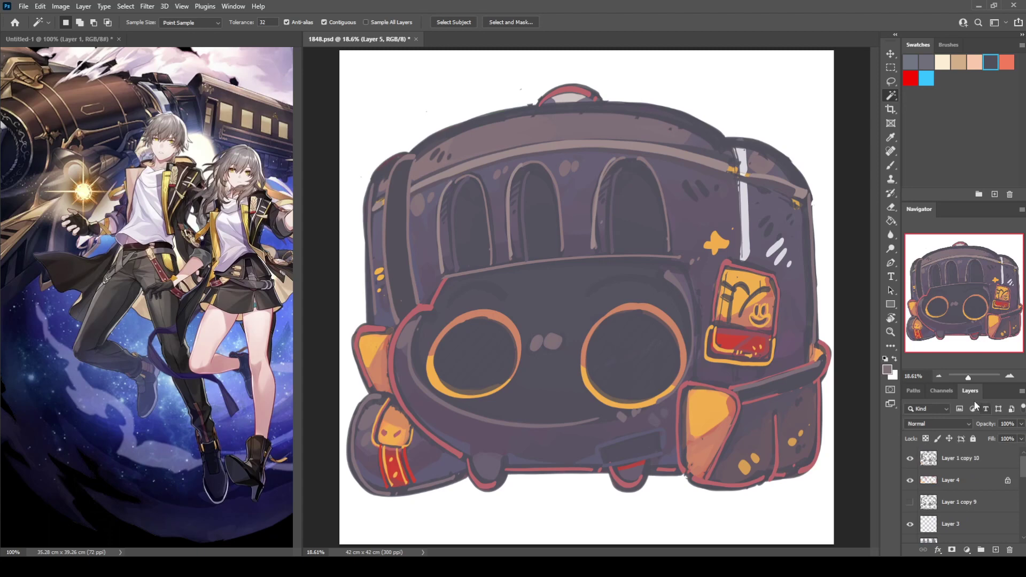
Duplicate the figure's visible artwork layers, merge the copies into one layer on top, and hide the original layers
click(957, 461)
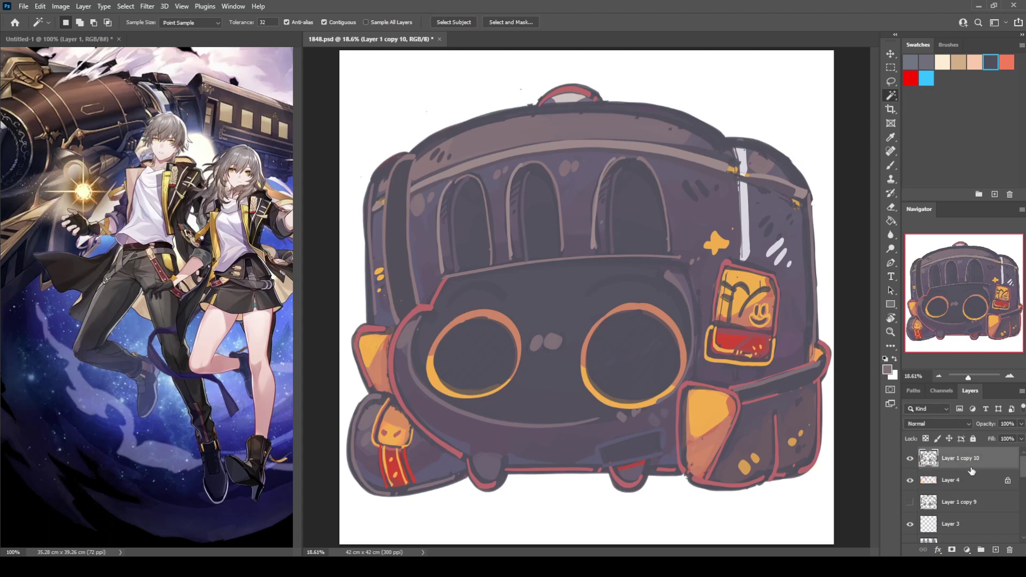
shift+click(952, 524)
click(997, 465)
drag(1022, 473, 1021, 494)
shift+click(987, 498)
key(ctrl+e)
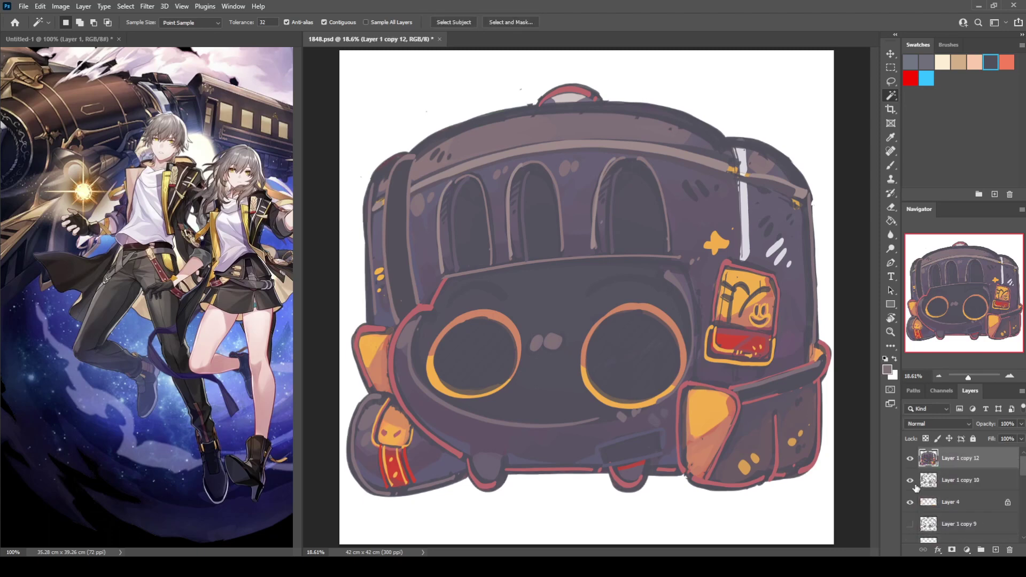
scroll(912, 505, down, 3)
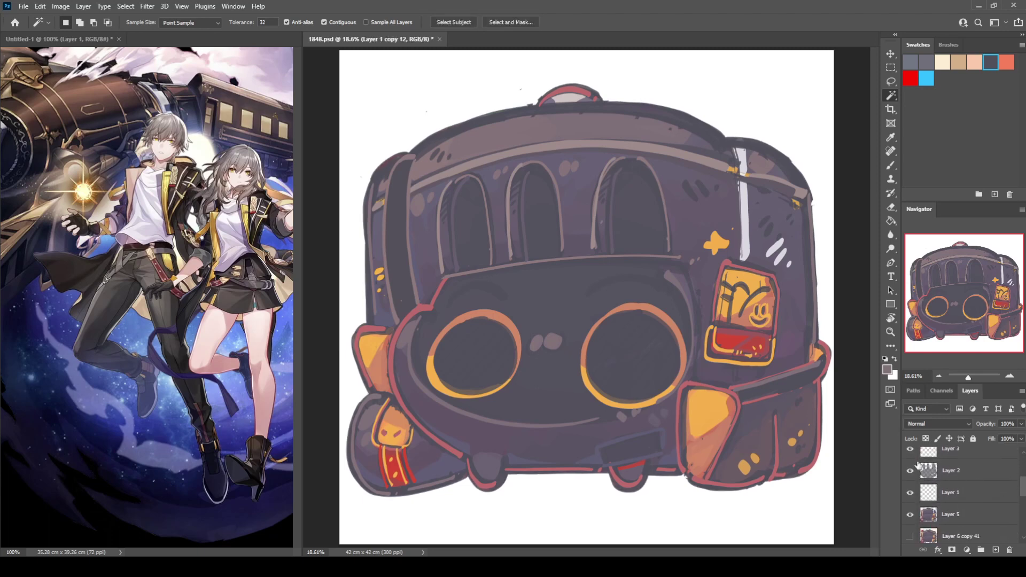
scroll(1004, 473, up, 3)
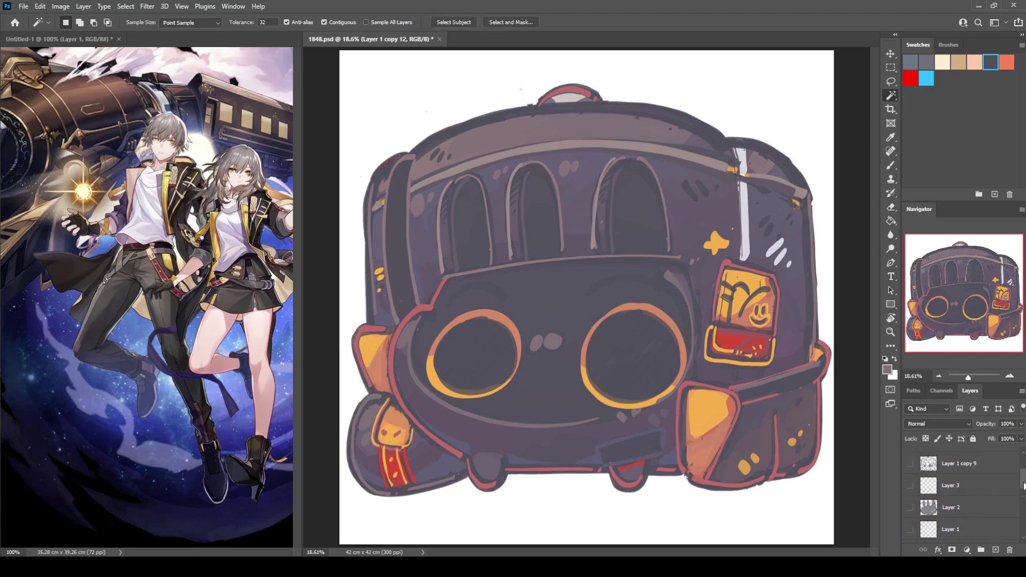
Paint a sampled rose-red trim along the figure's upper contour and upper-right shoulder, and save the file
key(b)
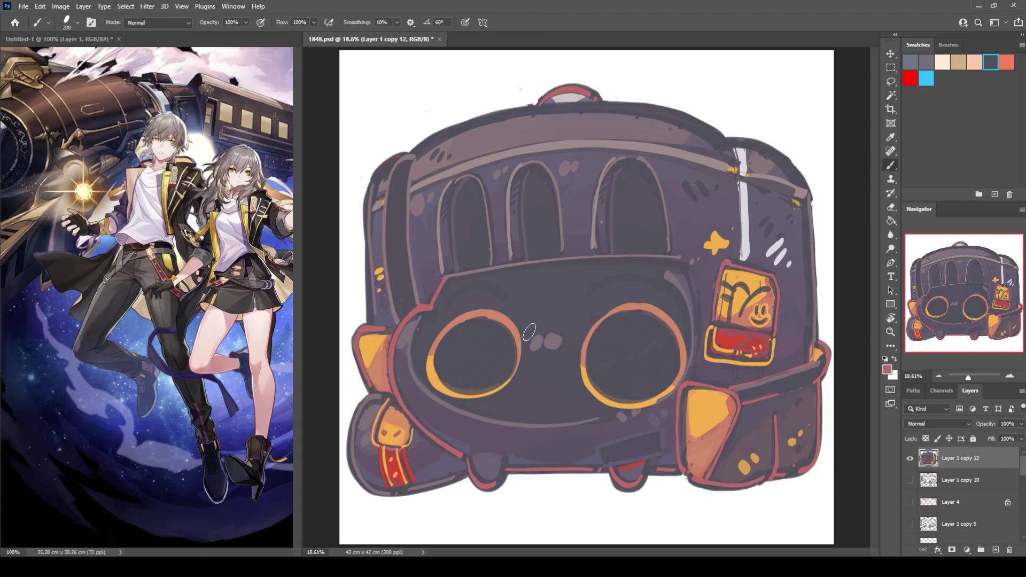
mouse_move(374, 181)
mouse_down()
mouse_move(457, 126)
mouse_move(509, 110)
mouse_move(478, 119)
mouse_move(608, 103)
mouse_move(723, 136)
mouse_up()
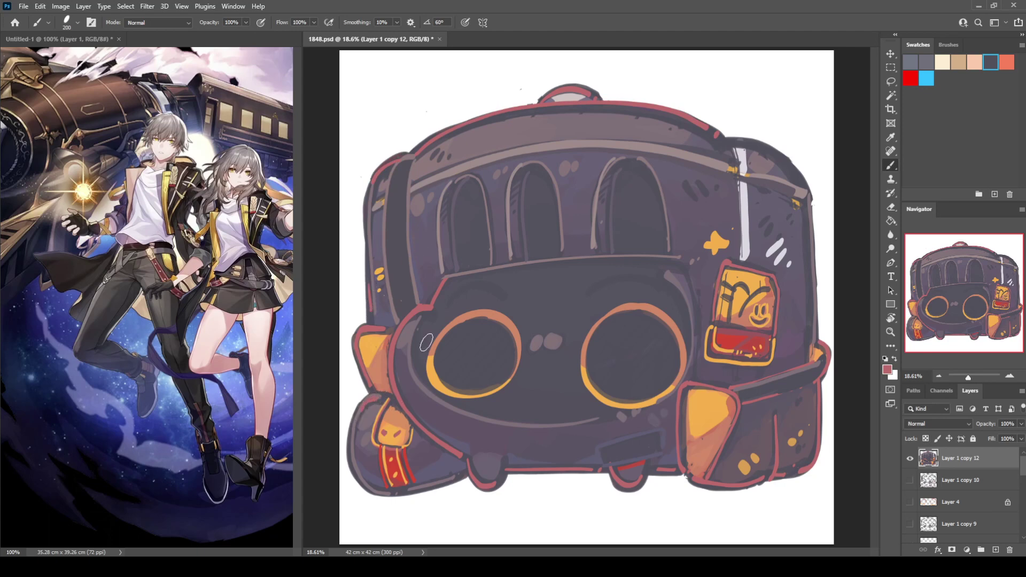
mouse_move(745, 141)
mouse_down()
mouse_move(795, 160)
mouse_move(804, 188)
mouse_up()
key(ctrl+s)
Apply a red Stroke effect to the merged figure layer, Layer 1 copy 12, to reveal stray pixels around the outline
key(ctrl+plus)
key(ctrl+plus)
key(ctrl+plus)
key(ctrl+plus)
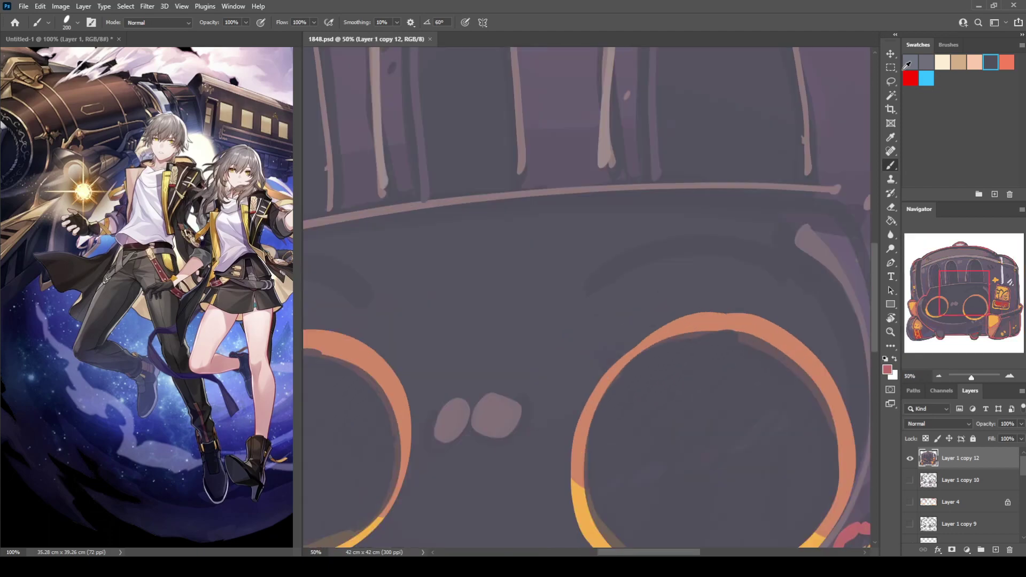
drag(979, 307, 936, 269)
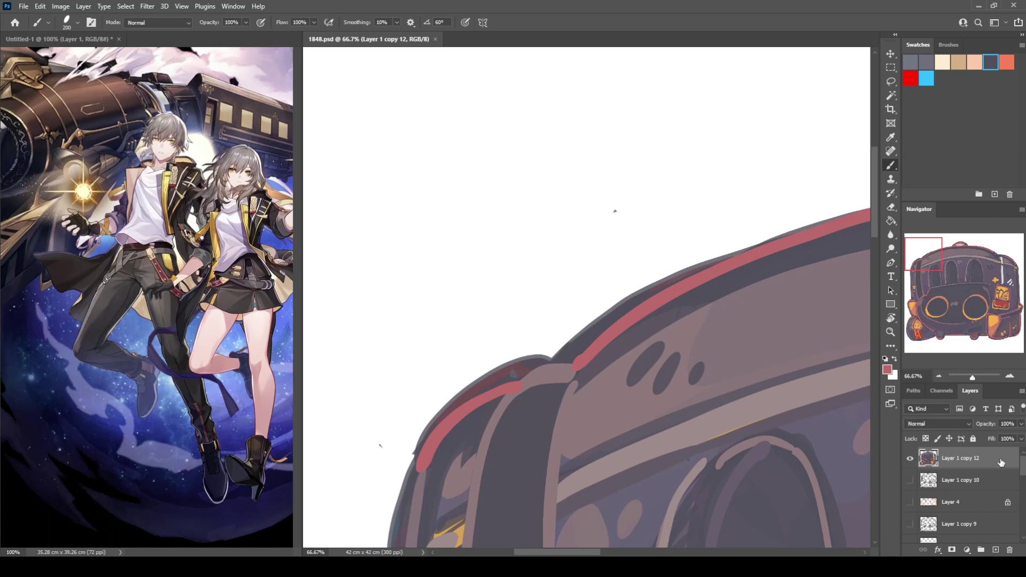
key(space)
click(340, 399)
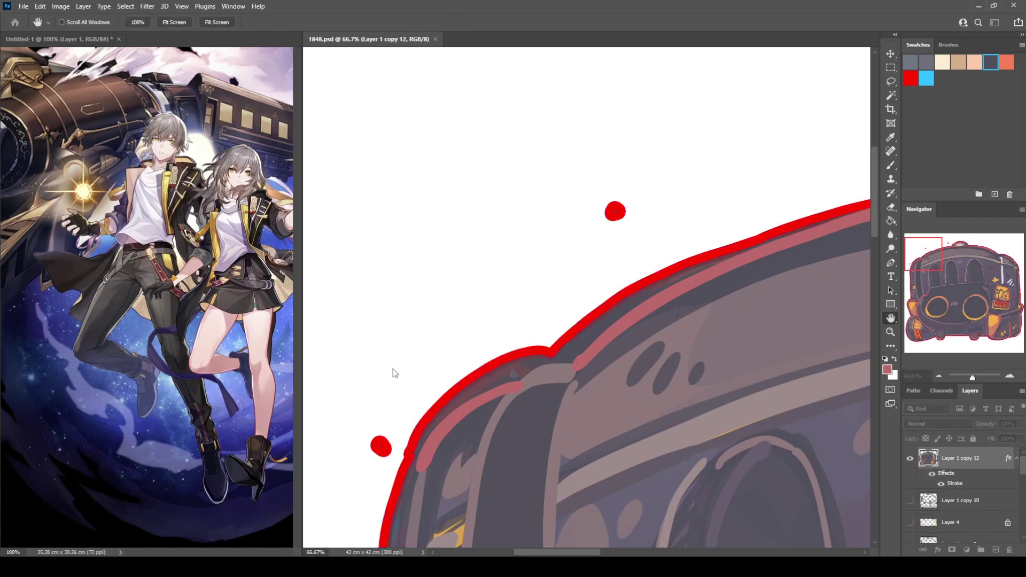
Erase the stray specks above the figure's upper-left contour and beside the handle, and hide the layer's effects
key(e)
click(636, 207)
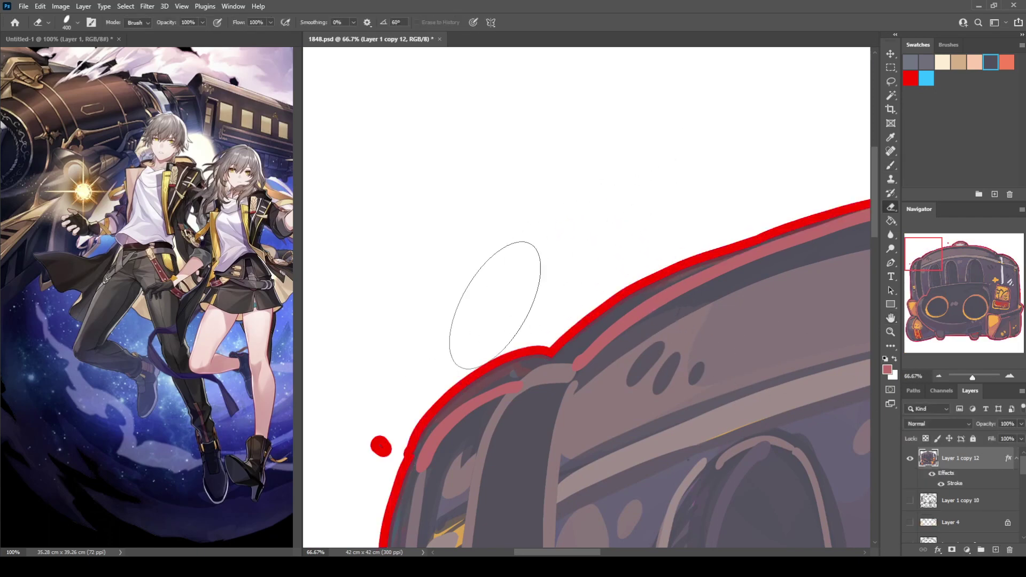
click(375, 443)
drag(938, 263, 959, 259)
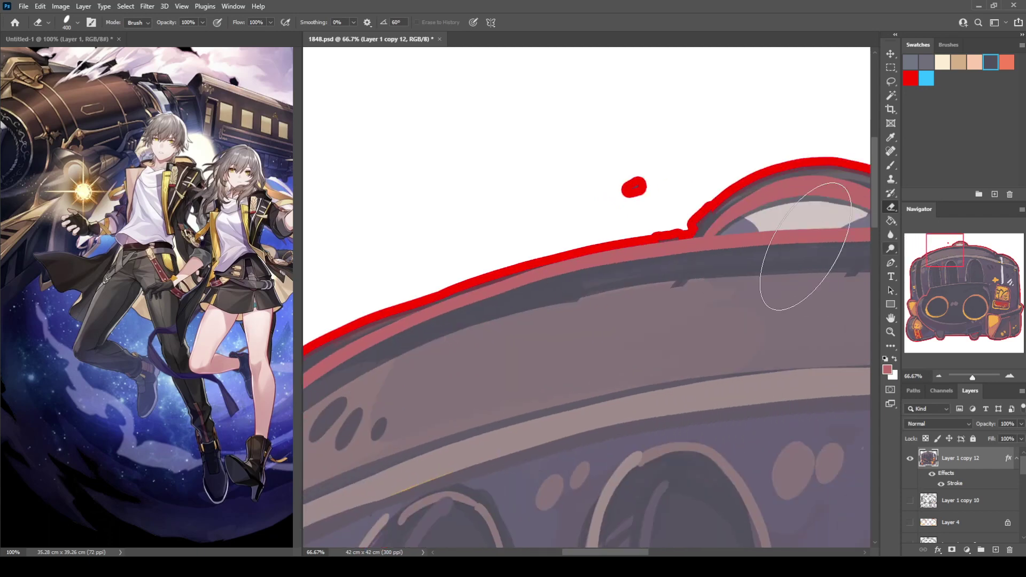
click(649, 179)
scroll(641, 293, left, 5)
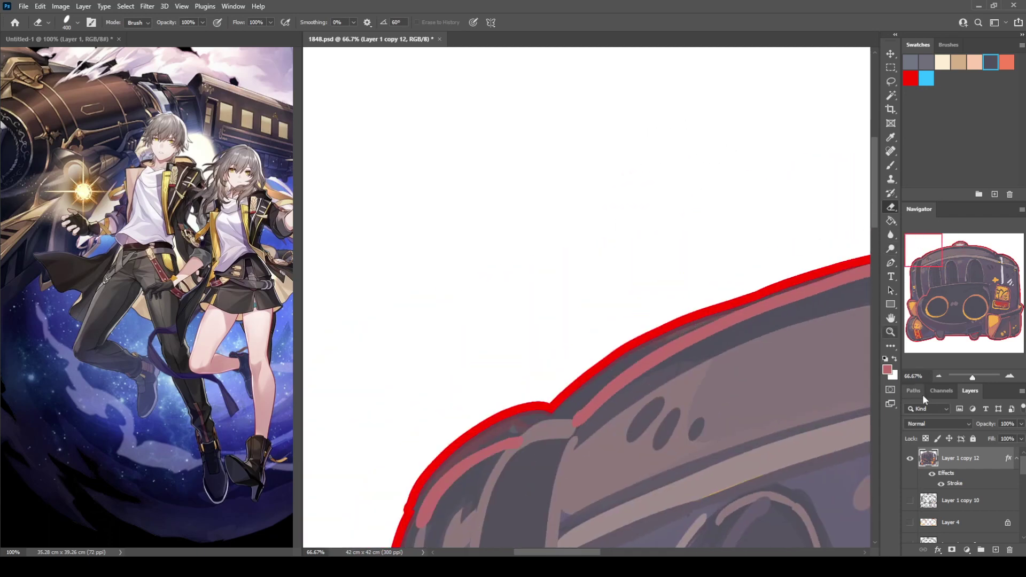
click(932, 474)
Add a new layer and paint a thick dark-grey digit 1 in the canvas's upper-left corner with a size 175 brush
click(995, 550)
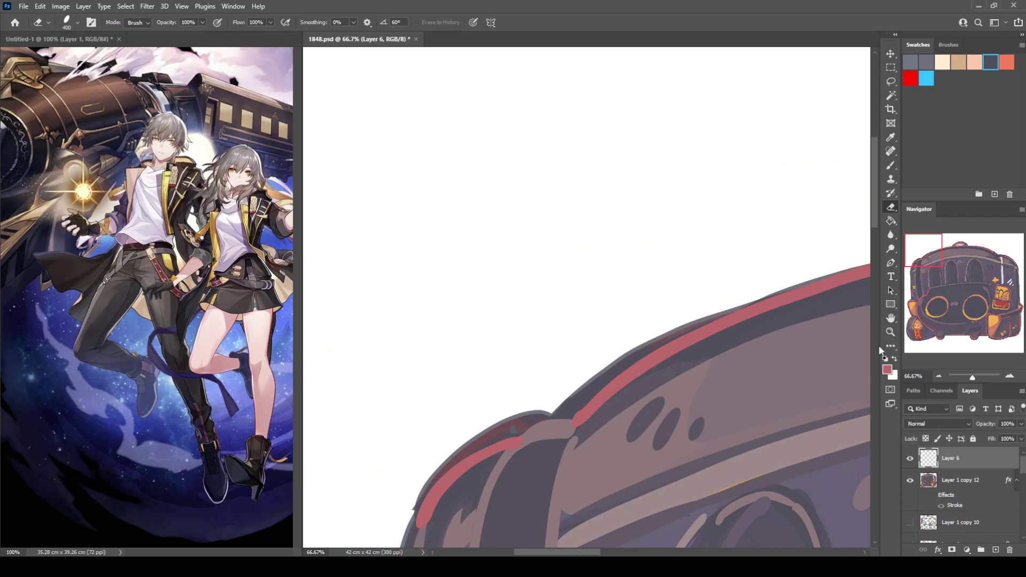
drag(555, 322, 597, 402)
key(b)
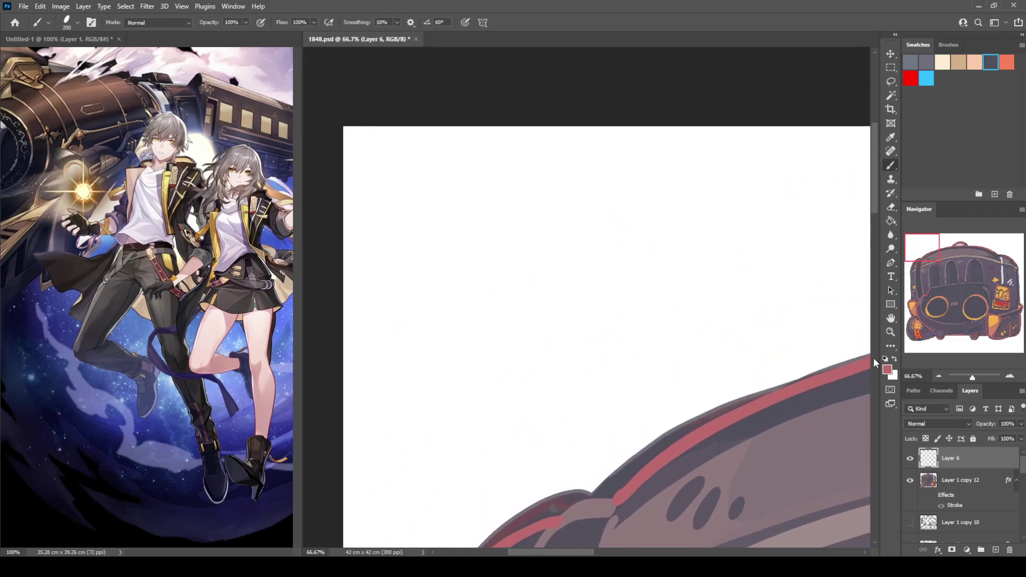
alt+click(763, 422)
mouse_move(390, 190)
mouse_down()
mouse_move(406, 216)
mouse_move(396, 280)
mouse_up()
key(ctrl+z)
key(ctrl+z)
key(bracketleft)
key(ctrl+z)
drag(409, 212, 401, 294)
Hand-letter the digits 848 in thick dark grey beside the 1 to spell 1848
key(ctrl+z)
drag(393, 190, 387, 307)
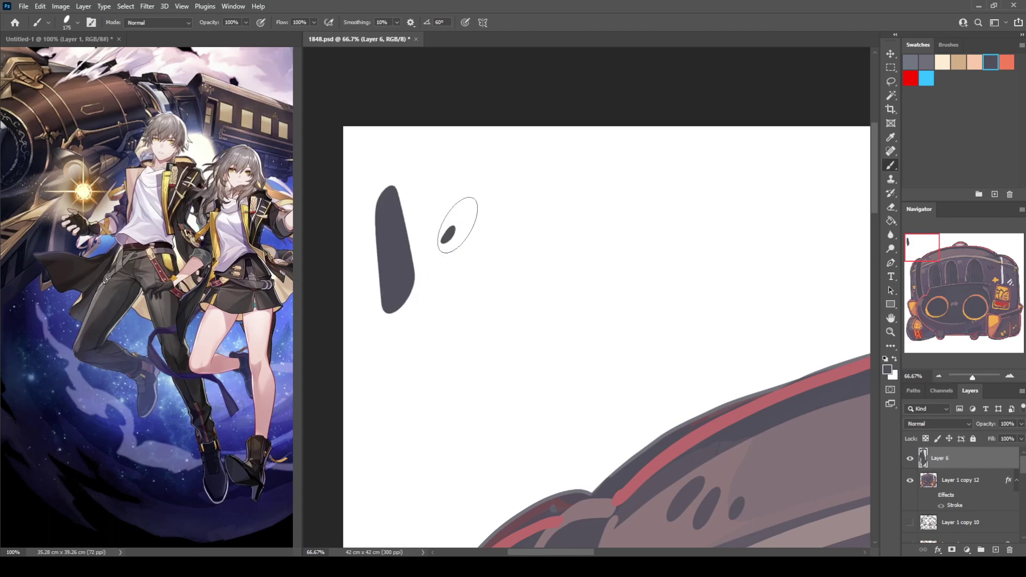
mouse_move(458, 222)
mouse_down()
mouse_move(441, 243)
mouse_move(477, 223)
mouse_move(481, 237)
mouse_move(542, 238)
mouse_up()
mouse_move(509, 187)
mouse_down()
mouse_move(513, 291)
mouse_move(522, 236)
mouse_move(546, 234)
mouse_up()
key(ctrl+z)
key(ctrl+z)
drag(513, 187, 515, 291)
mouse_move(590, 224)
mouse_down()
mouse_move(585, 285)
mouse_move(614, 206)
mouse_up()
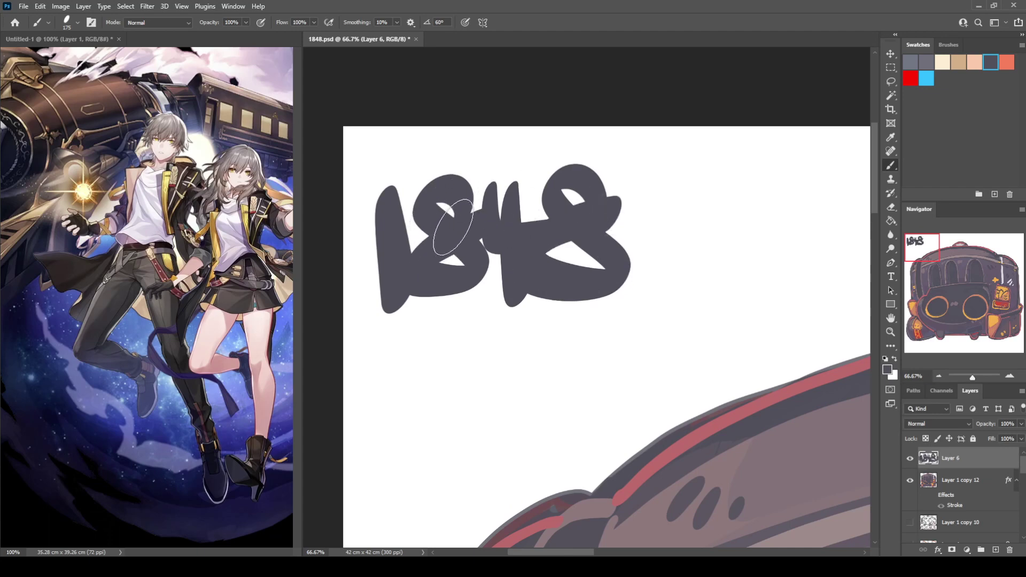
Reduce the brush to size 90 and hand-letter a small dark-grey signature line above the 1848
key([)
key([)
key([)
key([)
mouse_move(384, 161)
mouse_down()
mouse_move(391, 140)
mouse_move(391, 160)
mouse_move(377, 144)
mouse_move(402, 153)
mouse_move(372, 159)
mouse_move(391, 178)
mouse_move(399, 141)
mouse_move(403, 162)
mouse_move(370, 158)
mouse_move(392, 179)
mouse_up()
key(ctrl+z)
key(ctrl+z)
key(ctrl+z)
key(ctrl+z)
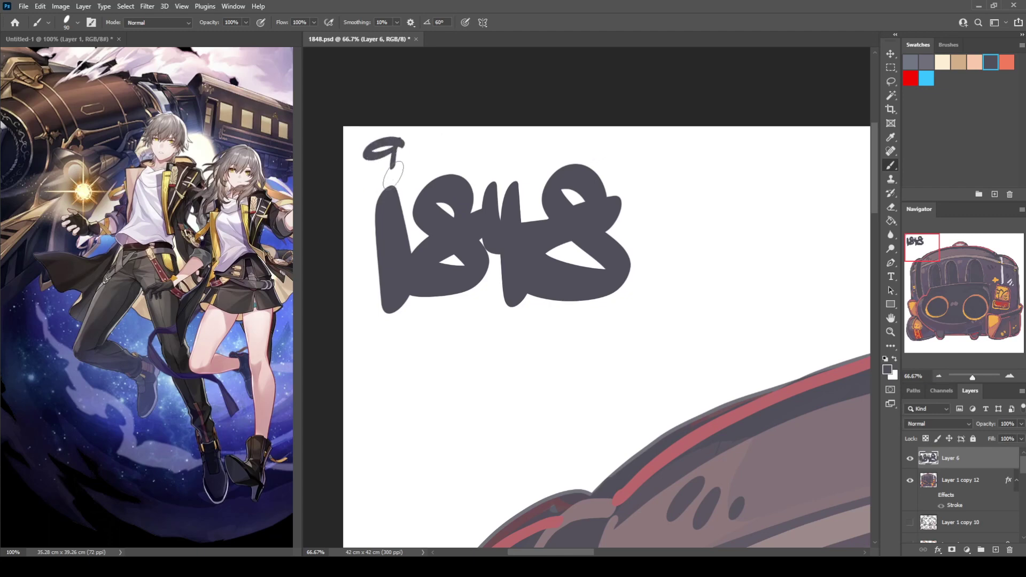
mouse_move(398, 142)
mouse_down()
mouse_move(444, 137)
mouse_move(462, 149)
mouse_move(489, 140)
mouse_move(526, 172)
mouse_move(537, 134)
mouse_move(523, 189)
mouse_up()
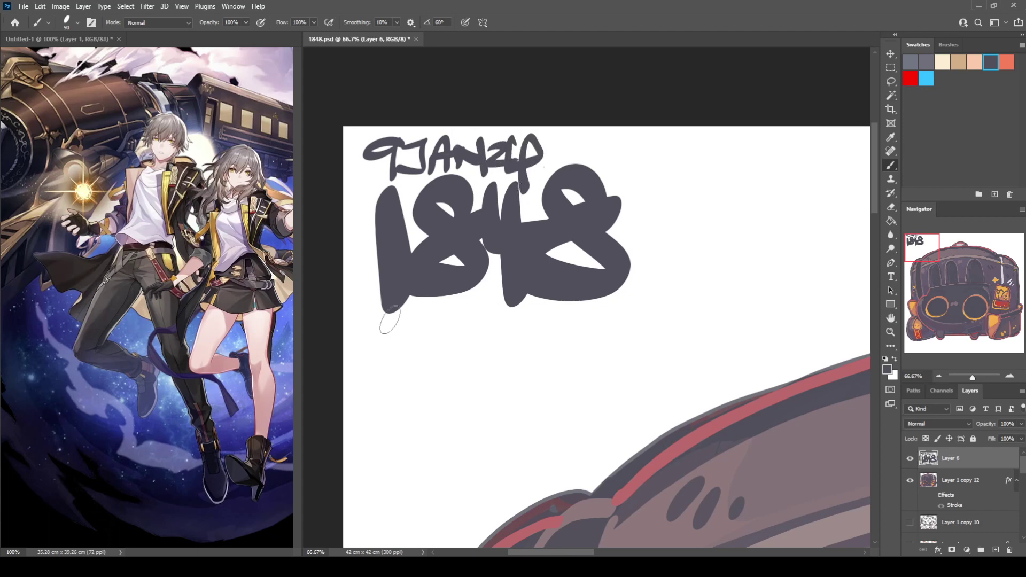
Hand-letter two small dark-grey signature lines below the 1848
mouse_move(377, 321)
mouse_down()
mouse_move(400, 320)
mouse_move(372, 333)
mouse_move(406, 337)
mouse_move(432, 303)
mouse_move(445, 309)
mouse_move(448, 335)
mouse_move(465, 319)
mouse_move(488, 337)
mouse_move(507, 312)
mouse_move(529, 332)
mouse_move(599, 323)
mouse_up()
mouse_move(398, 333)
mouse_down()
mouse_move(399, 363)
mouse_move(427, 369)
mouse_move(465, 347)
mouse_move(487, 372)
mouse_up()
mouse_move(508, 352)
mouse_down()
mouse_move(497, 371)
mouse_move(525, 374)
mouse_up()
drag(526, 344, 577, 381)
click(586, 383)
Scale the 1848 signature lettering on Layer 6 up to about 110.6% and switch to the Move tool
key(ctrl+minus)
key(ctrl+minus)
key(ctrl+minus)
key(ctrl+minus)
key(ctrl+minus)
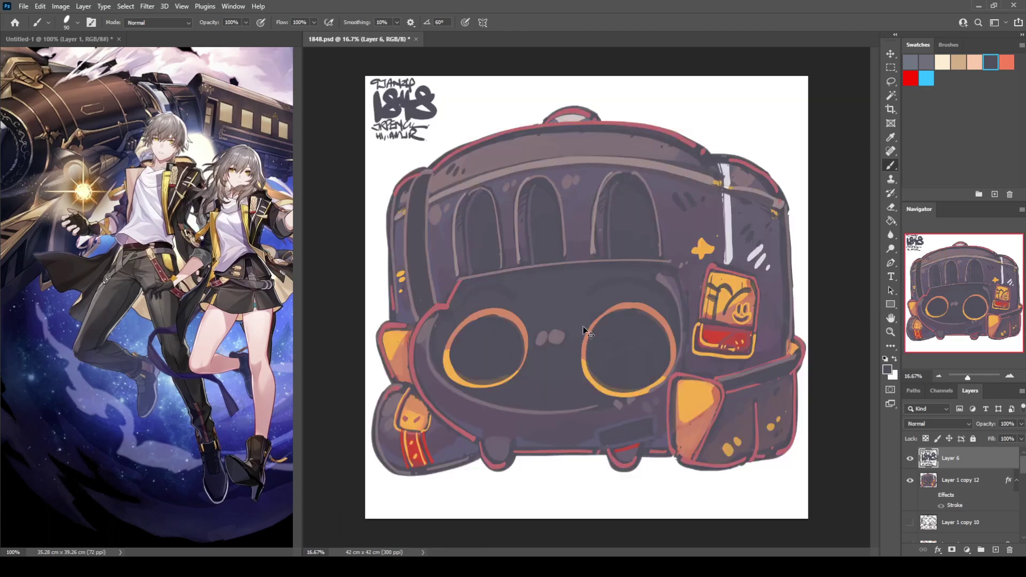
key(ctrl+t)
drag(473, 181, 483, 187)
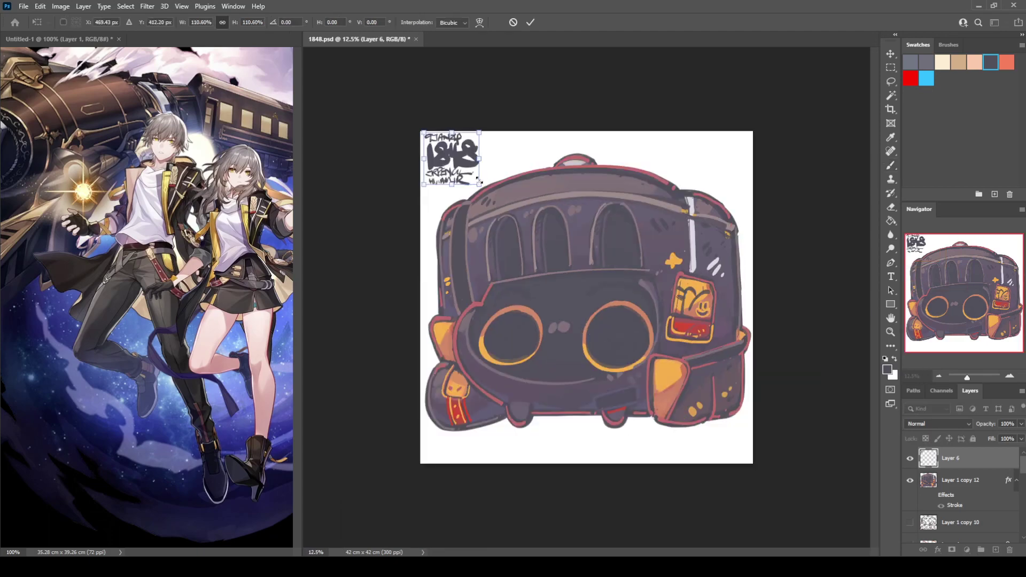
key(Return)
click(891, 54)
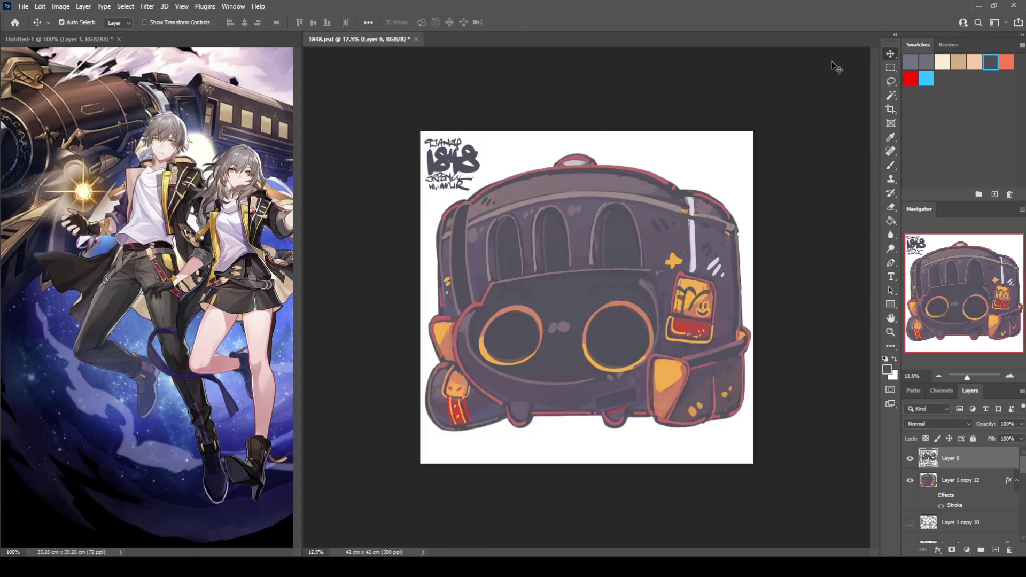